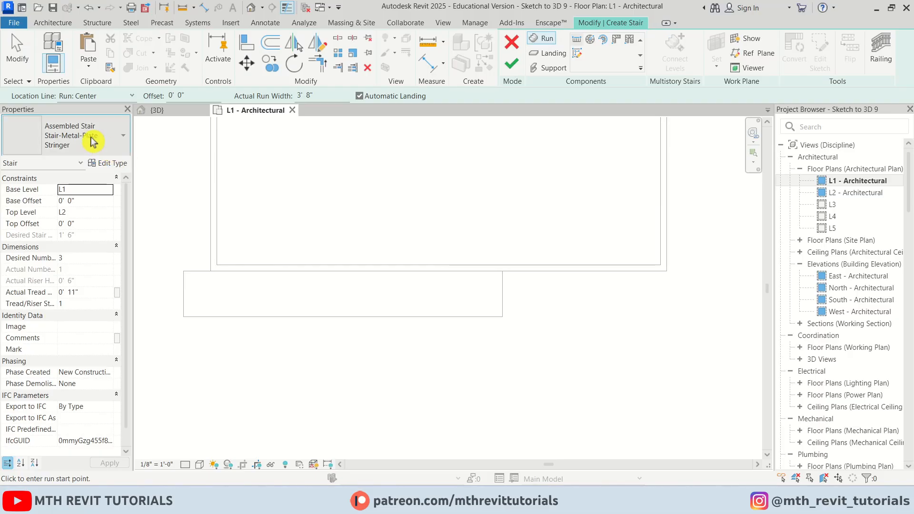
Sketch a three-riser Cast-In-Place Monolithic Stair run in front of the porch slab, near its short edge.
click(92, 139)
click(85, 238)
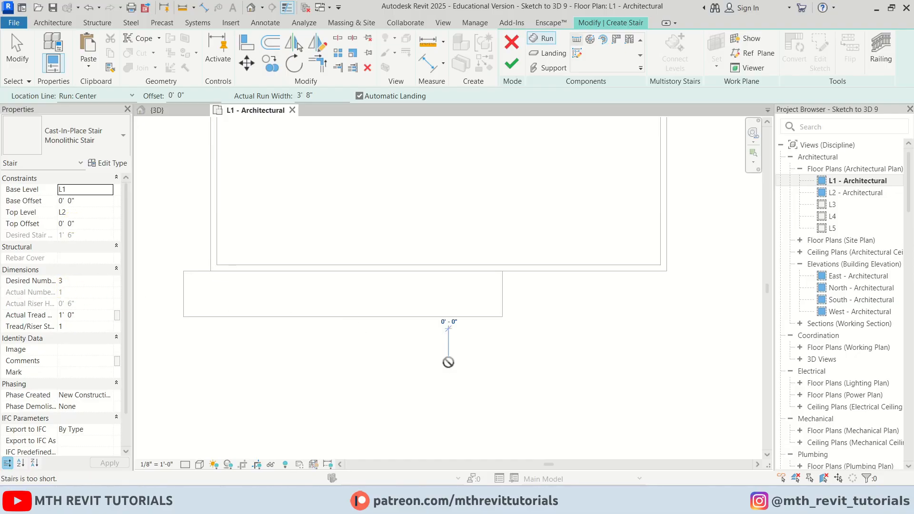
click(450, 217)
scroll(457, 371, up, 2)
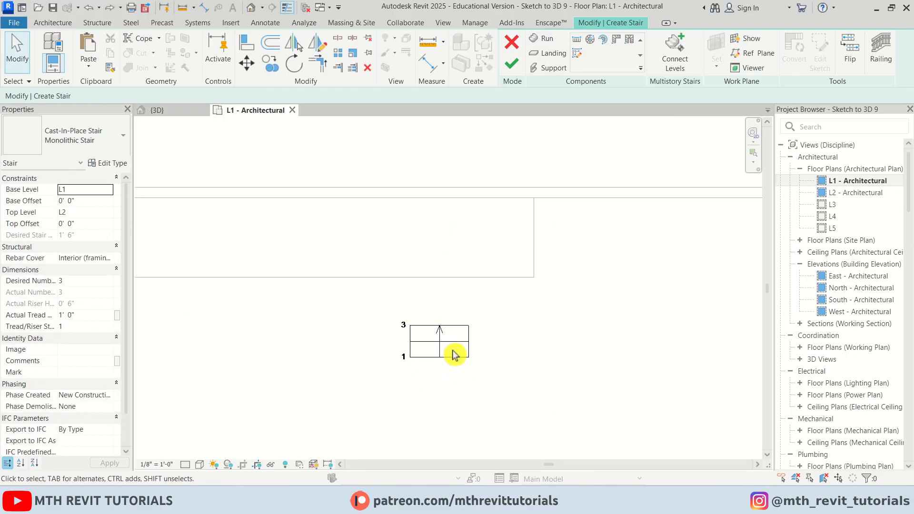
Set the stair run's width to 8 feet.
click(455, 355)
scroll(450, 372, up, 1)
click(437, 385)
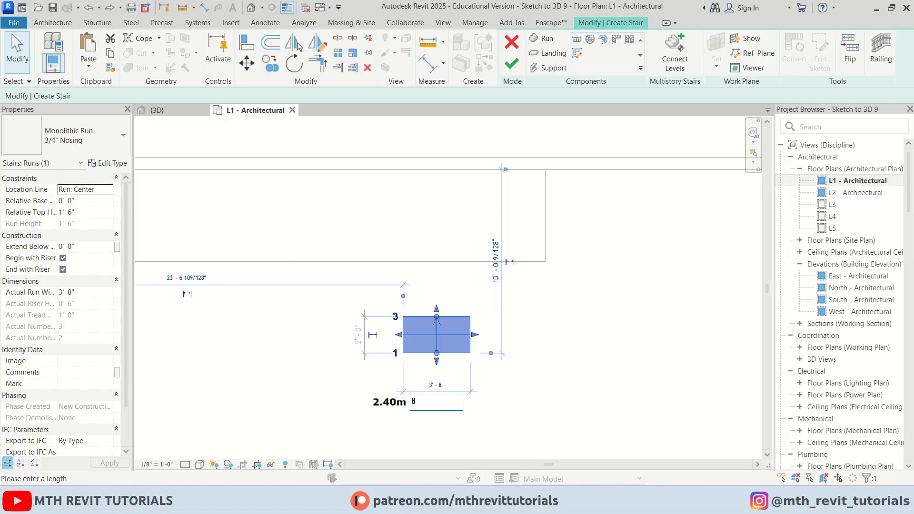
key(Return)
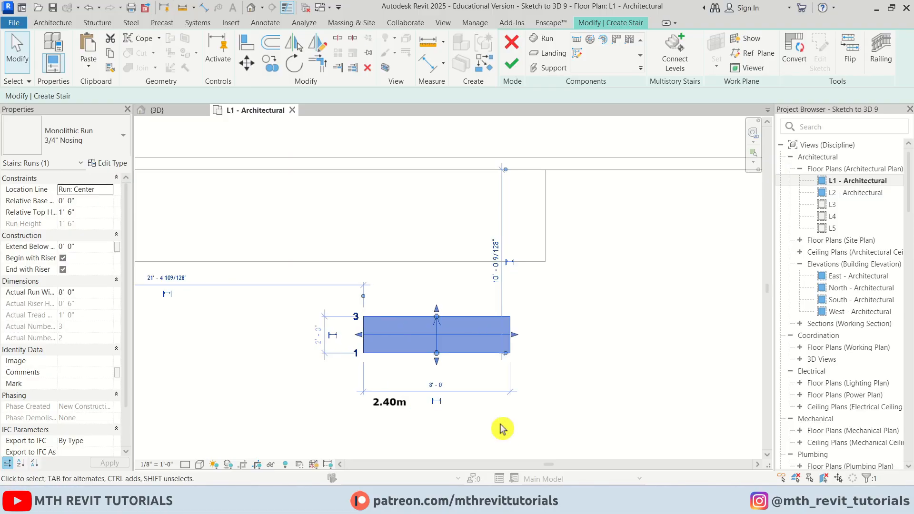
Move the stair run so its upper end corner meets the porch slab's outer corner.
key(m)
key(v)
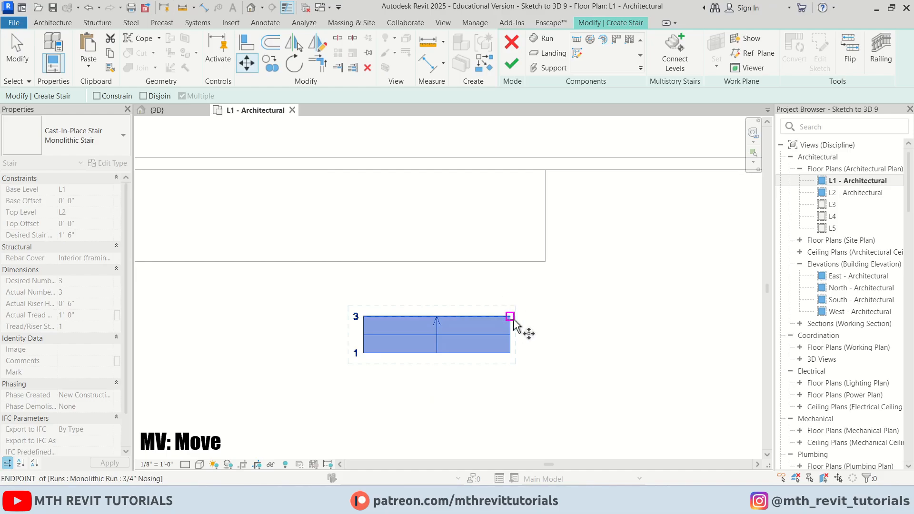
click(510, 316)
scroll(537, 281, up, 3)
click(515, 276)
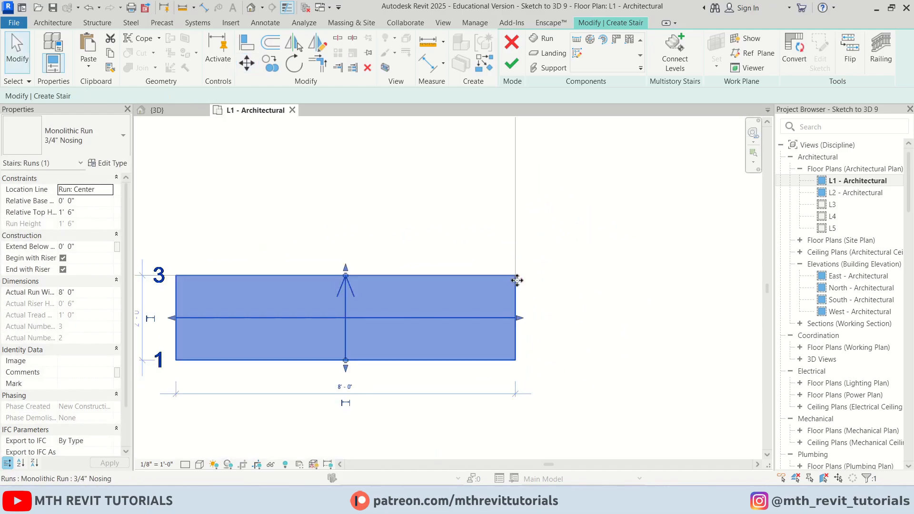
click(551, 292)
Finish the stair and inspect it in the 3D view.
scroll(554, 306, down, 2)
middle_drag(424, 287, 433, 315)
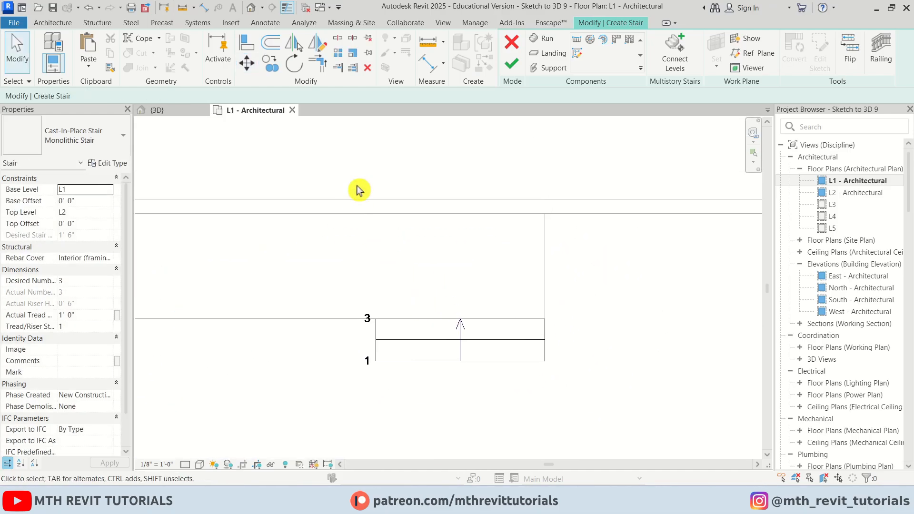
click(513, 67)
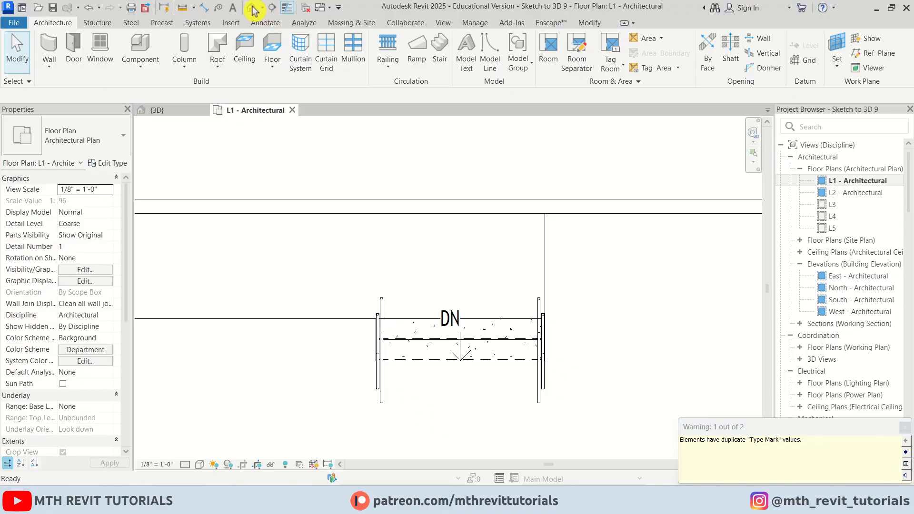
click(253, 8)
scroll(503, 321, up, 4)
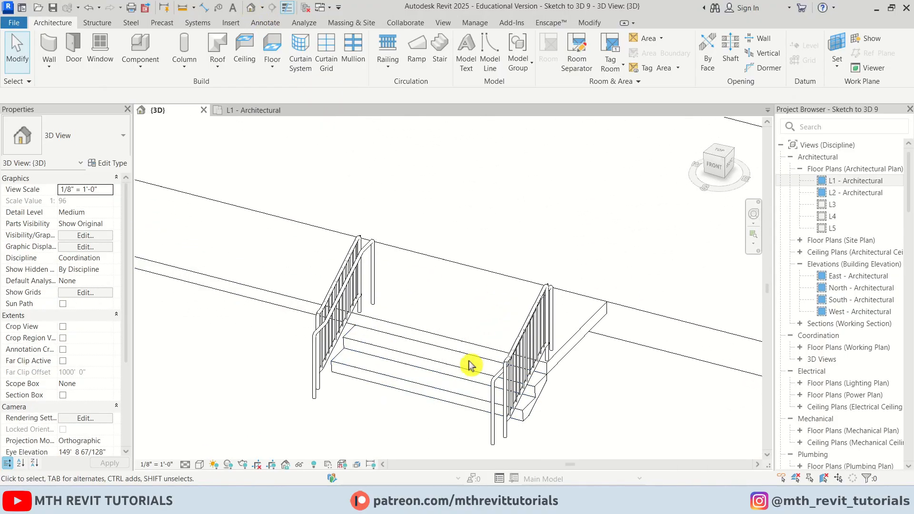
scroll(464, 356, up, 2)
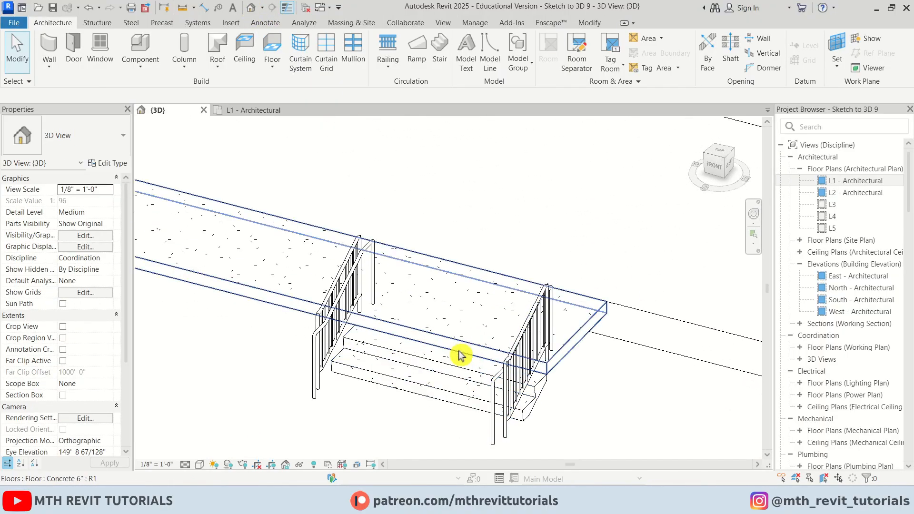
Delete both railings from the sides of the porch stair.
click(519, 359)
ctrl+click(314, 271)
key(Escape)
click(570, 331)
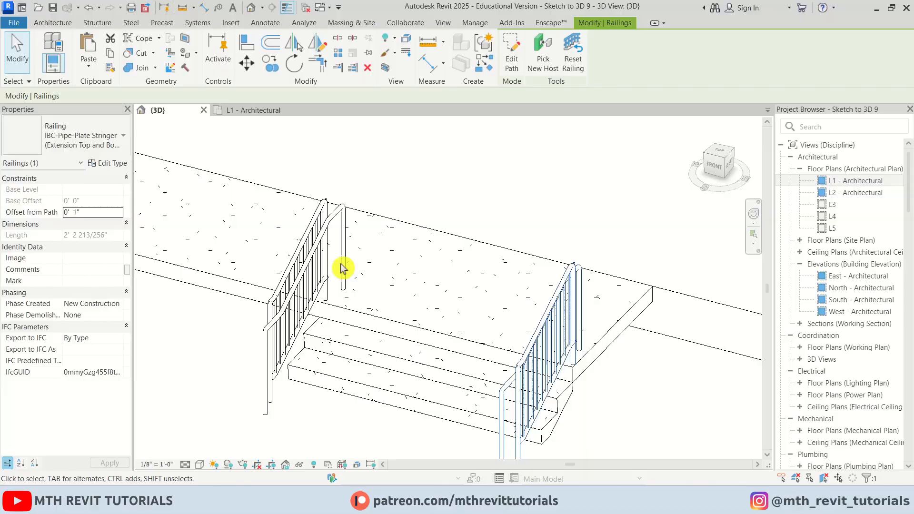
ctrl+click(313, 268)
click(372, 68)
scroll(539, 329, down, 3)
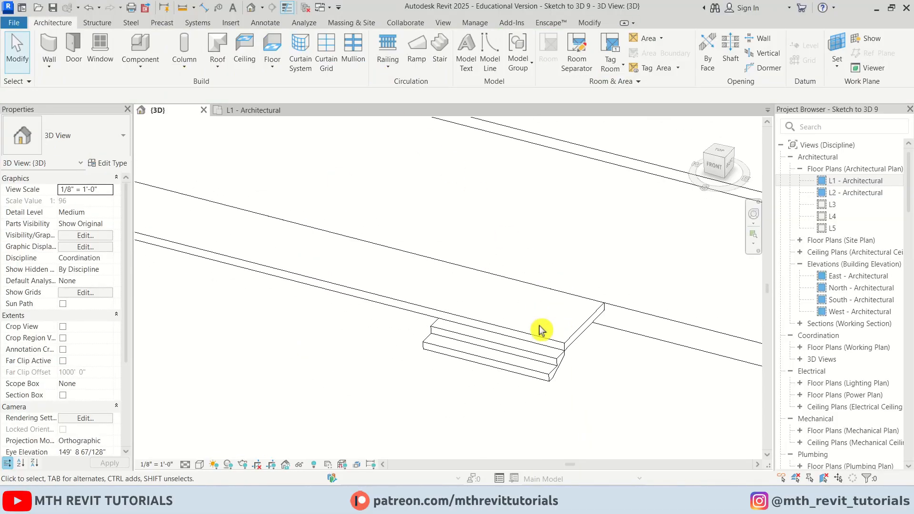
middle_drag(331, 360, 378, 357)
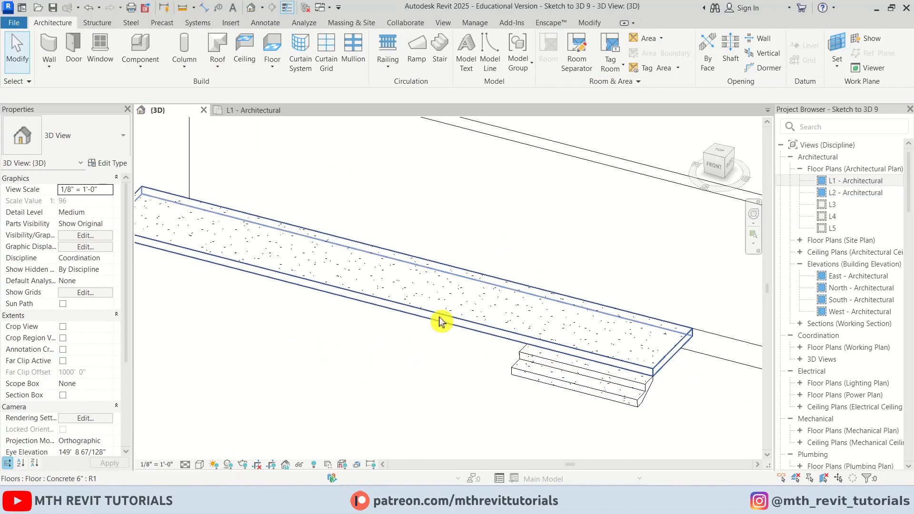
scroll(423, 315, up, 2)
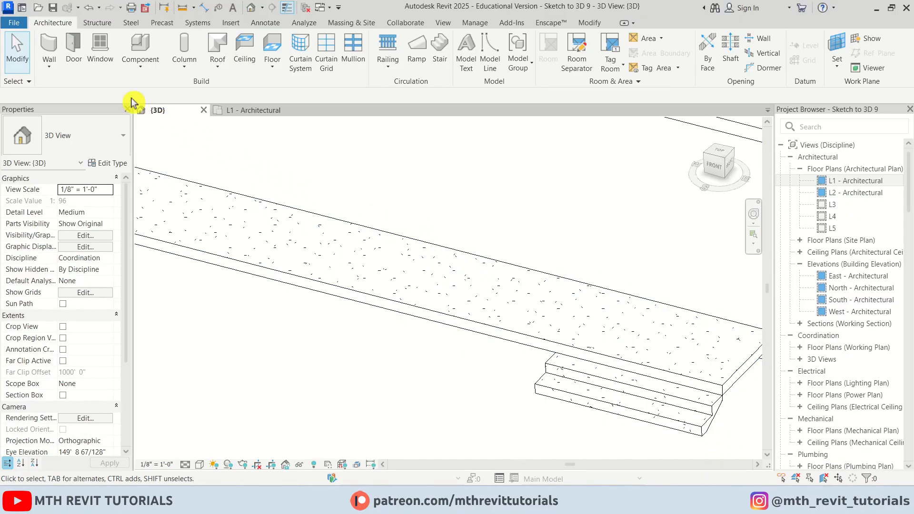
Create a new family from the English-Imperial Profile template.
click(22, 26)
mouse_move(80, 70)
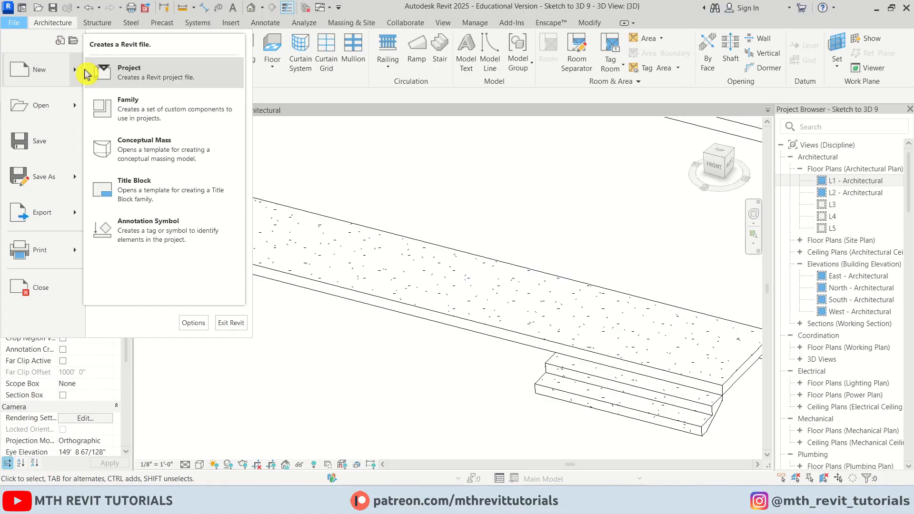
click(154, 107)
scroll(388, 214, up, 15)
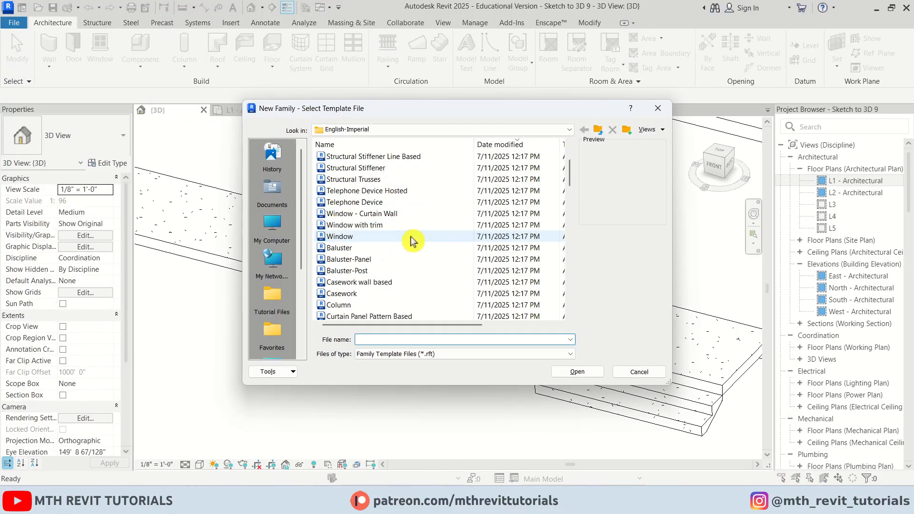
scroll(388, 214, down, 15)
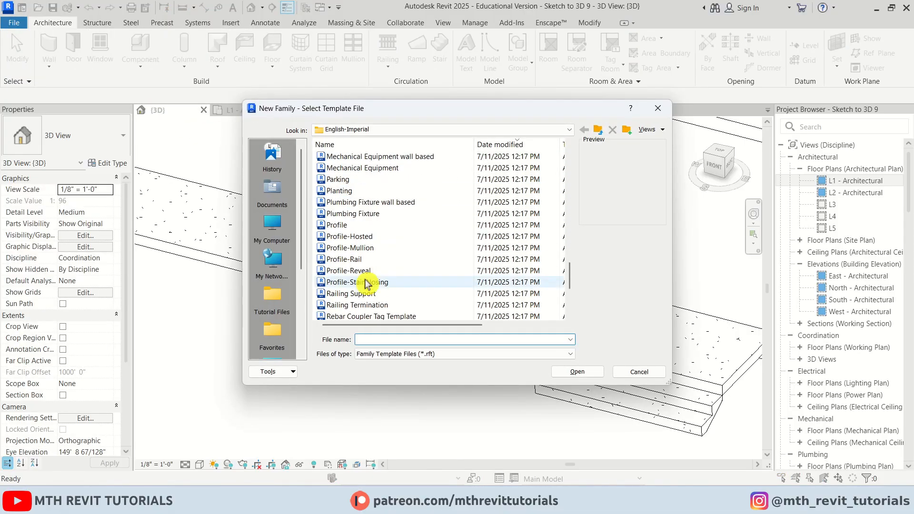
click(339, 226)
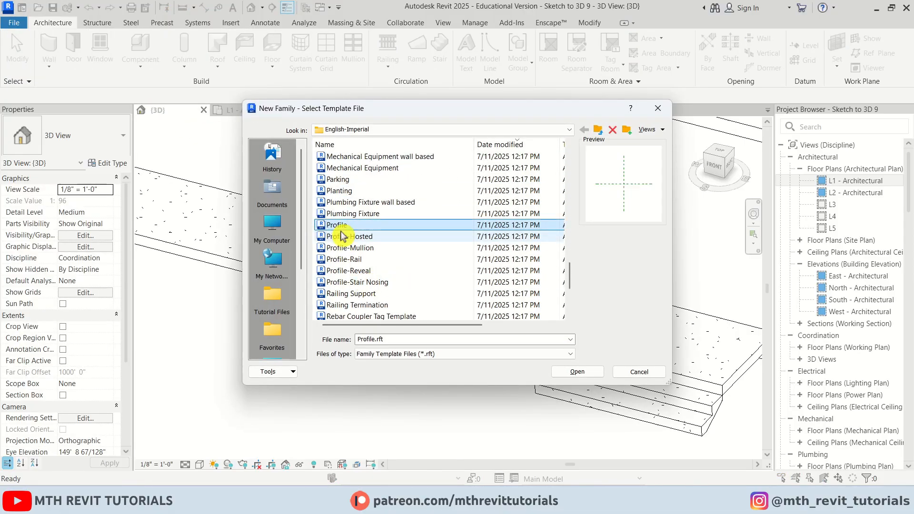
click(577, 372)
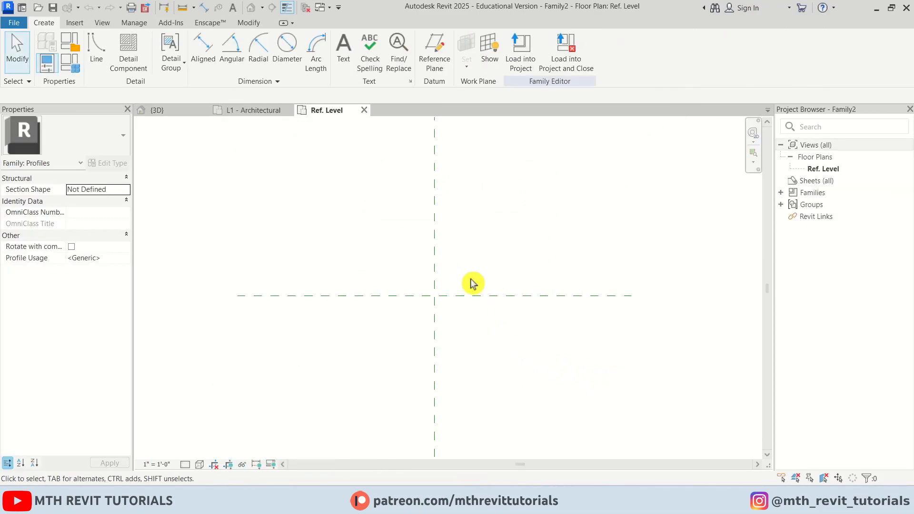
Draw a 6" vertical profile line up from the reference plane intersection and a longer horizontal line from its upper end.
middle_drag(461, 275, 423, 285)
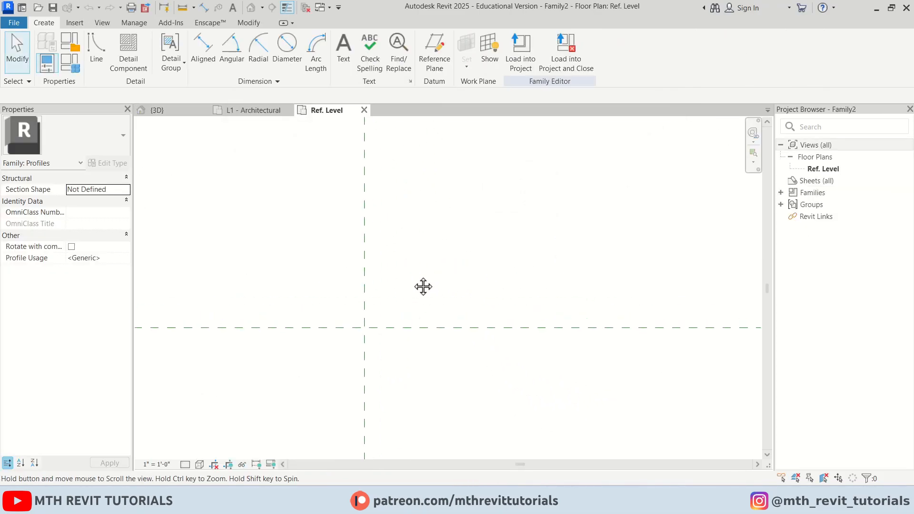
click(96, 59)
click(364, 328)
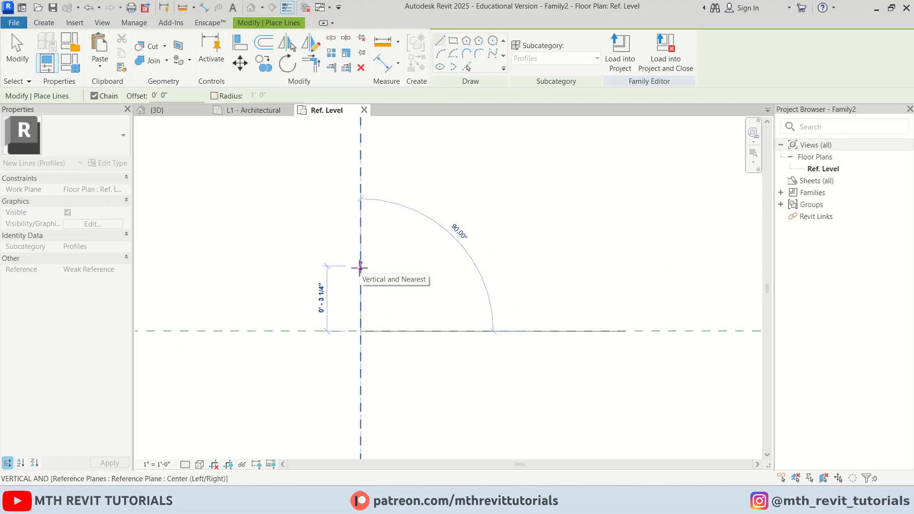
text(6)
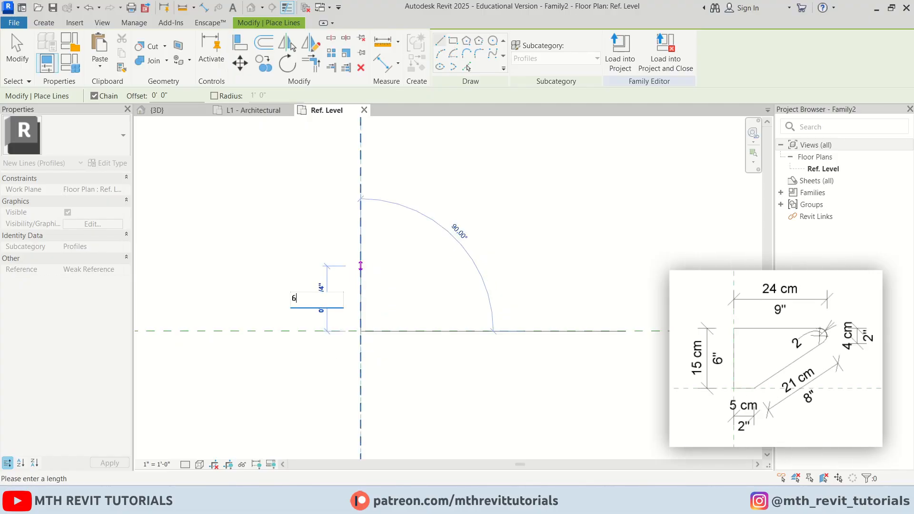
key(Return)
middle_drag(521, 214, 446, 221)
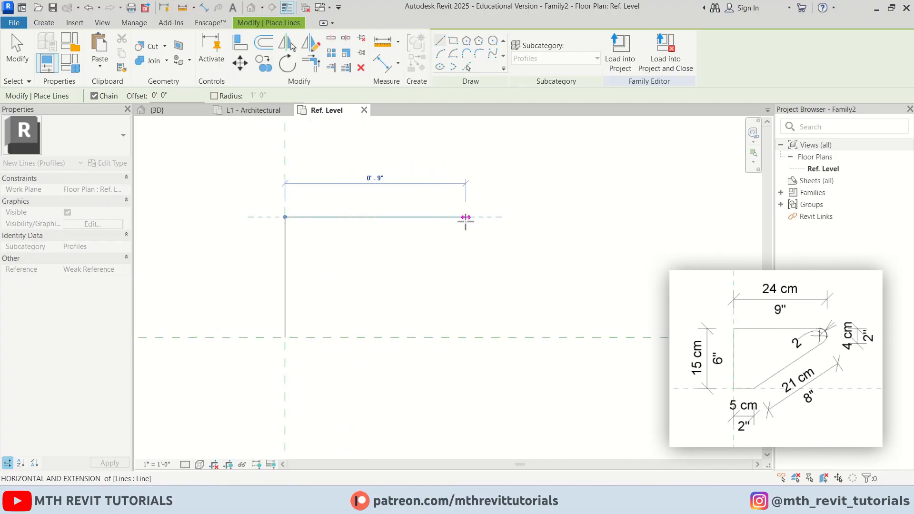
click(505, 217)
key(Escape)
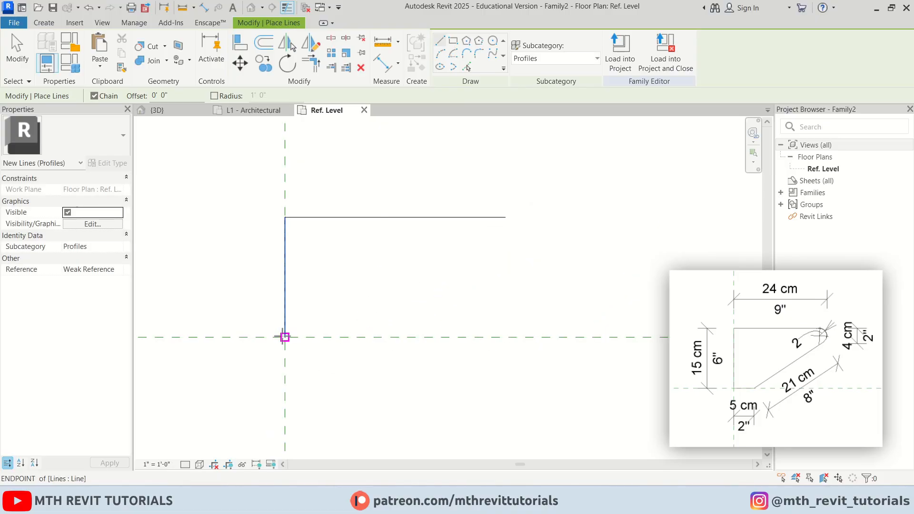
Close the profile with a 2" base line from the origin and a slanted line up to the horizontal line's free end.
click(285, 337)
click(324, 338)
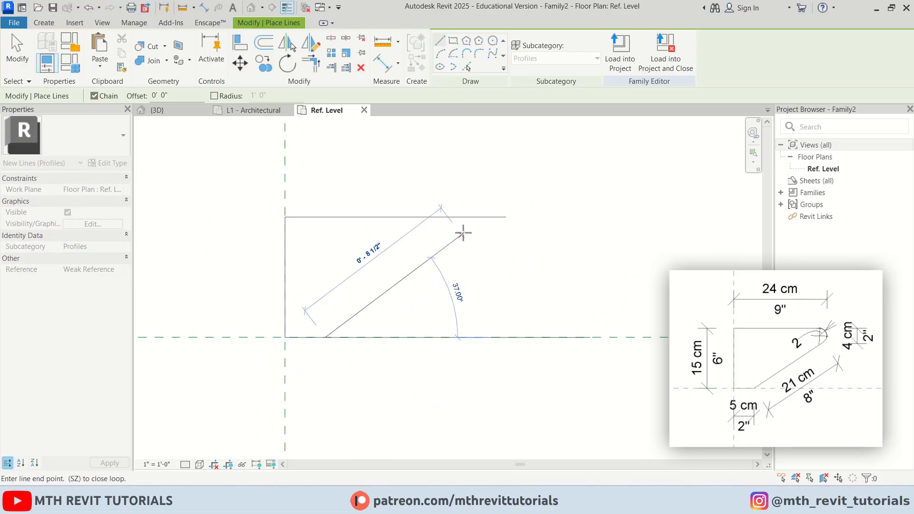
click(506, 217)
key(Escape)
key(Escape)
scroll(357, 337, down, 2)
Round the pointed corner between the upper horizontal line and the slanted line with a fillet arc.
click(44, 23)
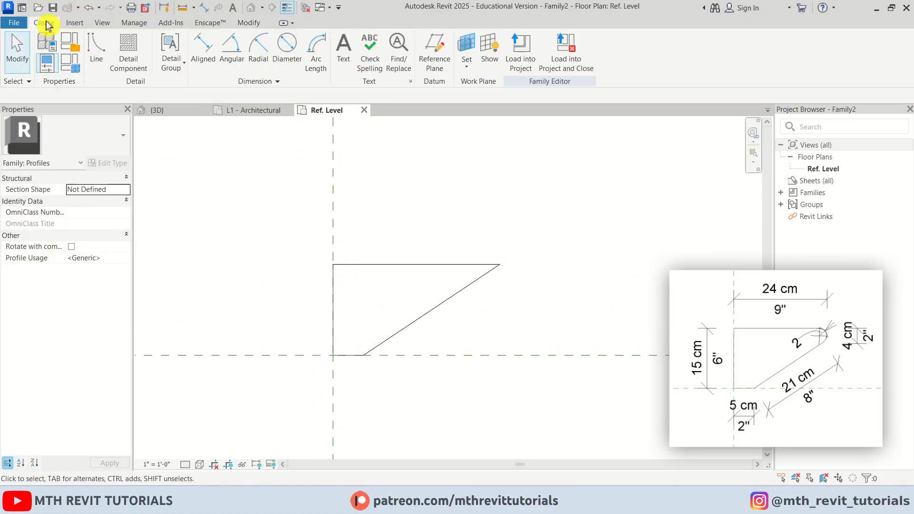
click(110, 60)
click(479, 57)
scroll(471, 297, up, 2)
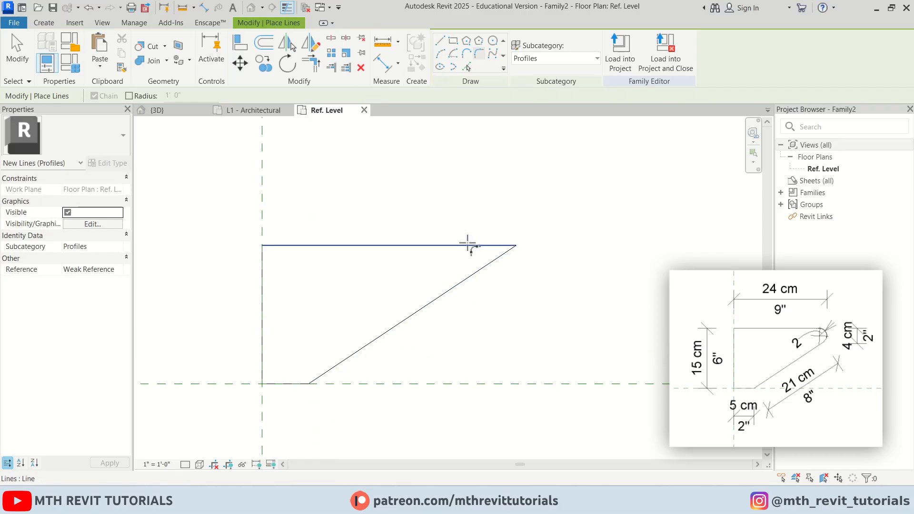
click(468, 245)
scroll(471, 260, up, 2)
click(473, 278)
click(457, 271)
key(Escape)
key(Escape)
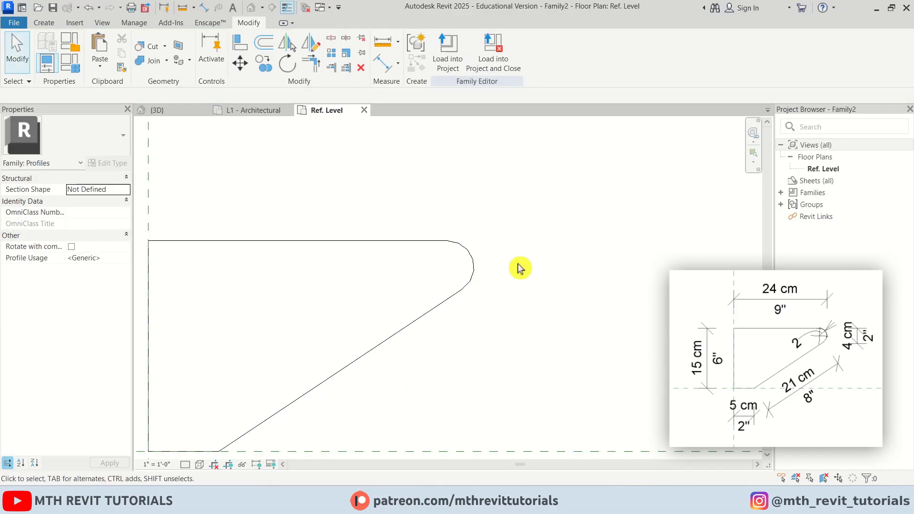
scroll(514, 265, down, 2)
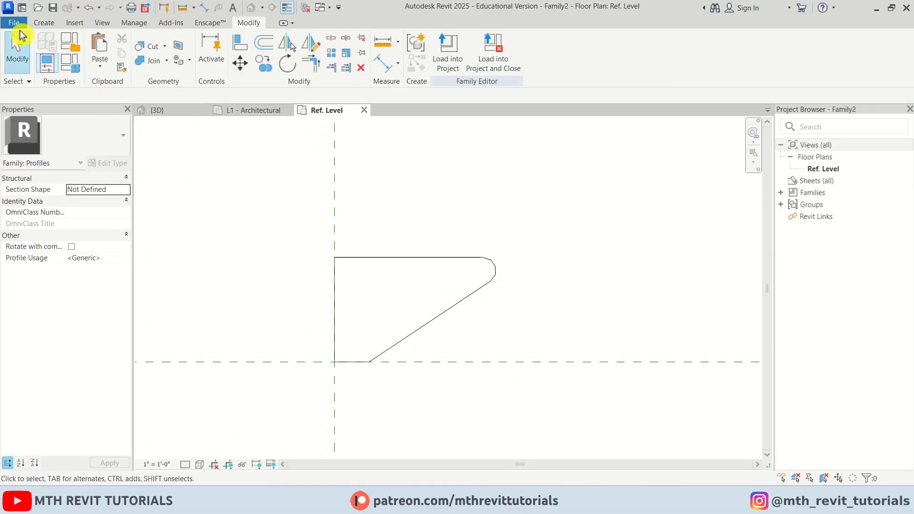
Save the profile family as "Salb Edge" in the Sketch to 3D 9 folder.
click(16, 24)
mouse_move(70, 174)
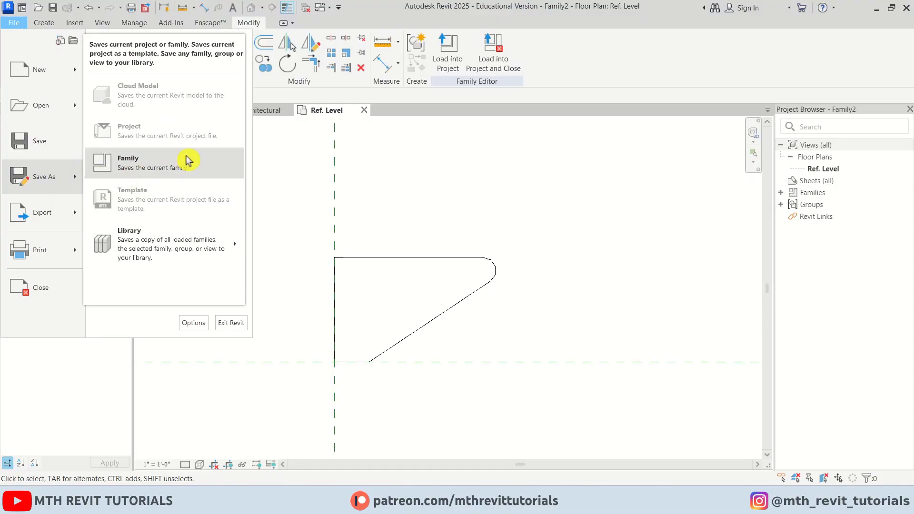
click(186, 160)
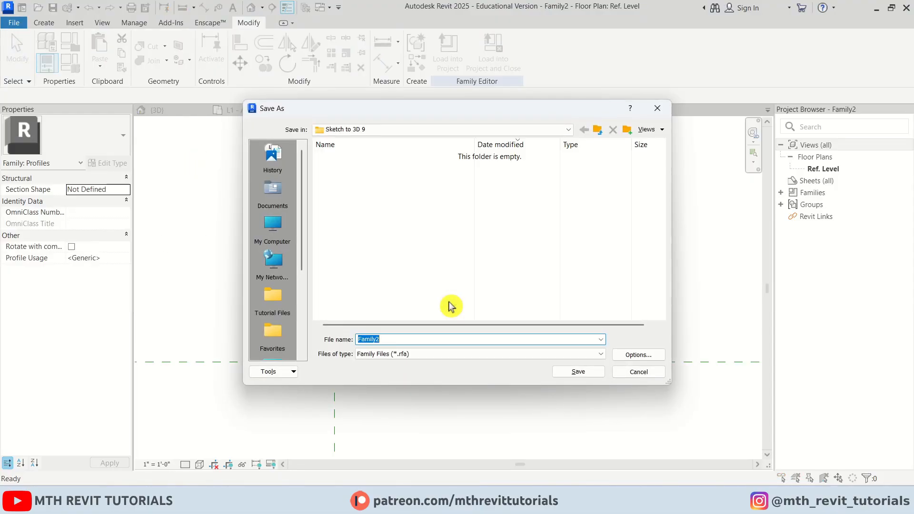
text(Salb Edge)
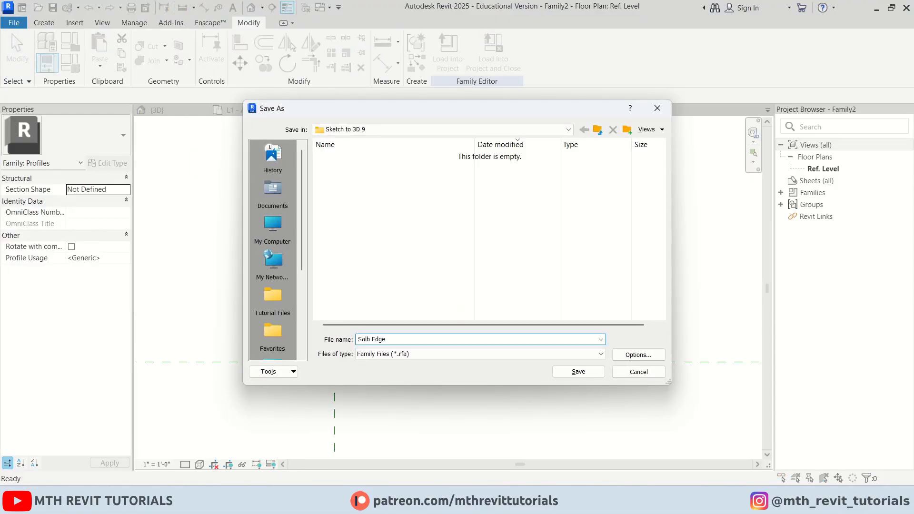
key(Return)
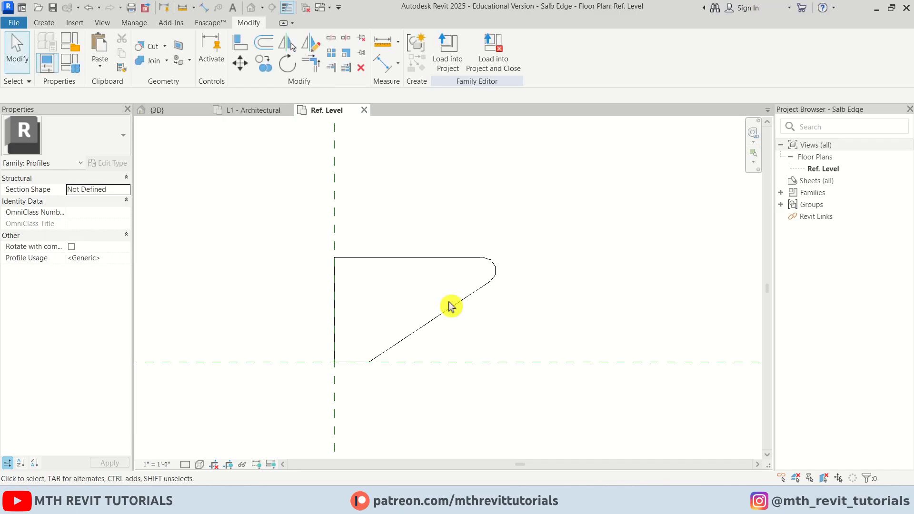
Load the profile family into the Sketch to 3D 9 project, close it, and return to the porch in 3D.
click(513, 59)
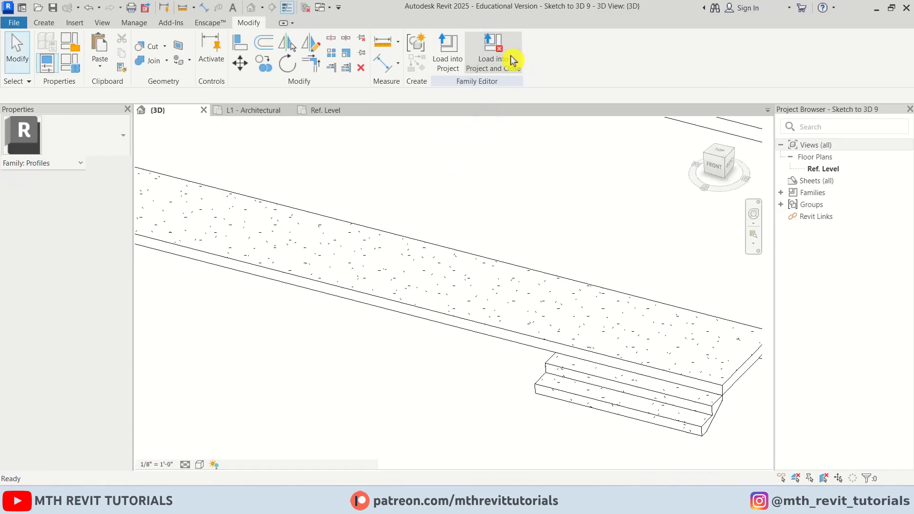
click(180, 111)
middle_drag(398, 271, 422, 343)
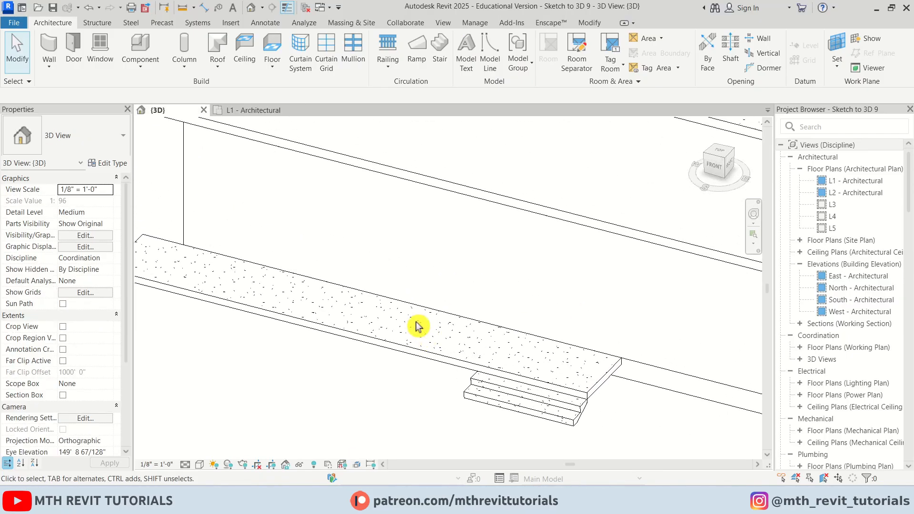
Start a floor slab edge and duplicate its type as "Slab Edge 2".
scroll(336, 355, up, 2)
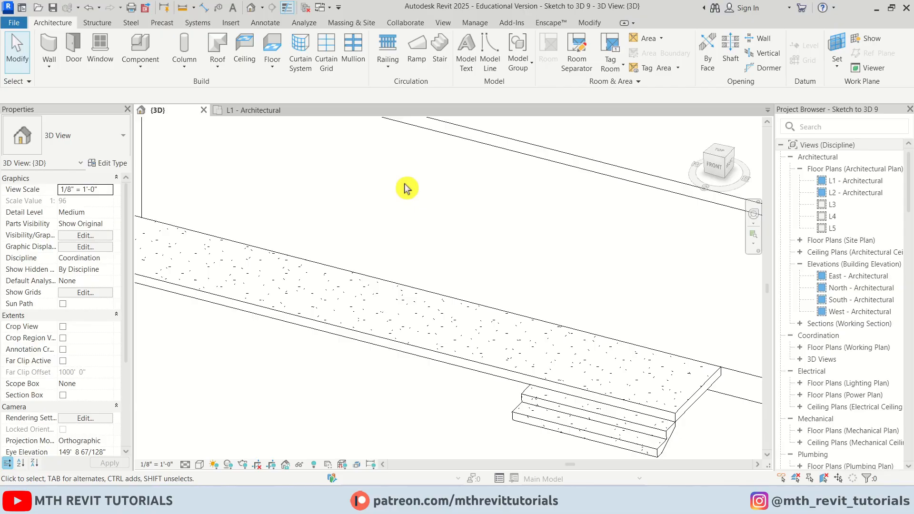
click(273, 72)
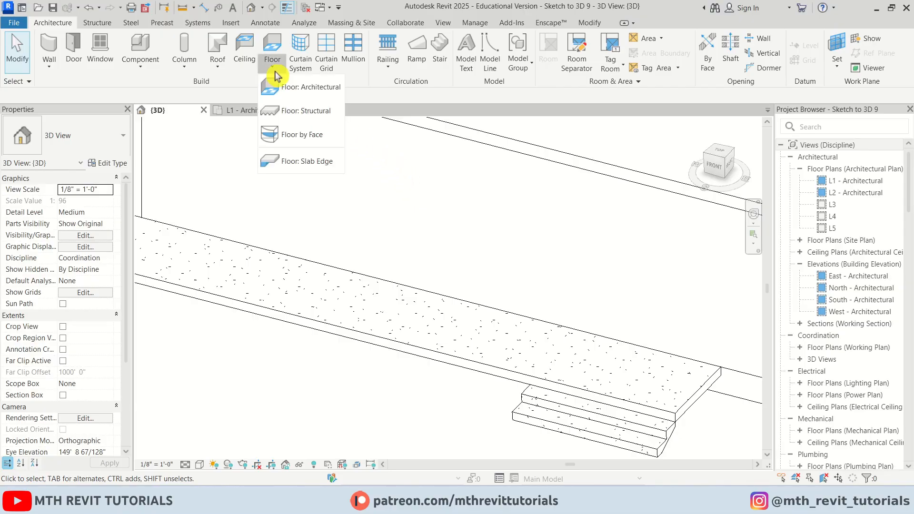
click(342, 164)
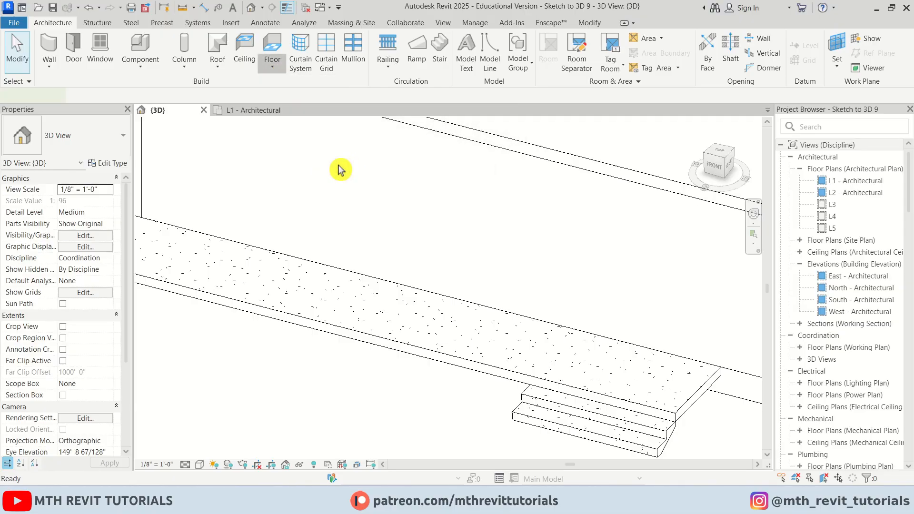
click(114, 163)
click(695, 99)
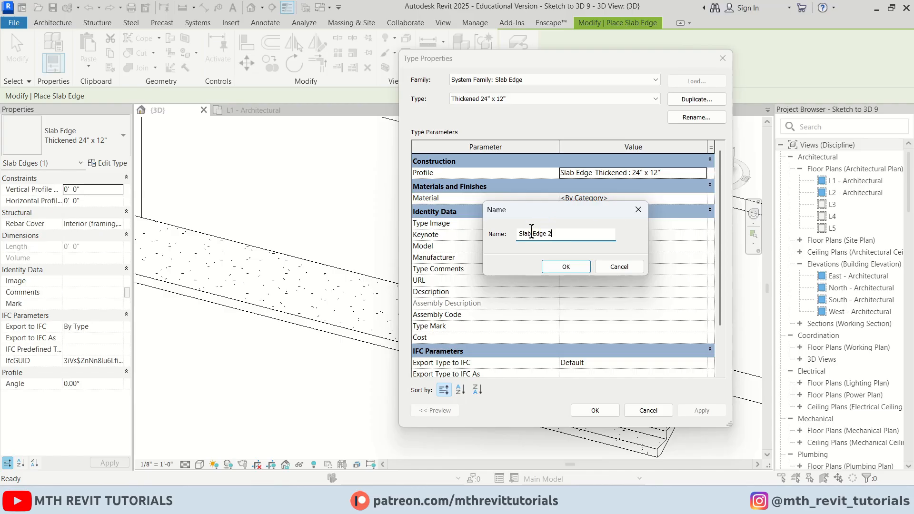
click(551, 270)
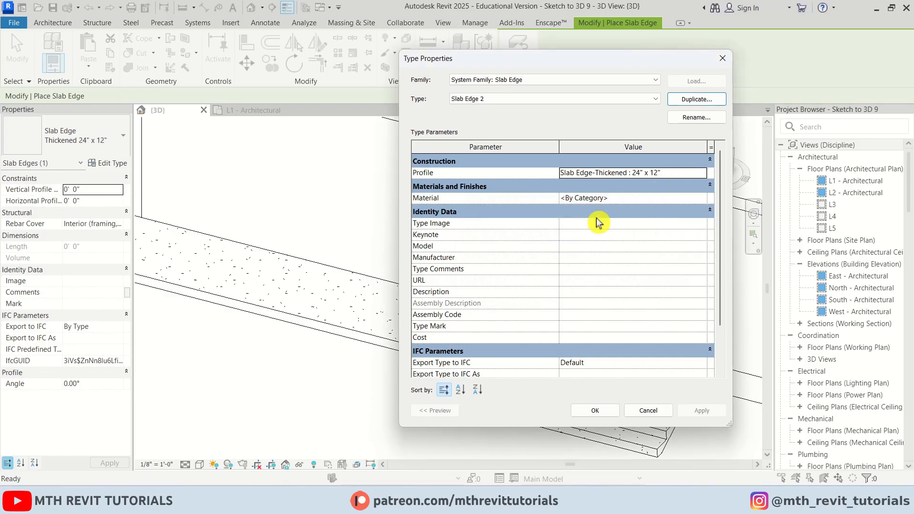
Set the slab edge type's profile to "Salb Edge : Salb Edge" and accept the type properties.
click(706, 173)
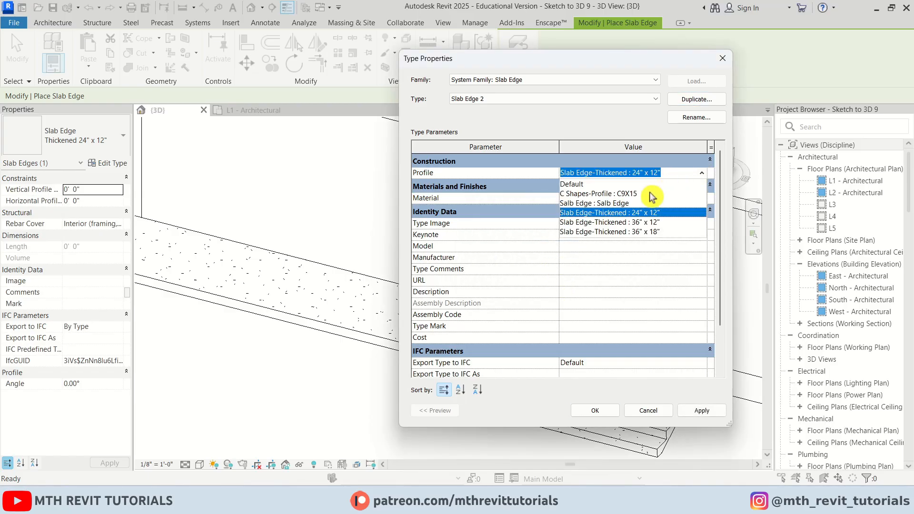
click(625, 204)
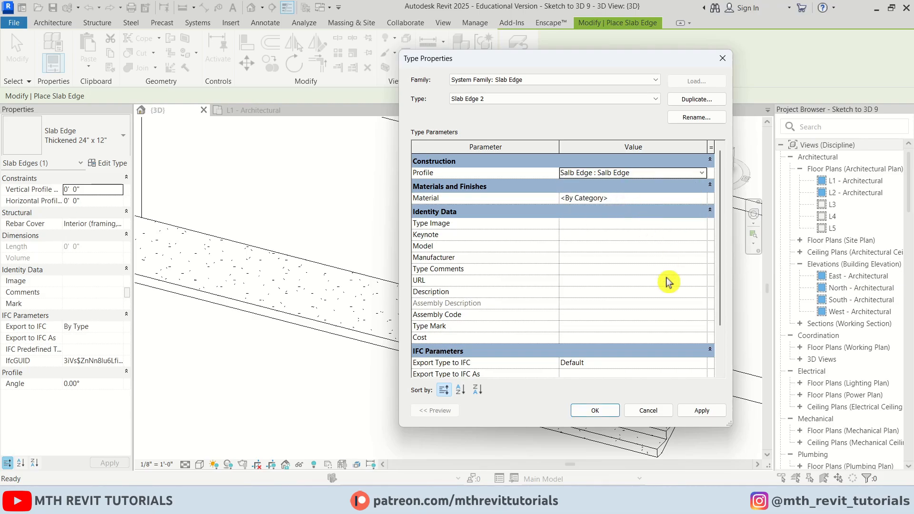
click(601, 412)
Place the slab edge along the lower front edge of the porch floor.
middle_drag(418, 367, 506, 367)
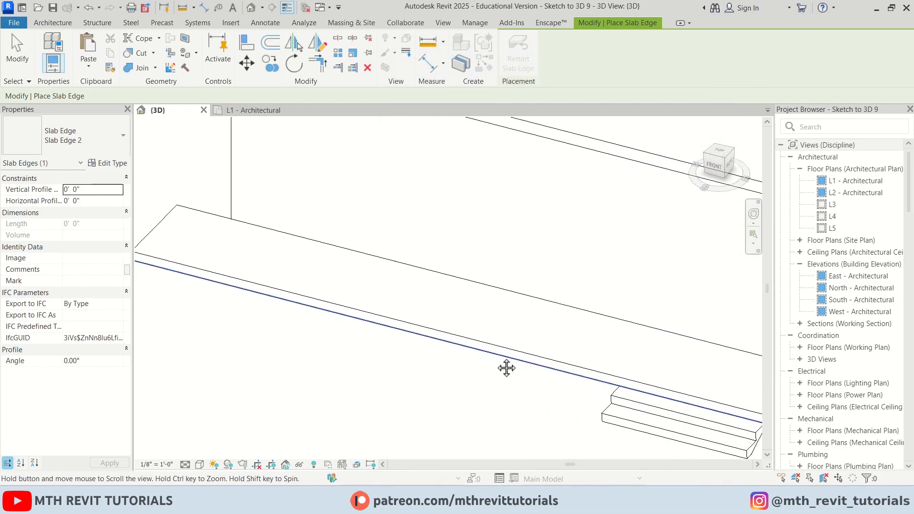
scroll(347, 364, up, 3)
scroll(464, 341, up, 2)
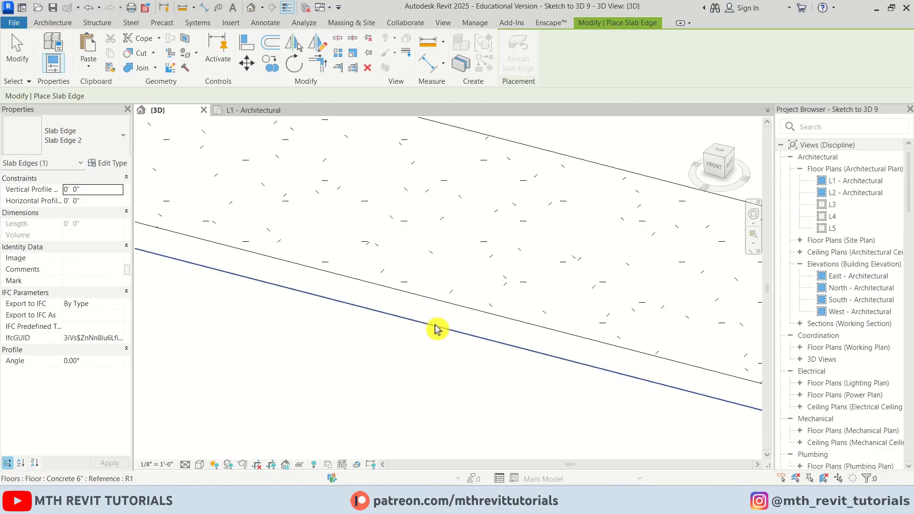
click(437, 329)
Add the slab edge to the porch floor's short side away from the stair and to its back edge beyond the wall corner.
scroll(363, 286, down, 4)
shift+middle_drag(398, 300, 310, 381)
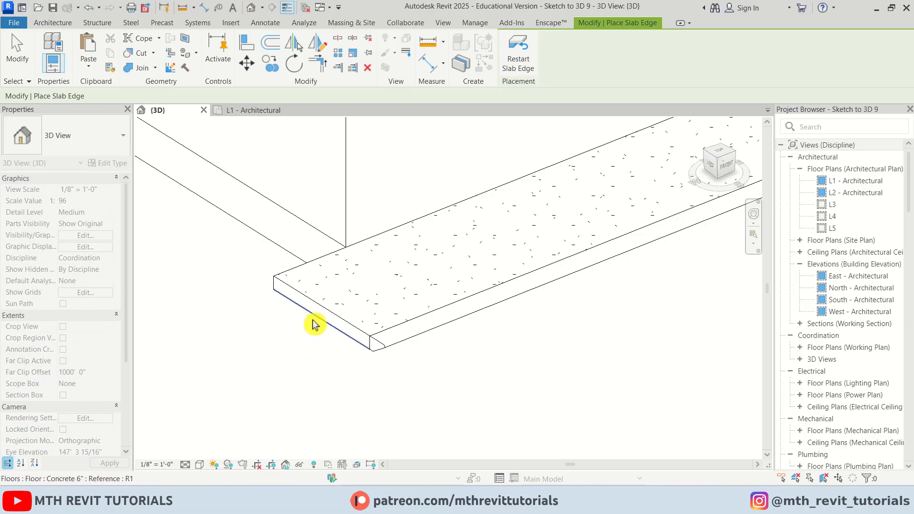
scroll(300, 331, down, 2)
shift+middle_drag(300, 331, 618, 399)
scroll(596, 394, up, 2)
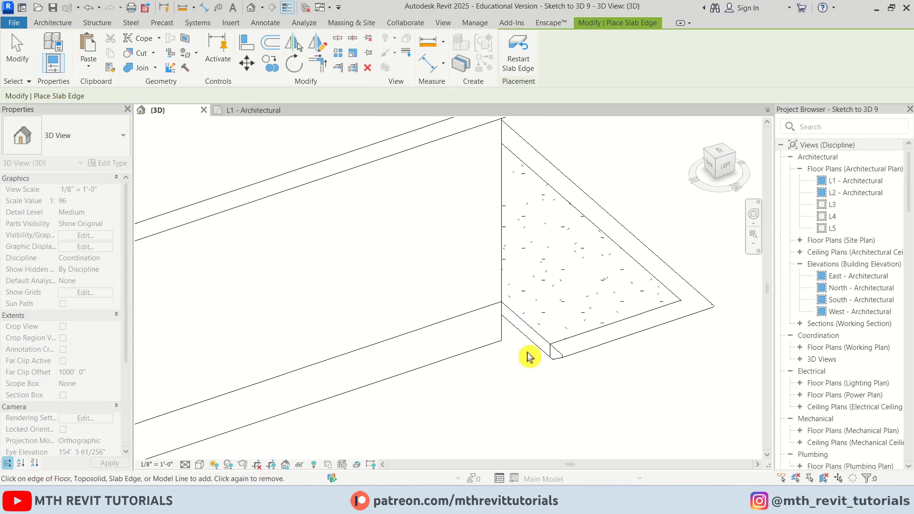
click(530, 351)
Add the slab edge to the porch floor's short side beside the stair and finish placing slab edges.
scroll(393, 372, down, 4)
shift+middle_drag(394, 376, 498, 320)
scroll(505, 332, up, 3)
scroll(495, 335, up, 3)
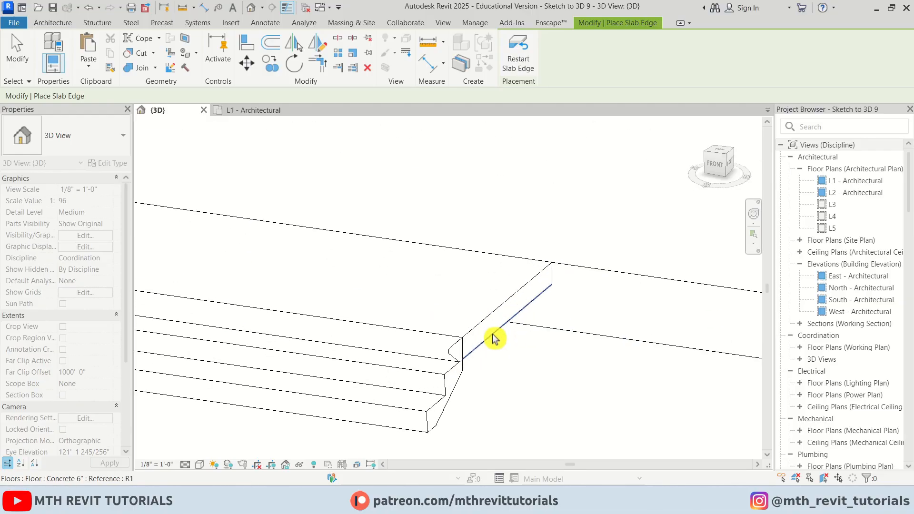
key(Escape)
key(Escape)
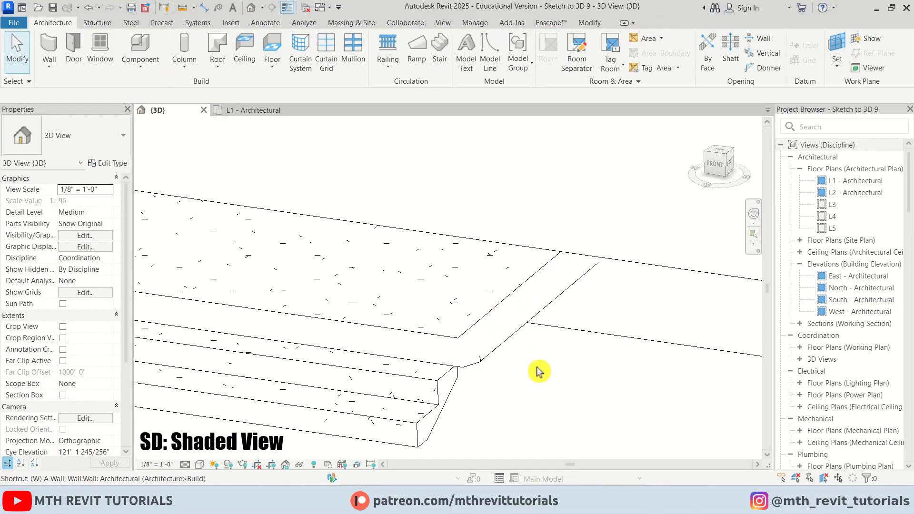
Switch the 3D view to the Shaded visual style around the porch stair.
key(s)
key(d)
mouse_move(586, 367)
shift+middle_down()
mouse_move(530, 318)
mouse_move(799, 402)
mouse_move(416, 310)
mouse_move(310, 298)
mouse_move(381, 281)
mouse_move(449, 359)
mouse_move(547, 382)
mouse_move(637, 341)
mouse_move(652, 288)
mouse_move(569, 361)
mouse_move(443, 423)
mouse_move(378, 339)
mouse_move(640, 379)
shift+middle_up()
scroll(640, 379, up, 3)
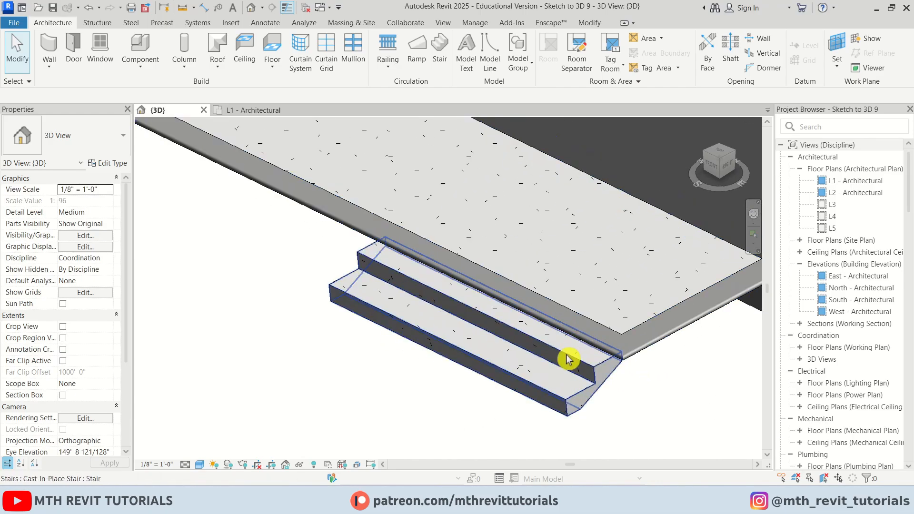
Shorten the front slab edge segment from the porch corner to the far side of the stair, leaving the stair width clear.
click(544, 322)
scroll(624, 352, up, 4)
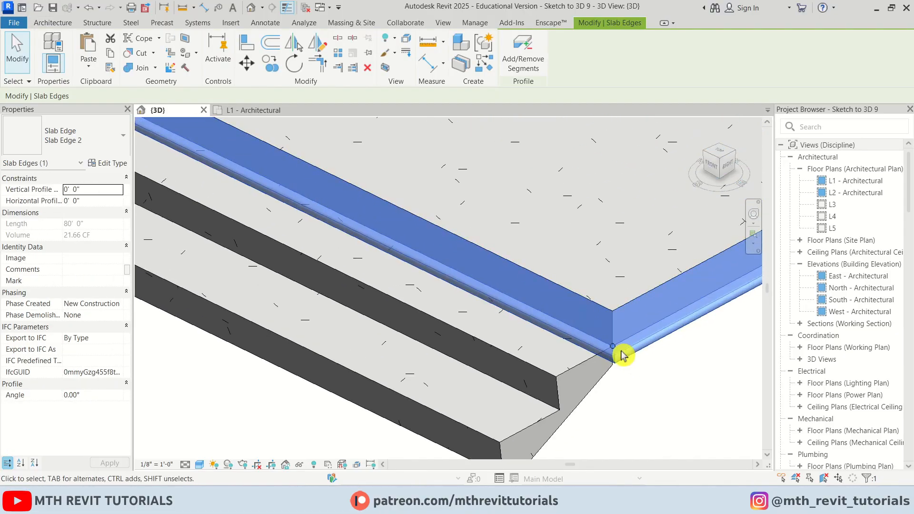
drag(674, 449, 500, 380)
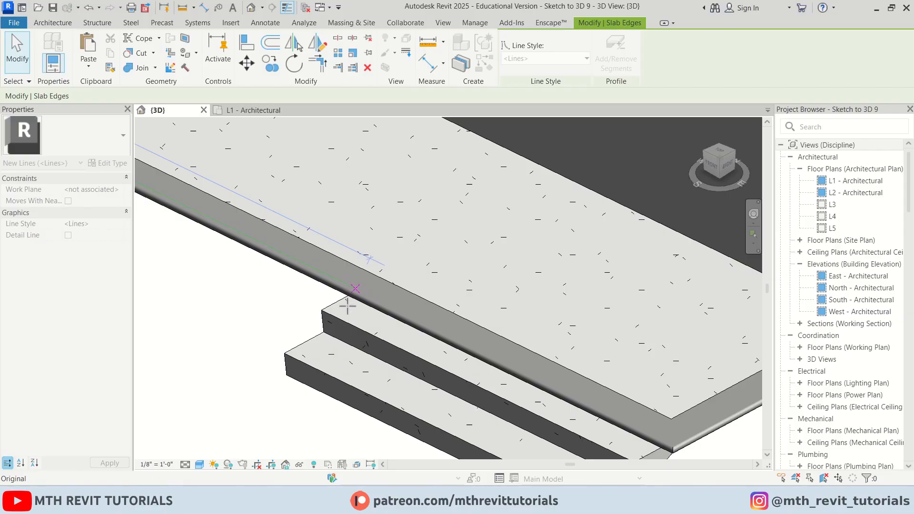
mouse_move(348, 307)
mouse_down()
mouse_move(361, 311)
mouse_move(335, 306)
mouse_up()
scroll(317, 285, down, 3)
shift+middle_drag(316, 285, 476, 305)
middle_drag(358, 132, 367, 381)
scroll(337, 279, up, 4)
middle_drag(527, 416, 453, 340)
drag(435, 304, 460, 298)
click(414, 380)
scroll(400, 290, down, 4)
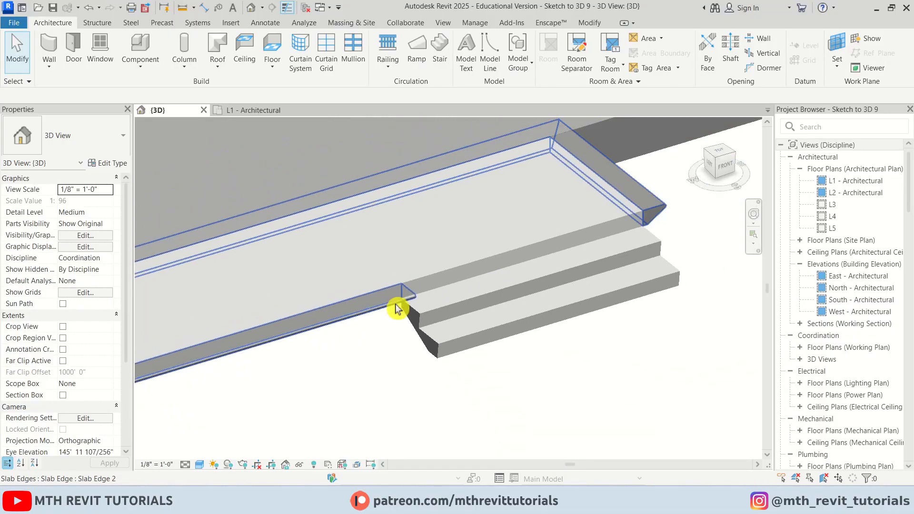
Inspect the slab edge where it stops at the stair and along the rest of the porch.
scroll(401, 305, up, 2)
scroll(402, 303, down, 3)
shift+middle_drag(390, 324, 379, 367)
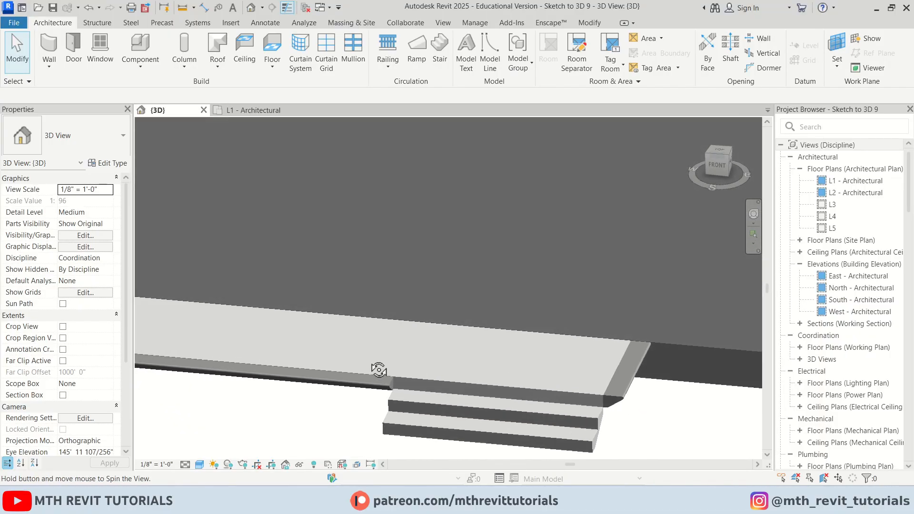
middle_drag(487, 427, 453, 419)
scroll(556, 368, up, 2)
scroll(566, 358, down, 4)
middle_drag(287, 369, 455, 361)
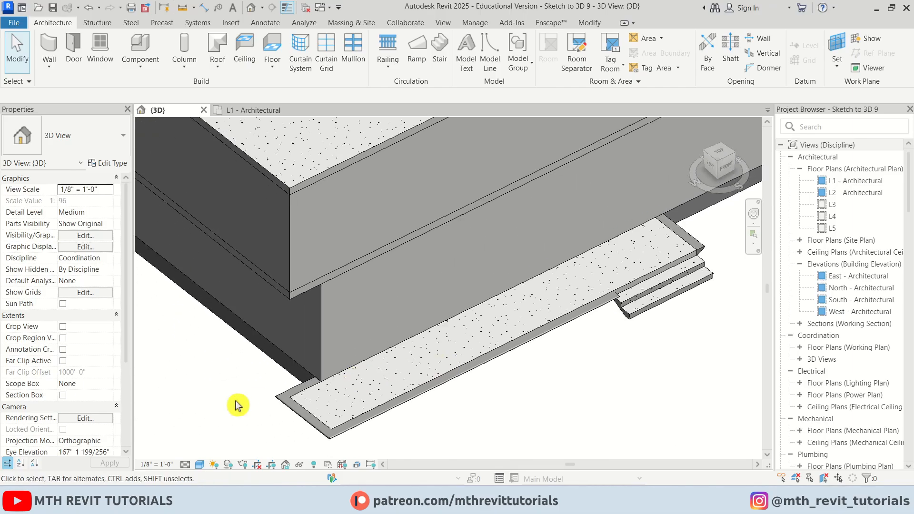
Shorten the slab edge segment along the porch floor's back edge so that it ends at the house wall corner.
scroll(241, 406, up, 3)
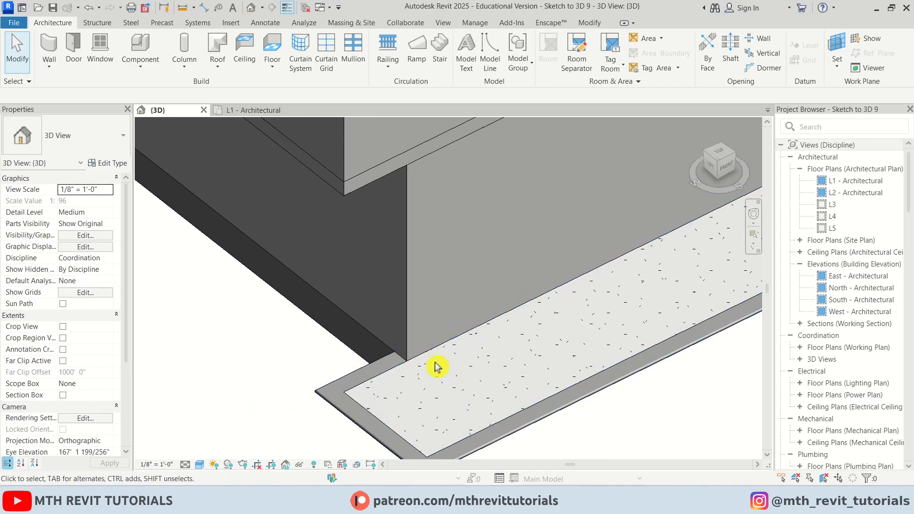
scroll(370, 361, up, 1)
click(359, 374)
scroll(267, 395, down, 5)
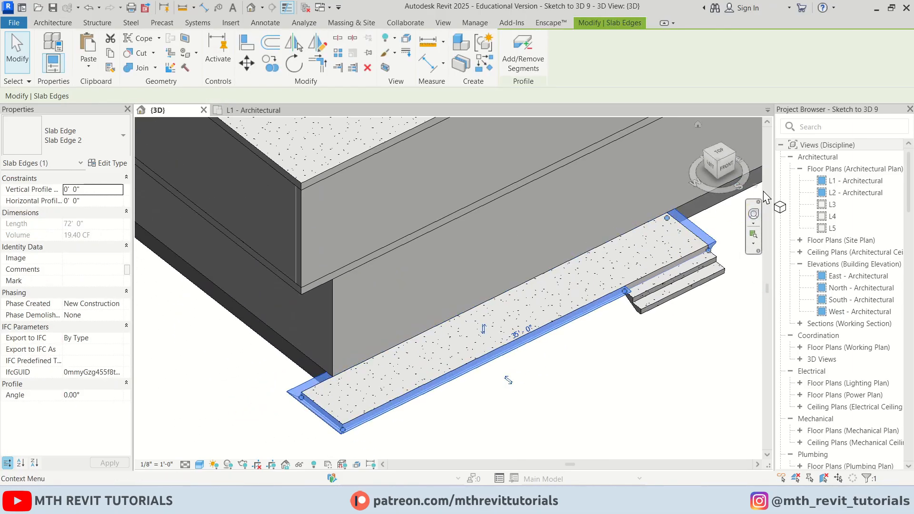
drag(669, 219, 571, 245)
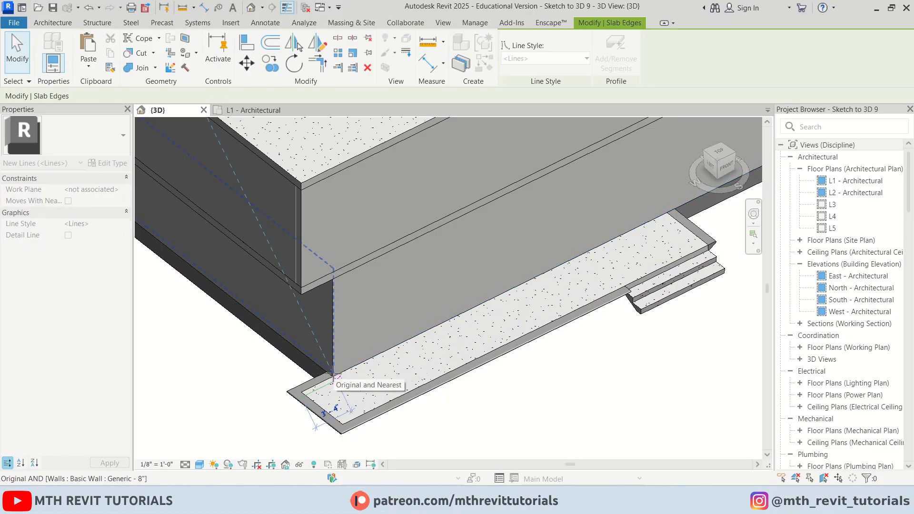
scroll(321, 396, up, 3)
mouse_move(333, 374)
mouse_down()
mouse_move(353, 367)
mouse_move(337, 374)
mouse_up()
click(321, 398)
click(296, 368)
scroll(361, 356, up, 2)
key(Escape)
scroll(252, 447, down, 2)
click(241, 408)
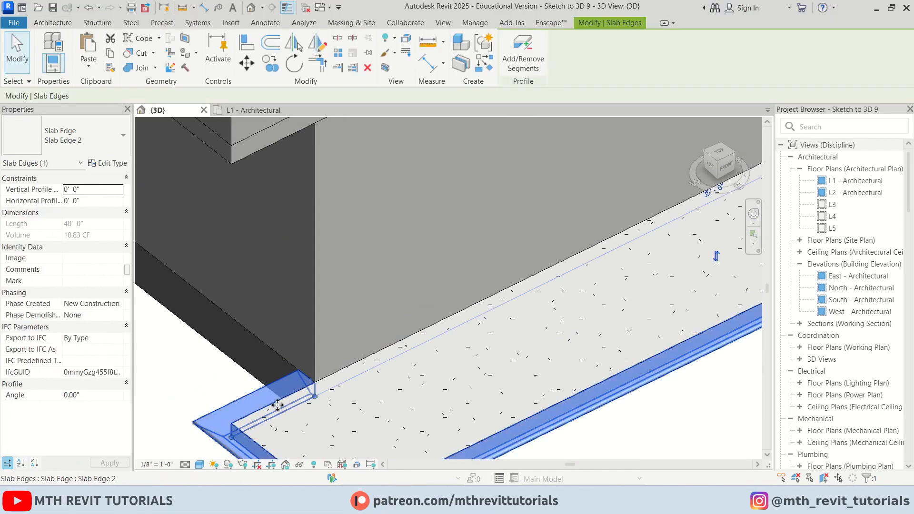
key(Escape)
Check the finished porch edge from the stair side and open the L2 - Architectural floor plan.
scroll(286, 408, down, 2)
shift+middle_drag(230, 347, 313, 368)
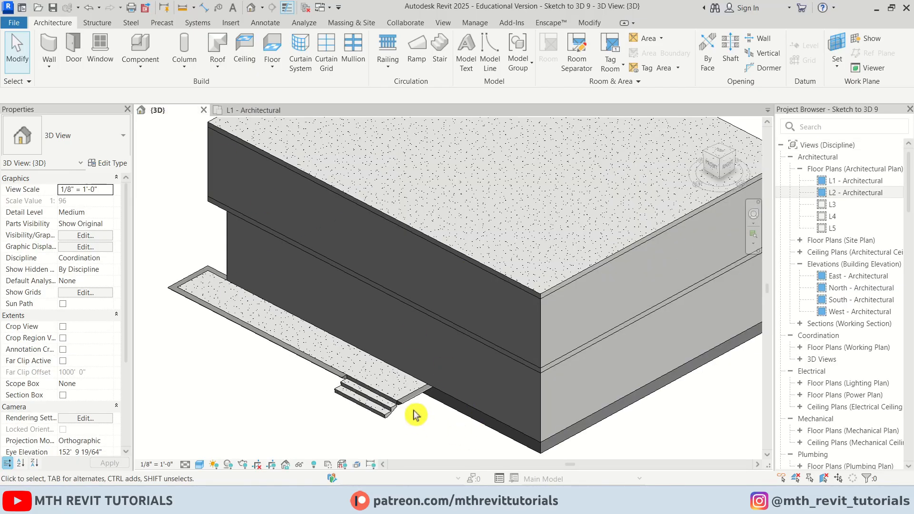
scroll(414, 414, up, 2)
scroll(446, 381, down, 1)
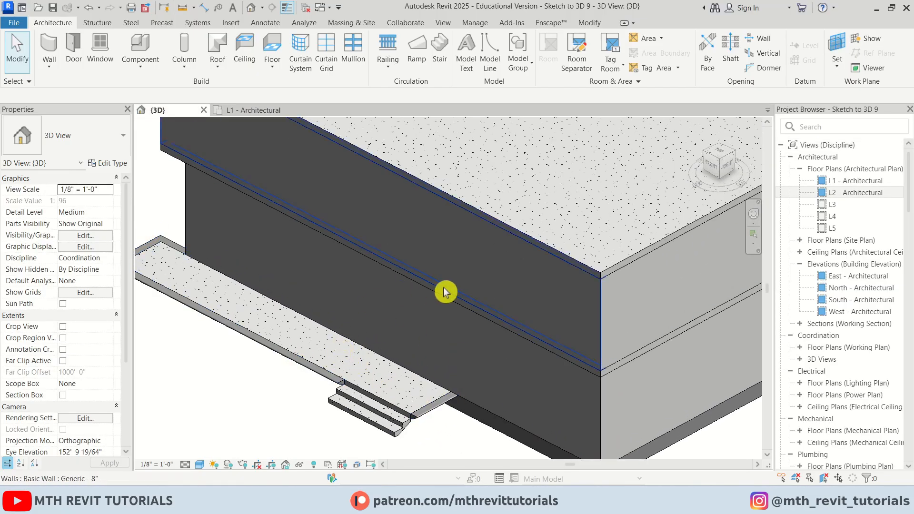
double_click(827, 193)
scroll(411, 316, up, 5)
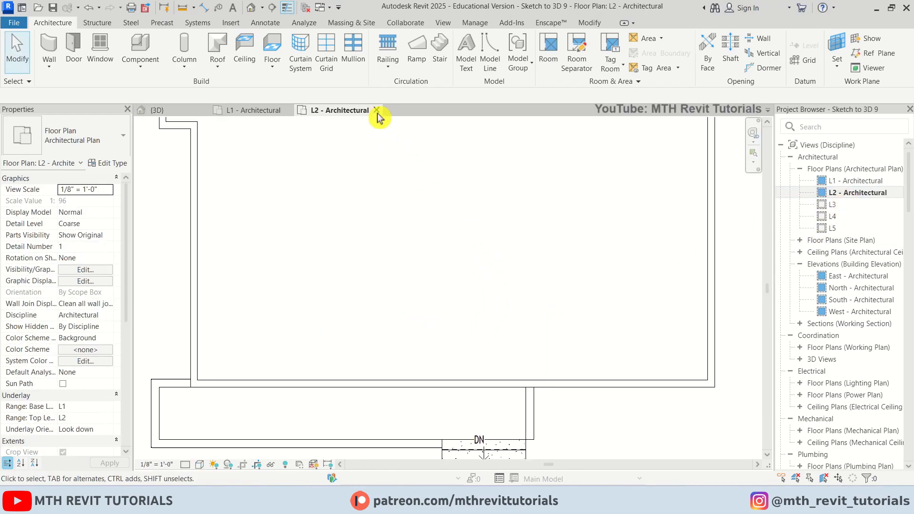
Open the Blocks add-in and widen its pane.
click(512, 24)
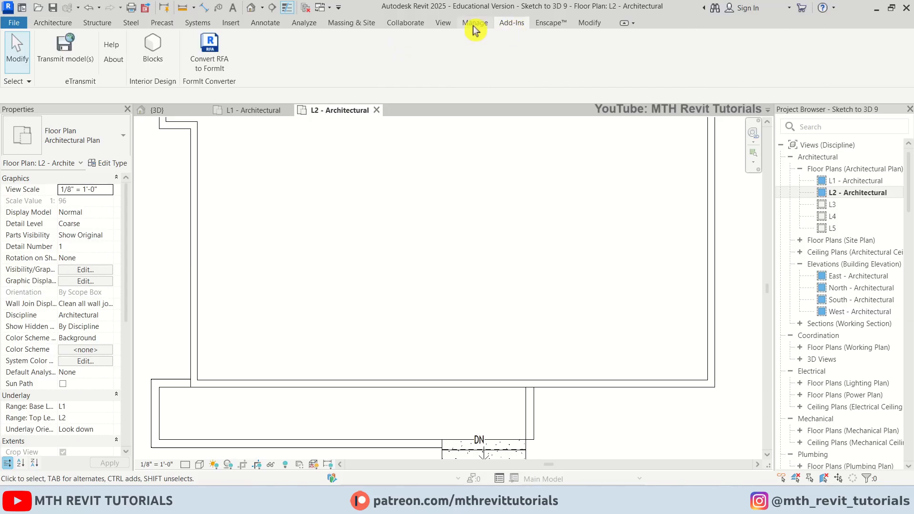
click(157, 62)
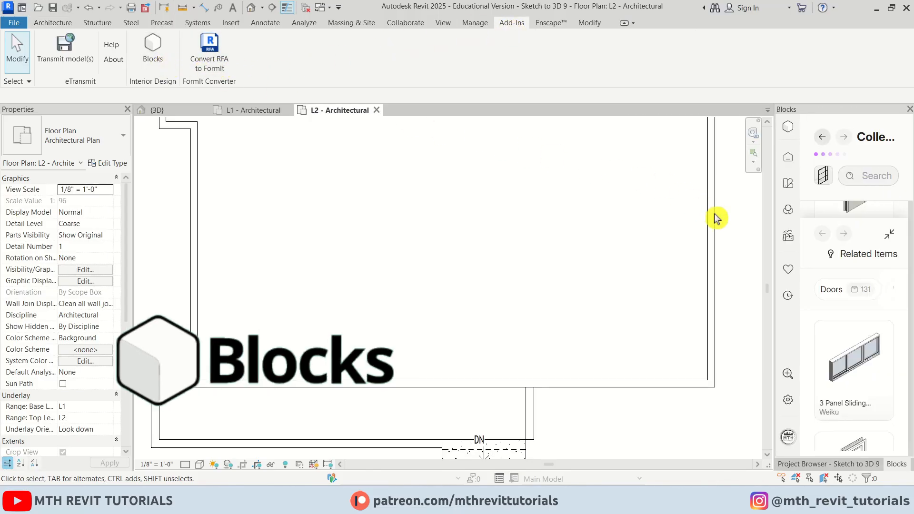
drag(772, 208, 693, 214)
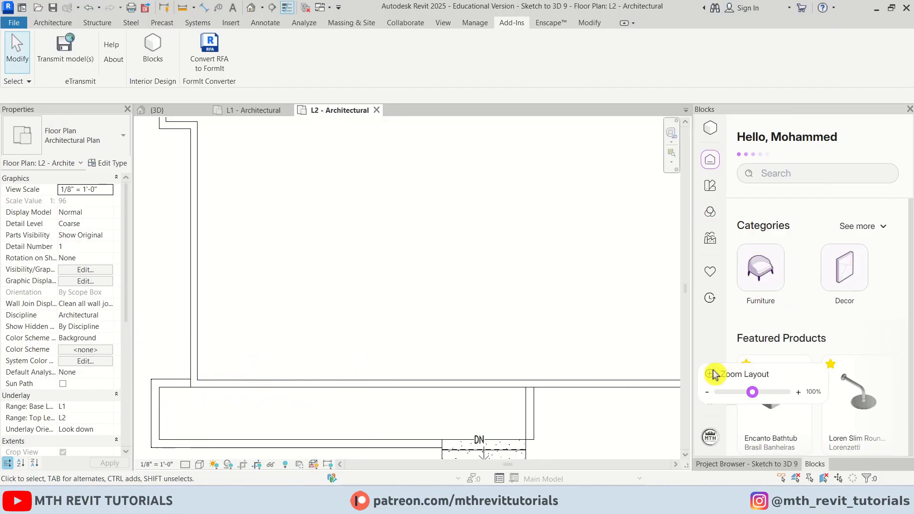
Search the Blocks collections for "door" and browse the Doors collection.
click(710, 193)
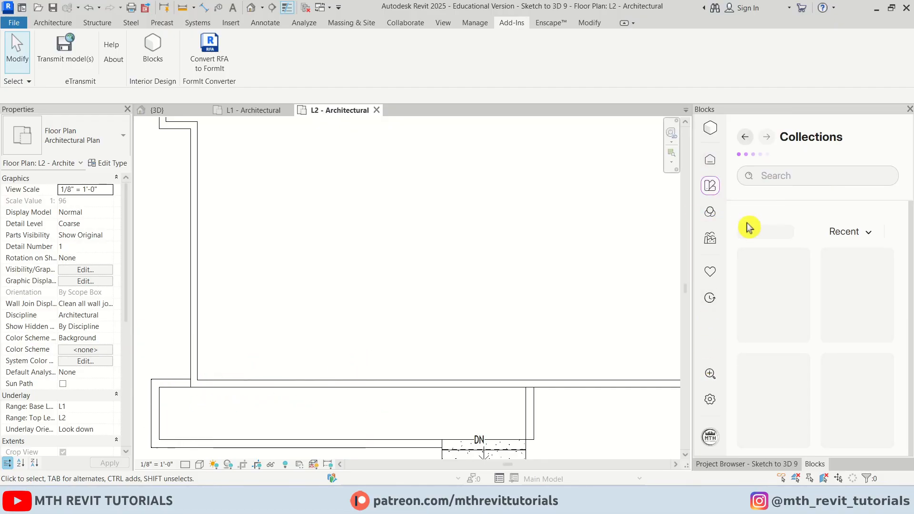
scroll(845, 374, down, 3)
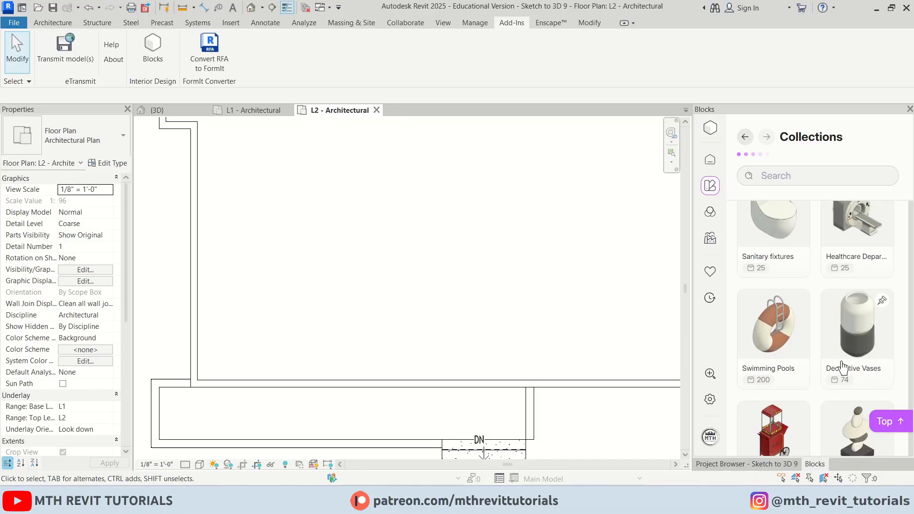
scroll(841, 367, up, 3)
click(781, 174)
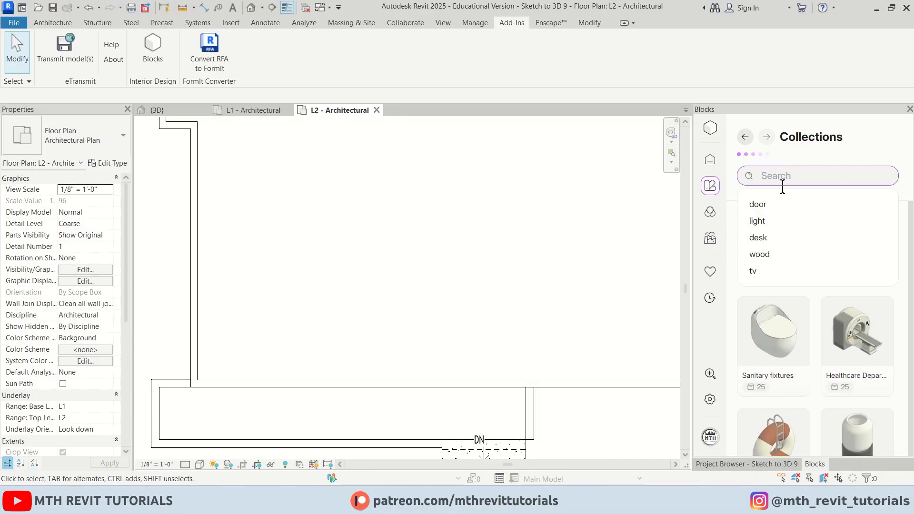
click(781, 206)
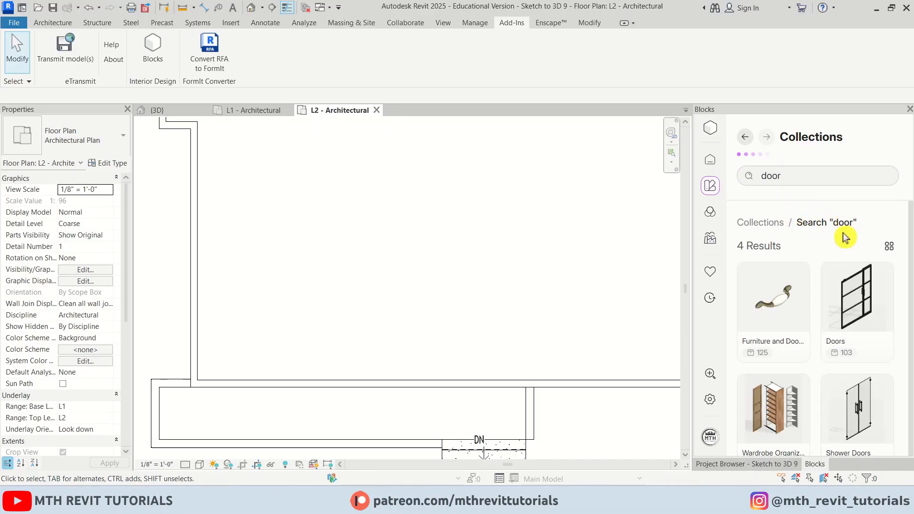
click(866, 297)
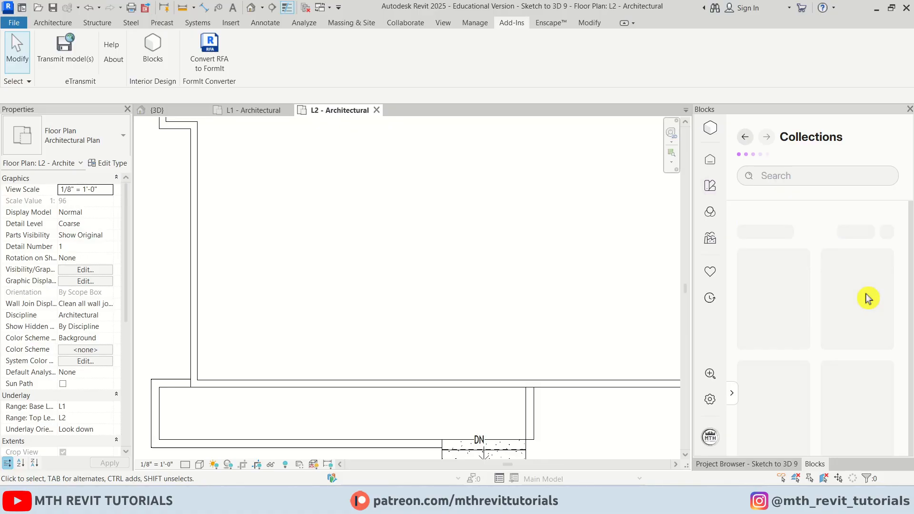
scroll(853, 337, down, 10)
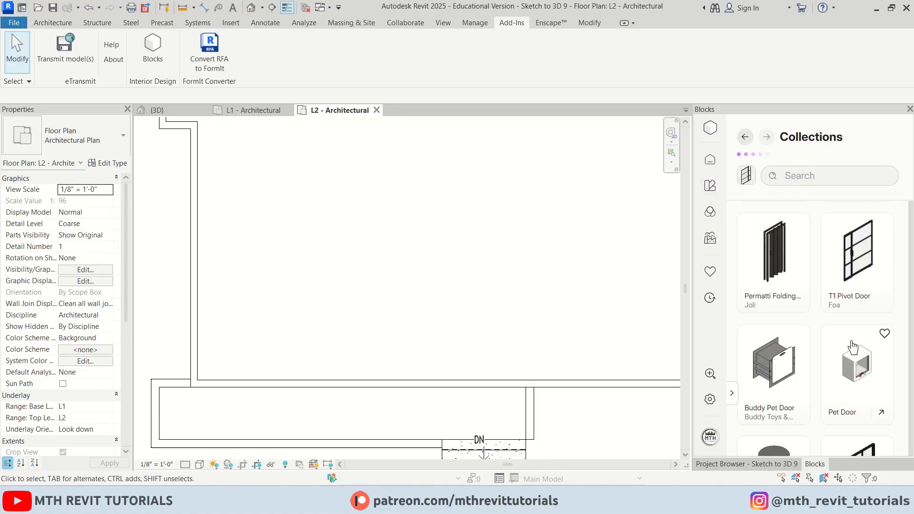
Place the Joran Hinge Door from the Doors collection in the house wall behind the porch stair, with its swing side flipped.
scroll(836, 369, down, 3)
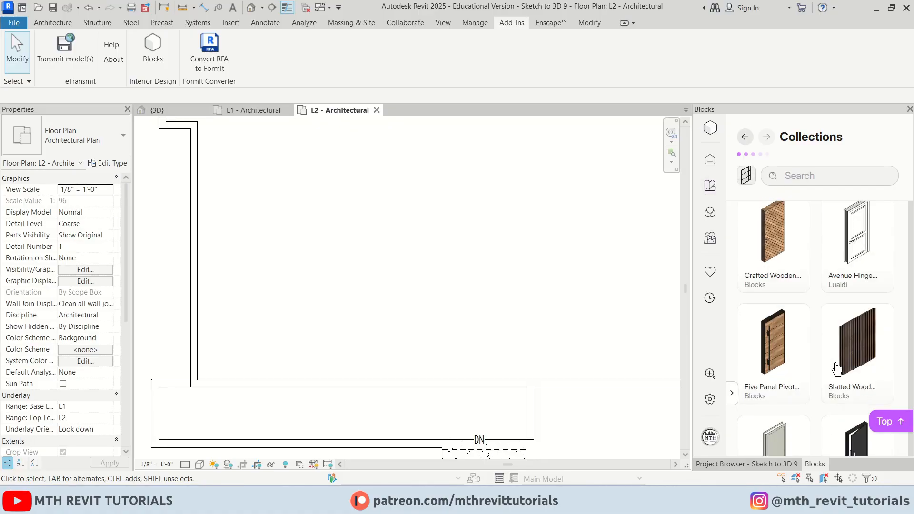
scroll(818, 387, up, 1)
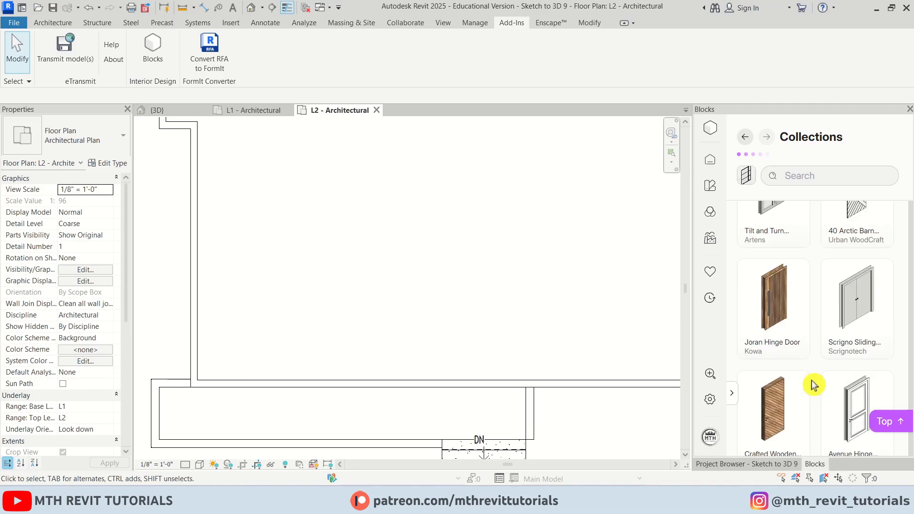
click(773, 309)
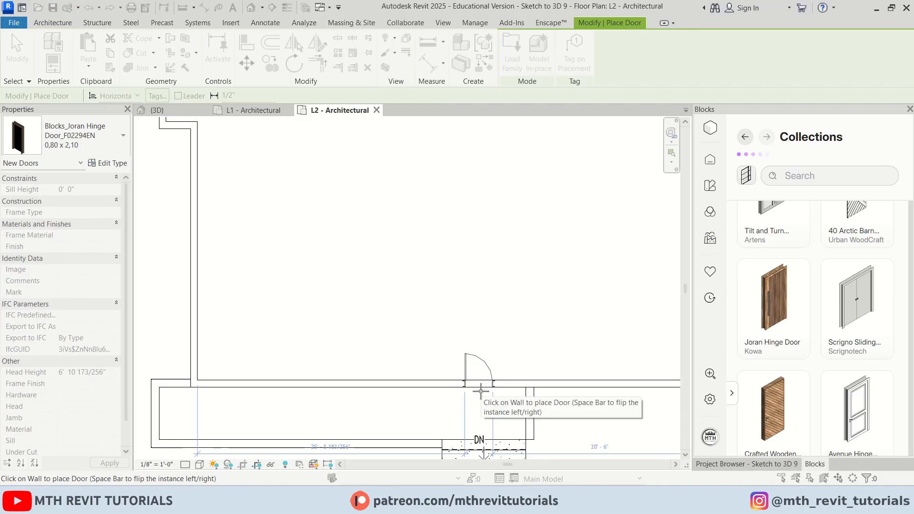
middle_drag(493, 403, 517, 363)
scroll(517, 363, up, 1)
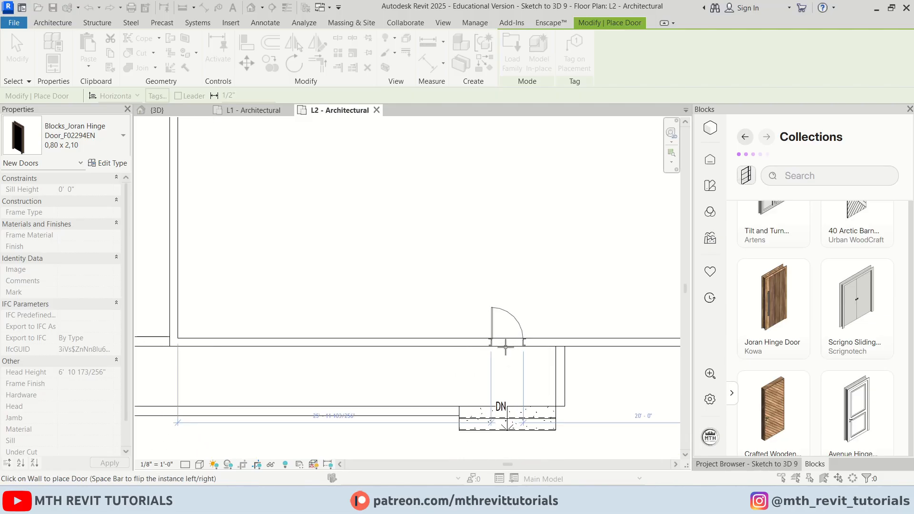
key(space)
click(506, 347)
scroll(506, 348, up, 1)
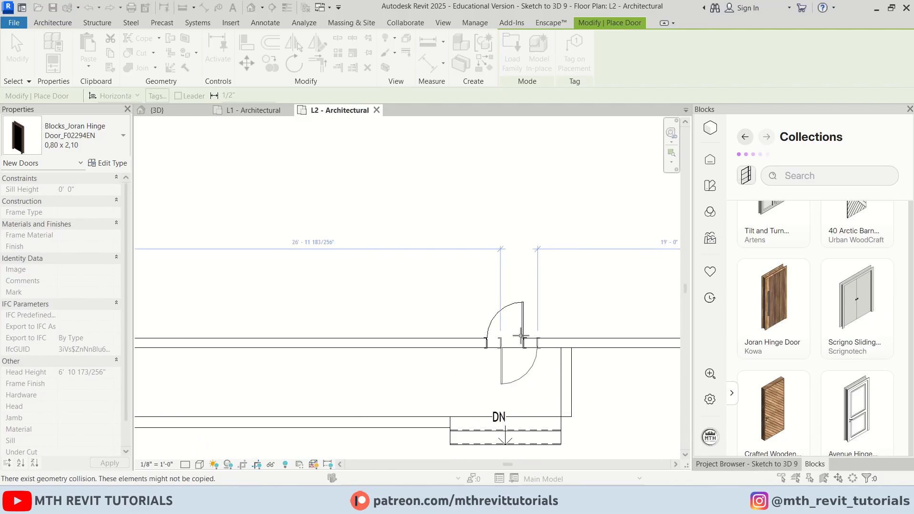
key(Escape)
key(Escape)
Change the placed Joran Hinge Door to the 0,90 x 2,10 type.
click(525, 322)
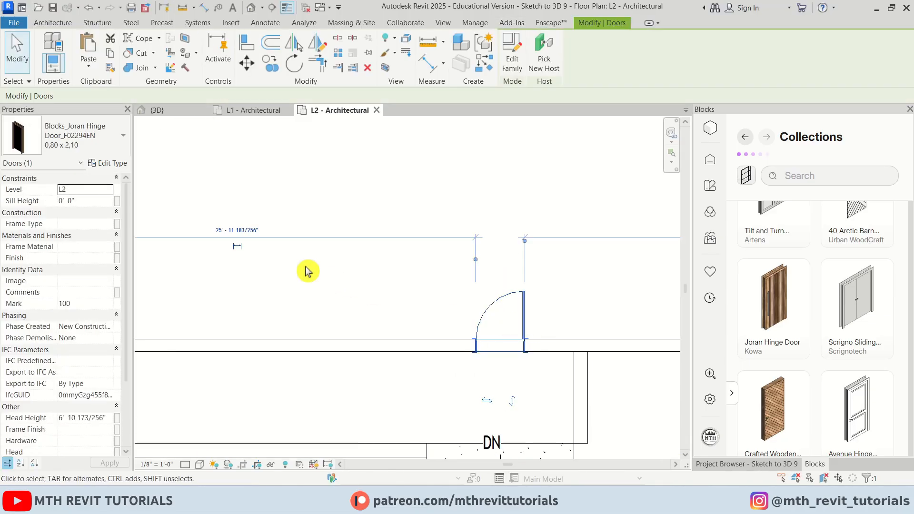
click(91, 143)
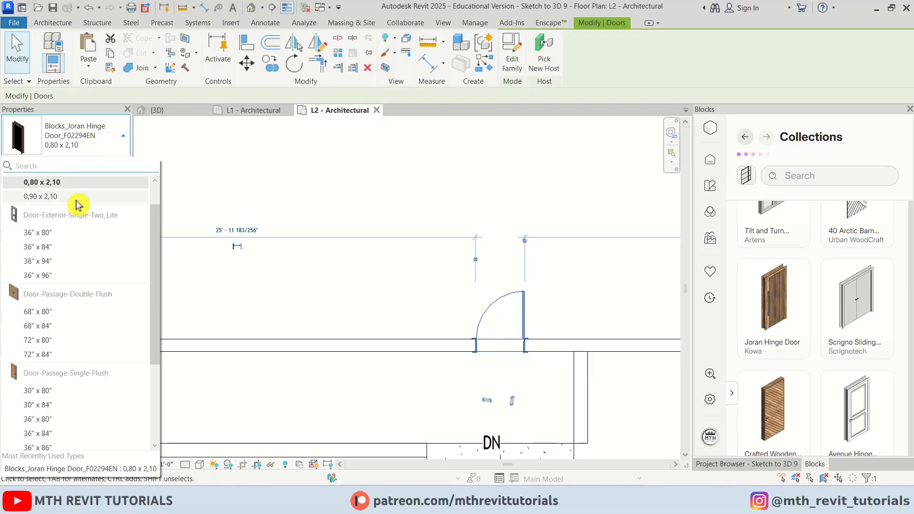
click(78, 200)
middle_drag(565, 353, 495, 275)
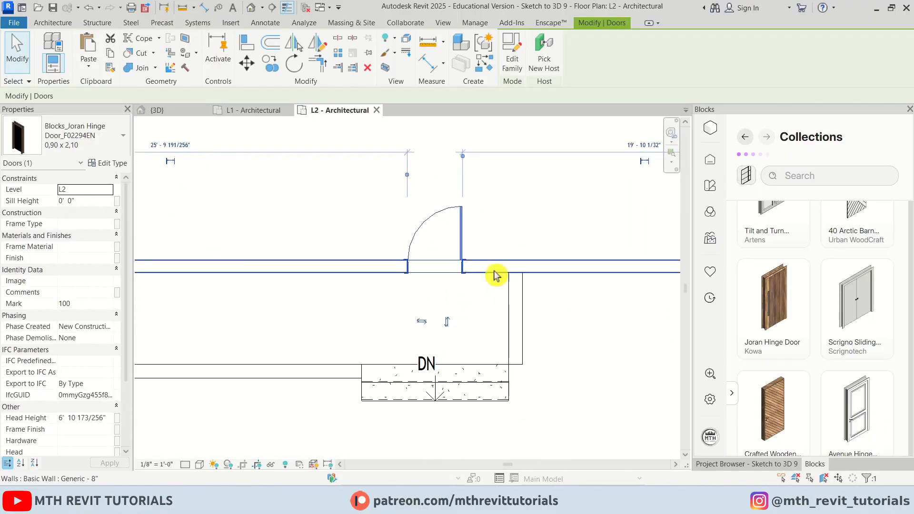
click(495, 276)
key(Escape)
key(Escape)
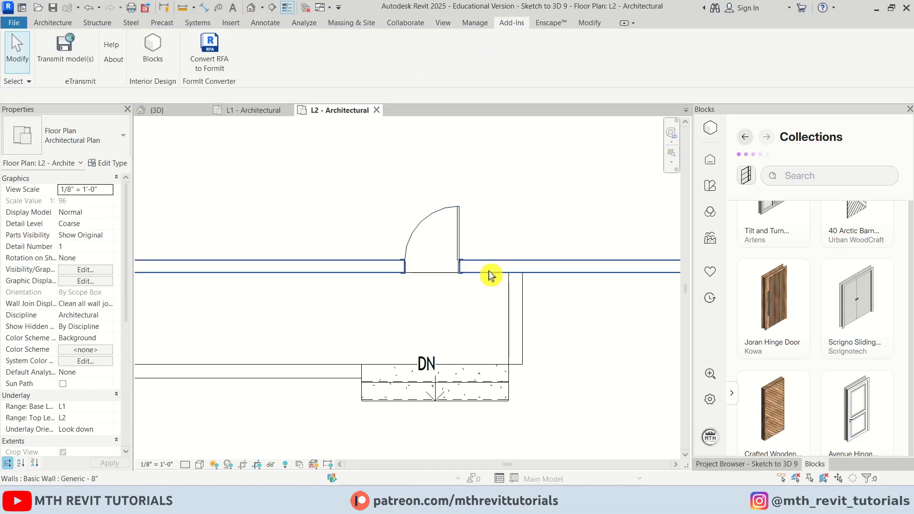
Narrow the Blocks pane to give the floor plan more room around the new door.
scroll(479, 275, up, 2)
middle_drag(633, 133, 629, 184)
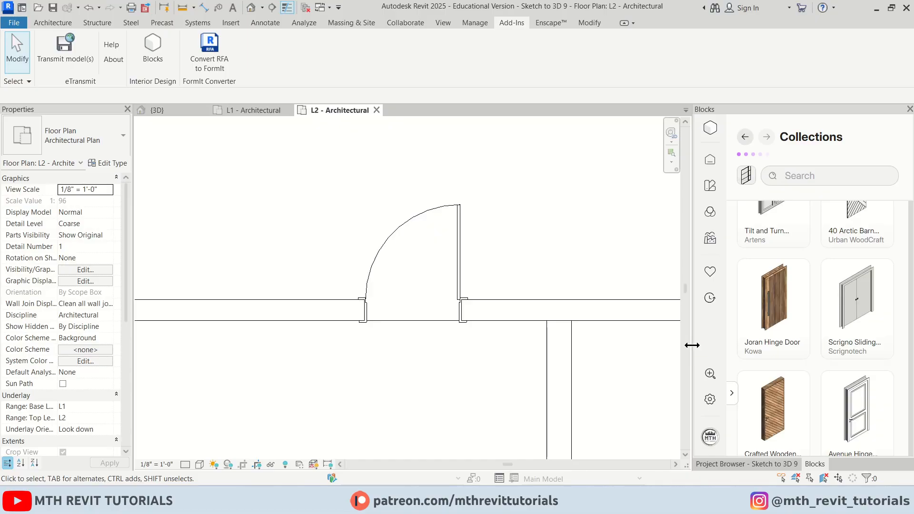
drag(692, 345, 762, 345)
scroll(541, 267, down, 2)
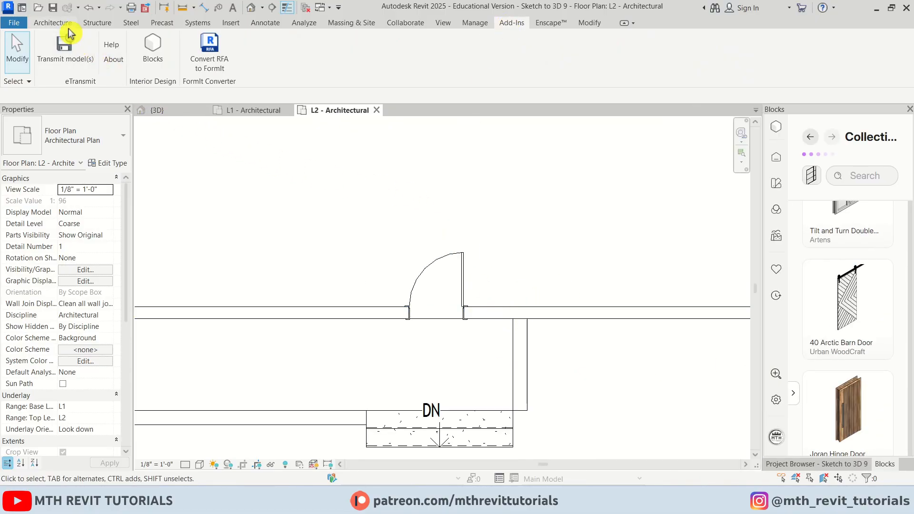
Start a wall with the Storefront curtain wall type and duplicate that type as "Slats - 1"".
click(53, 23)
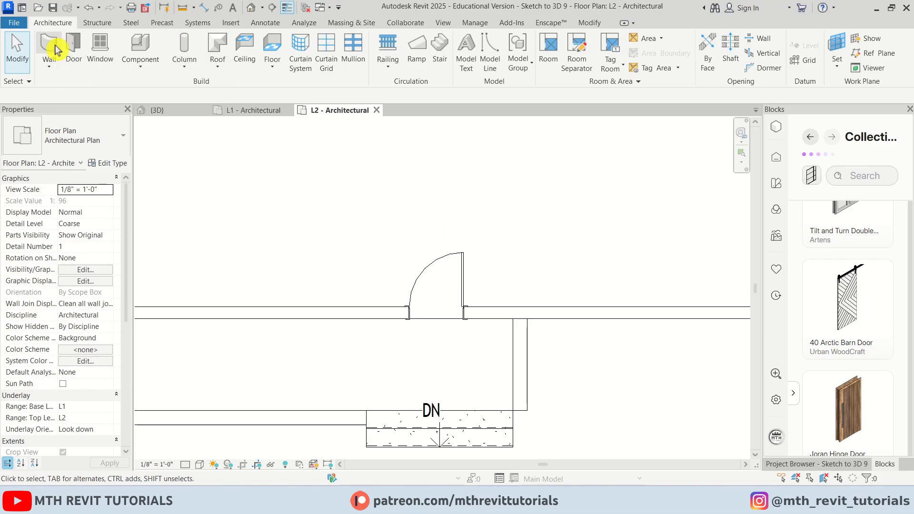
click(57, 46)
click(115, 143)
scroll(120, 247, down, 5)
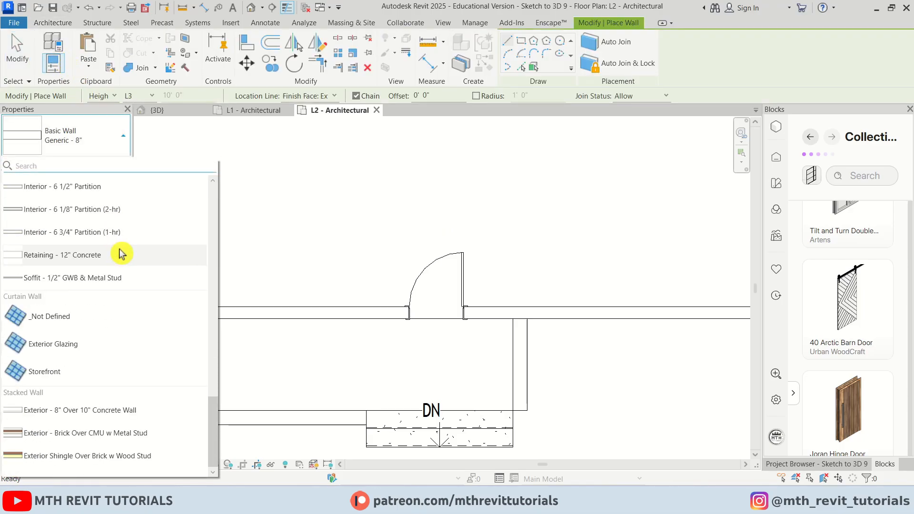
click(126, 376)
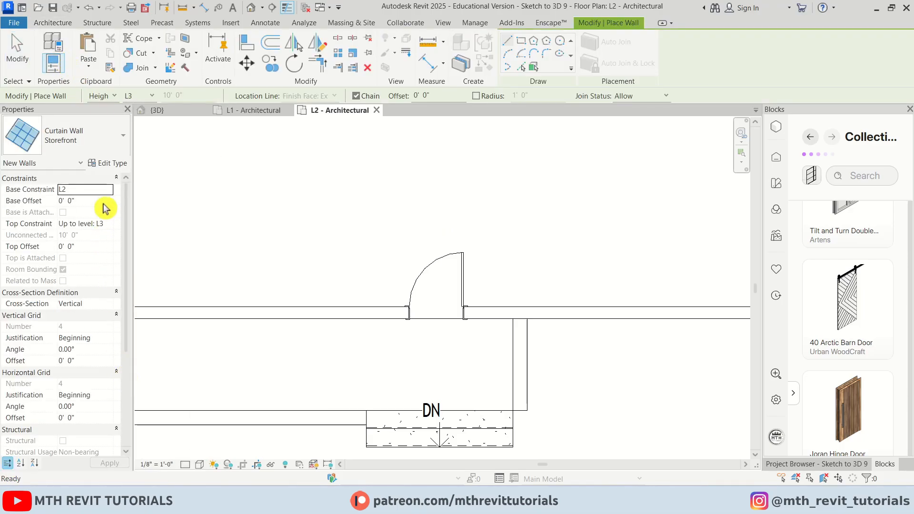
click(119, 164)
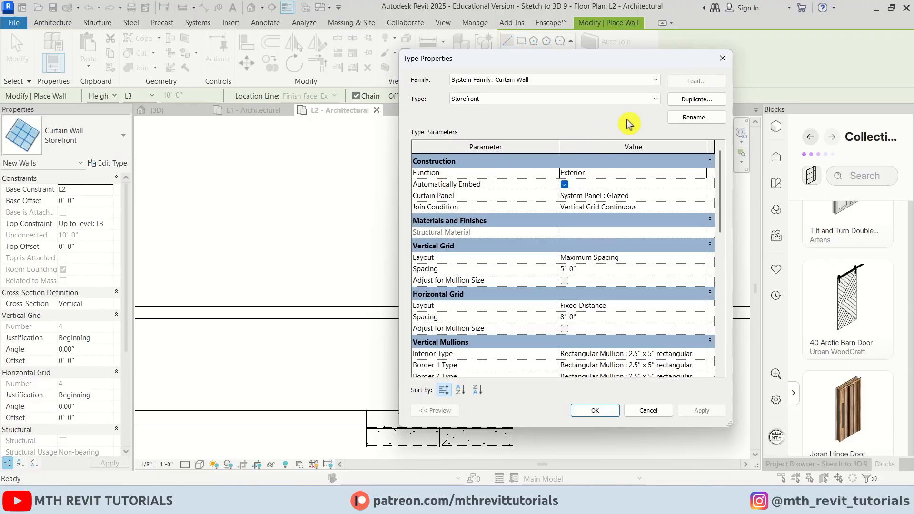
click(692, 100)
text(Slats - 1")
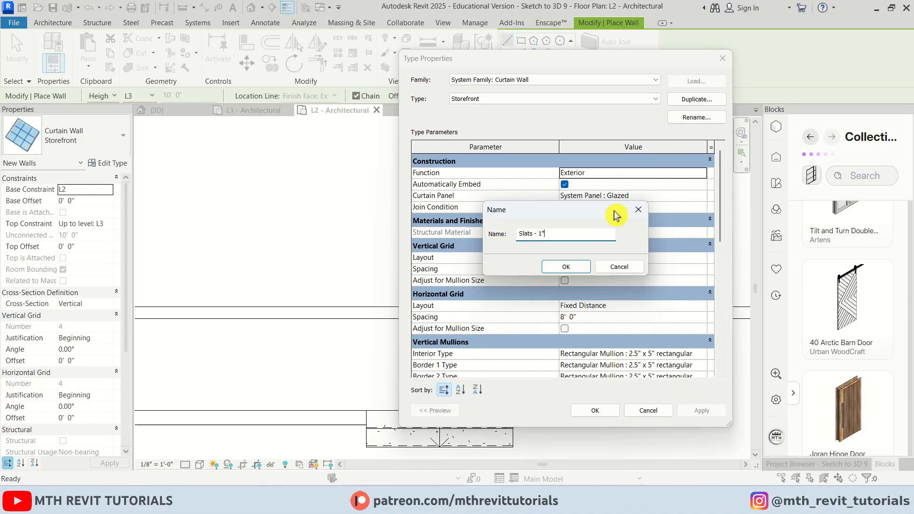
click(566, 266)
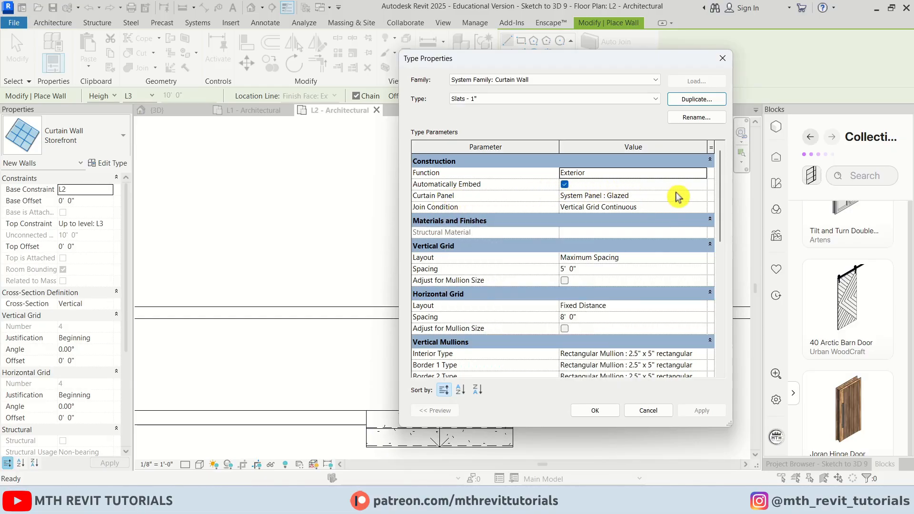
Set the curtain panel of the Slats - 1" type to Empty System Panel : Empty.
click(705, 197)
click(702, 196)
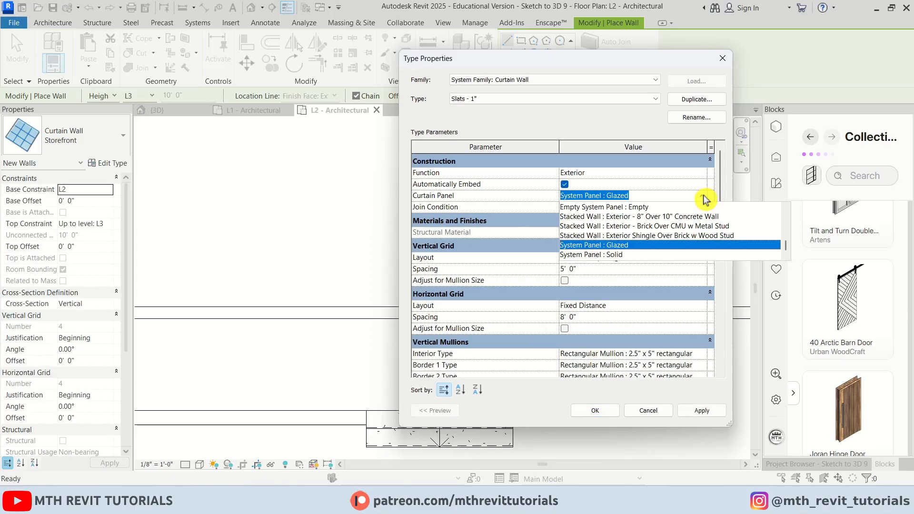
scroll(615, 234, up, 5)
scroll(616, 229, up, 3)
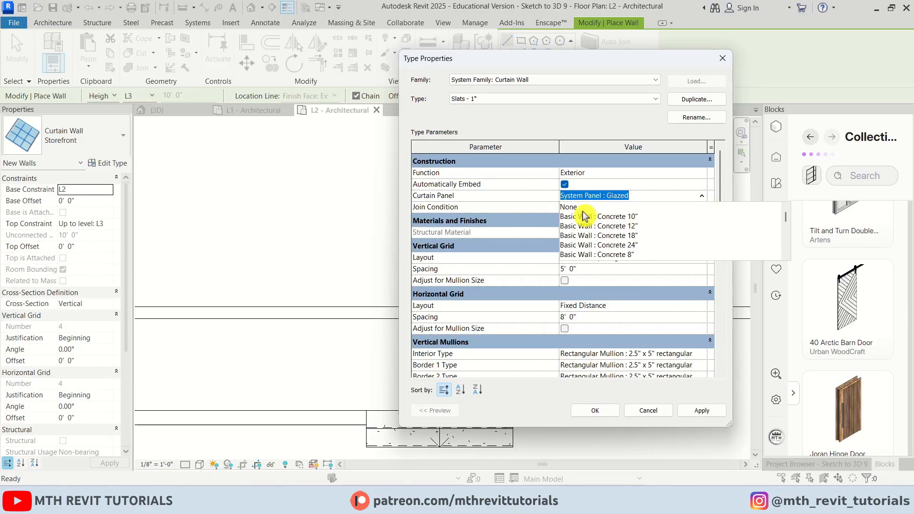
scroll(615, 233, down, 8)
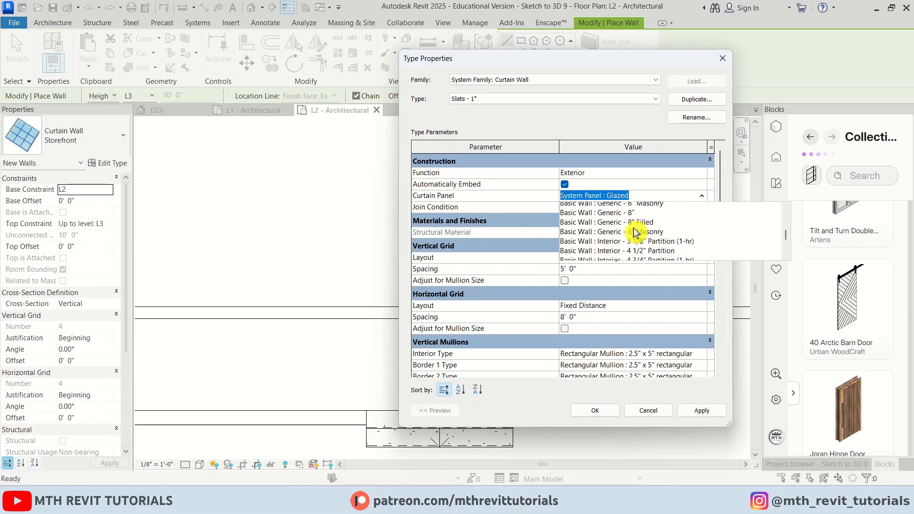
scroll(632, 244, down, 2)
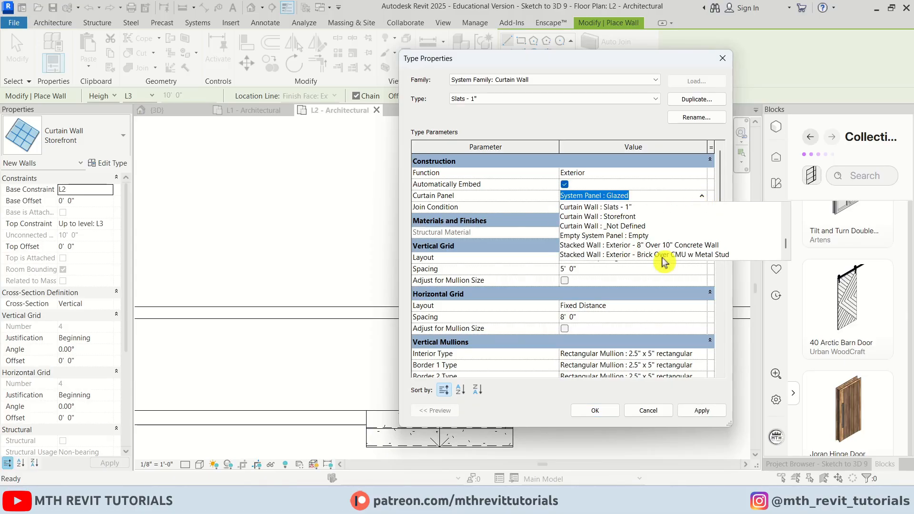
click(637, 237)
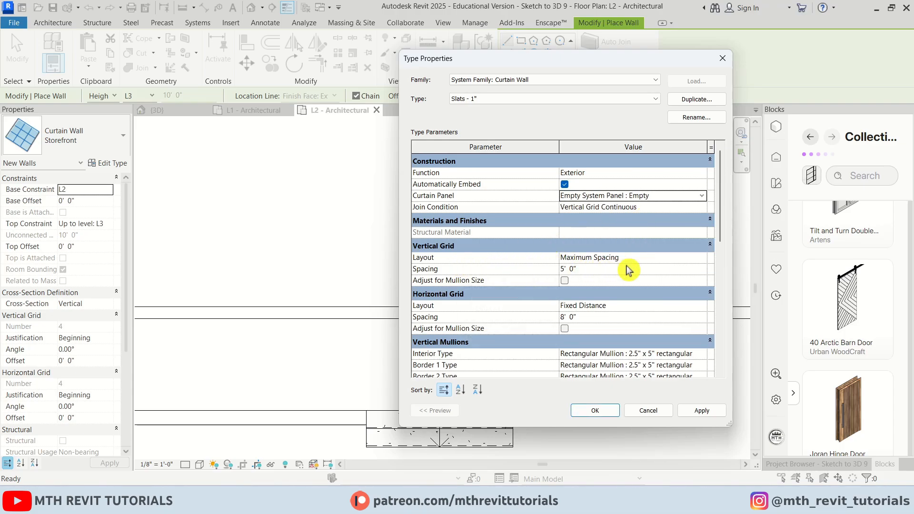
Set the type's vertical grid to Fixed Distance with 2" spacing and its horizontal grid layout to None.
click(703, 258)
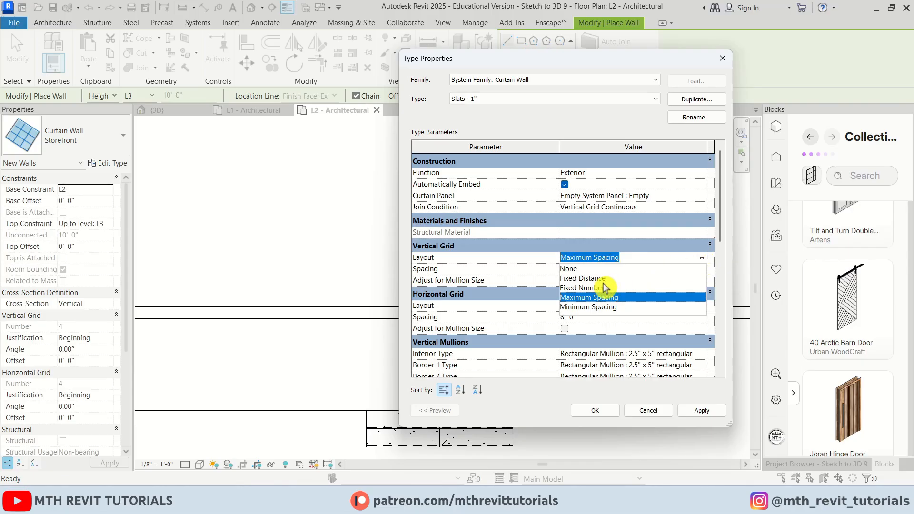
click(596, 278)
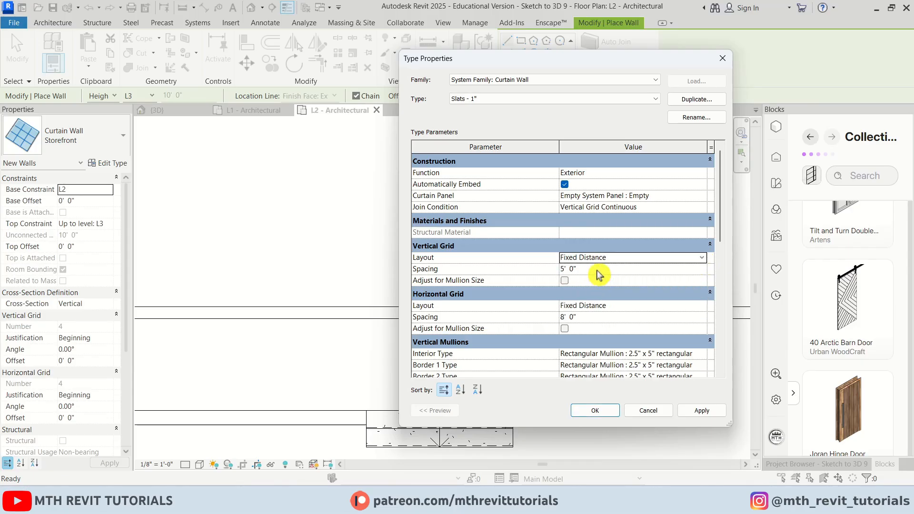
click(597, 269)
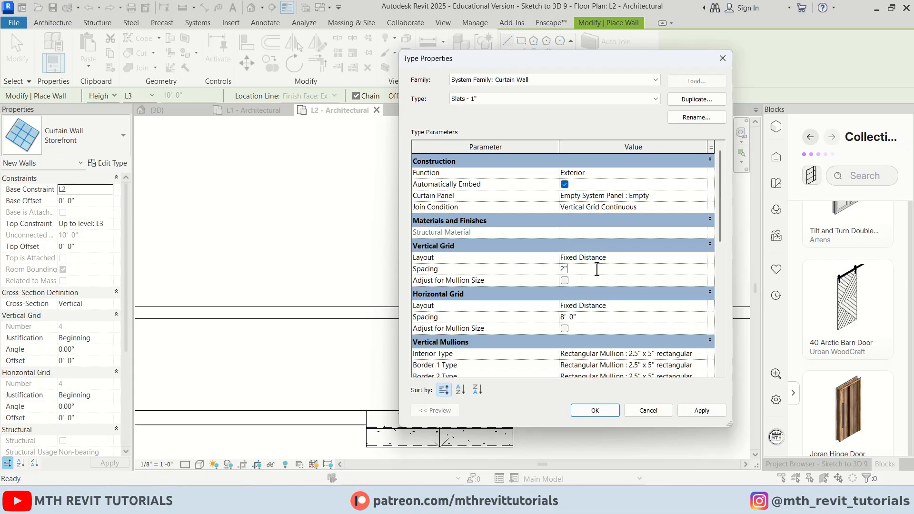
click(697, 307)
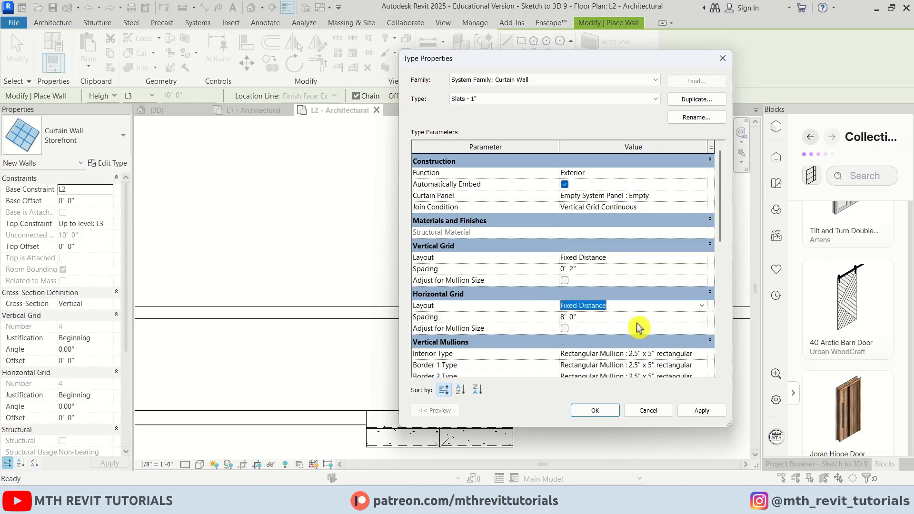
click(705, 309)
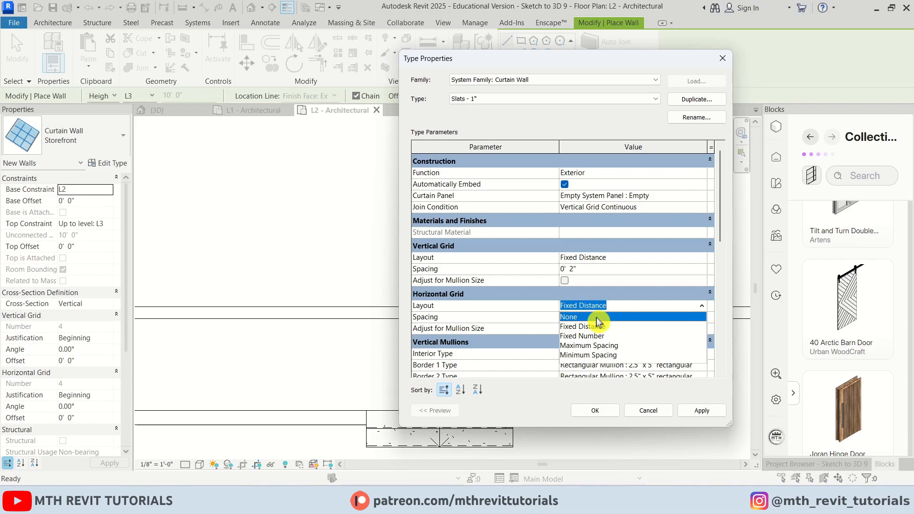
click(624, 315)
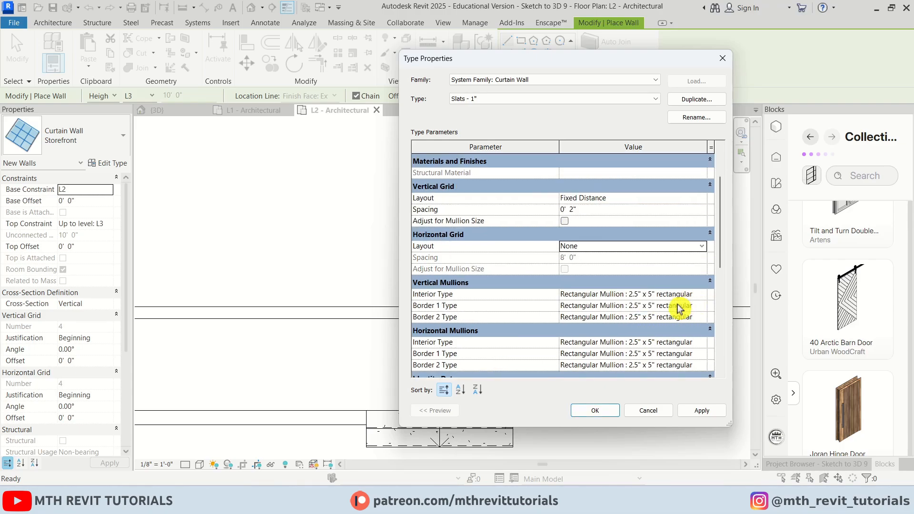
Set the vertical mullions' Interior, Border 1 and Border 2 types to Rectangular Mullion : 1" Square.
scroll(690, 306, down, 1)
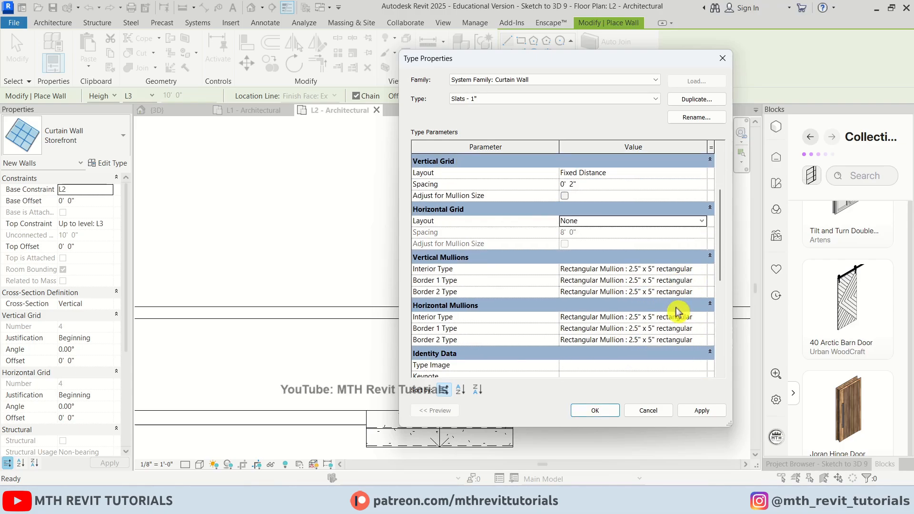
click(697, 270)
click(702, 269)
click(652, 300)
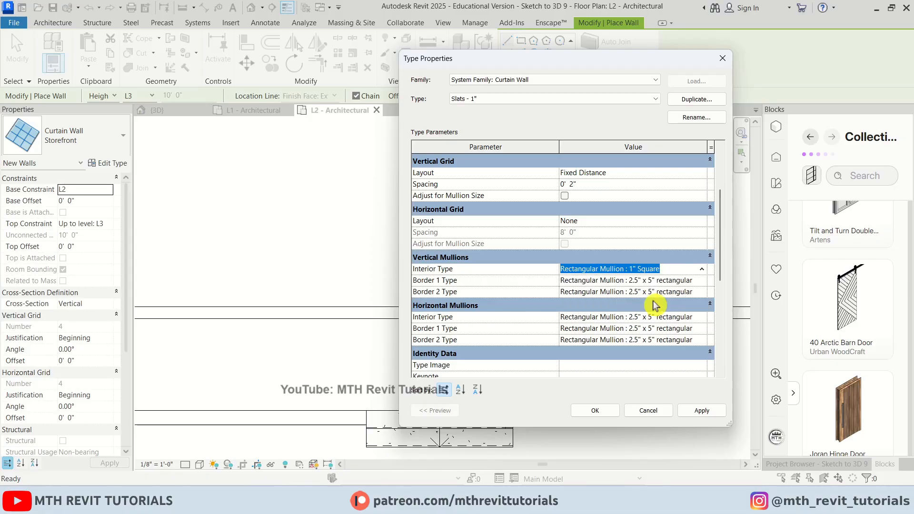
click(701, 281)
click(702, 281)
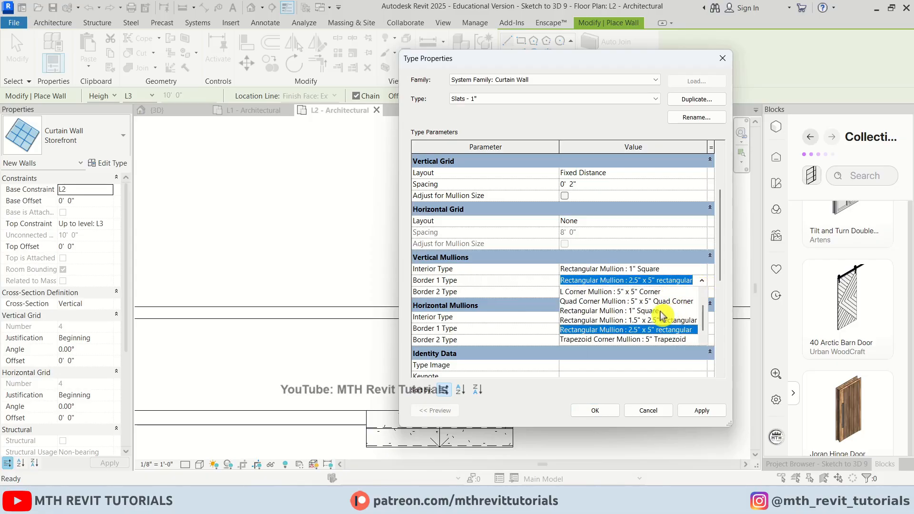
click(661, 311)
click(702, 293)
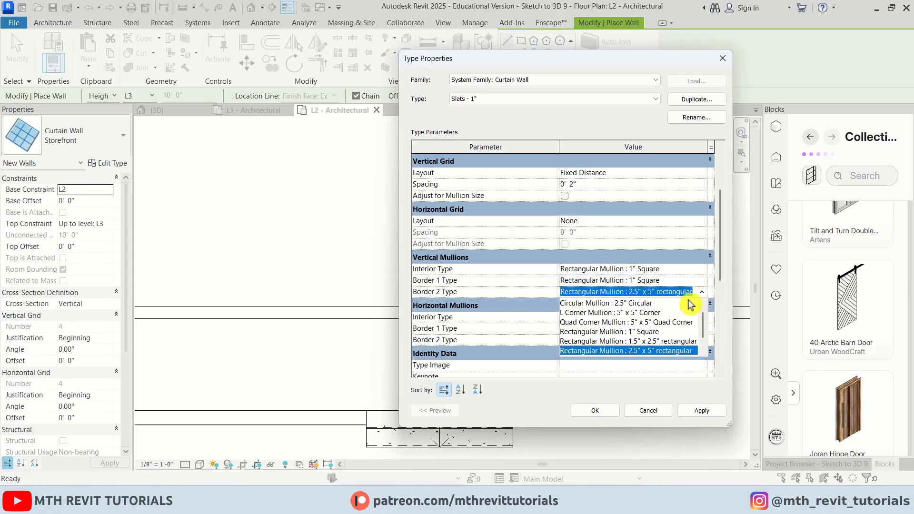
click(662, 332)
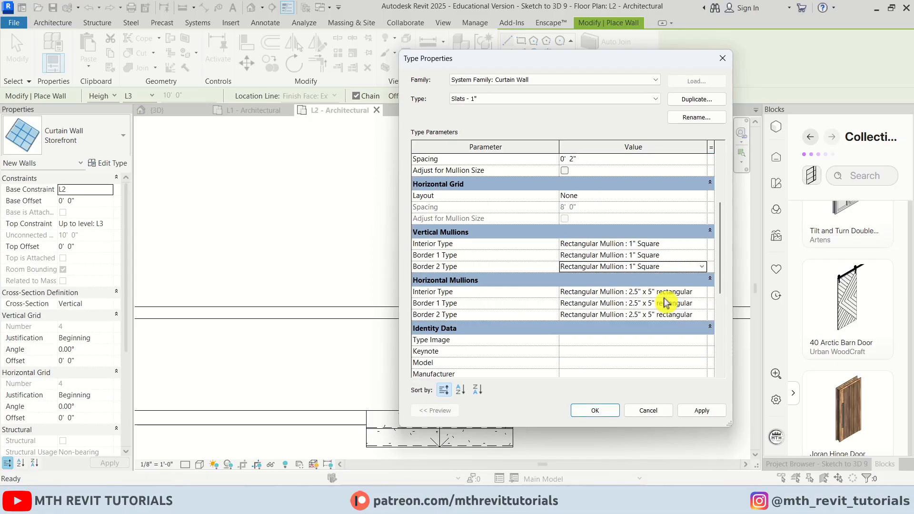
Set the Slats - 1" type's horizontal mullions for Interior, Border 1 and Border 2 to None and accept the type properties.
click(703, 292)
click(654, 304)
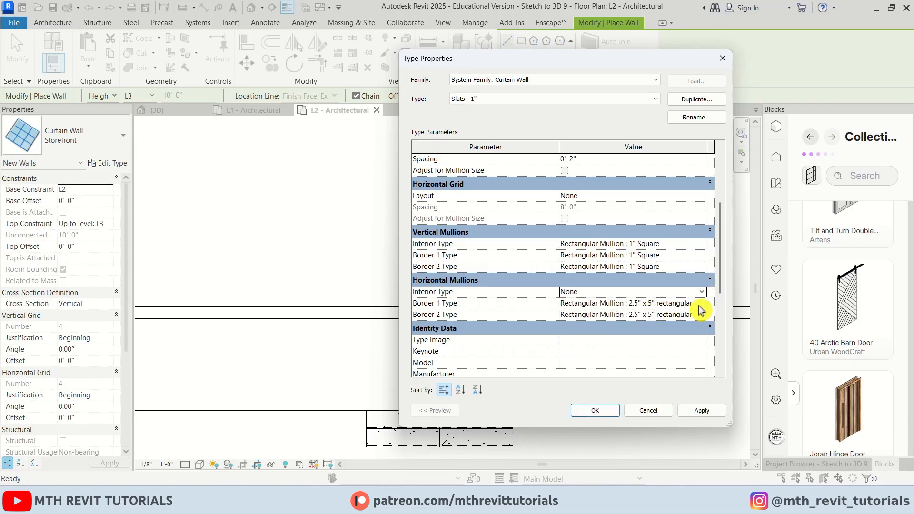
click(701, 304)
scroll(591, 322, up, 4)
click(591, 315)
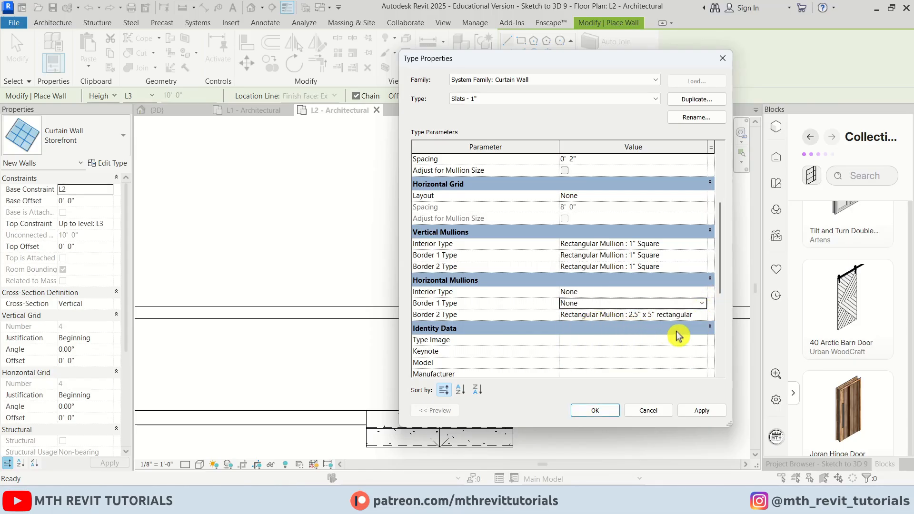
click(696, 317)
scroll(586, 337, up, 3)
click(587, 333)
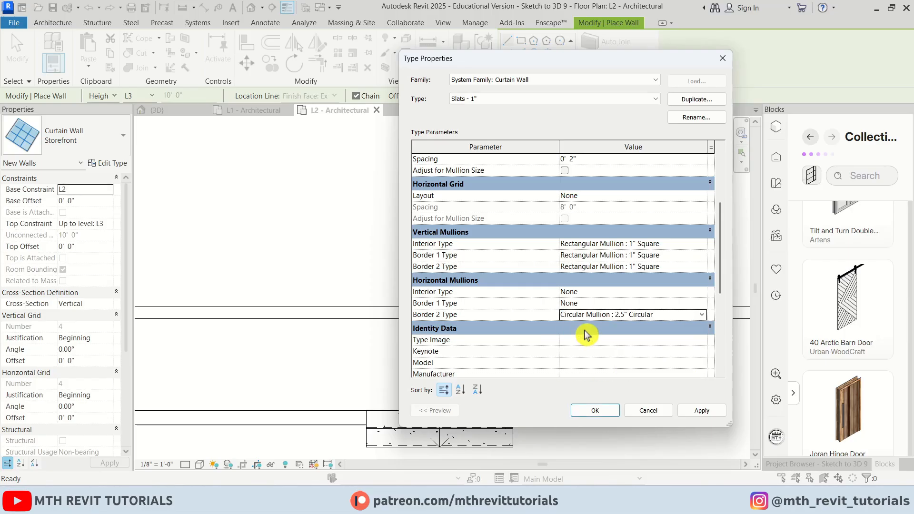
click(696, 315)
click(591, 327)
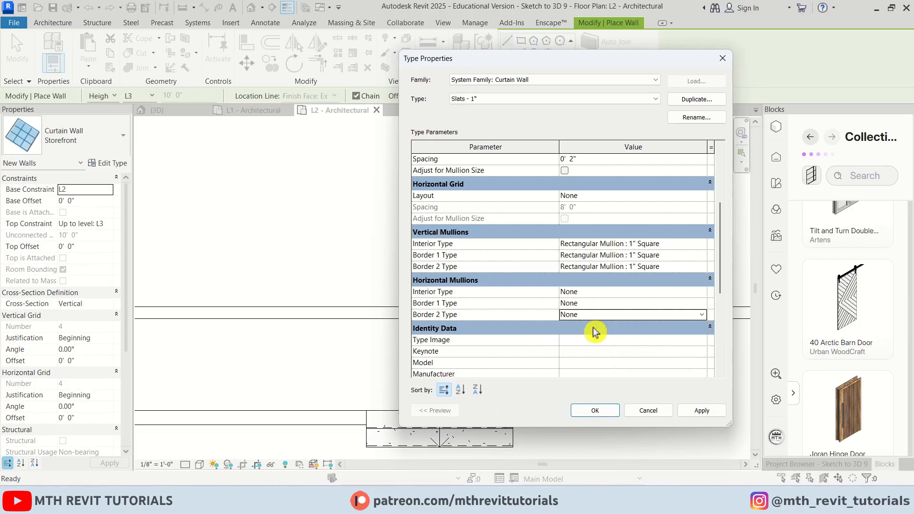
click(582, 411)
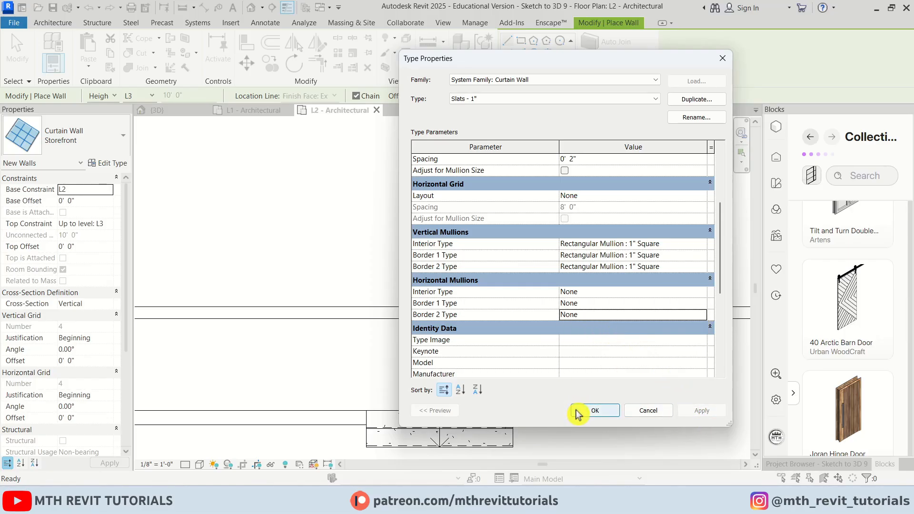
Draw a Slats - 1" curtain wall about 2' 6" long on the exterior wall face, from the door frame's right side toward the porch edge.
click(454, 320)
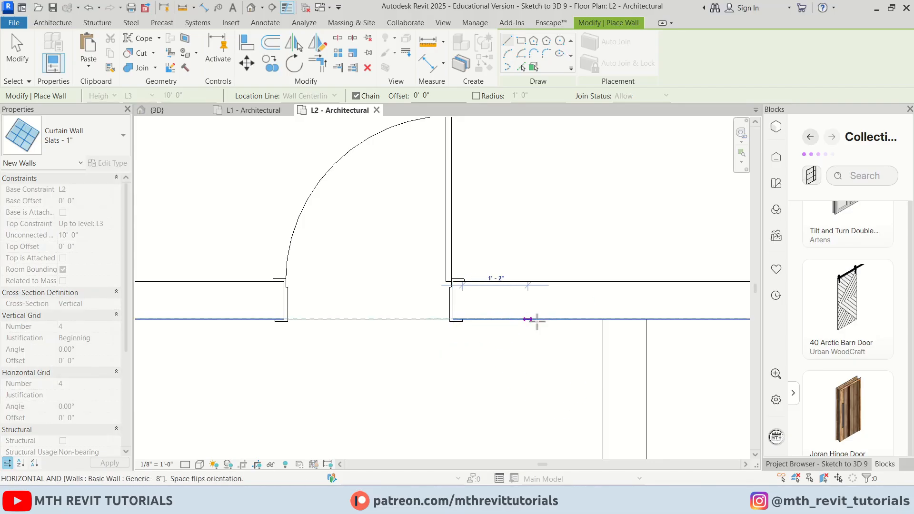
click(603, 319)
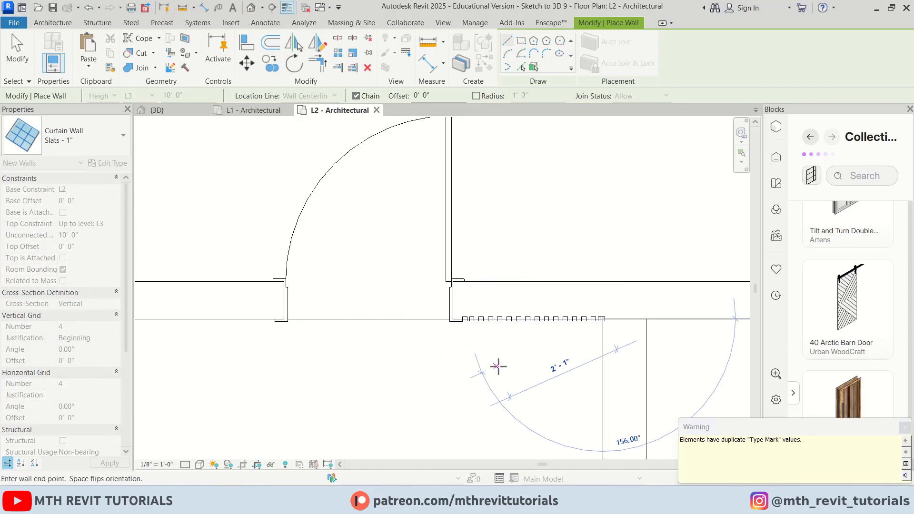
key(Escape)
key(Escape)
Move the slat wall so its mullions sit against the outer wall face and start at the door opening's edge.
scroll(595, 319, up, 3)
click(570, 321)
key(m)
key(v)
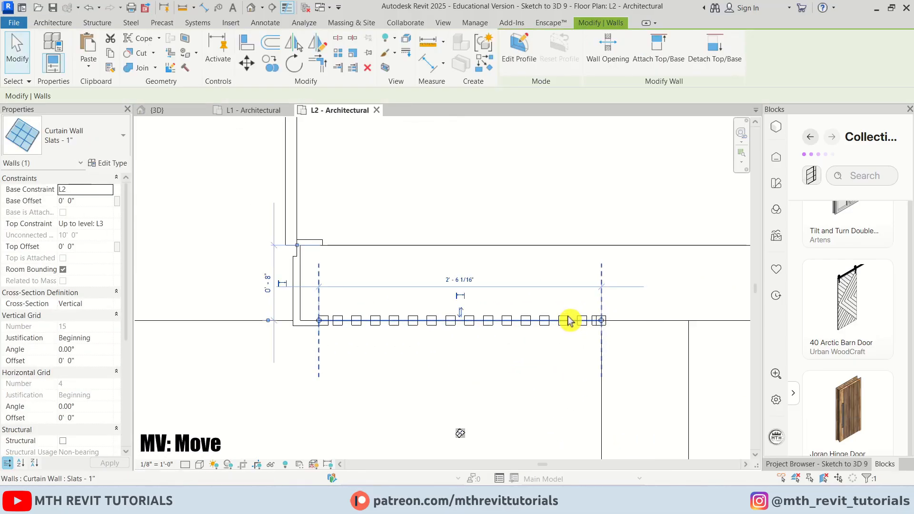
scroll(314, 324, up, 3)
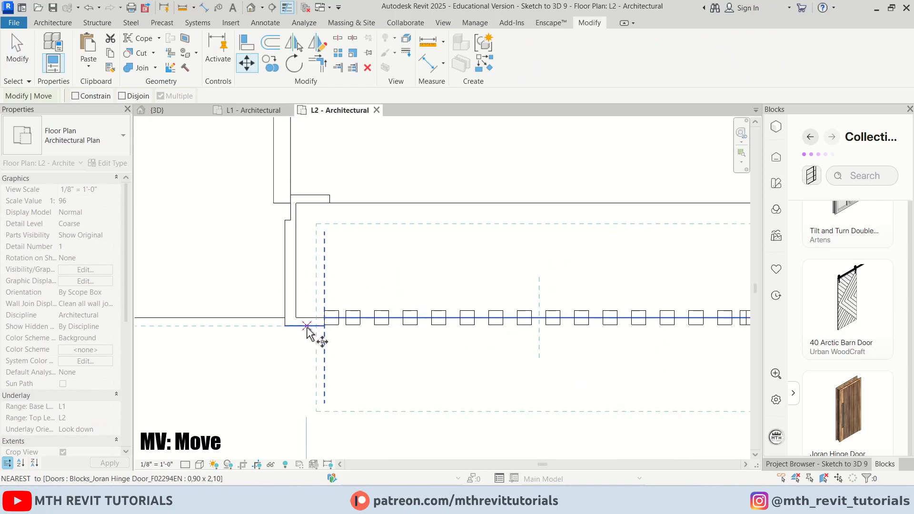
click(332, 305)
scroll(294, 326, up, 1)
click(292, 312)
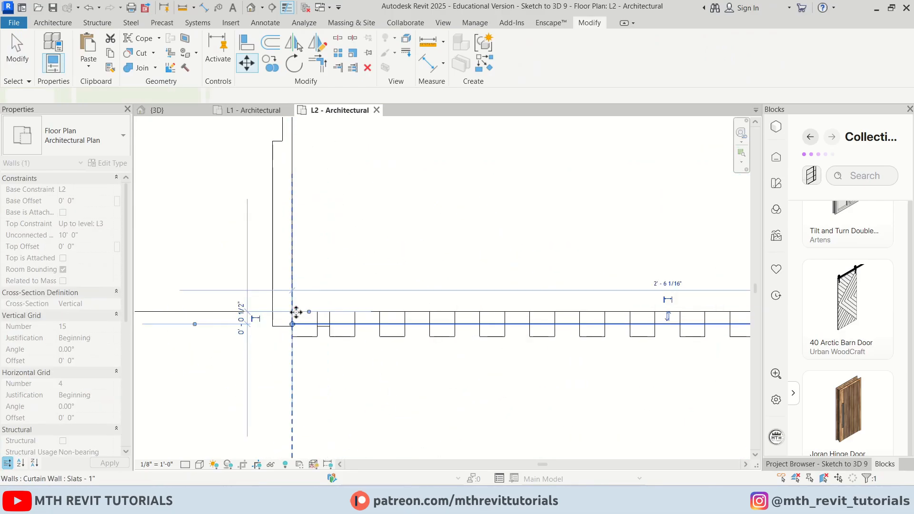
Stretch the slat wall's far end to the porch slab edge.
scroll(267, 344, down, 4)
scroll(491, 353, up, 2)
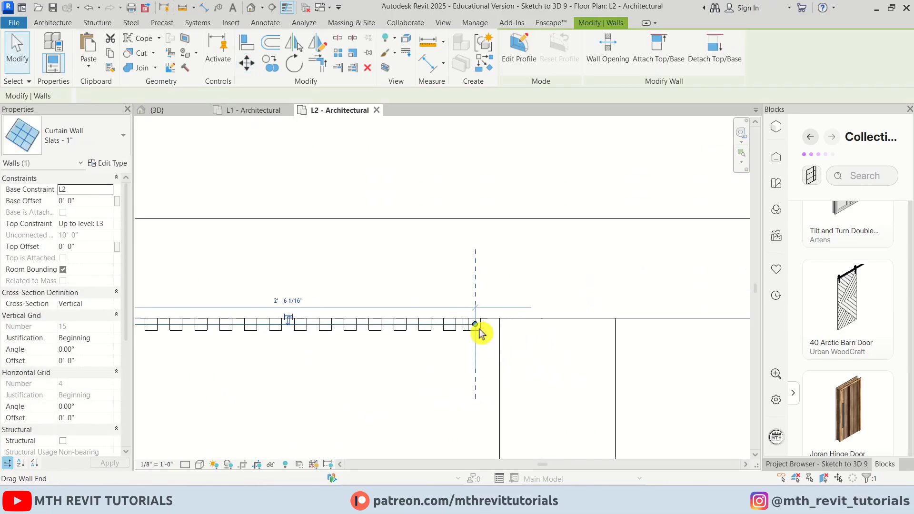
drag(476, 325, 500, 324)
click(549, 359)
scroll(571, 369, down, 3)
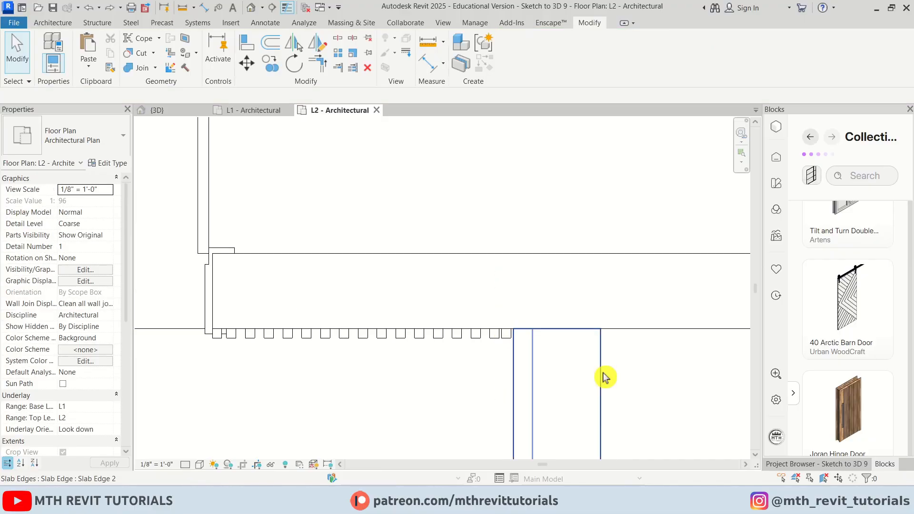
scroll(524, 386, down, 1)
Mirror a copy of the slat wall about the door's vertical centre axis to the other side of the door.
click(581, 351)
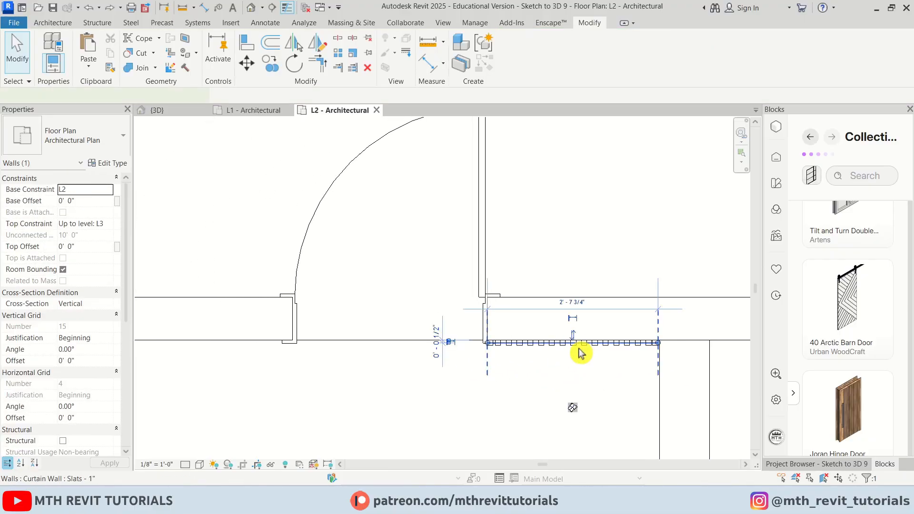
scroll(582, 353, down, 1)
key(d)
key(m)
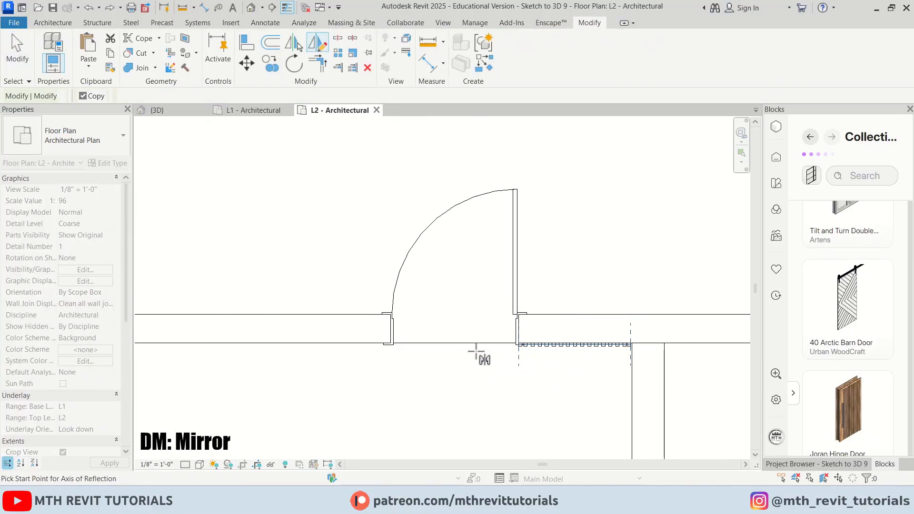
click(455, 344)
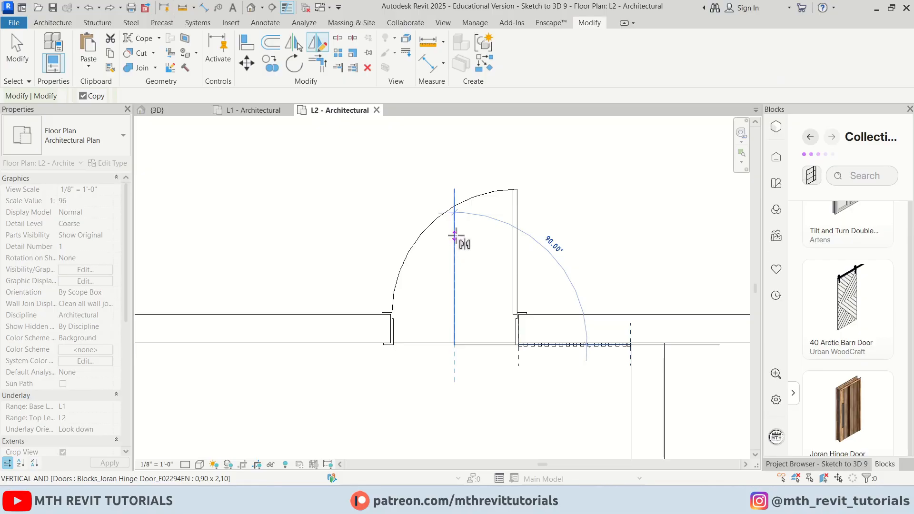
click(454, 237)
scroll(268, 372, up, 1)
scroll(350, 312, down, 3)
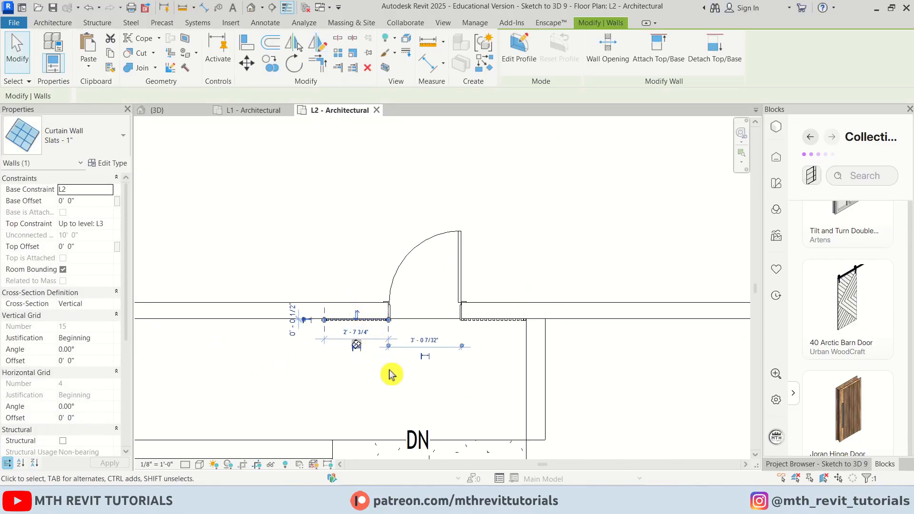
Copy the mirrored slat wall over the door opening and stretch its free end to span the opening's full width.
scroll(388, 367, up, 3)
click(269, 65)
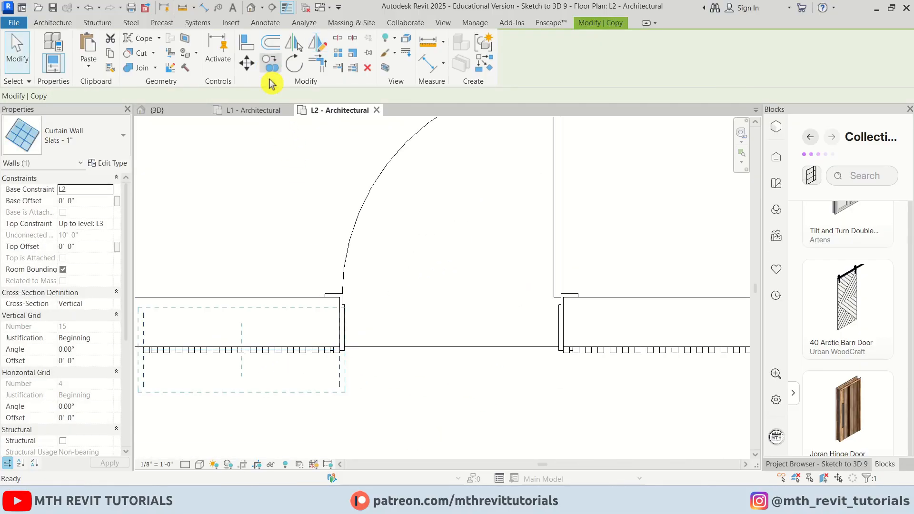
click(342, 347)
scroll(477, 343, up, 3)
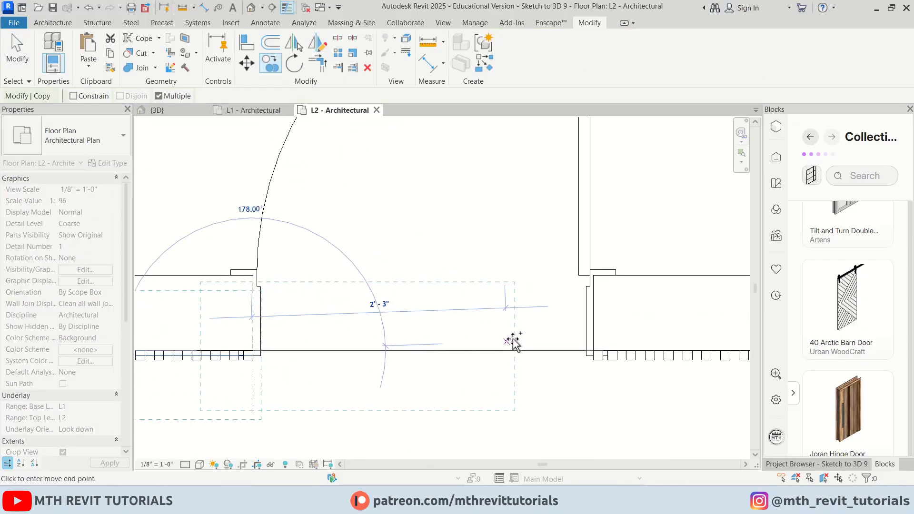
click(597, 350)
scroll(479, 328, down, 2)
key(Escape)
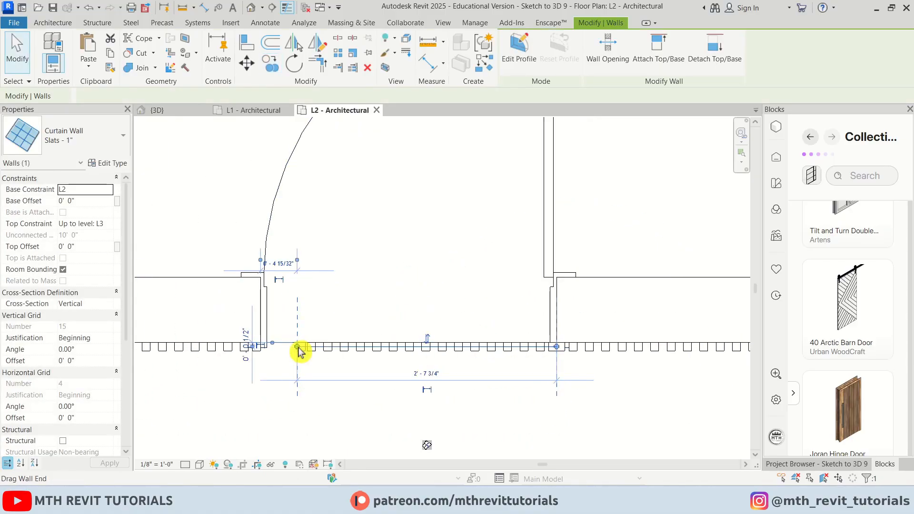
drag(298, 347, 261, 346)
drag(277, 307, 277, 308)
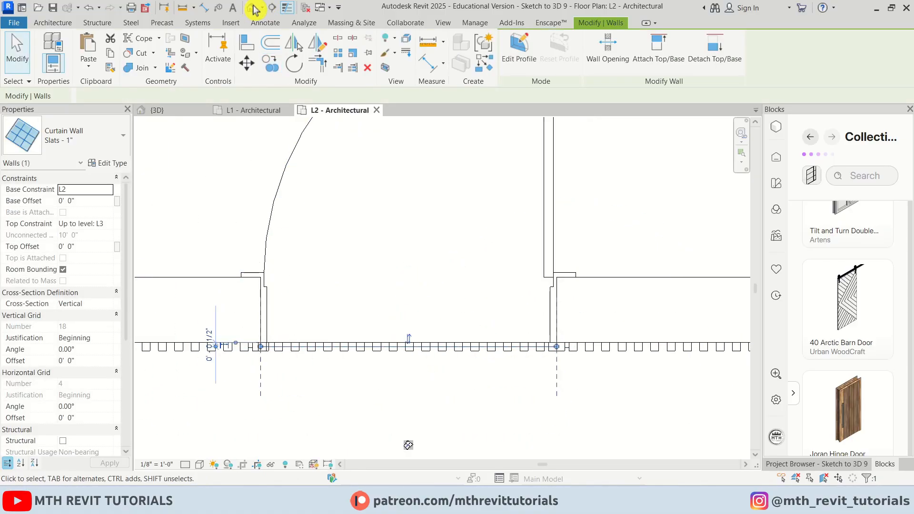
In the 3D view, raise the base of the slat wall over the door to about 6' 11", near the top of the door.
click(252, 8)
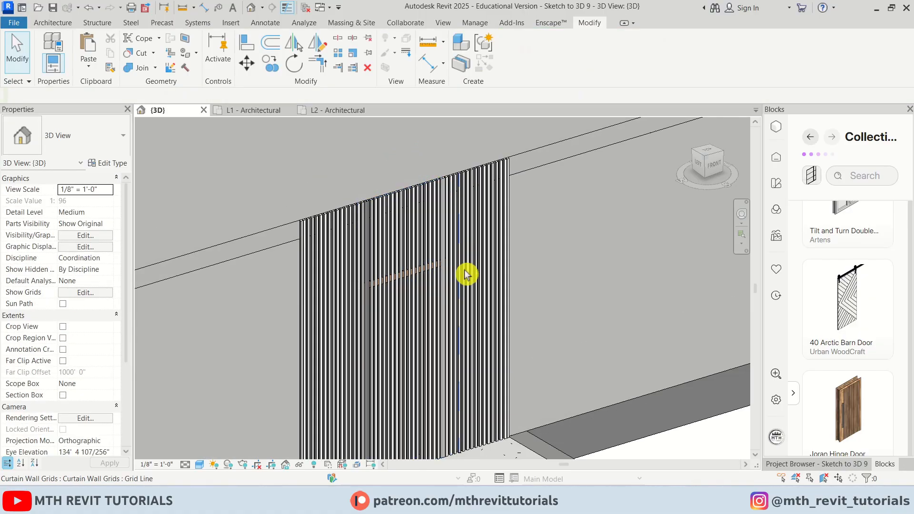
scroll(431, 300, down, 1)
scroll(410, 305, up, 2)
click(406, 172)
scroll(424, 333, down, 1)
middle_drag(424, 334, 425, 286)
drag(409, 423, 401, 222)
key(Escape)
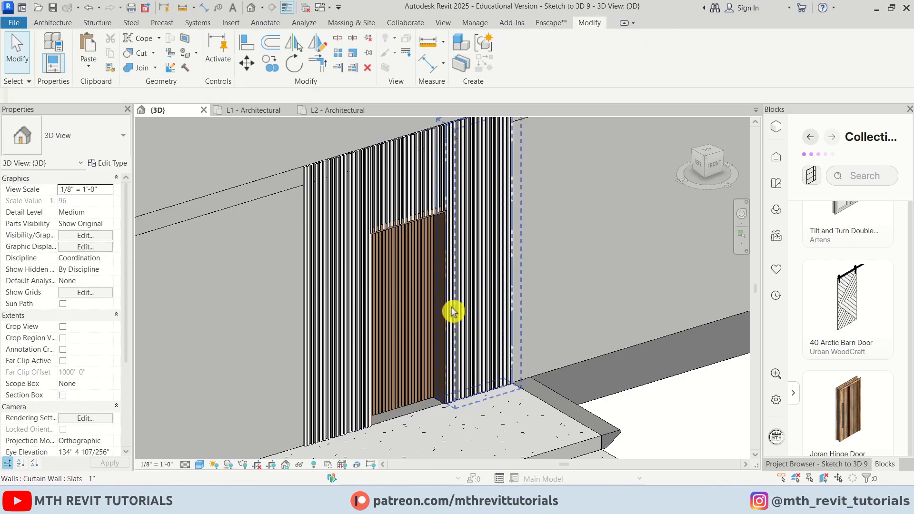
From the front view, adjust the middle slat wall's base to the top edge of the door frame, about 7' 1" above L2.
scroll(400, 230, up, 5)
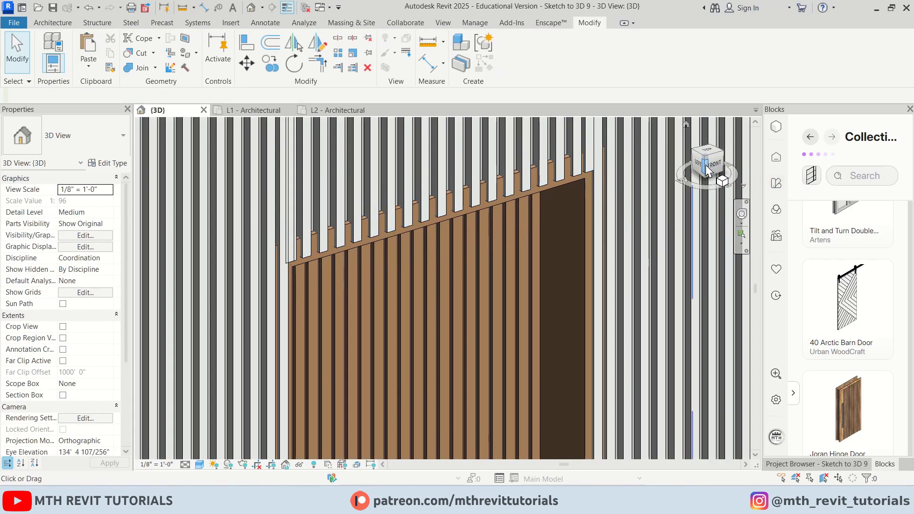
click(714, 166)
scroll(429, 292, up, 5)
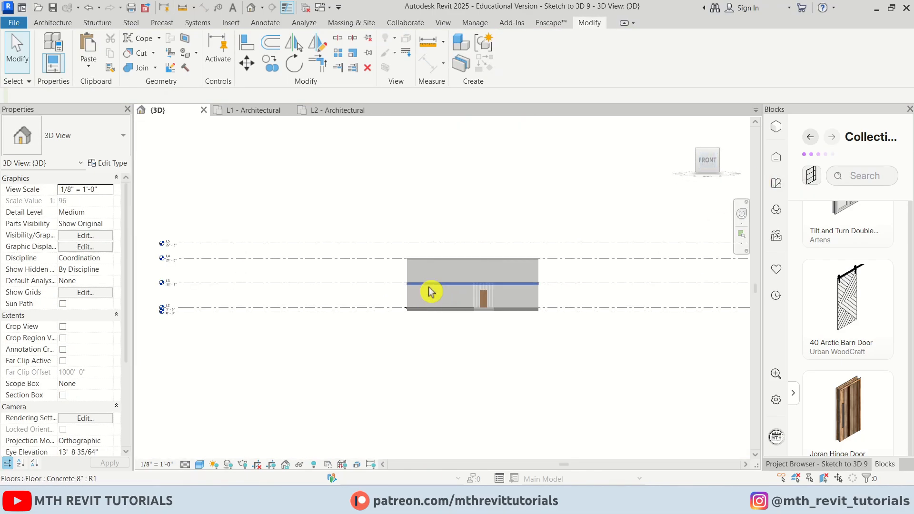
scroll(469, 257, up, 3)
click(451, 231)
scroll(445, 253, up, 5)
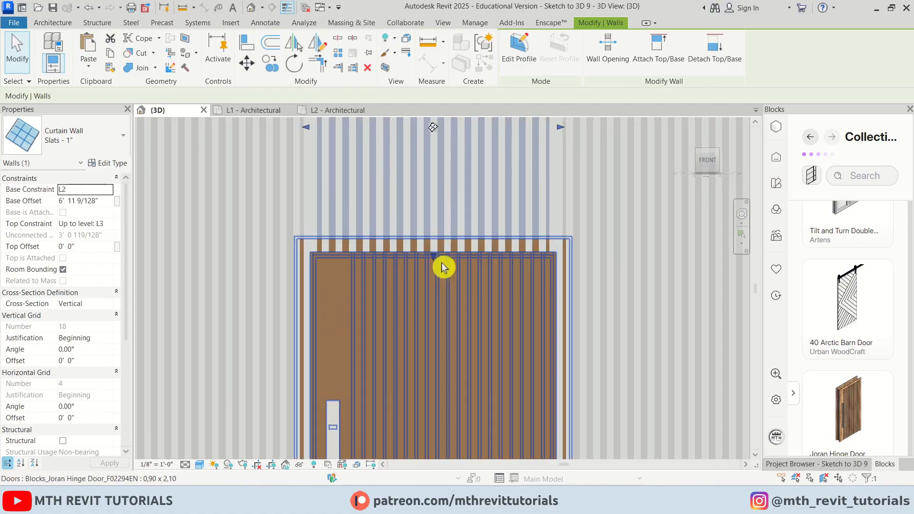
drag(431, 252, 440, 237)
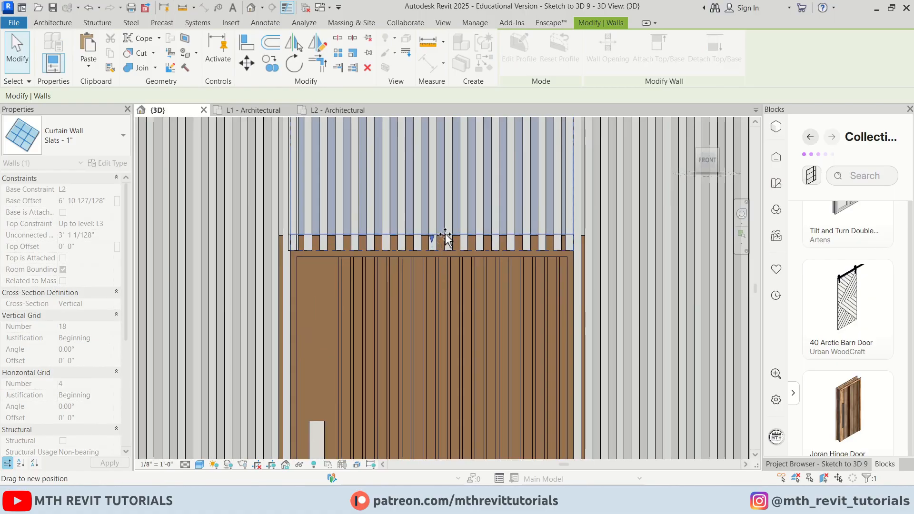
scroll(440, 238, down, 5)
click(548, 239)
click(518, 215)
key(Escape)
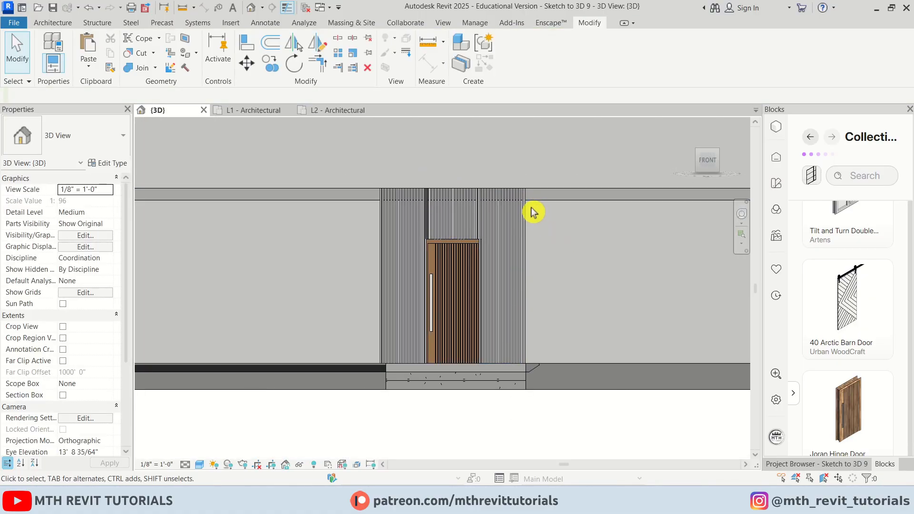
Try to lower the right slat wall's top to the underside of the floor slab, and undo it.
click(505, 188)
scroll(504, 184, up, 2)
drag(504, 191, 513, 214)
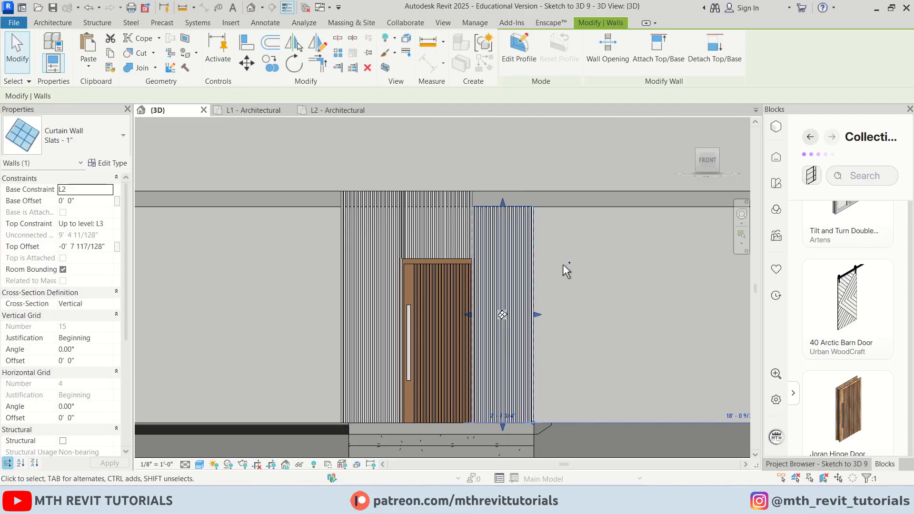
key(ctrl+z)
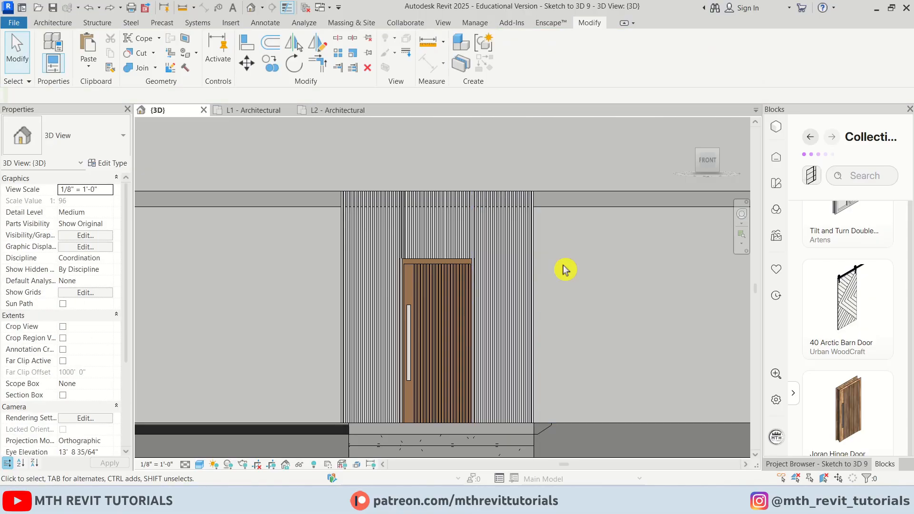
Set the top offset of the right, left and middle slat walls to -0' 8".
click(534, 242)
click(89, 246)
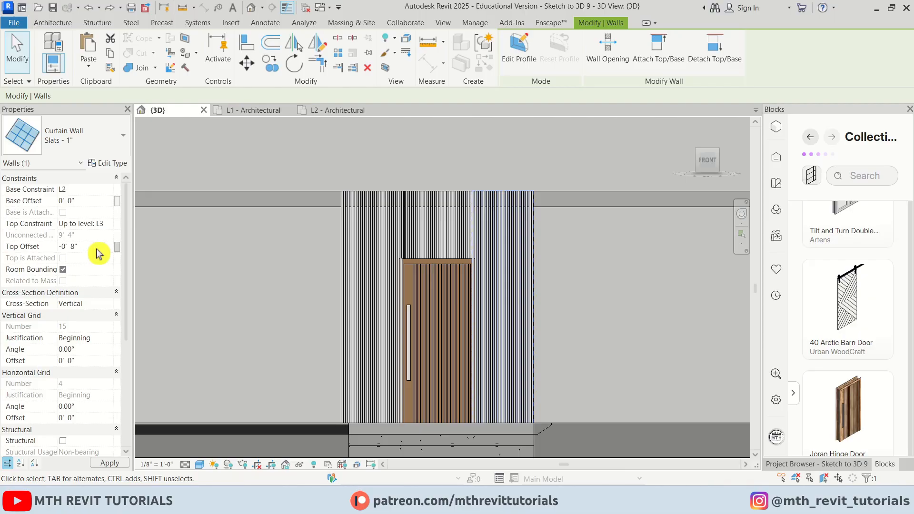
click(374, 195)
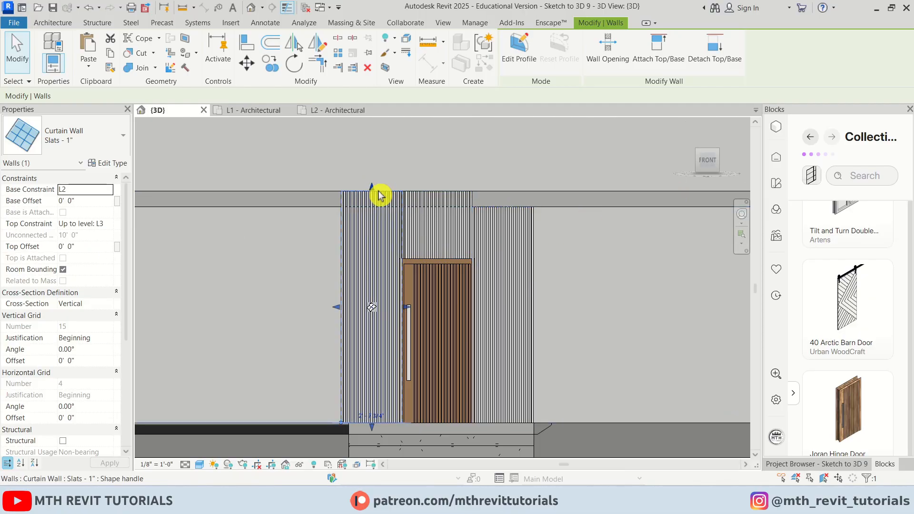
click(107, 247)
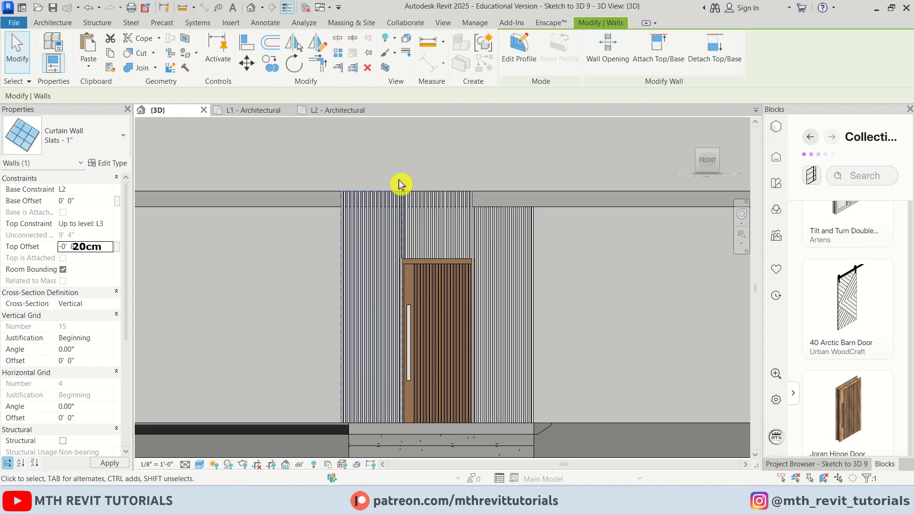
click(451, 186)
click(451, 195)
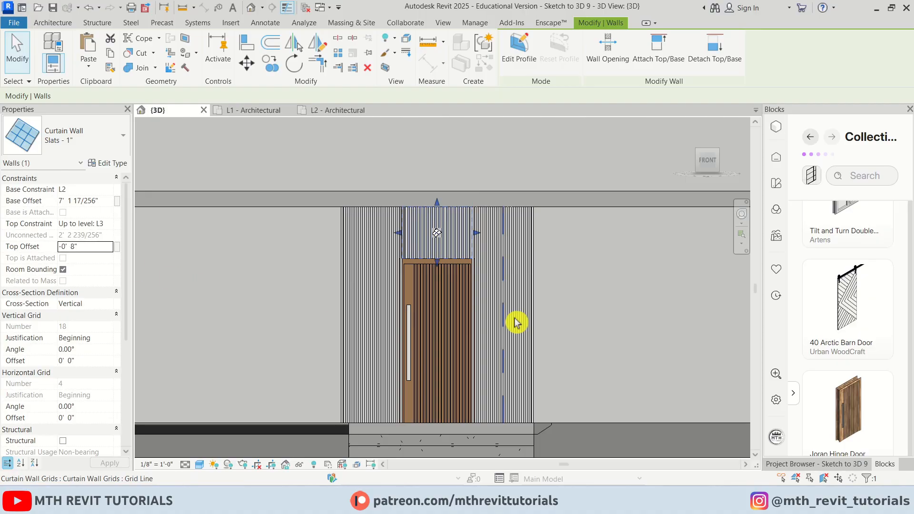
click(648, 283)
Open the L2 - Architectural floor plan.
scroll(447, 190, down, 3)
mouse_move(465, 249)
shift+middle_down()
mouse_move(391, 341)
mouse_move(399, 348)
shift+middle_up()
scroll(292, 338, up, 2)
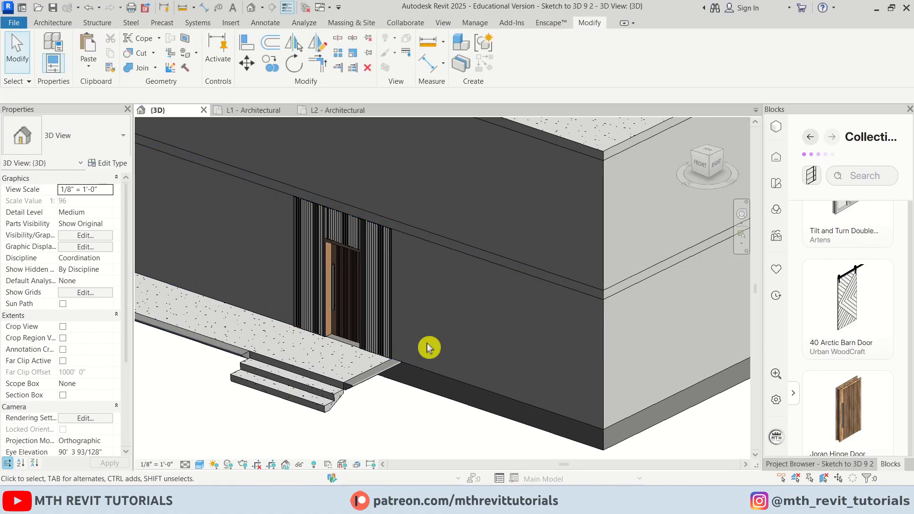
mouse_move(370, 317)
middle_down()
mouse_move(262, 343)
mouse_move(398, 329)
middle_up()
click(819, 464)
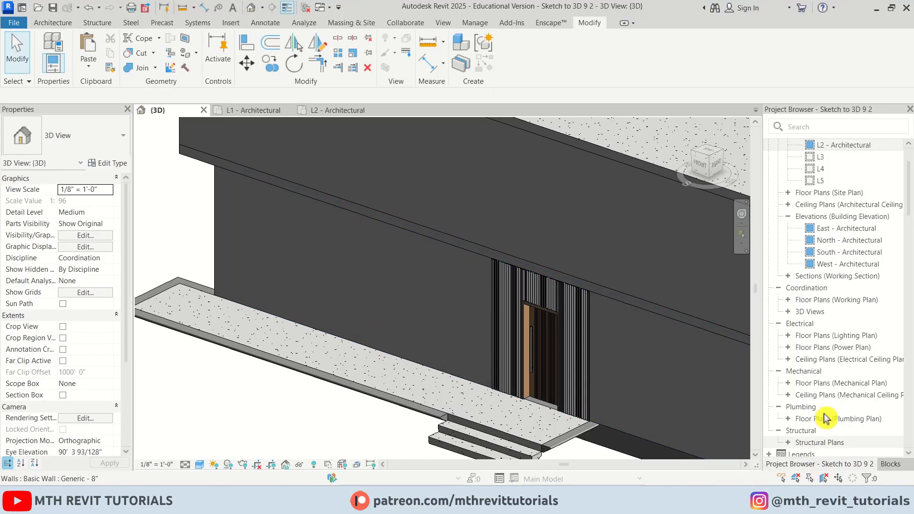
click(839, 145)
double_click(837, 148)
scroll(461, 302, down, 3)
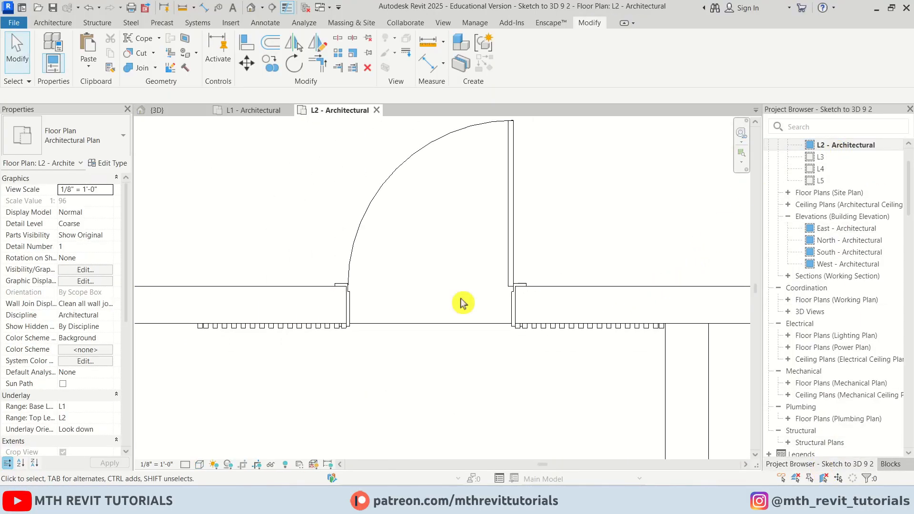
Stretch the slat wall to the left of the entrance door to a length of 8' 0".
middle_drag(225, 312, 594, 360)
scroll(574, 363, down, 3)
scroll(552, 367, down, 3)
scroll(474, 377, up, 2)
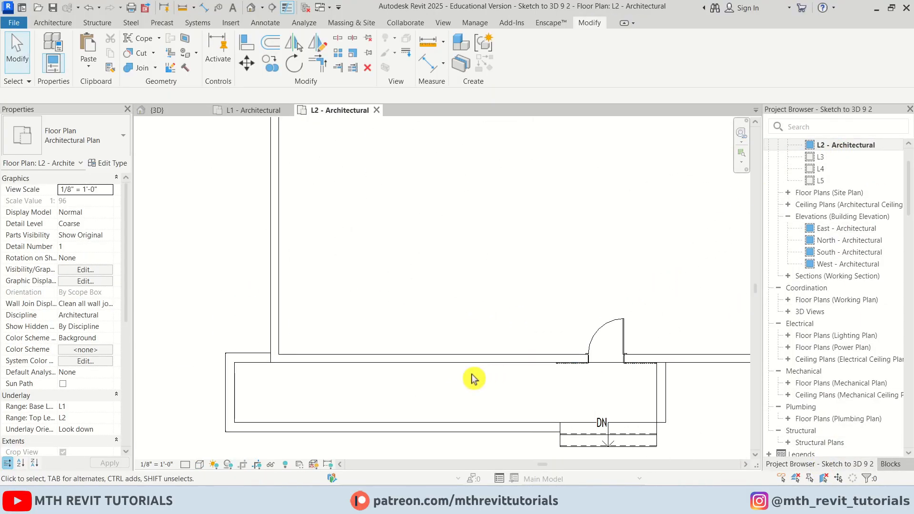
scroll(603, 374, up, 2)
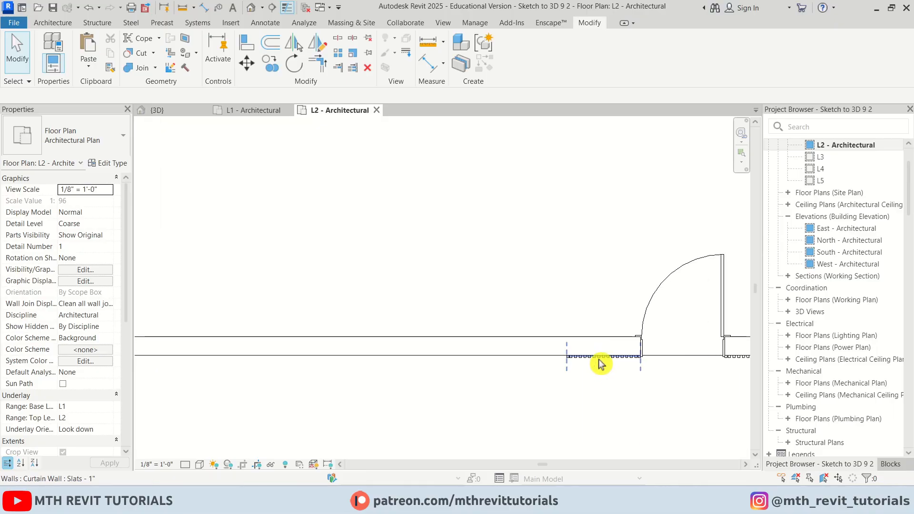
click(569, 358)
drag(569, 357, 503, 357)
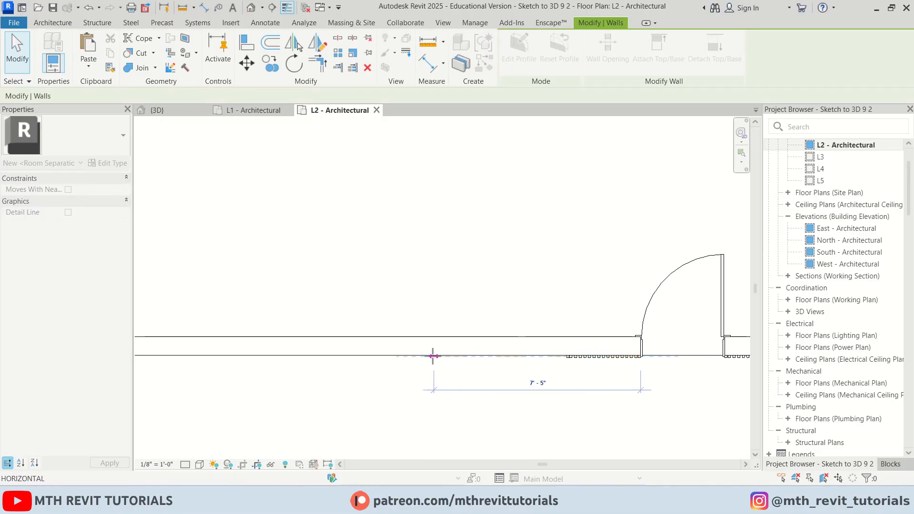
scroll(410, 356, down, 1)
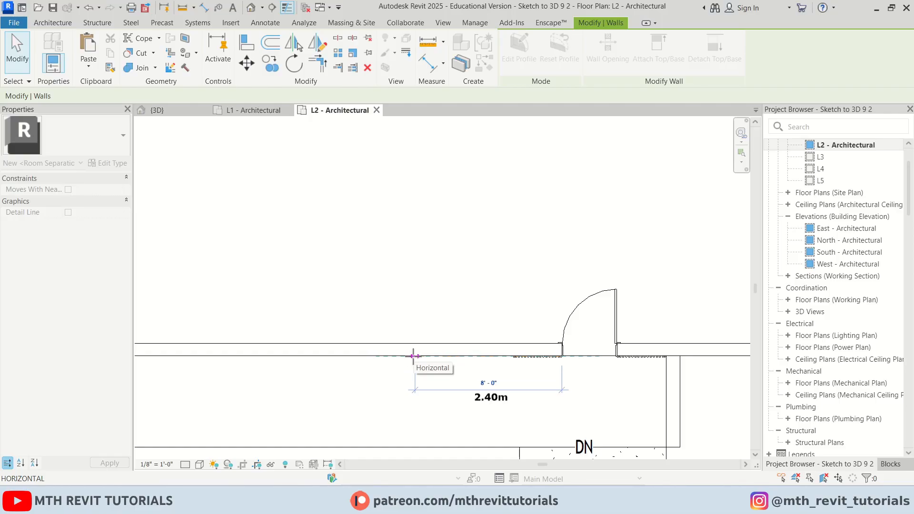
drag(413, 356, 415, 356)
click(469, 389)
Draw a 15' 0" Storefront curtain wall with a top offset of -0' 8" along the exterior wall's centerline, from the slat wall's outer end.
scroll(470, 391, down, 1)
middle_drag(448, 401, 571, 395)
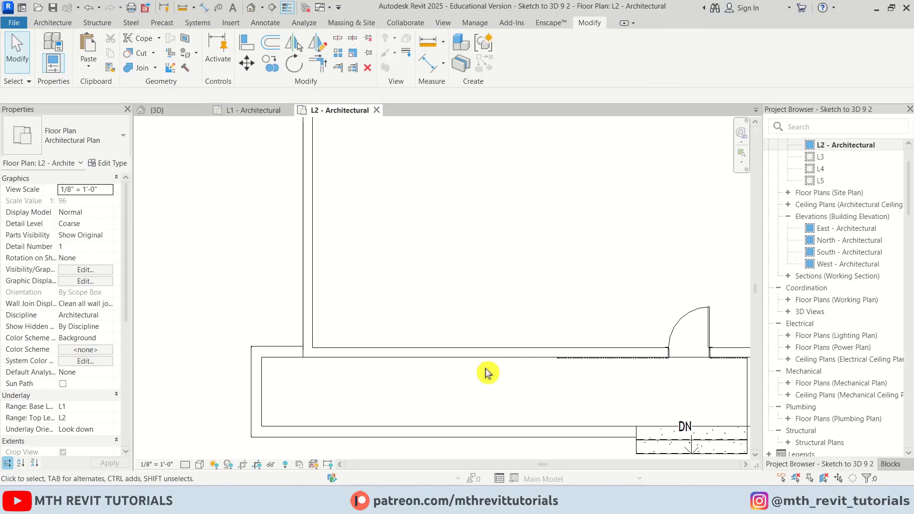
scroll(459, 373, up, 1)
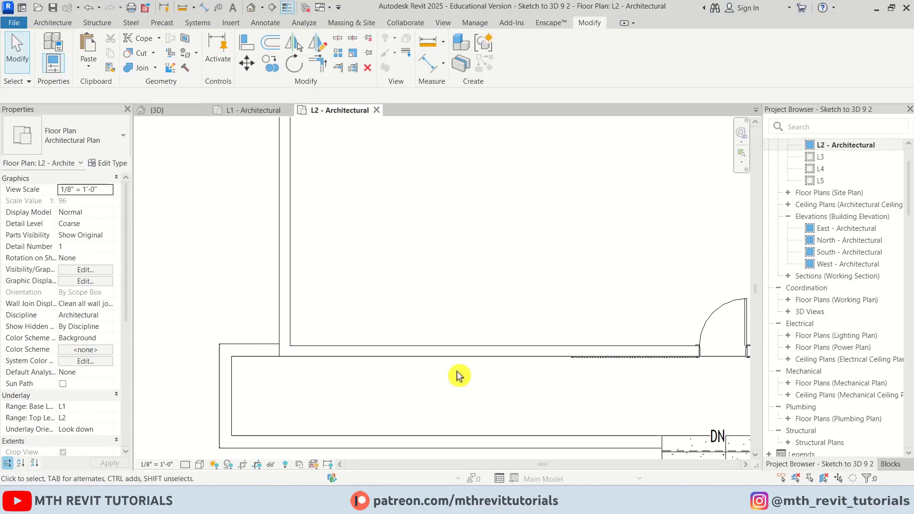
click(54, 22)
click(49, 41)
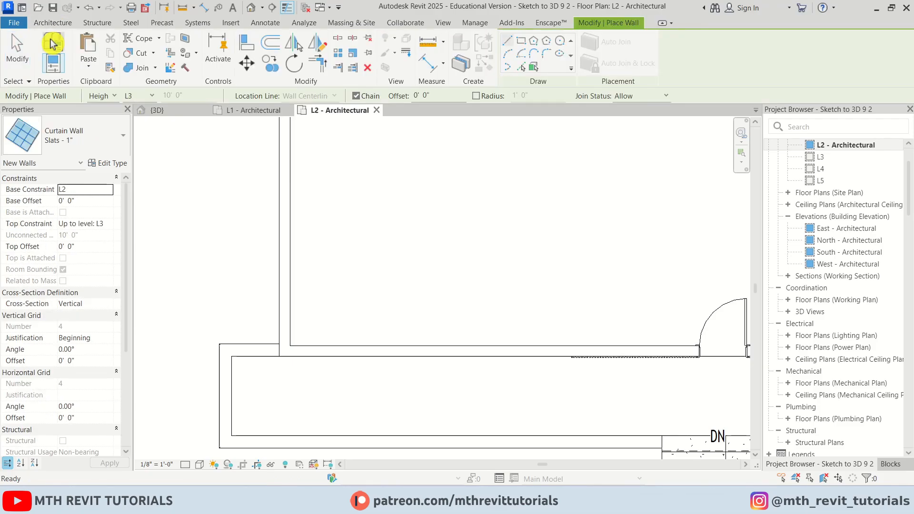
click(70, 132)
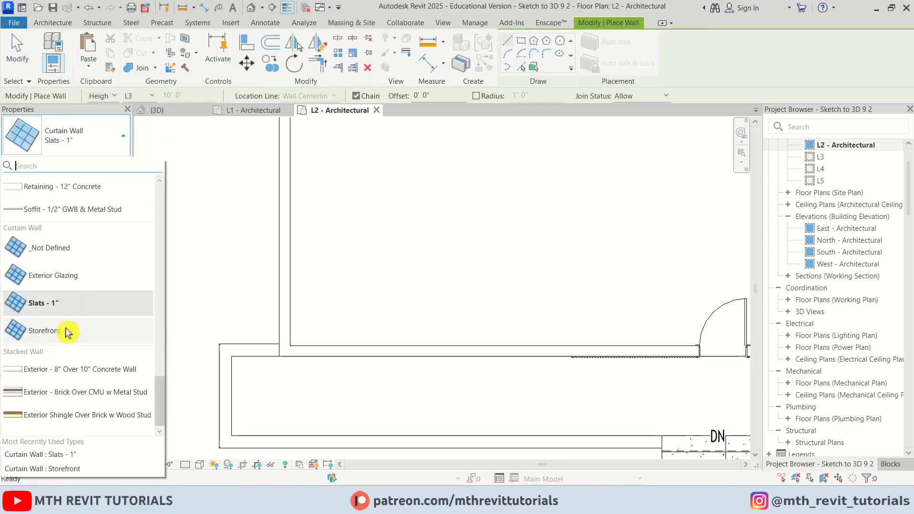
click(67, 331)
click(92, 251)
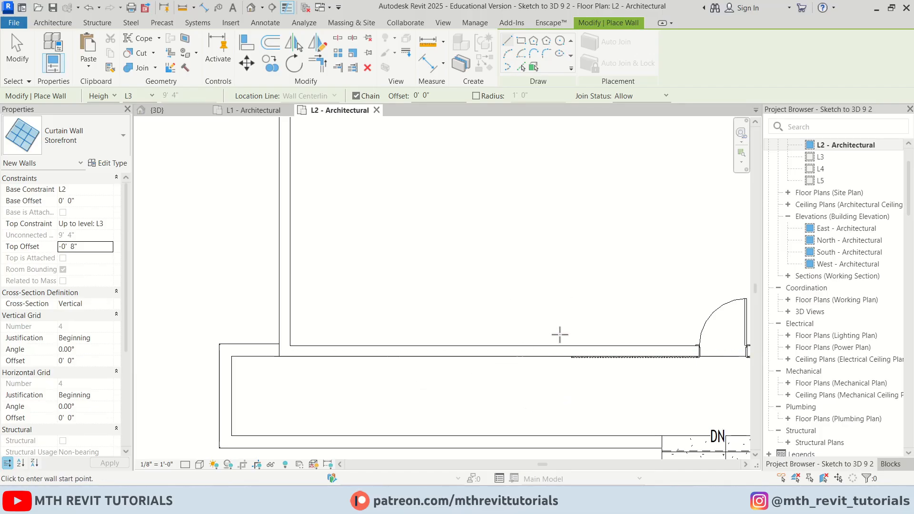
click(571, 351)
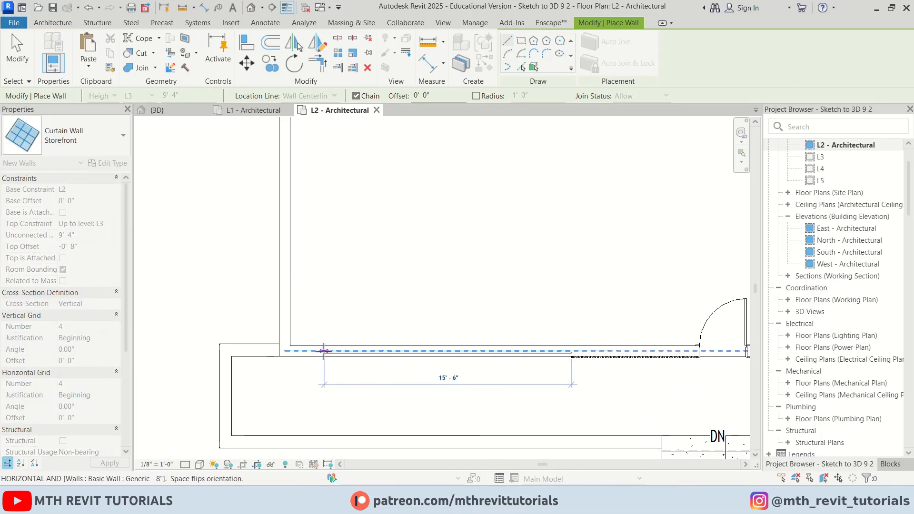
click(332, 351)
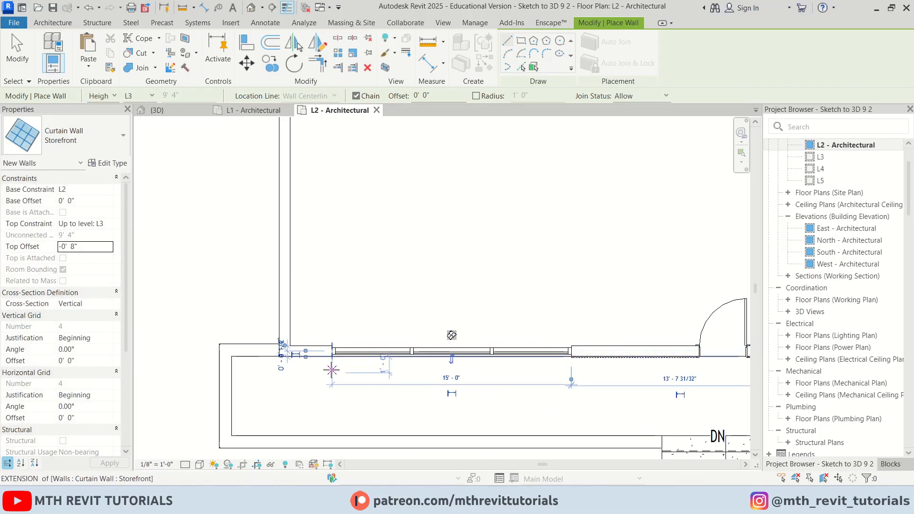
scroll(331, 376, up, 2)
key(Escape)
key(Escape)
Draw a Concrete 18" wall with location line Finish Face: Exterior from the storefront's end to the house corner, flipped to the outside.
scroll(274, 367, up, 1)
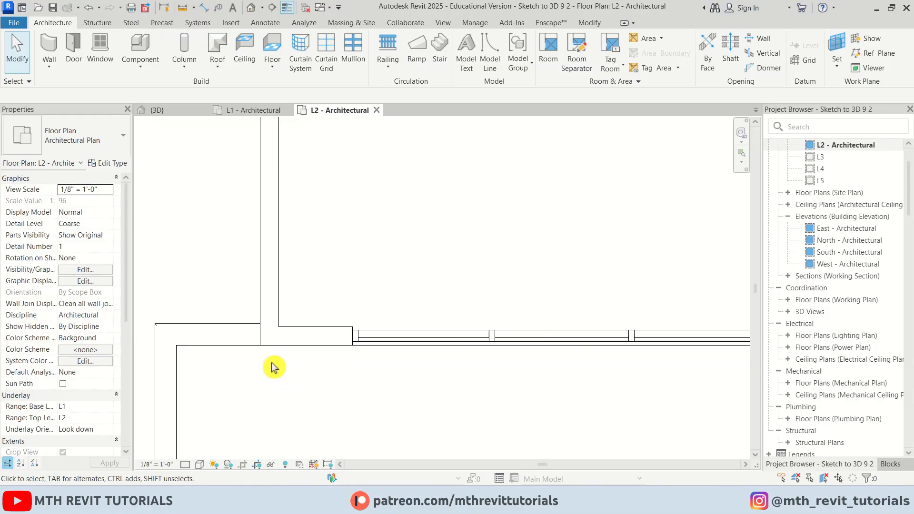
middle_drag(353, 376, 395, 361)
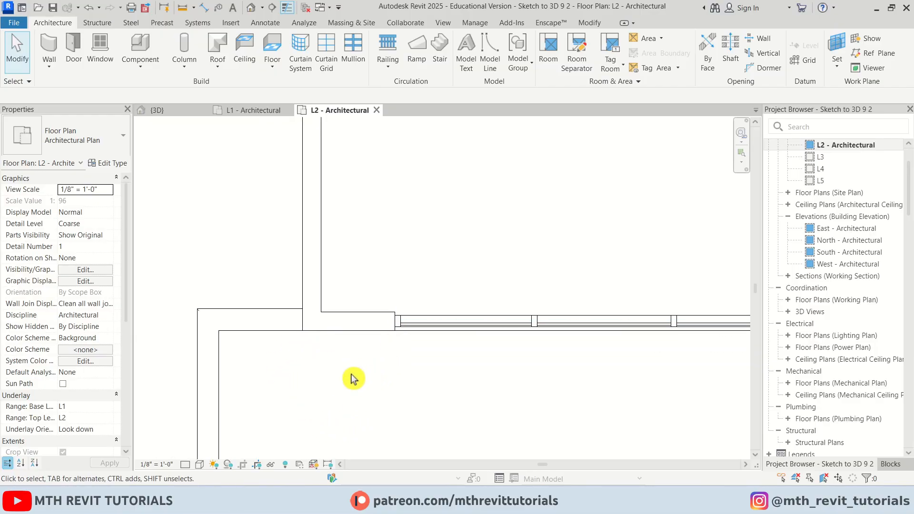
click(49, 47)
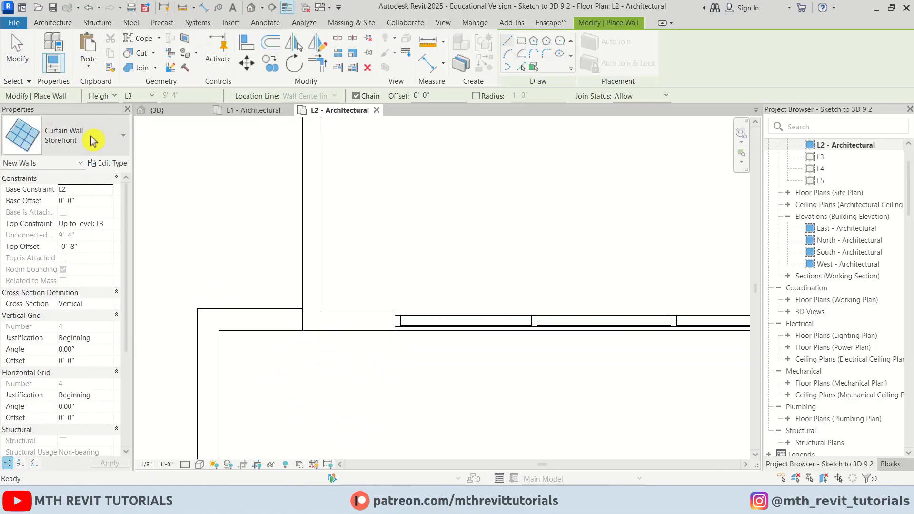
click(92, 149)
scroll(92, 210, up, 5)
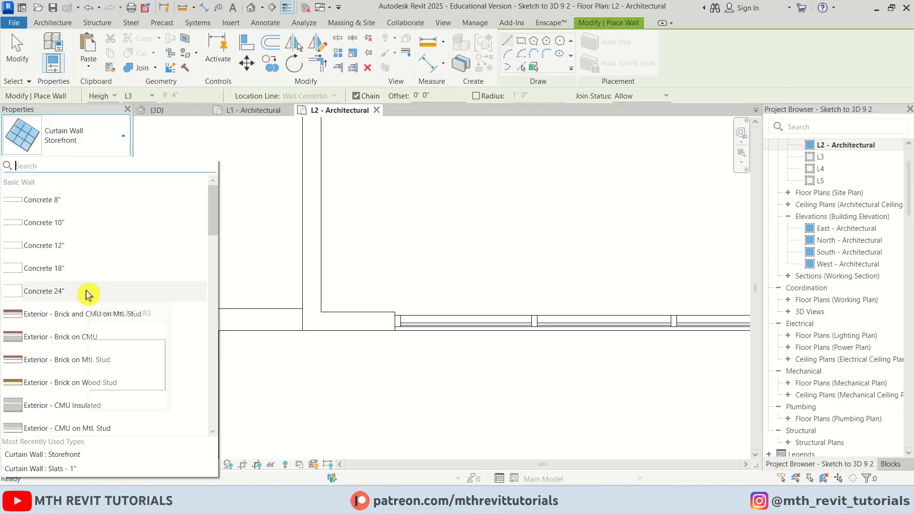
click(81, 272)
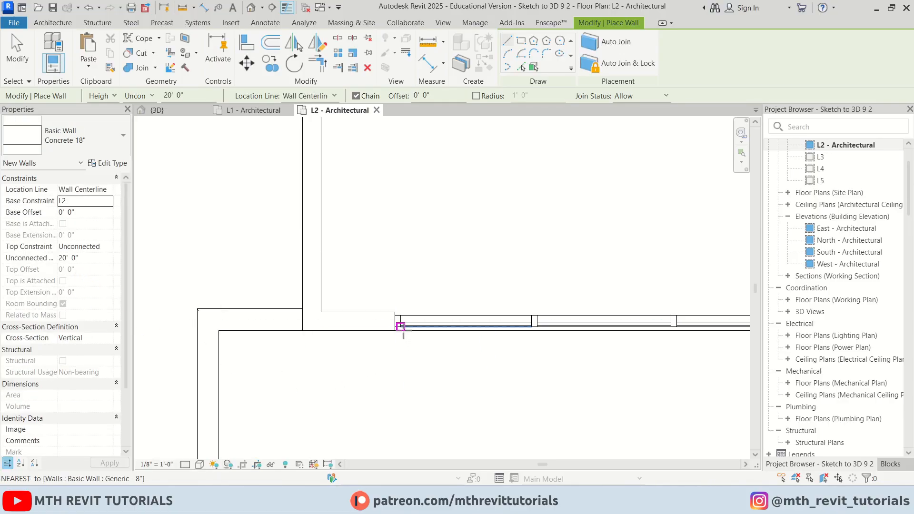
click(336, 97)
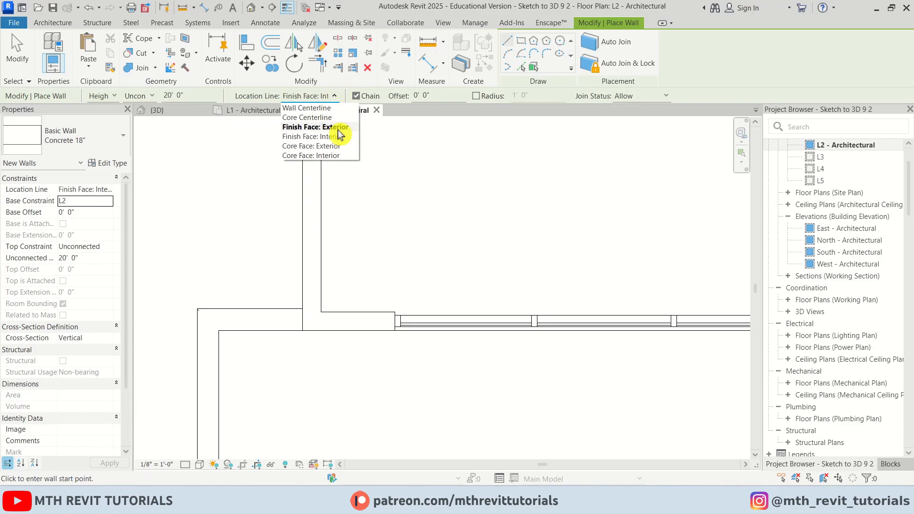
click(352, 128)
click(394, 331)
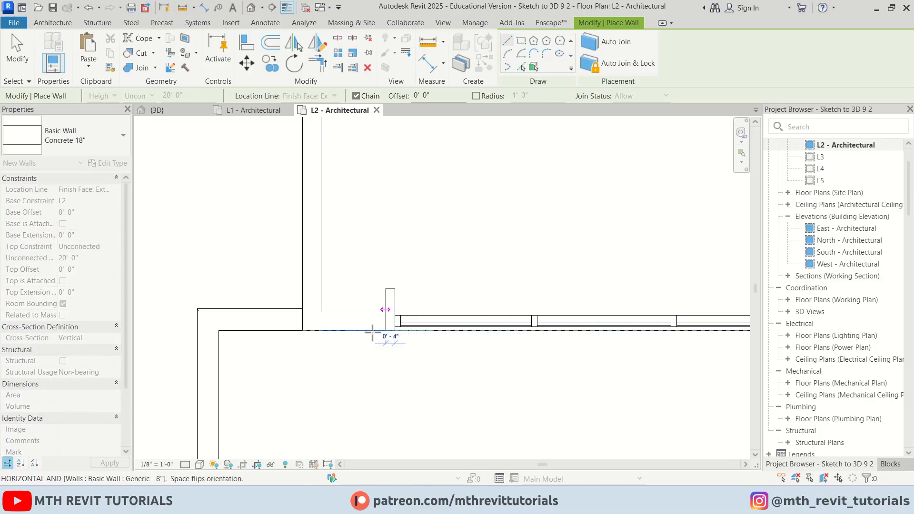
key(space)
click(302, 330)
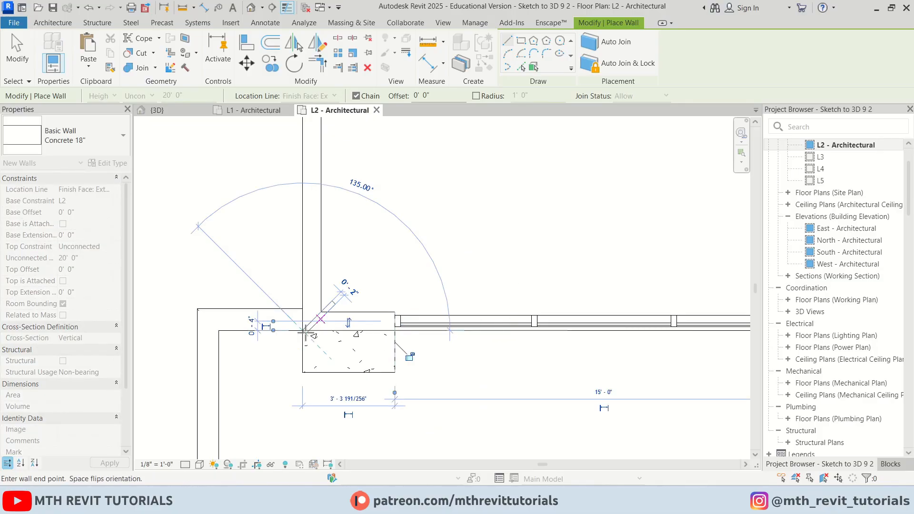
key(Escape)
key(Escape)
In the 3D view, set the concrete corner wall's top constraint to Up to level: L3.
click(254, 10)
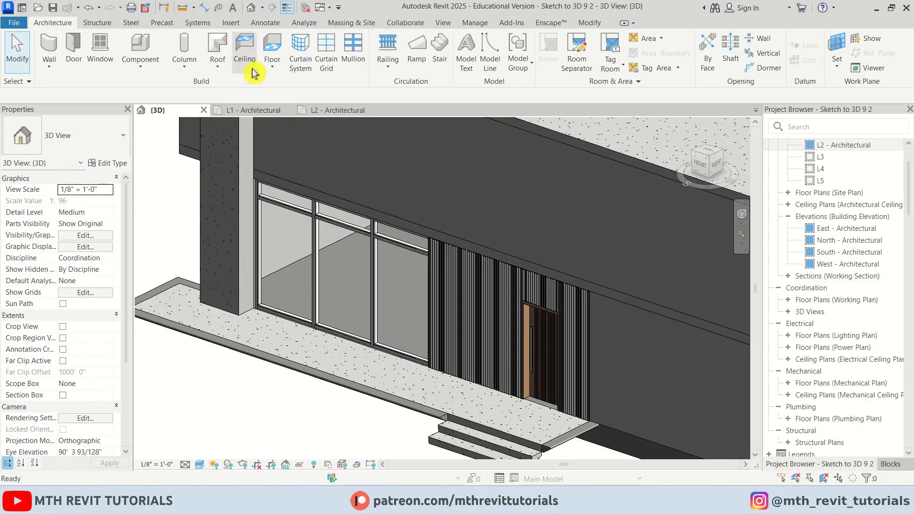
scroll(260, 243, down, 1)
middle_drag(260, 243, 405, 411)
click(374, 334)
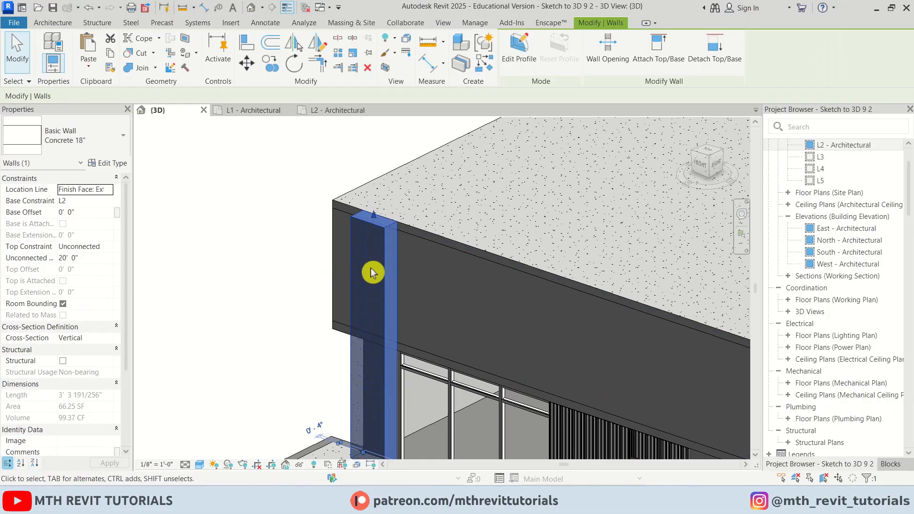
middle_drag(372, 272, 338, 193)
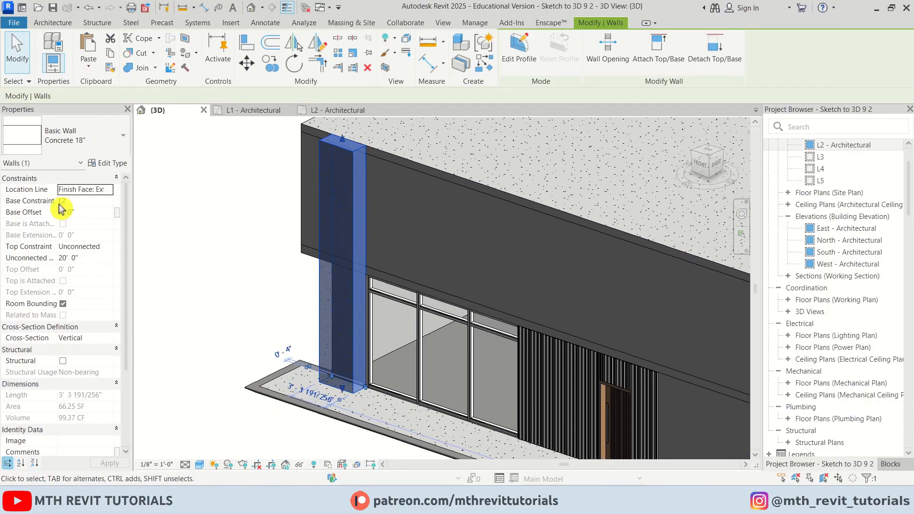
click(111, 248)
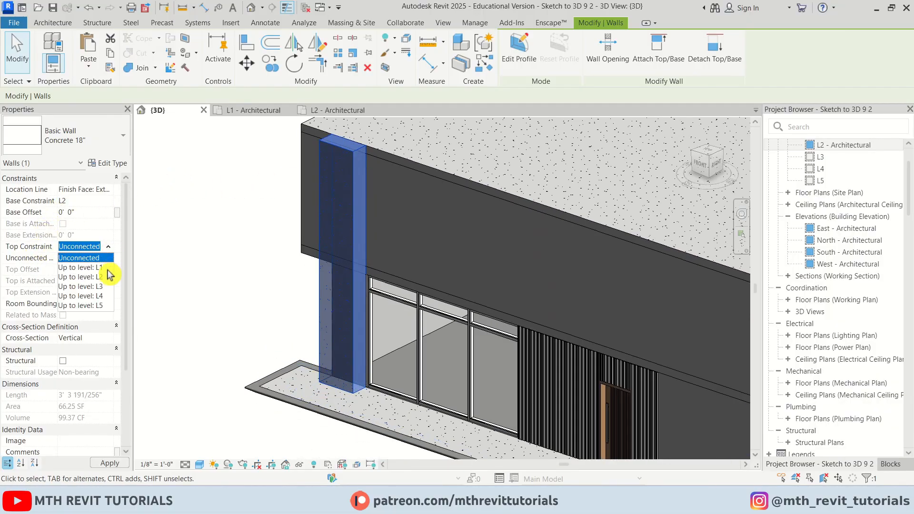
click(100, 286)
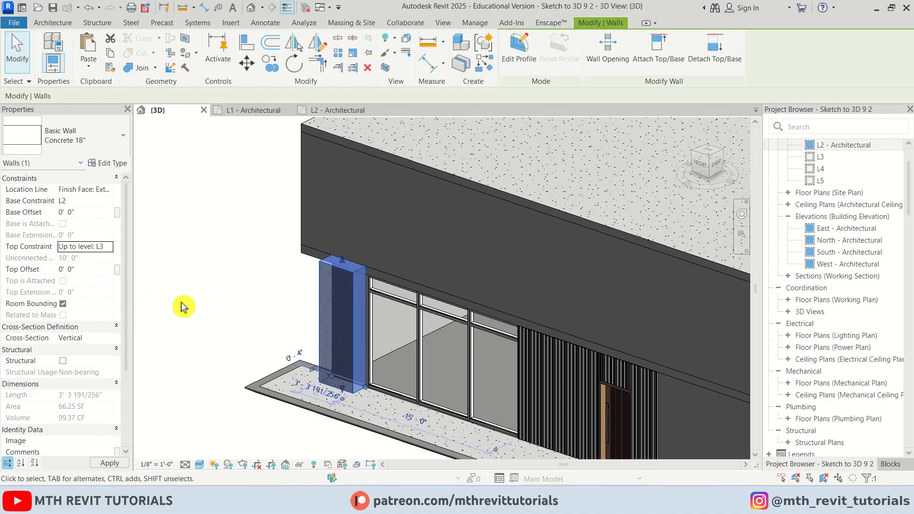
click(232, 254)
Duplicate the type of the storefront curtain wall beside the slats as Storefront 2.
scroll(276, 233, down, 3)
shift+middle_drag(278, 243, 475, 341)
scroll(476, 341, up, 5)
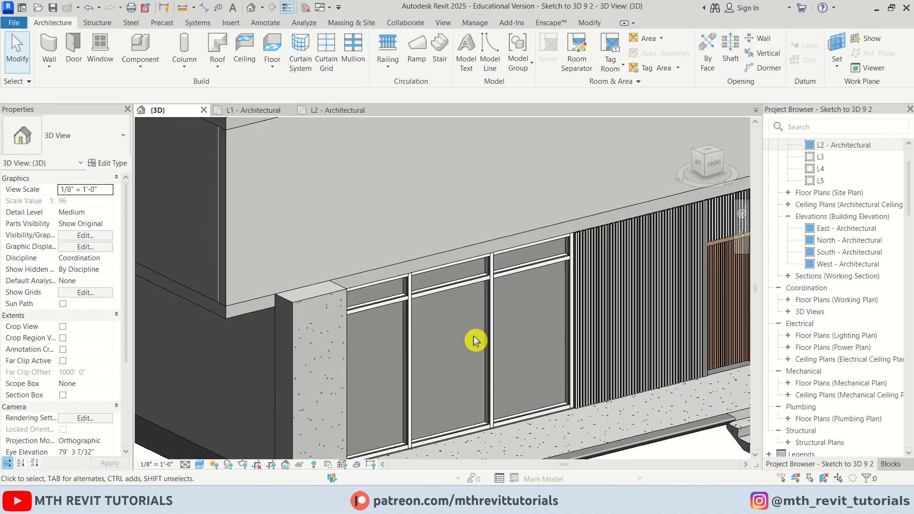
scroll(435, 284, up, 2)
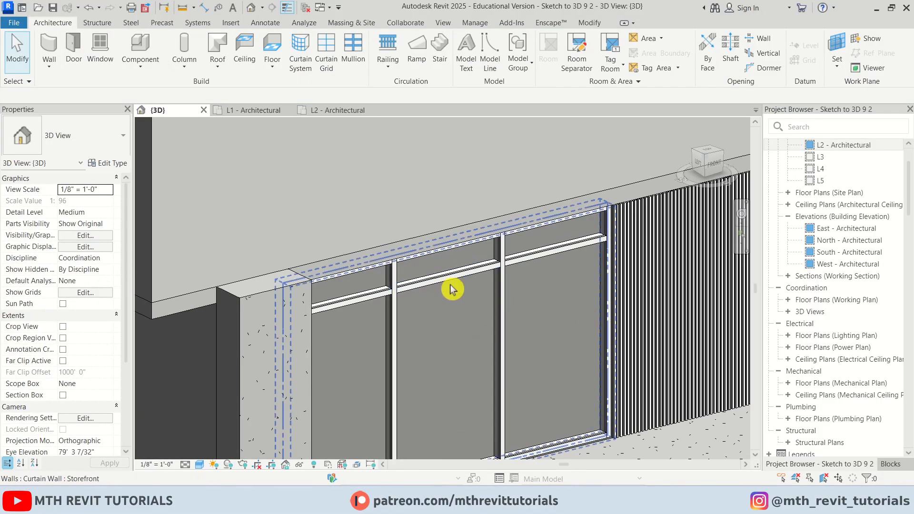
click(439, 272)
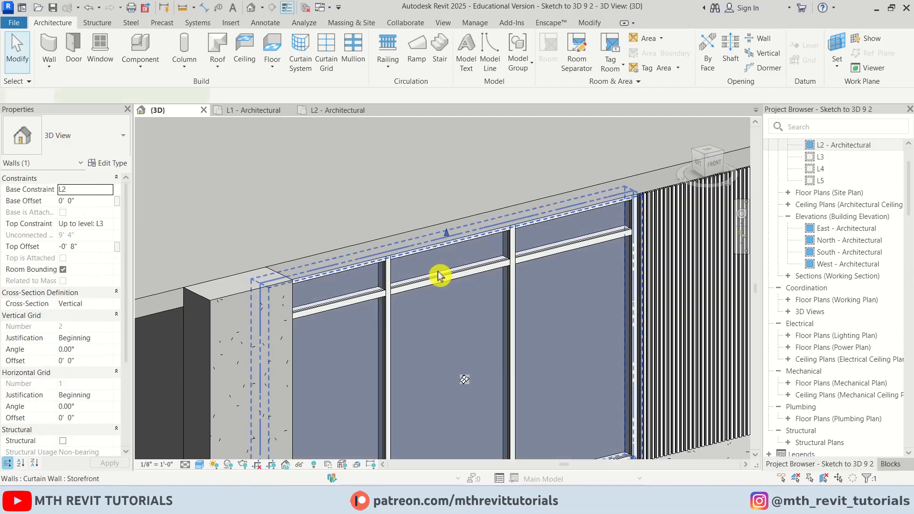
click(112, 164)
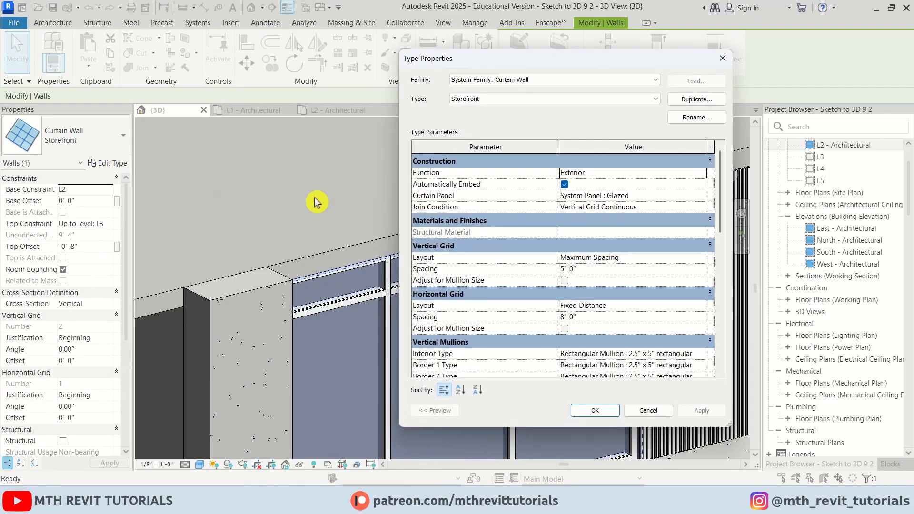
click(695, 100)
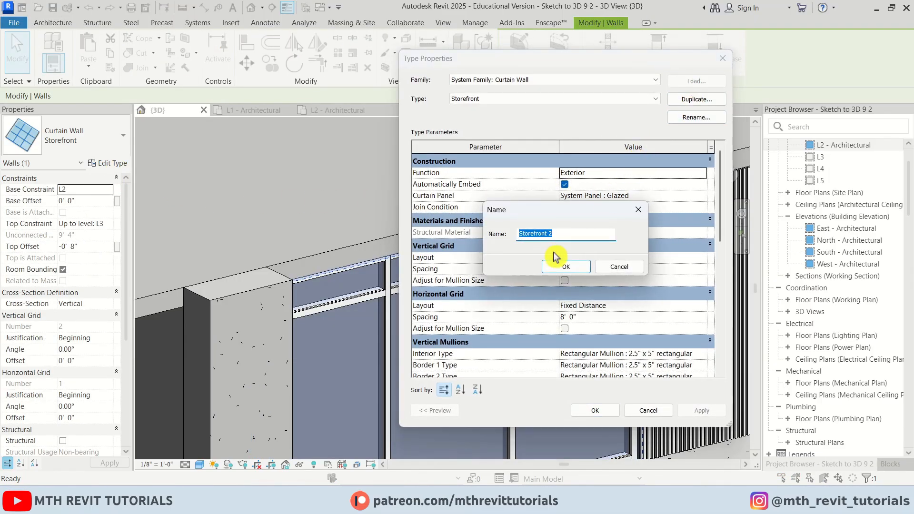
click(565, 267)
Set the horizontal grid layout of the Storefront 2 type to None.
scroll(477, 320, down, 2)
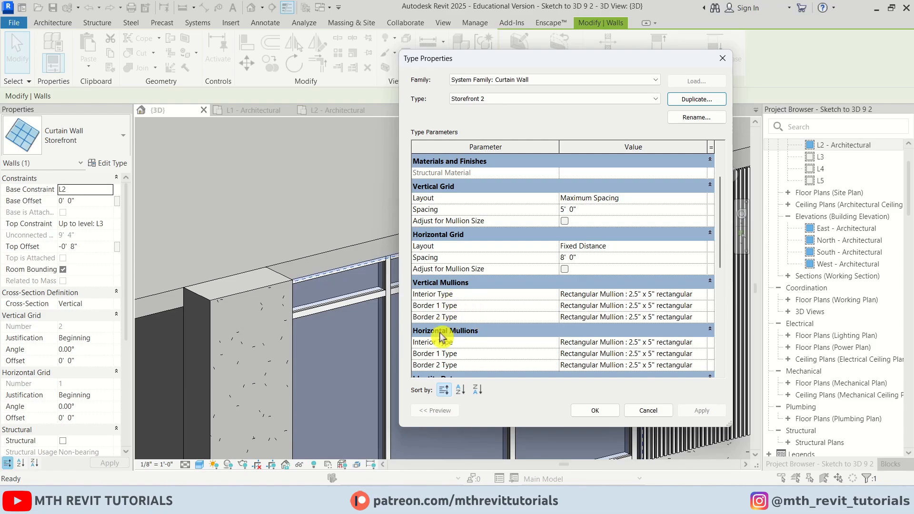
scroll(457, 339, down, 1)
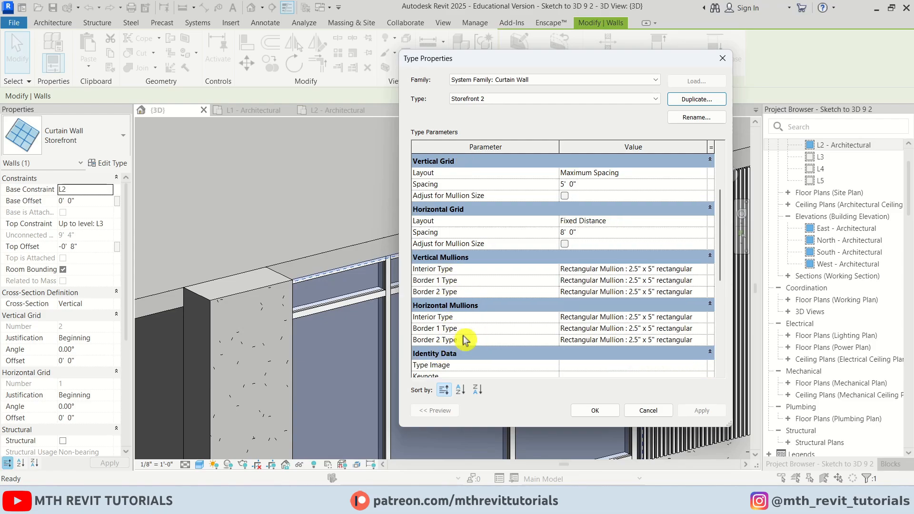
click(704, 222)
click(578, 234)
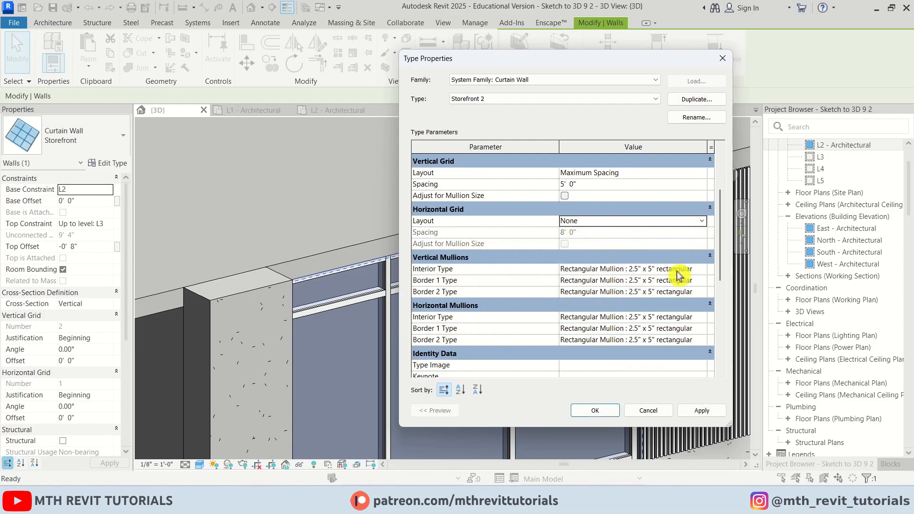
Set the interior, border 1 and border 2 horizontal mullion types of Storefront 2 to None.
click(699, 316)
click(602, 327)
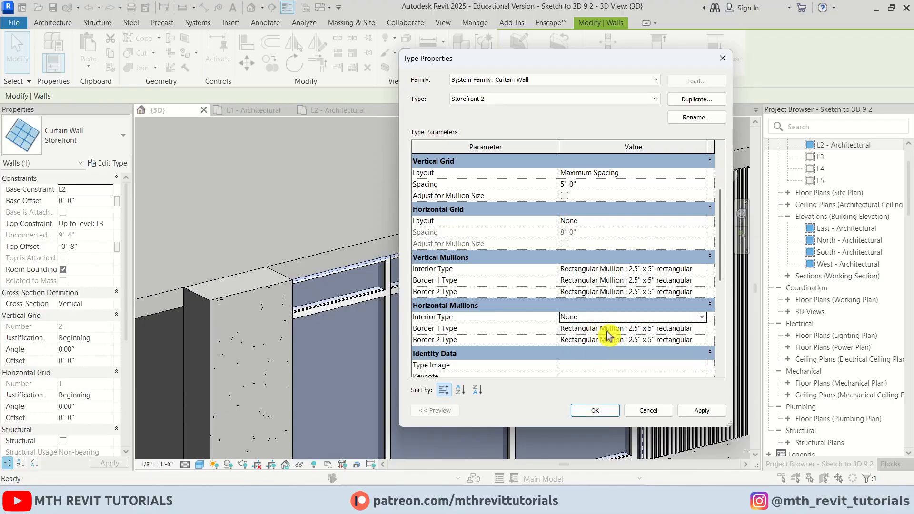
click(709, 332)
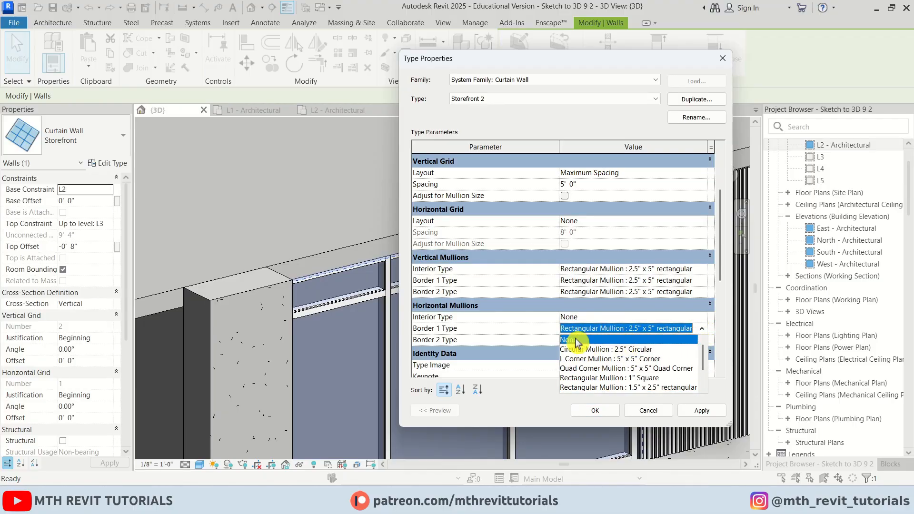
click(577, 339)
click(707, 341)
click(592, 353)
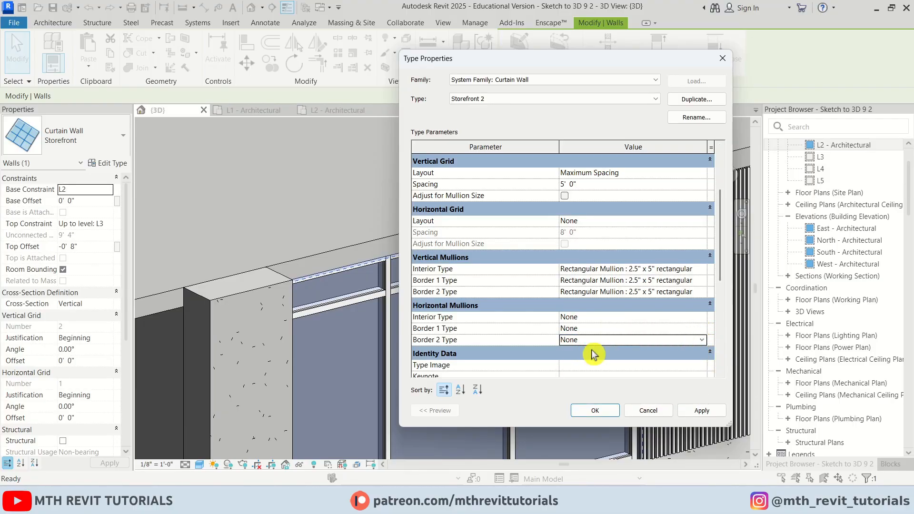
Apply the Storefront 2 type changes and delete the non-associated type-generated gridlines.
click(592, 410)
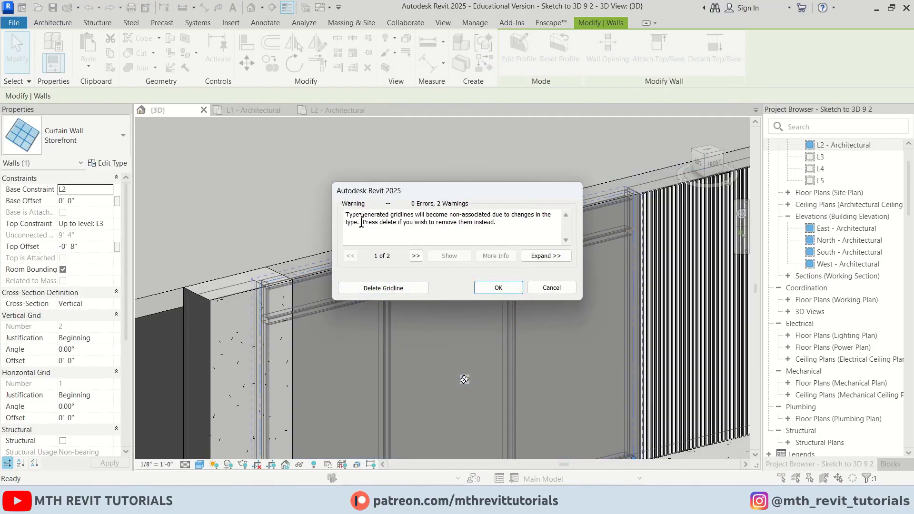
click(398, 289)
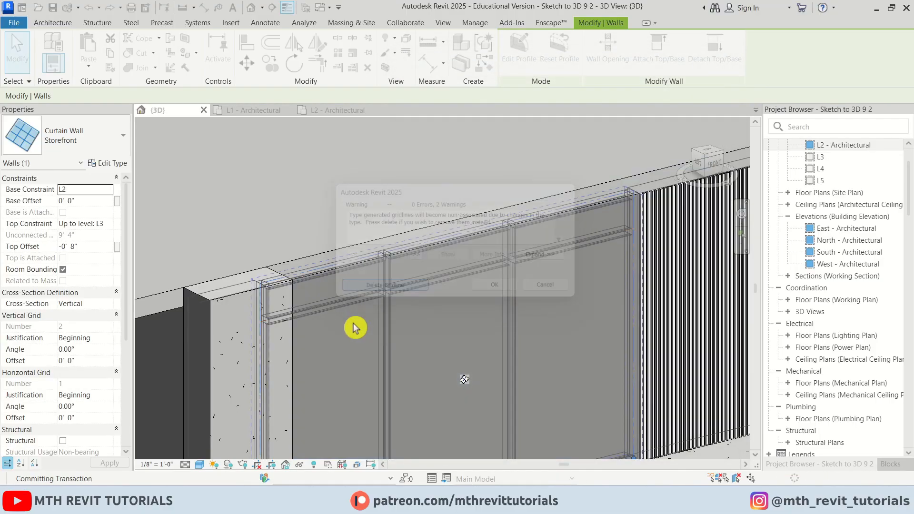
key(Escape)
scroll(426, 332, up, 2)
scroll(426, 332, down, 3)
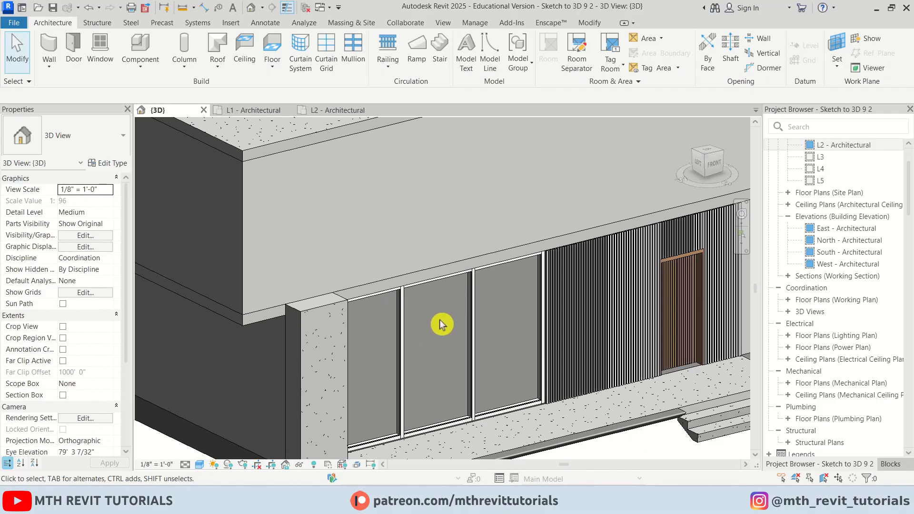
In the L3 floor plan, open the boundary of the Concrete 8" floor for editing.
shift+middle_drag(441, 323, 297, 336)
scroll(515, 387, down, 4)
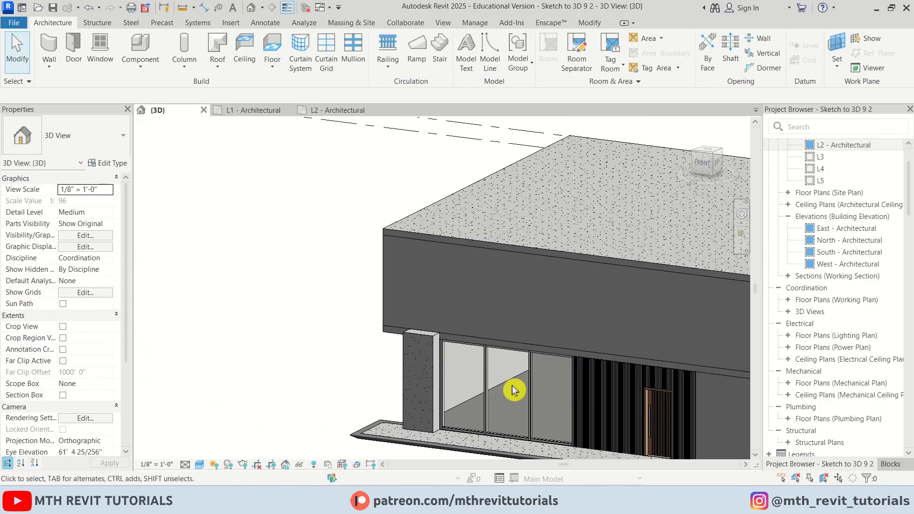
shift+middle_drag(573, 373, 382, 373)
scroll(250, 342, up, 3)
scroll(327, 321, up, 4)
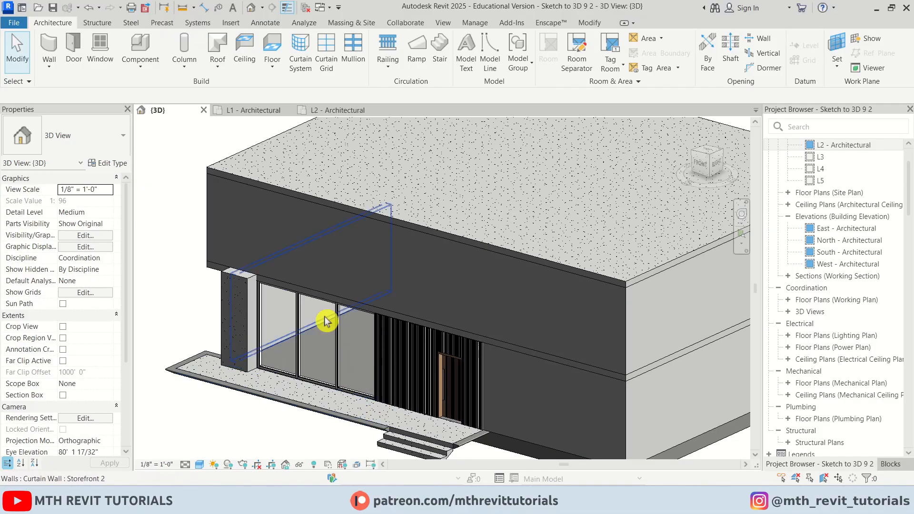
double_click(820, 156)
scroll(432, 414, up, 3)
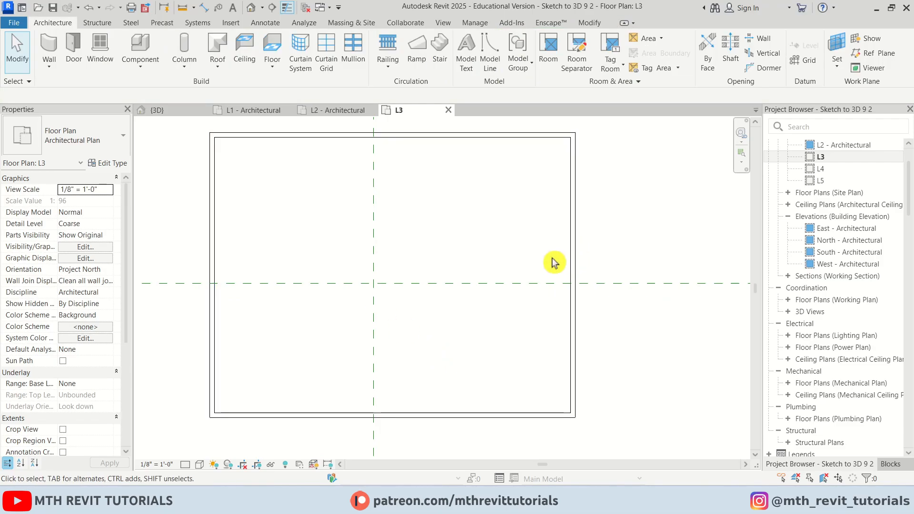
key(Tab)
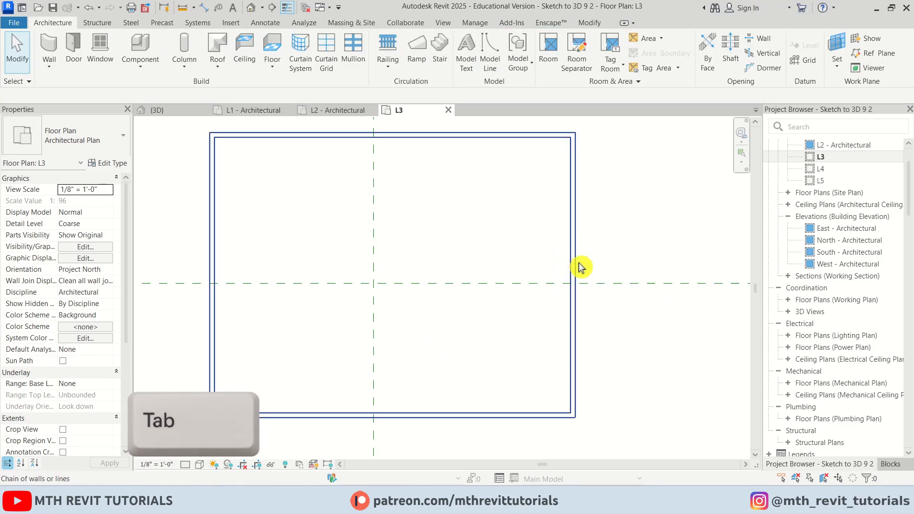
key(Tab)
click(580, 267)
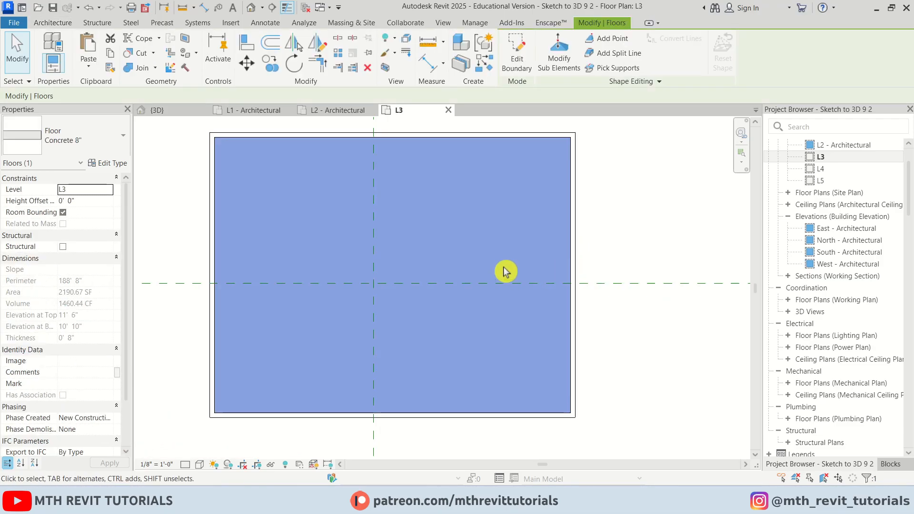
click(517, 58)
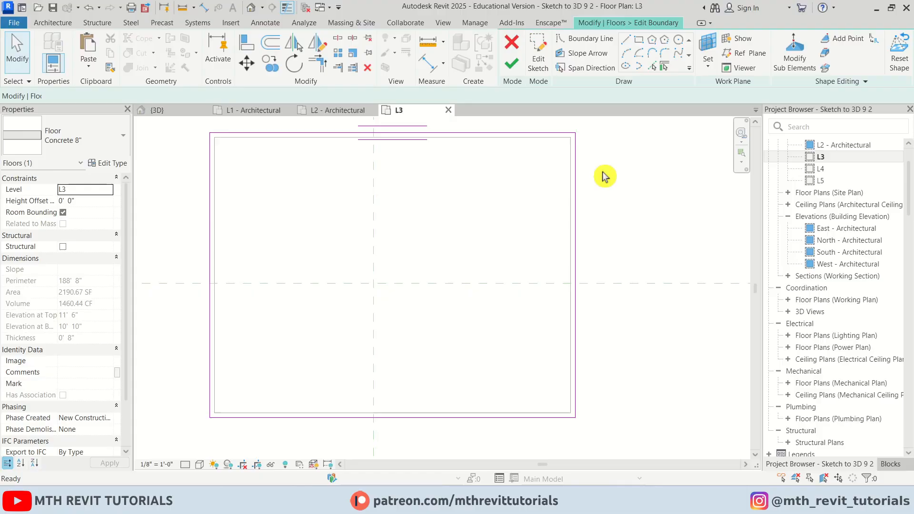
Move the floor's east boundary line 8' outward and finish the sketch without attaching the walls below.
click(577, 198)
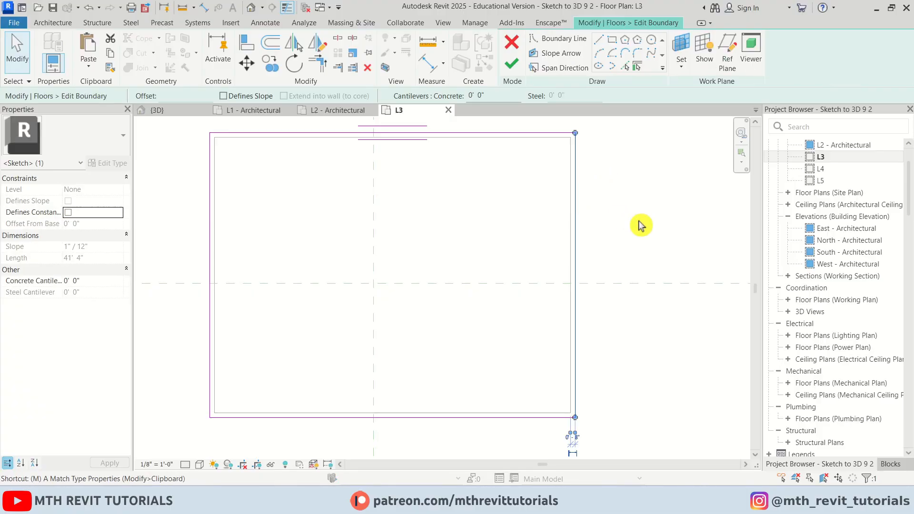
key(v)
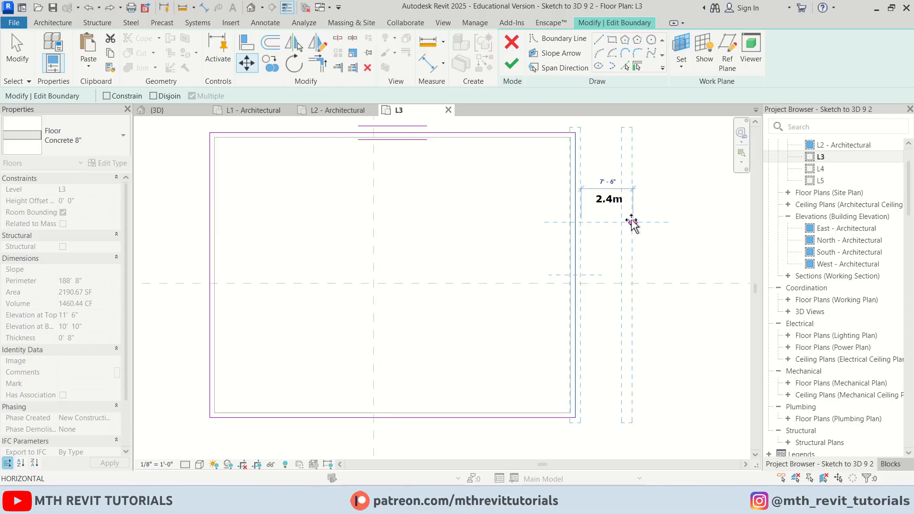
key(Return)
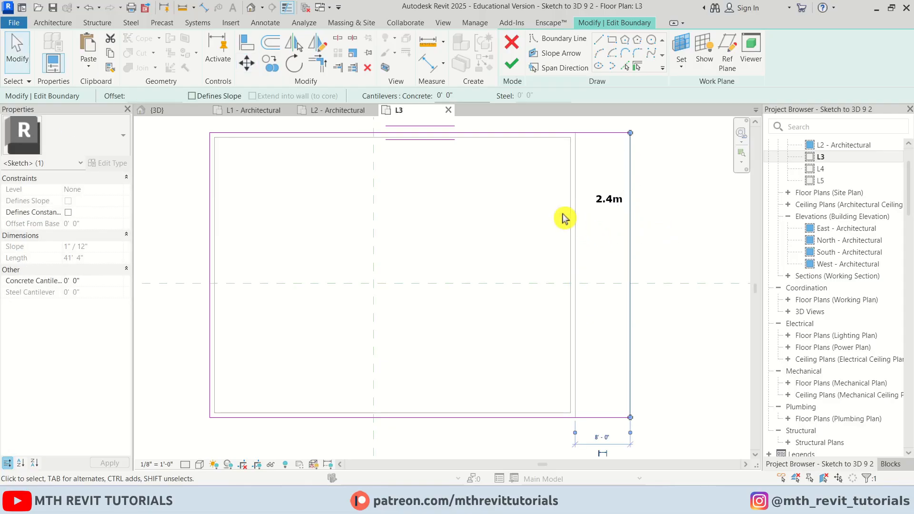
key(Escape)
click(512, 63)
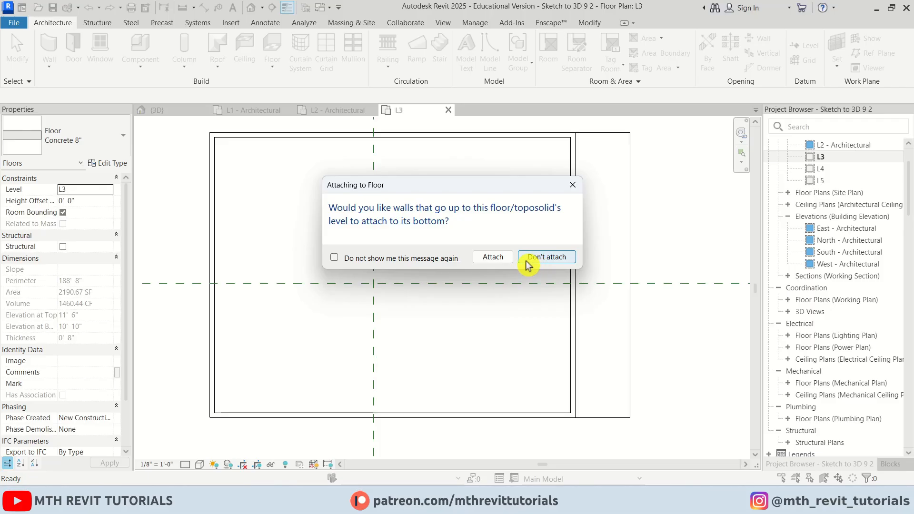
click(528, 260)
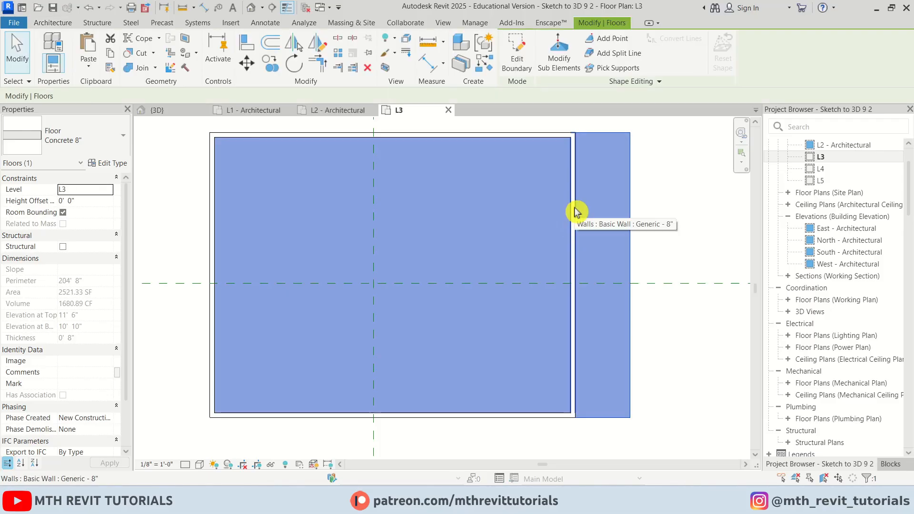
Move the east Generic - 8" wall on L3 outward to the extended floor edge.
drag(575, 212, 627, 208)
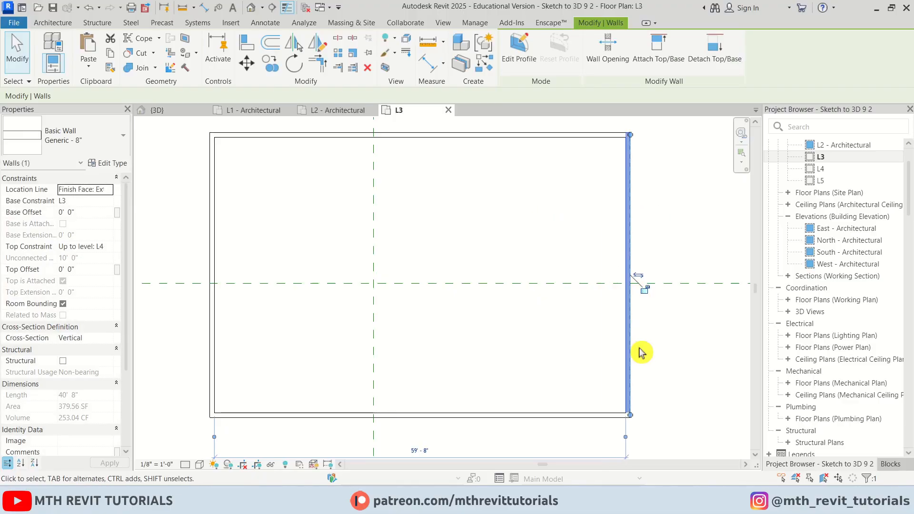
click(478, 196)
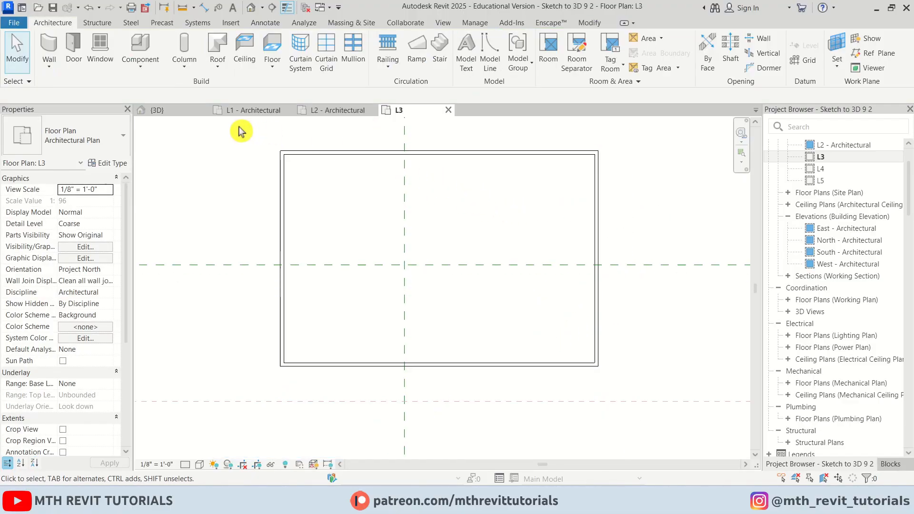
click(179, 111)
scroll(408, 277, down, 3)
scroll(567, 302, up, 2)
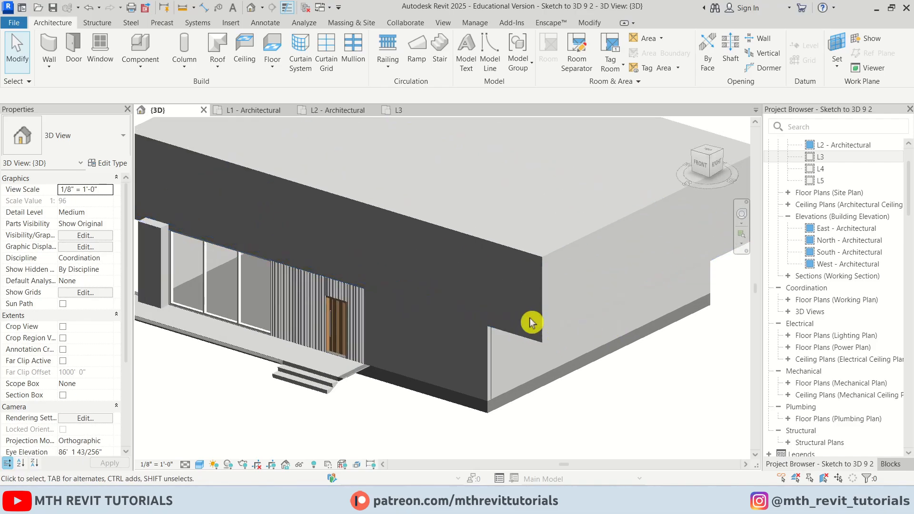
shift+middle_drag(521, 365, 333, 194)
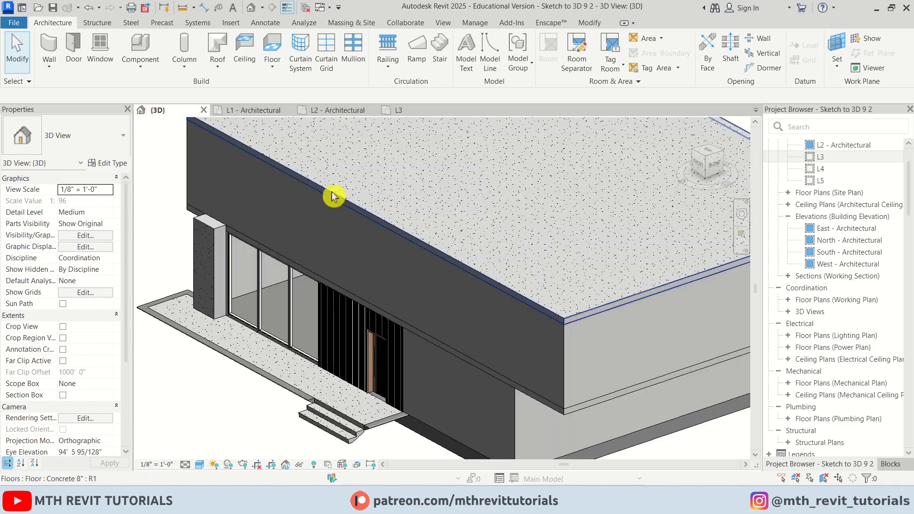
Set the underlay base level of the L3 floor plan to L2.
click(417, 113)
scroll(541, 419, up, 2)
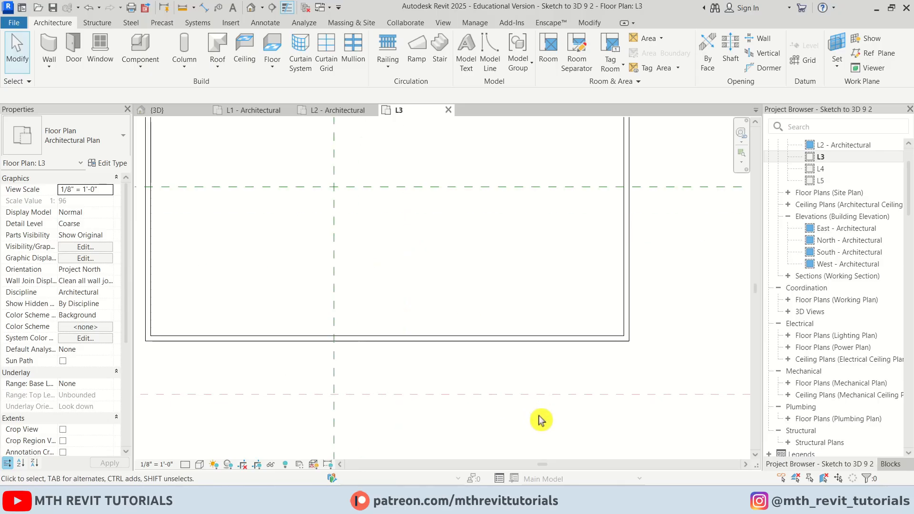
middle_drag(541, 418, 455, 385)
scroll(454, 385, down, 1)
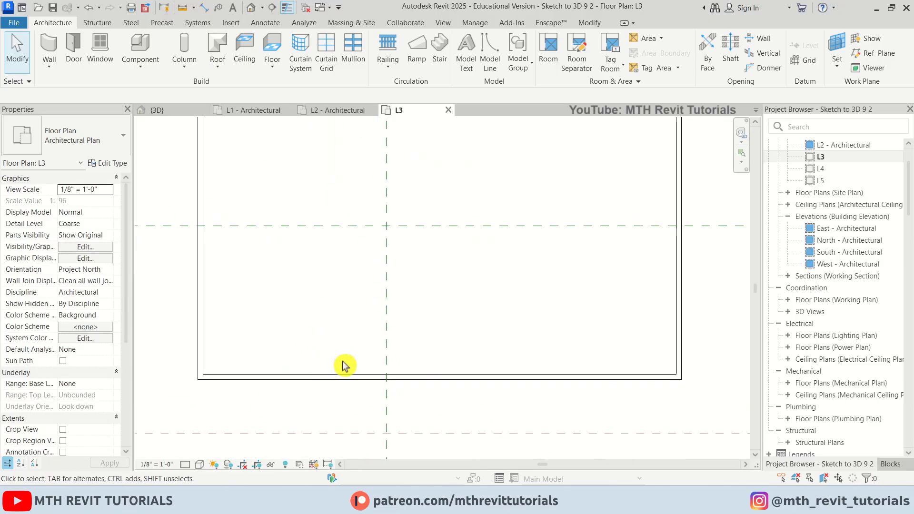
middle_drag(402, 402, 391, 365)
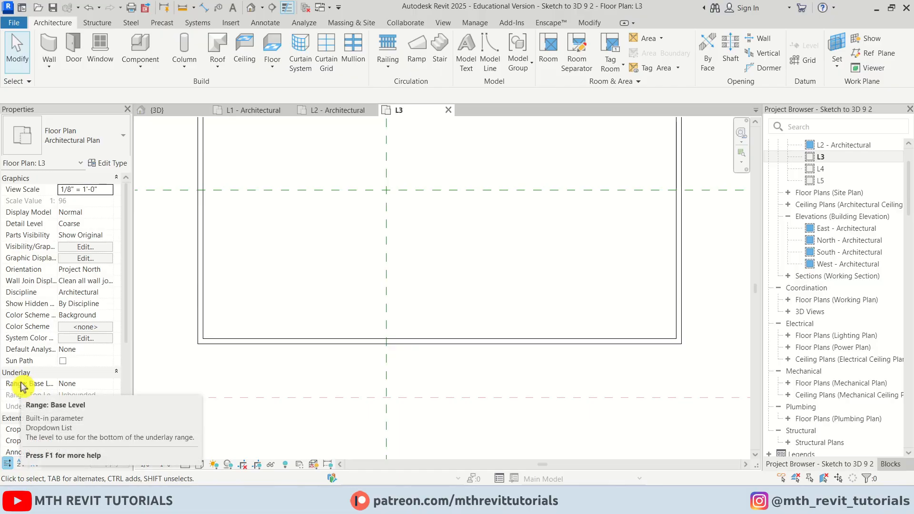
click(109, 384)
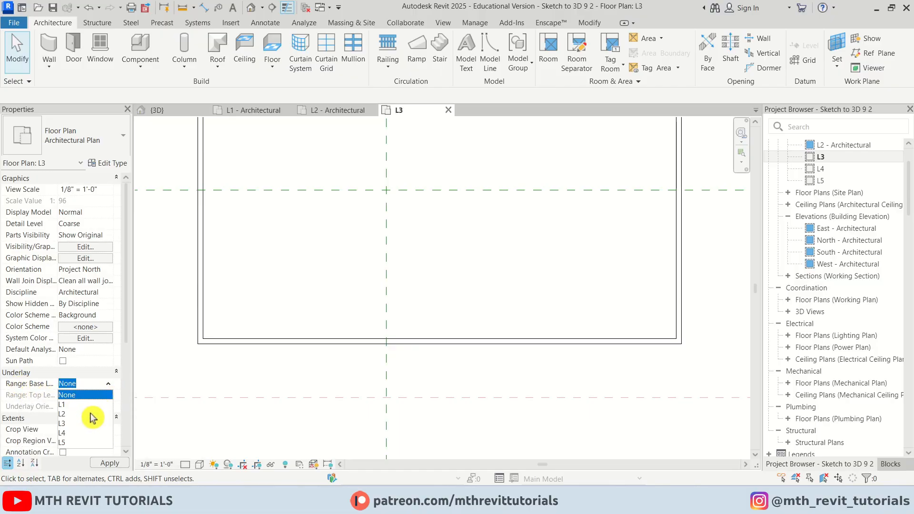
click(66, 415)
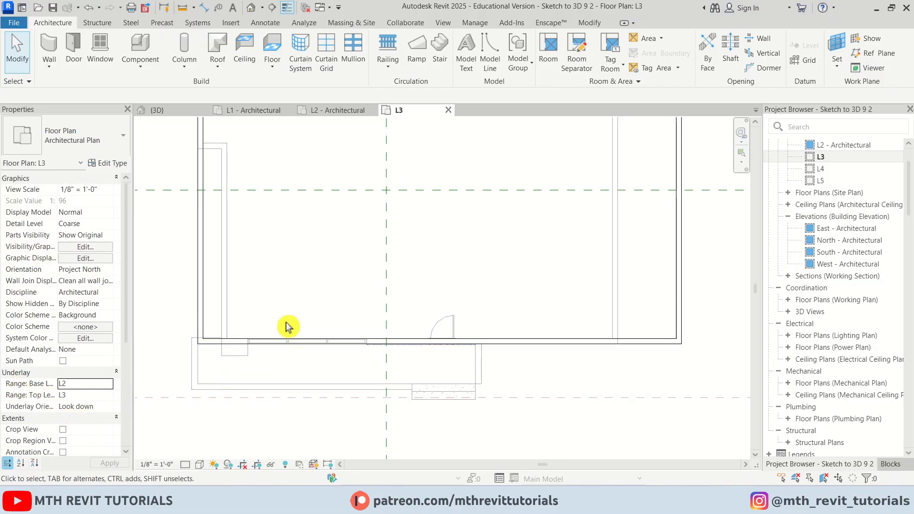
Draw a 2' long Slats - 1" curtain wall on L3 along the front wall, starting at the east end of the slats below.
scroll(194, 351, up, 3)
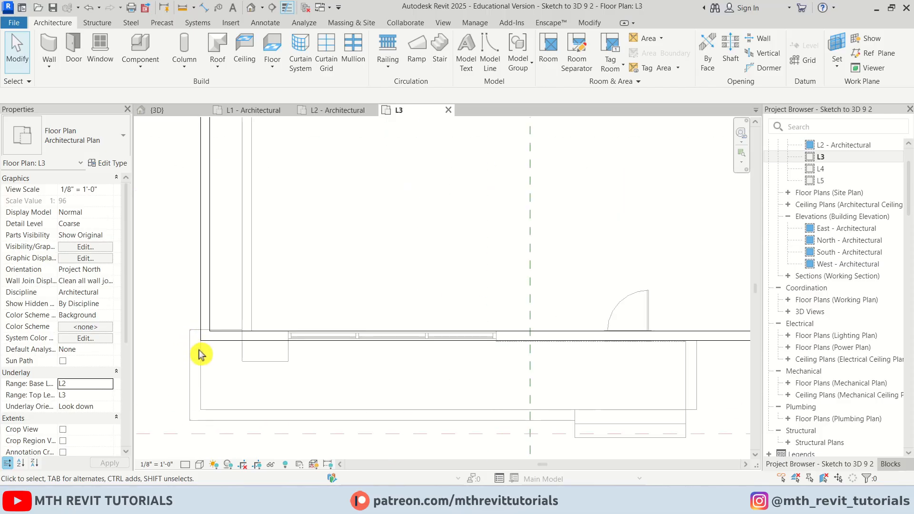
middle_drag(211, 257, 207, 276)
scroll(216, 372, up, 1)
scroll(204, 374, down, 2)
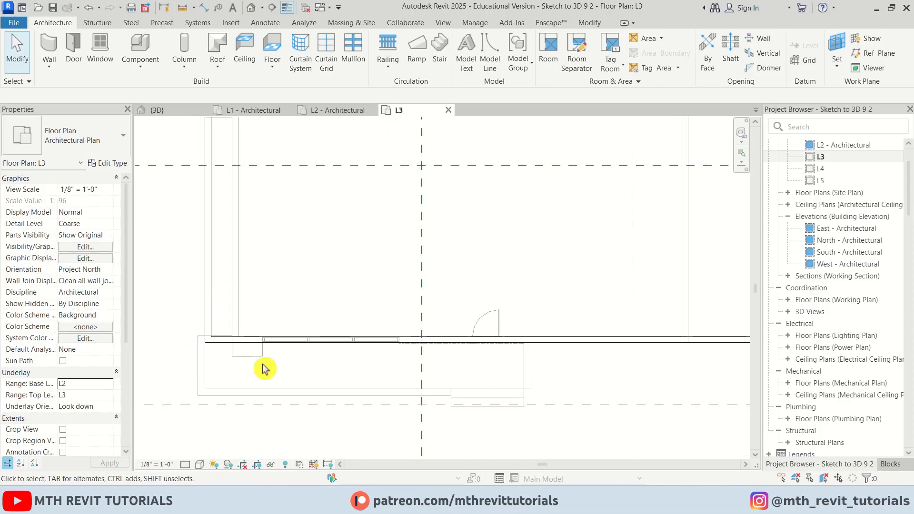
middle_drag(499, 358, 457, 383)
scroll(457, 384, up, 2)
scroll(490, 355, up, 3)
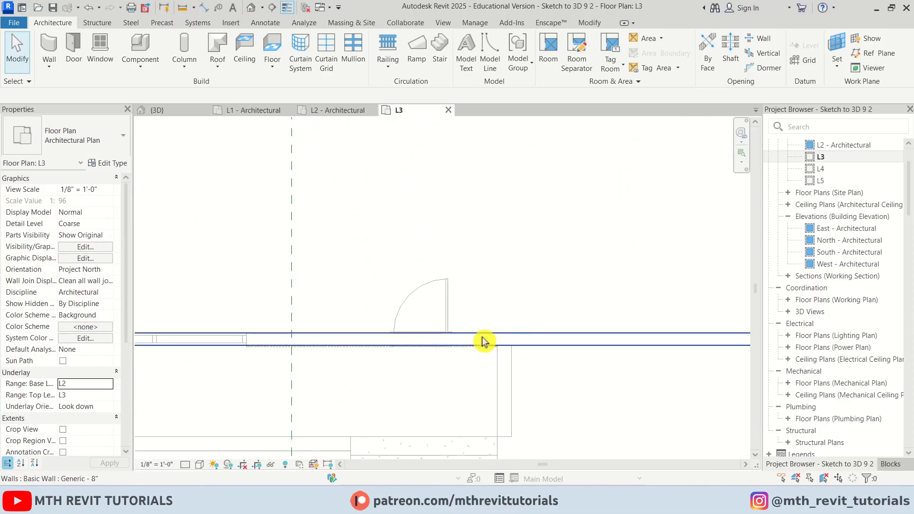
click(49, 48)
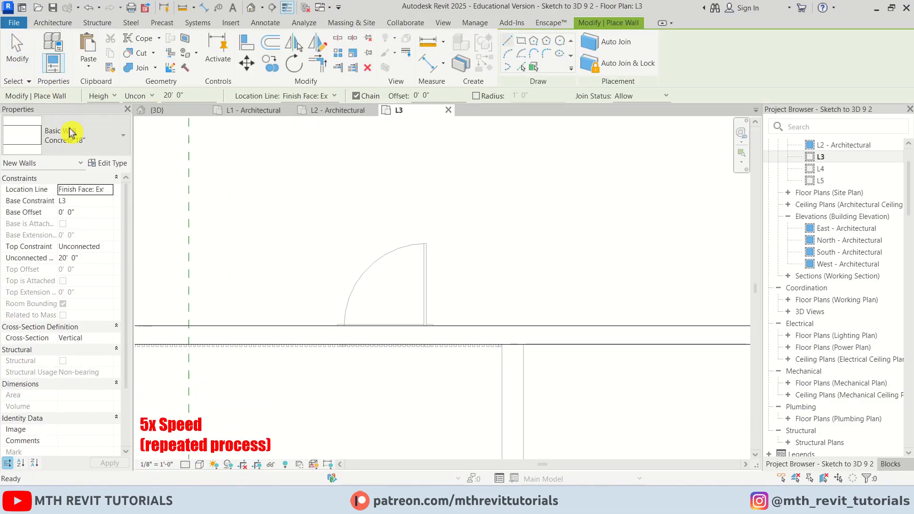
click(71, 133)
scroll(91, 343, up, 5)
click(64, 250)
scroll(501, 357, up, 4)
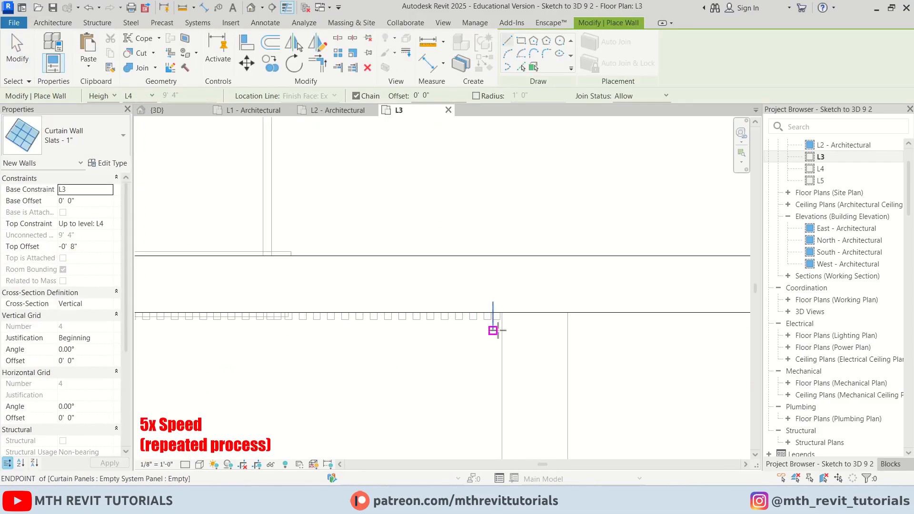
click(502, 310)
scroll(381, 314, down, 1)
middle_drag(362, 312, 489, 314)
text(1/)
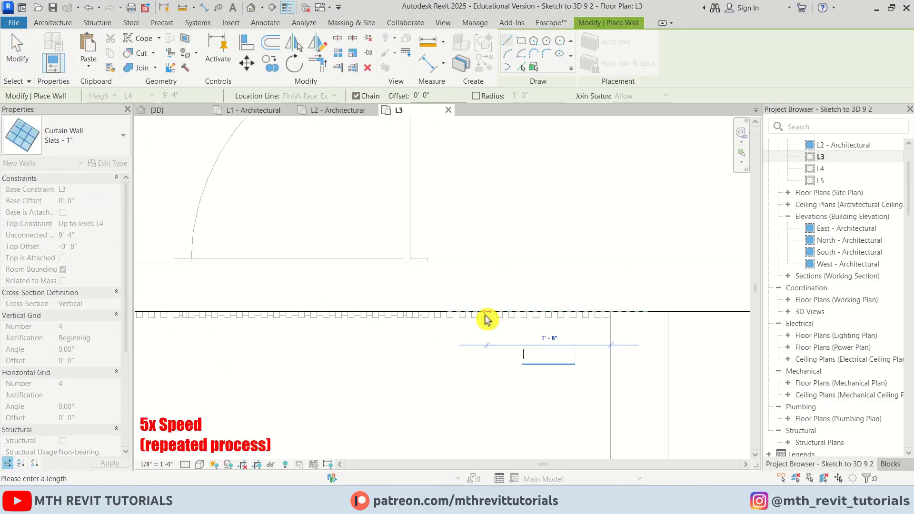
text(2)
key(Return)
key(Escape)
key(Escape)
Move the new L3 slat wall outward so its slats line up with the slats of the level below.
scroll(636, 319, up, 2)
click(590, 310)
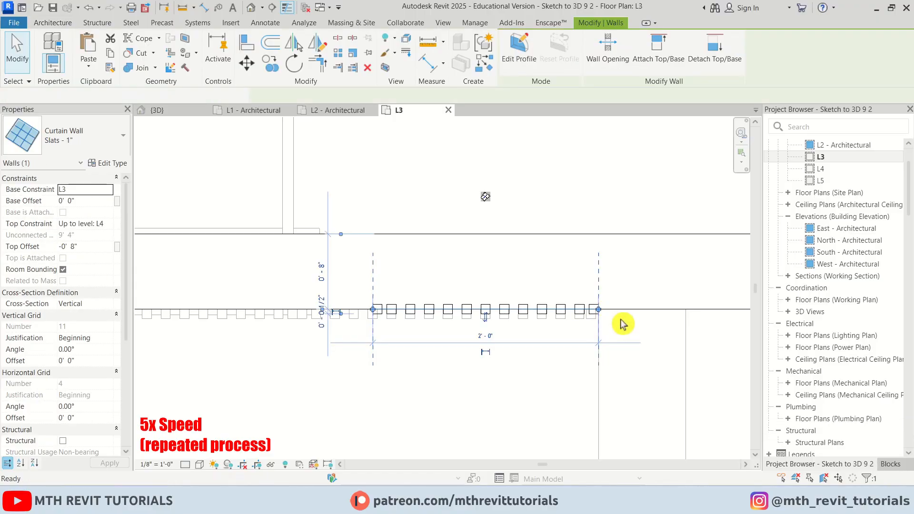
key(m)
key(v)
scroll(622, 318, up, 3)
click(553, 280)
click(555, 295)
scroll(555, 310, down, 3)
key(Escape)
click(250, 8)
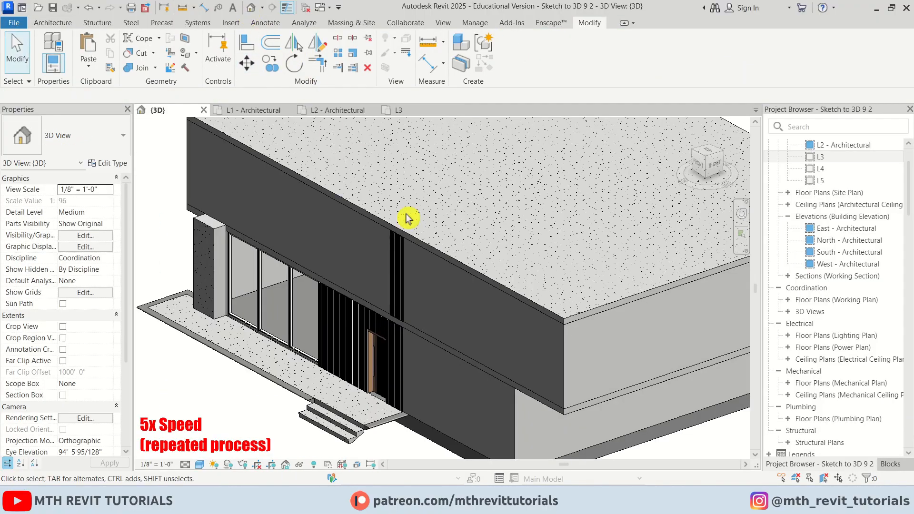
shift+middle_drag(408, 218, 538, 382)
scroll(565, 255, up, 2)
Draw a 9' long Storefront 2 curtain wall on L3 in the front wall, running west from the west end of the slats.
click(399, 110)
middle_drag(434, 381, 510, 378)
scroll(594, 357, down, 1)
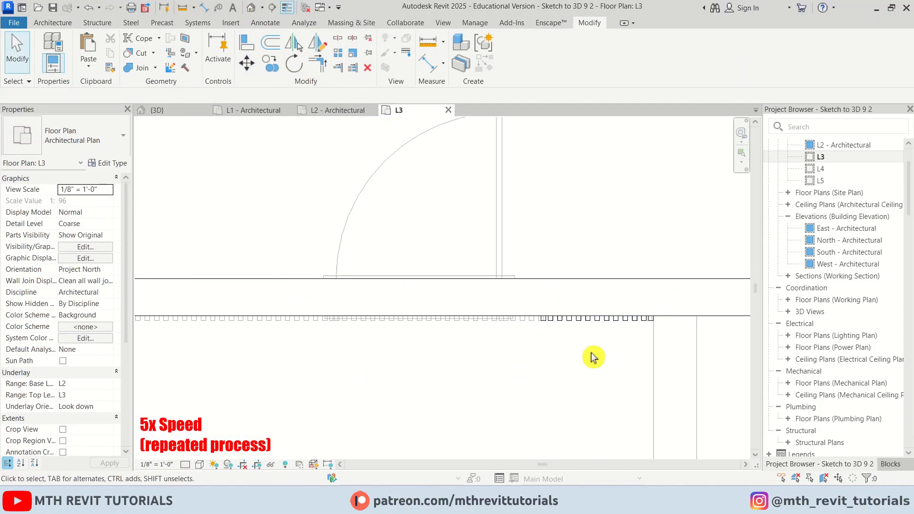
scroll(593, 357, down, 2)
click(50, 23)
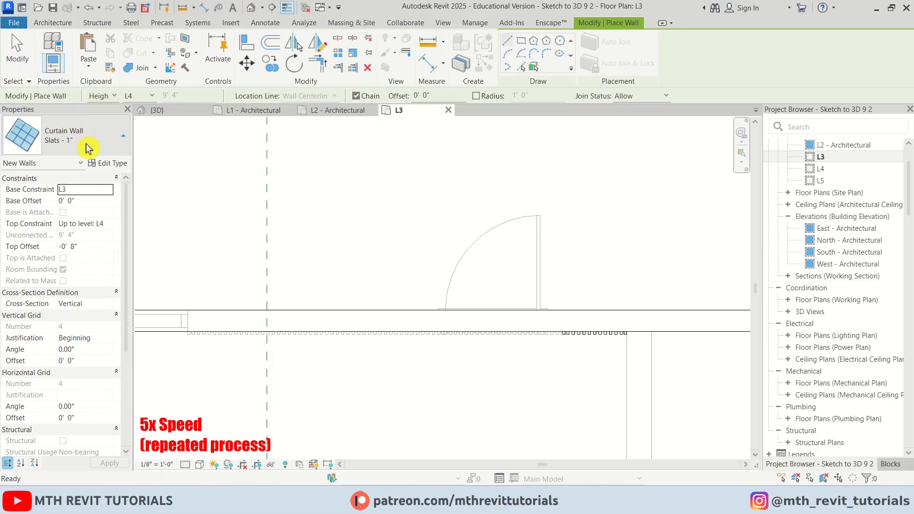
click(95, 138)
click(76, 301)
scroll(557, 320, down, 1)
scroll(557, 320, down, 1)
click(557, 320)
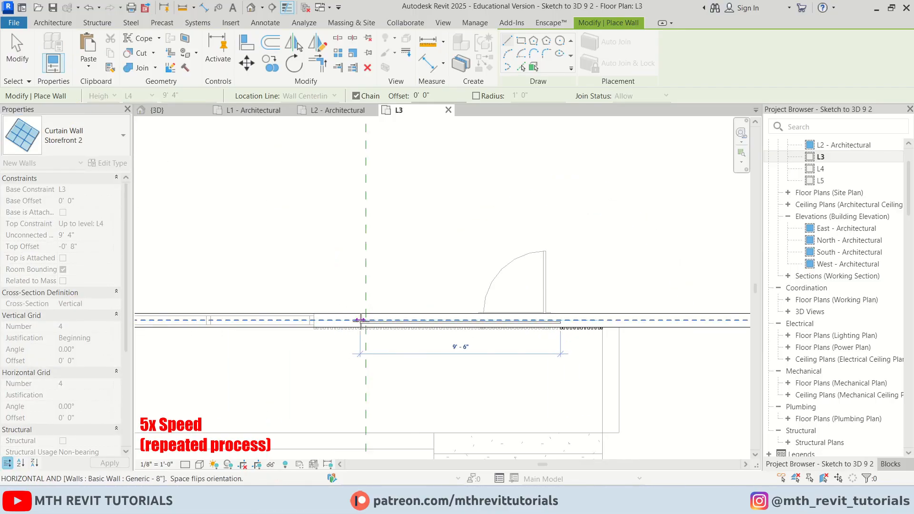
text(9')
key(Return)
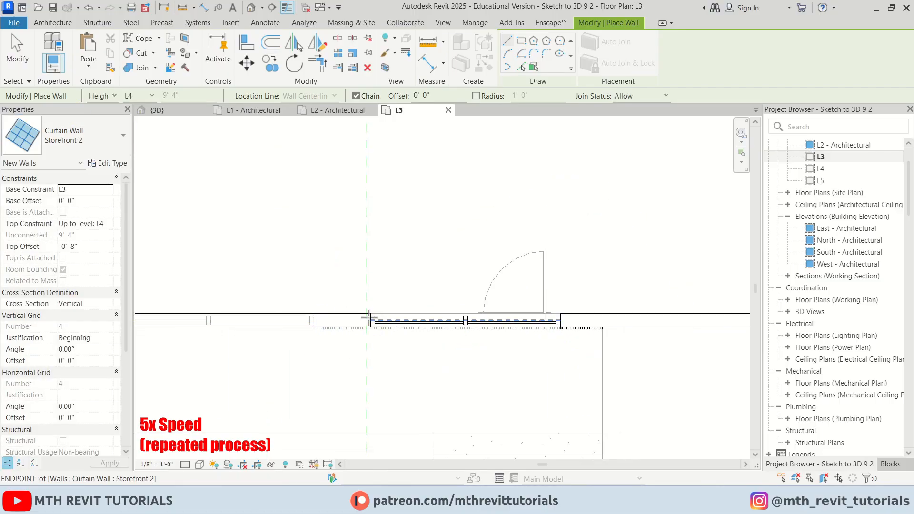
scroll(532, 373, up, 1)
key(Escape)
key(Escape)
click(638, 343)
key(c)
key(s)
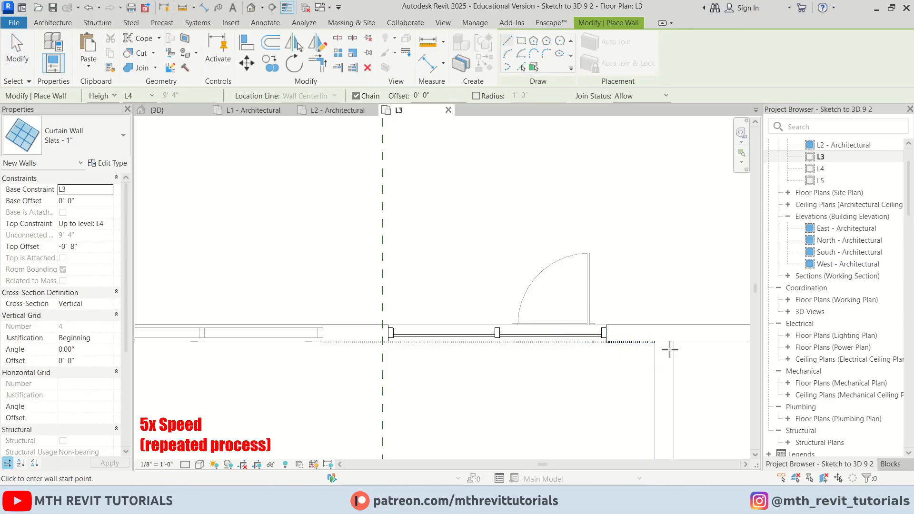
key(Escape)
click(643, 344)
click(563, 354)
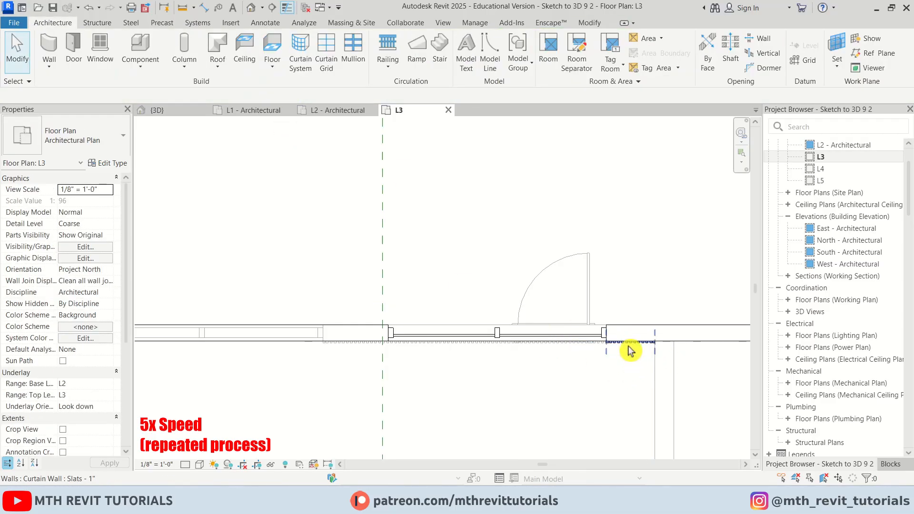
Copy the L3 Slats - 1" curtain wall to the west end of the new storefront, with the slats meeting the storefront's edge.
click(628, 344)
click(270, 64)
scroll(651, 363, up, 4)
click(666, 310)
scroll(666, 314, down, 3)
middle_drag(190, 315, 667, 342)
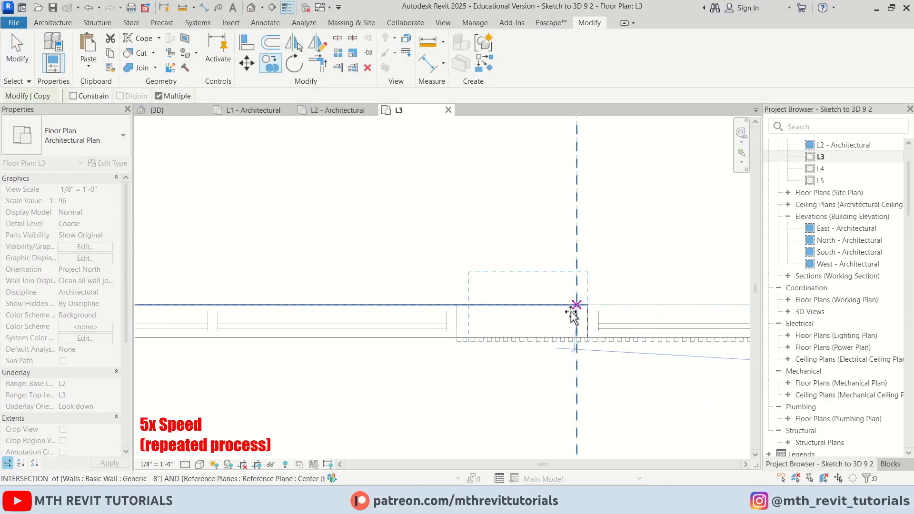
scroll(585, 345, up, 3)
click(590, 332)
scroll(588, 385, down, 5)
key(Escape)
Lengthen the copied slat wall westward to about the middle of the storefront on the level below.
scroll(535, 376, down, 2)
drag(535, 377, 423, 377)
middle_drag(408, 422, 453, 434)
key(Escape)
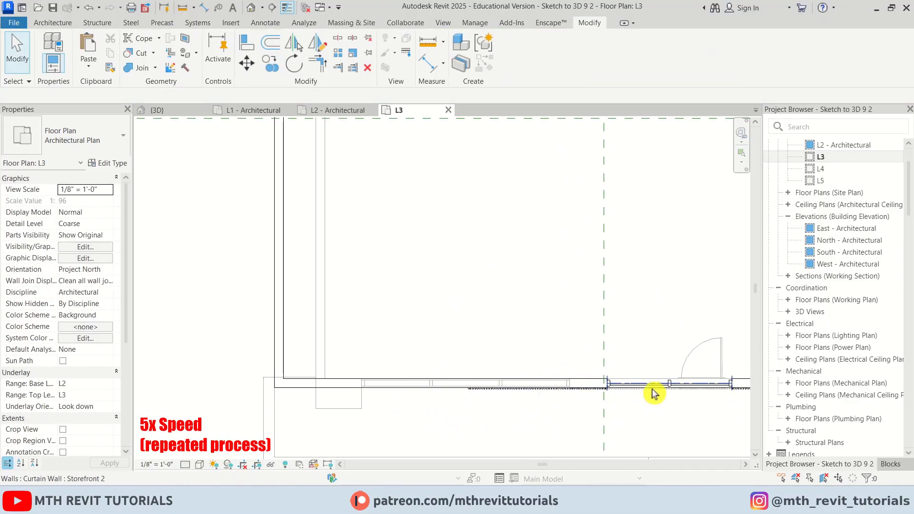
Draw a Storefront 2 curtain wall on L3 from the west end of the slats to the west face of the concrete corner wall below.
click(650, 387)
key(c)
key(s)
scroll(469, 379, up, 1)
click(469, 379)
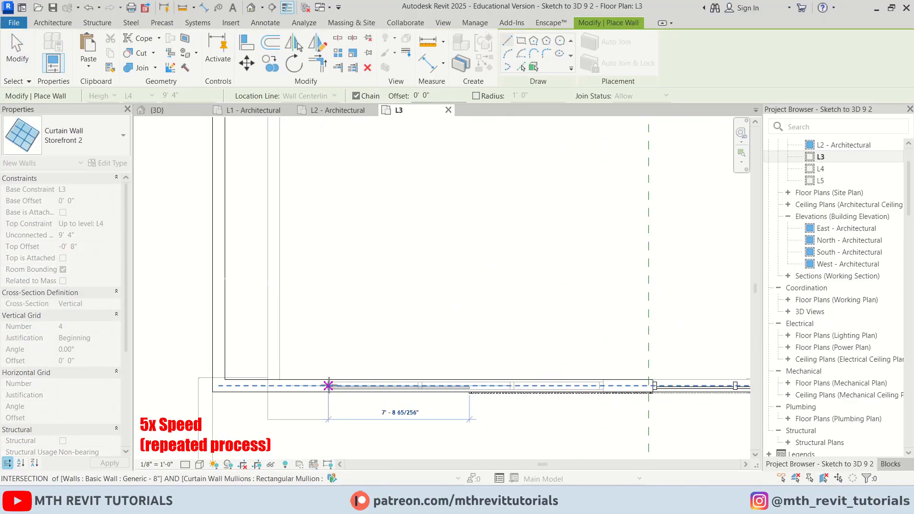
middle_drag(295, 384, 290, 380)
click(261, 381)
key(Escape)
key(Escape)
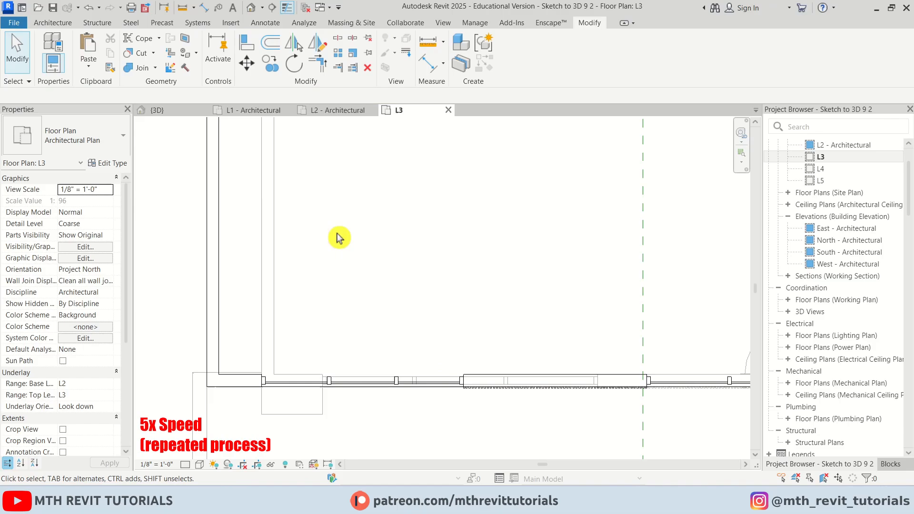
Set the top offset of the four L3 storefront and slat curtain walls to -2' 0" in the 3D view.
click(173, 111)
scroll(383, 322, down, 3)
shift+middle_drag(384, 323, 362, 314)
scroll(341, 305, up, 2)
scroll(290, 267, down, 2)
scroll(257, 257, up, 5)
ctrl+click(451, 185)
ctrl+click(451, 185)
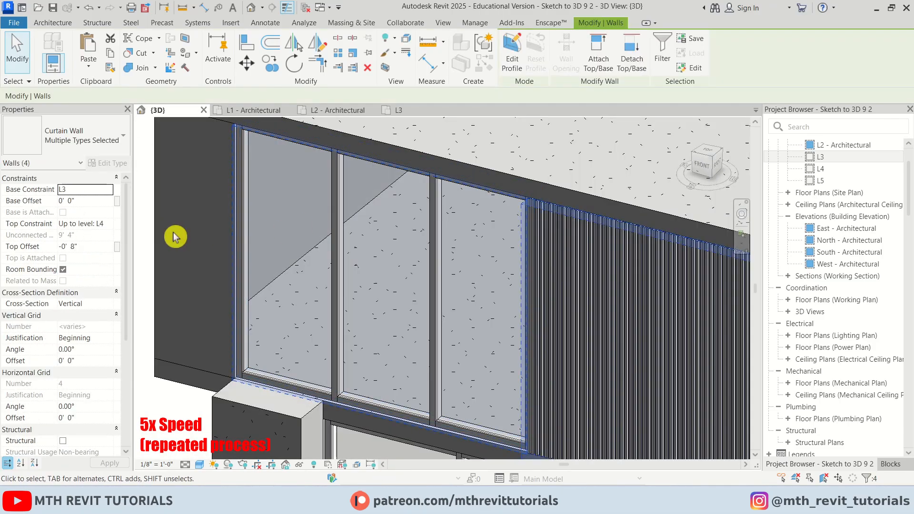
click(102, 248)
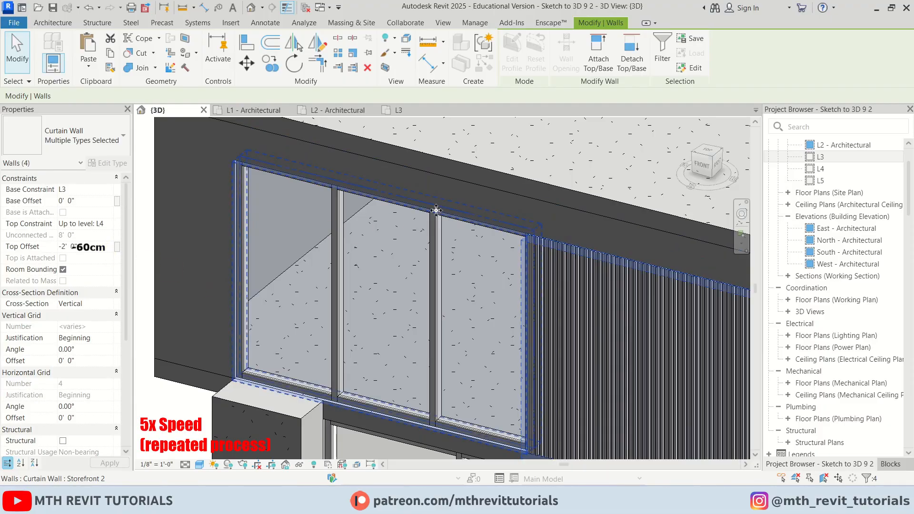
Set the base offset of the four selected L3 curtain walls to 1' 0".
scroll(356, 262, down, 3)
scroll(514, 367, up, 4)
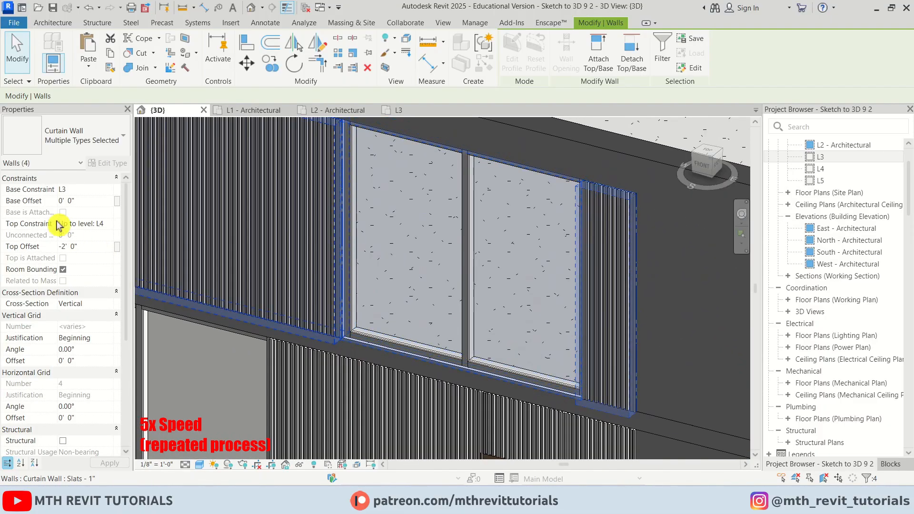
click(85, 202)
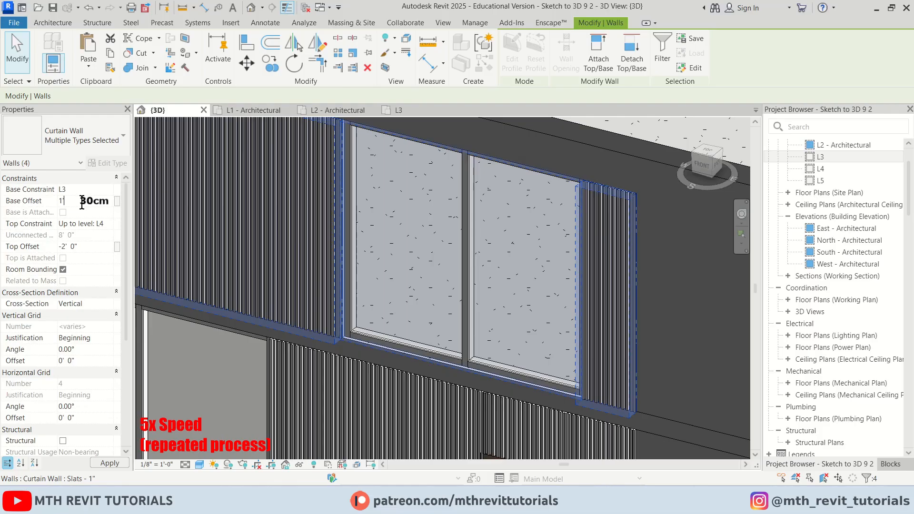
key(Escape)
scroll(231, 318, down, 6)
scroll(248, 310, up, 3)
Draw a 6' long Storefront 2 curtain wall in the L3 front wall near the east corner, starting 6" beyond the ground-floor east wall.
click(412, 112)
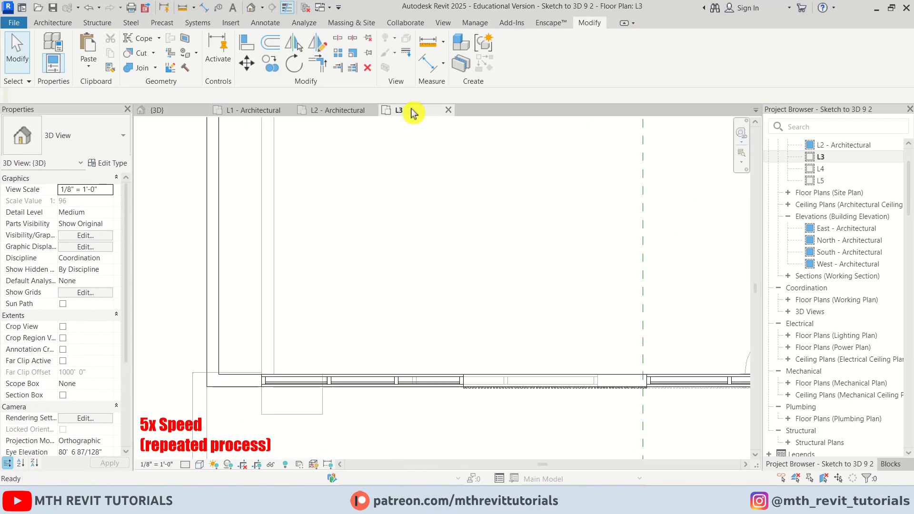
click(370, 382)
key(c)
key(s)
scroll(271, 272, down, 3)
middle_drag(510, 337, 217, 333)
scroll(367, 323, up, 3)
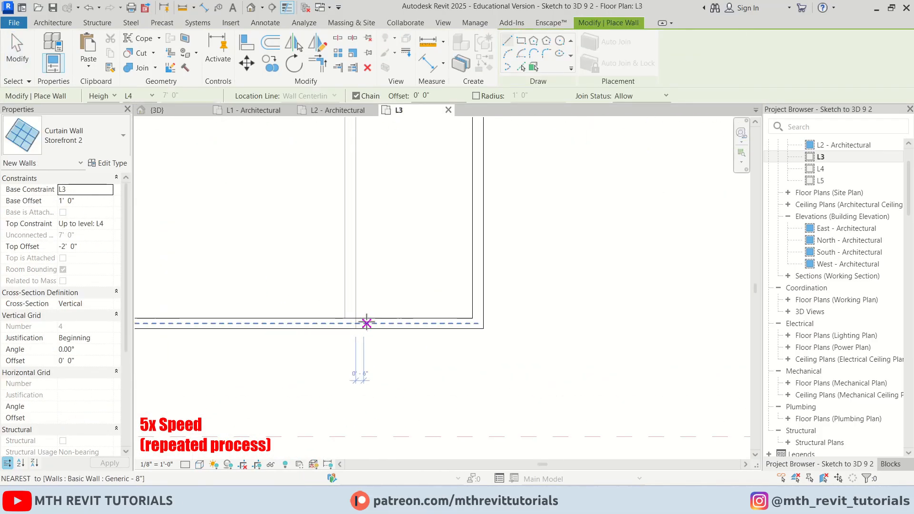
click(366, 324)
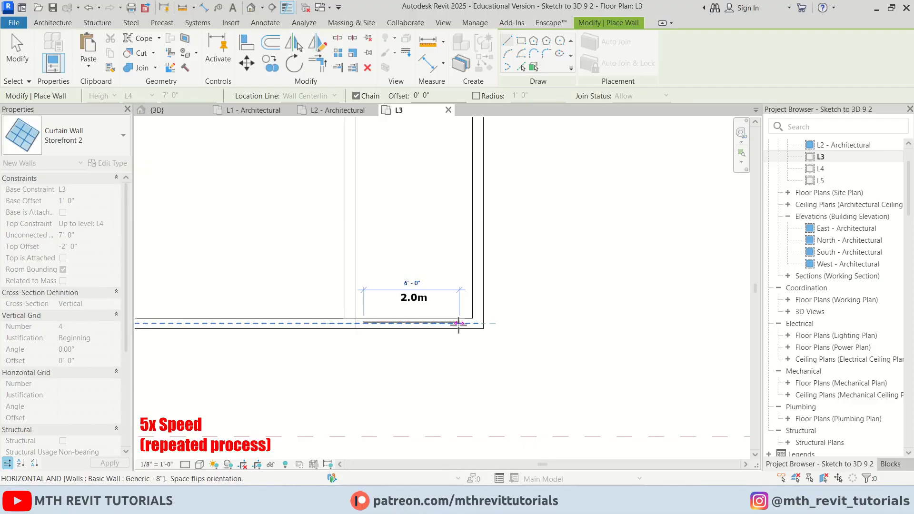
click(459, 324)
key(Escape)
key(Escape)
Examine the new east corner window and the complete front facade from several angles in the 3D view.
click(169, 112)
scroll(358, 342, up, 2)
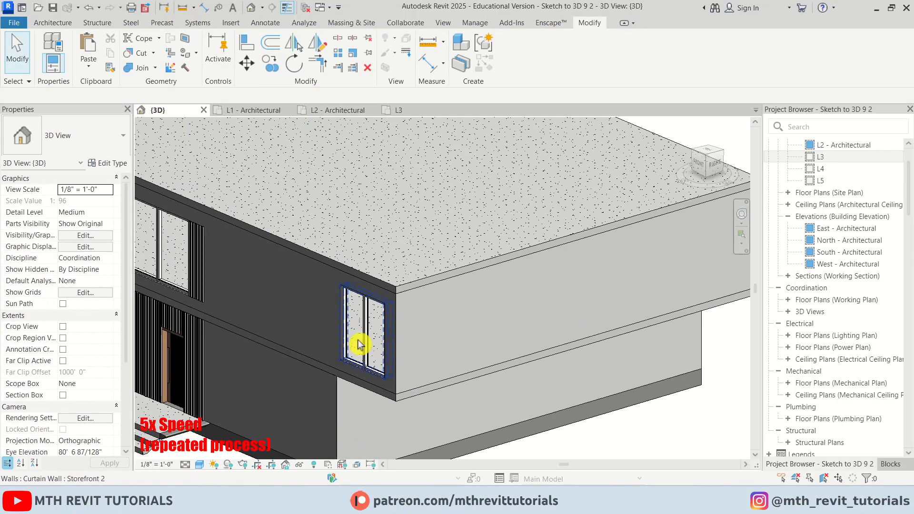
scroll(149, 239, up, 1)
scroll(383, 379, up, 3)
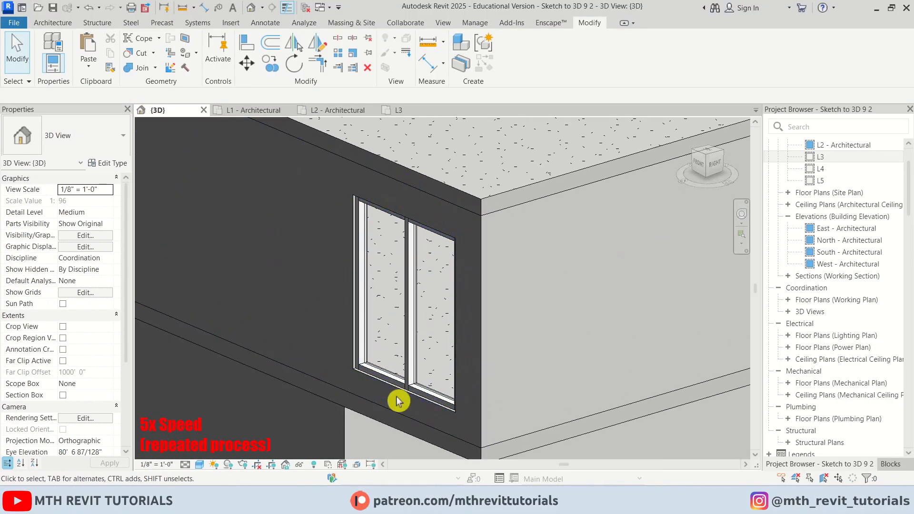
scroll(467, 310, down, 6)
shift+middle_drag(473, 321, 545, 402)
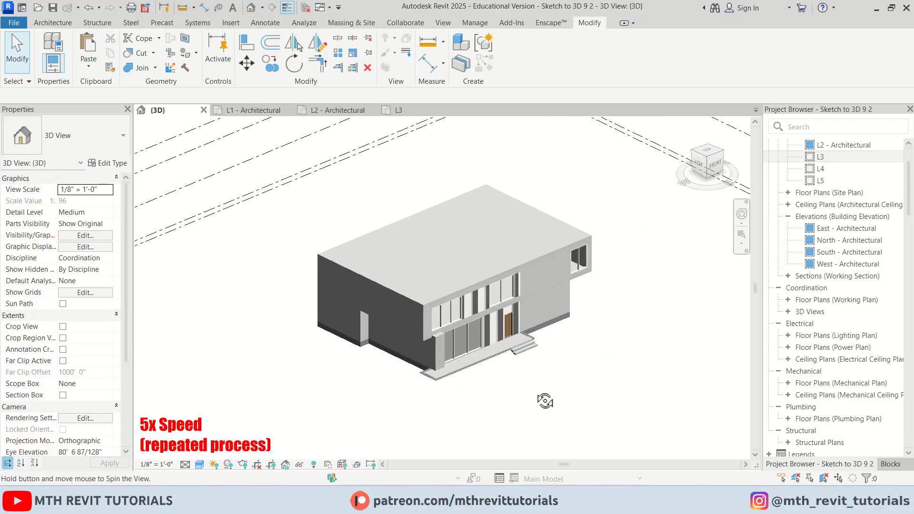
scroll(588, 305, up, 3)
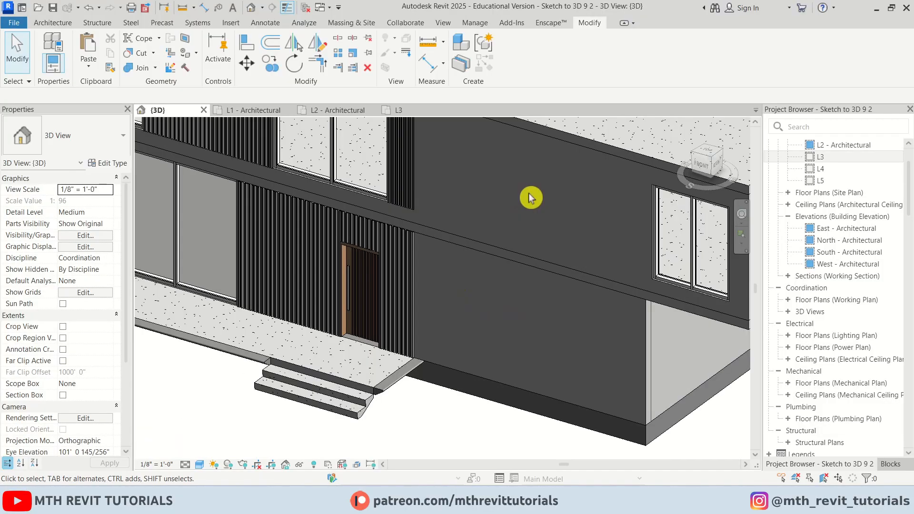
scroll(529, 195, down, 2)
scroll(519, 256, up, 1)
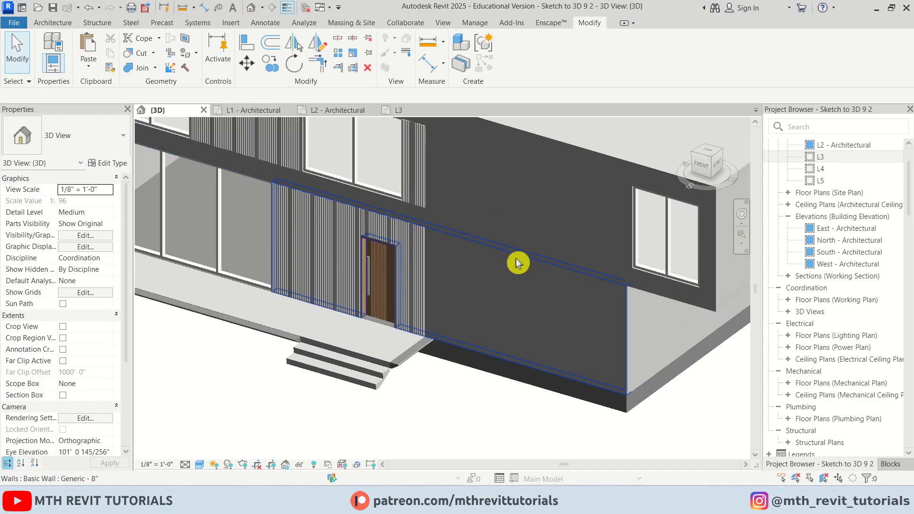
scroll(511, 221, up, 2)
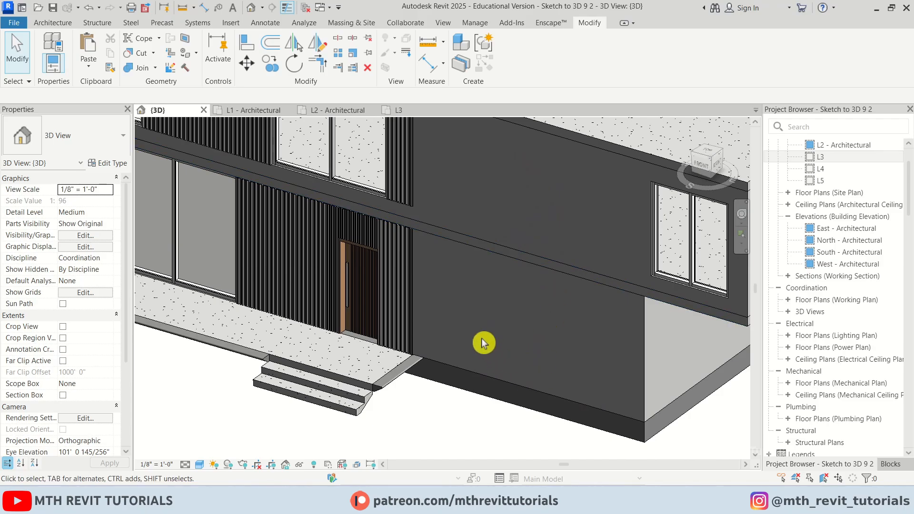
scroll(838, 215, up, 2)
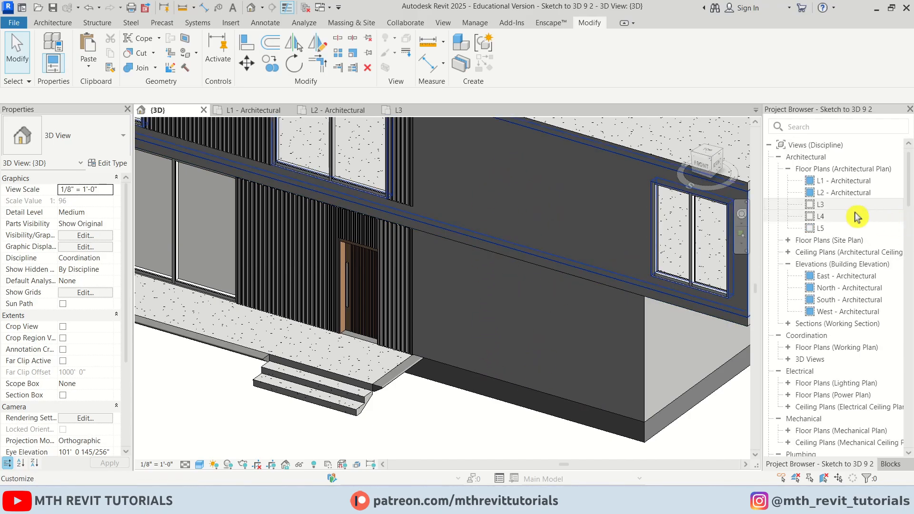
Open the L2 - Architectural floor plan.
click(838, 196)
double_click(836, 194)
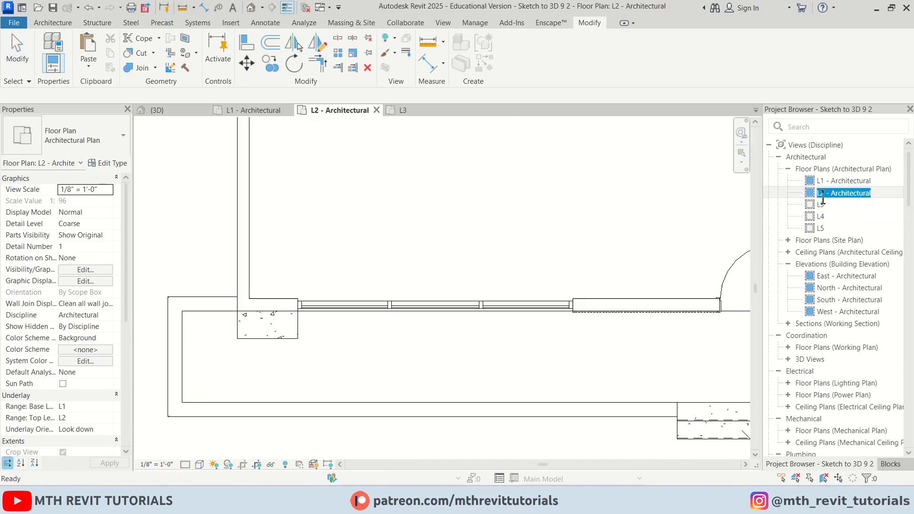
Draw a 5'-0" long Storefront 2 curtain wall in the L2 front wall, starting 3'-0" beyond the entrance porch edge.
click(454, 301)
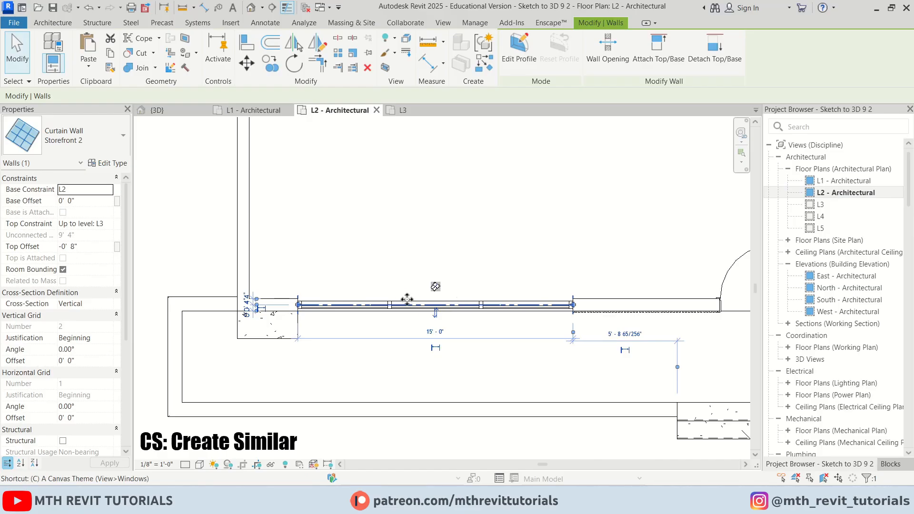
key(s)
scroll(279, 291, down, 3)
middle_drag(585, 373, 439, 397)
scroll(424, 335, up, 2)
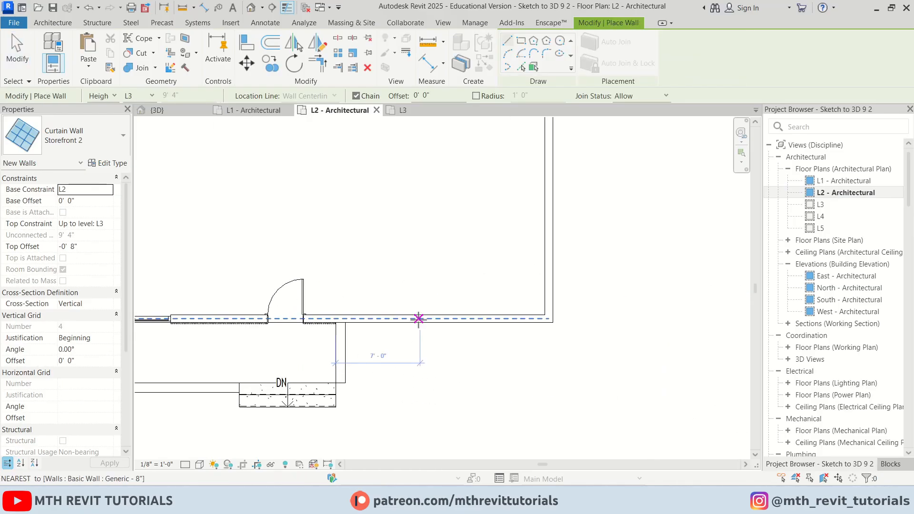
scroll(414, 318, up, 1)
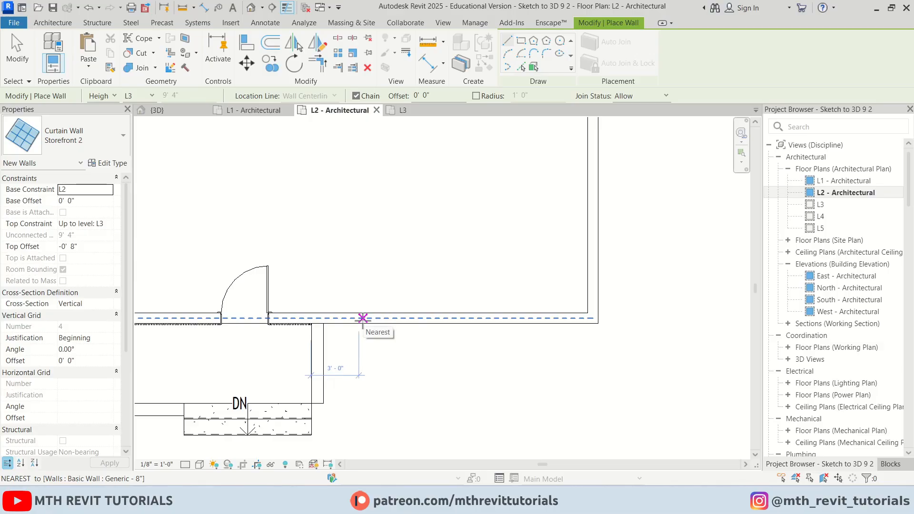
click(360, 318)
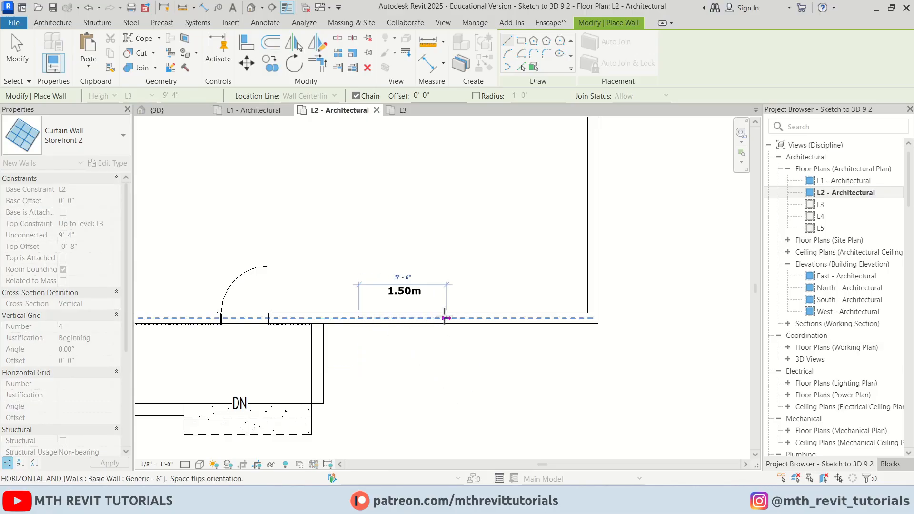
click(439, 319)
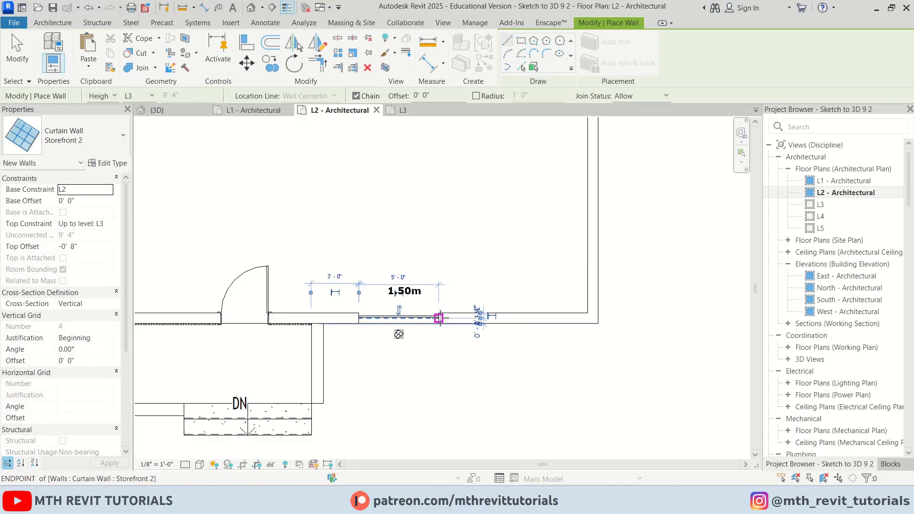
key(Escape)
key(Escape)
In the 3D view, add 2.5" x 5" rectangular mullions to all grid lines of the new curtain wall beside the entrance.
click(251, 10)
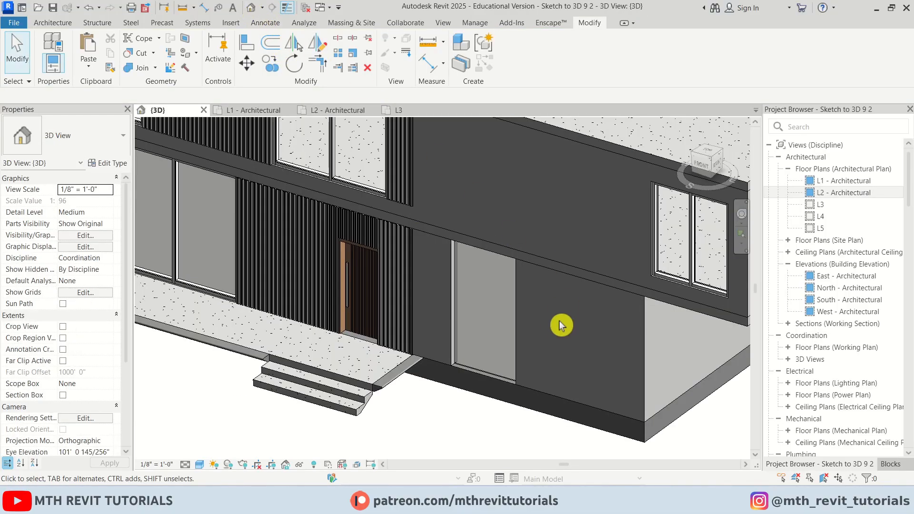
click(492, 373)
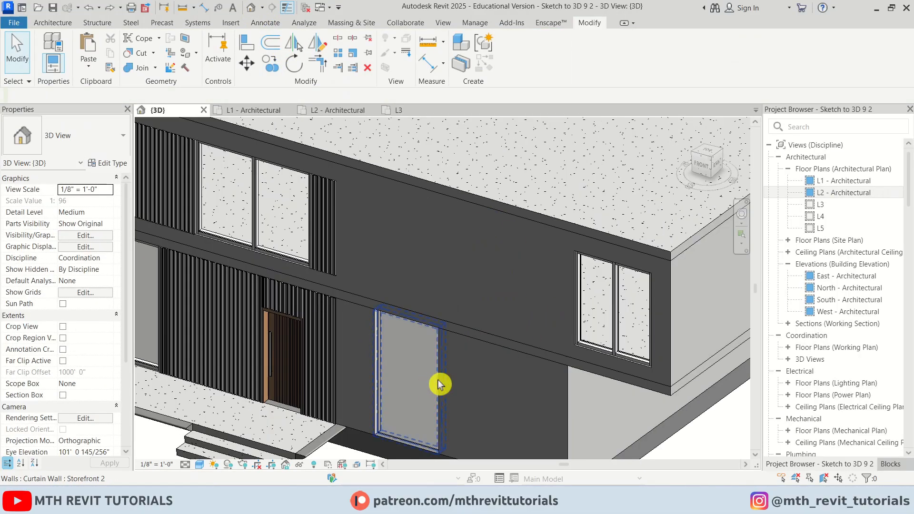
click(438, 380)
key(Escape)
middle_drag(382, 399, 325, 319)
scroll(325, 320, up, 3)
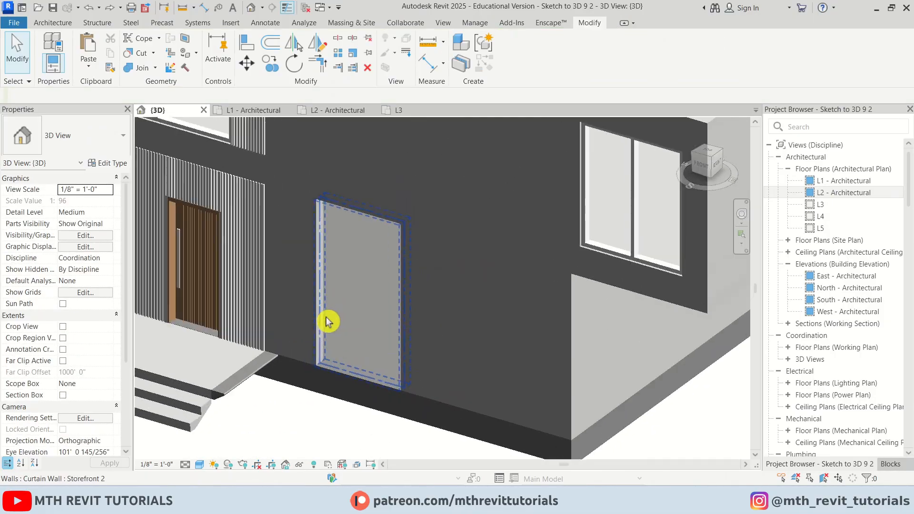
scroll(362, 372, up, 1)
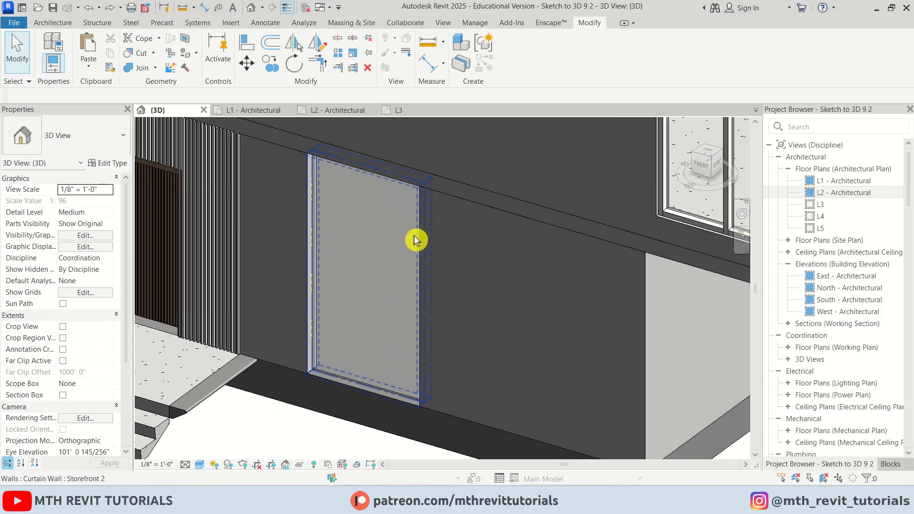
scroll(343, 284, up, 1)
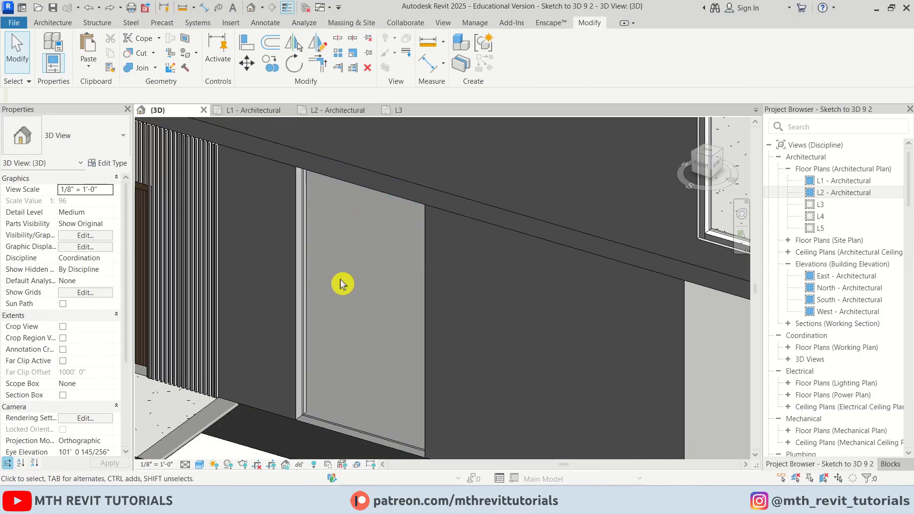
click(53, 23)
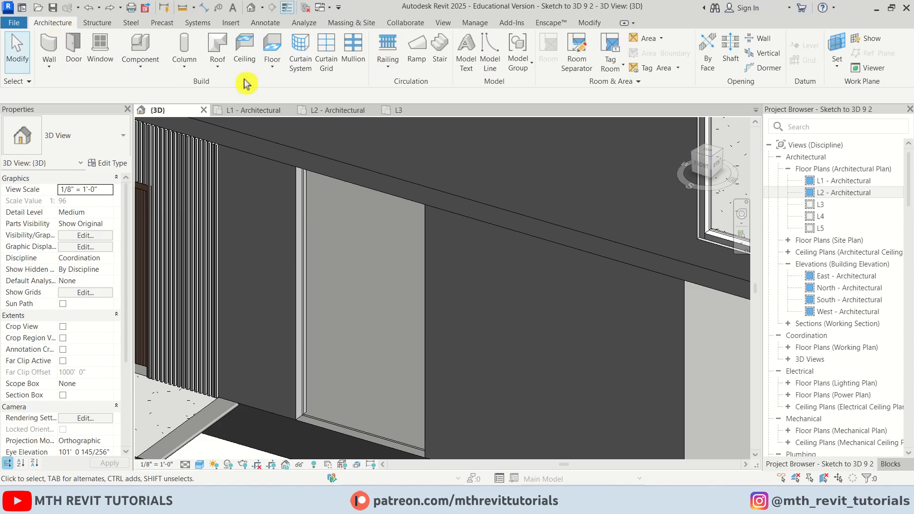
click(364, 66)
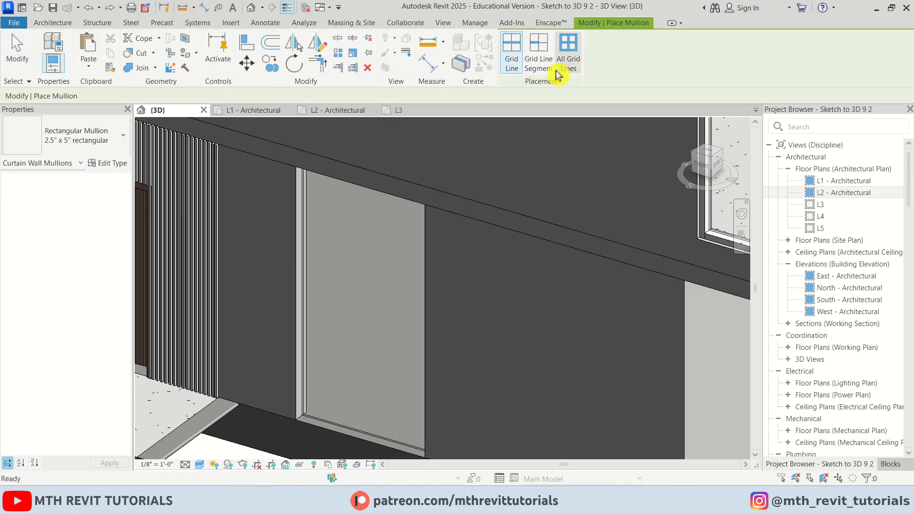
click(567, 72)
click(301, 197)
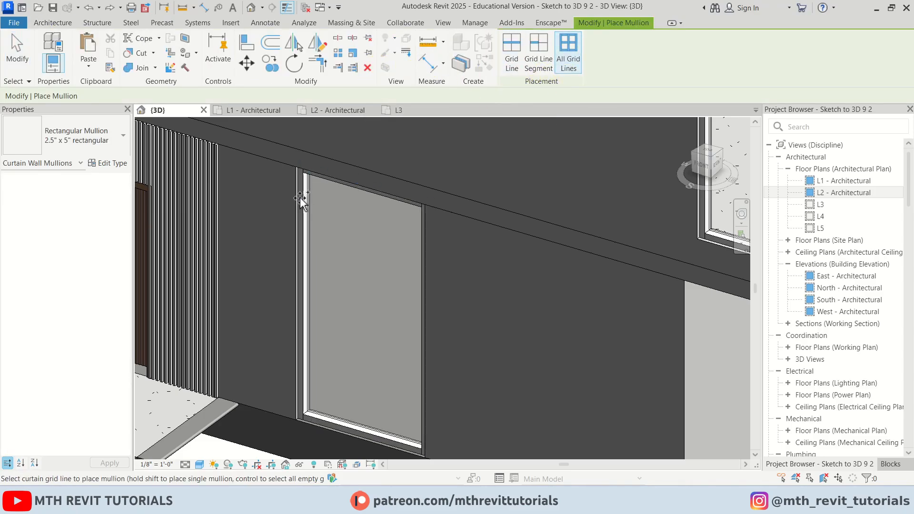
key(Escape)
Copy the framed curtain wall beside the entrance and paste it aligned to level L3.
scroll(333, 303, down, 2)
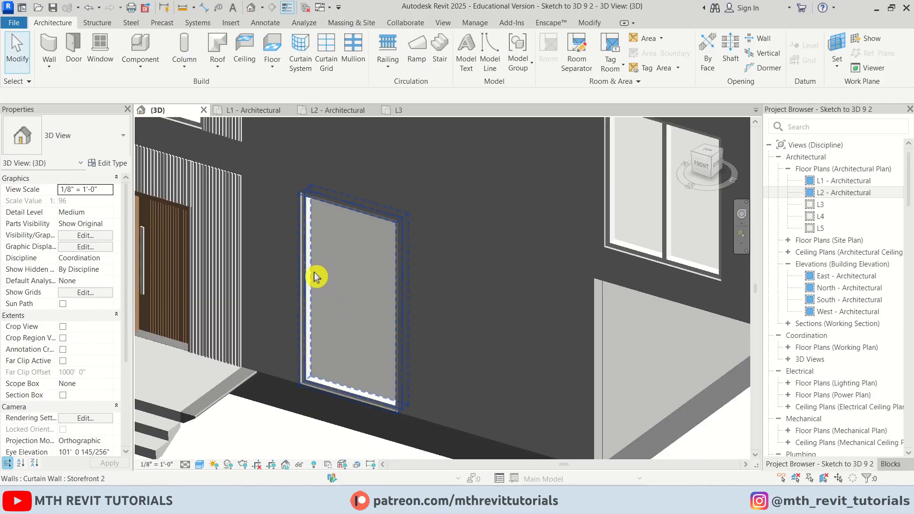
middle_drag(333, 303, 328, 359)
click(392, 327)
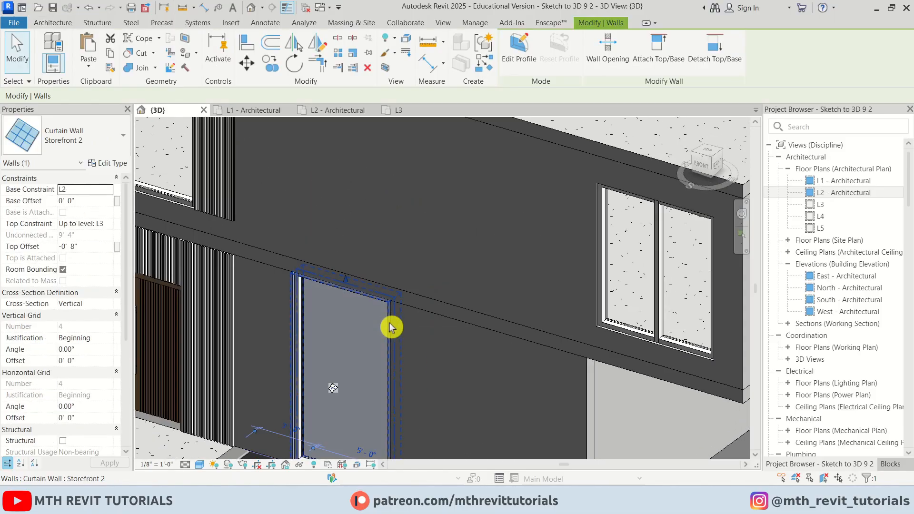
scroll(355, 222, down, 2)
scroll(360, 214, down, 2)
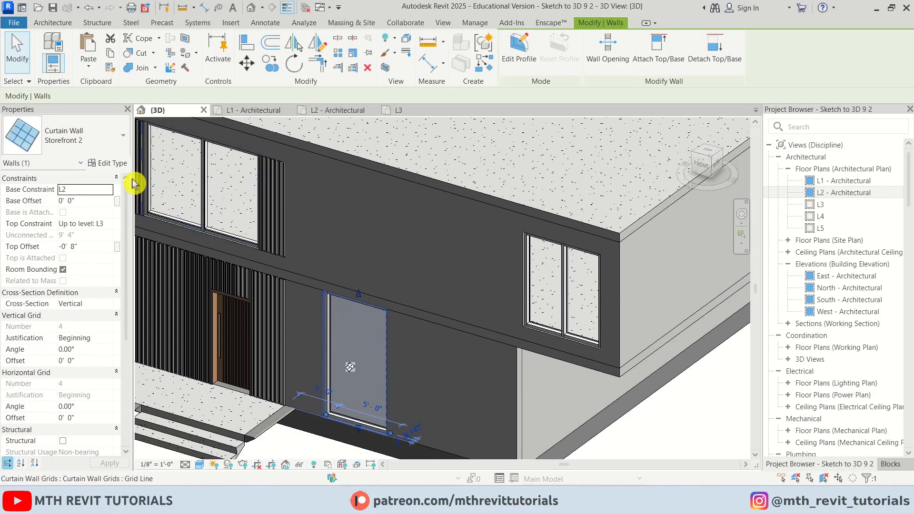
click(111, 53)
click(89, 65)
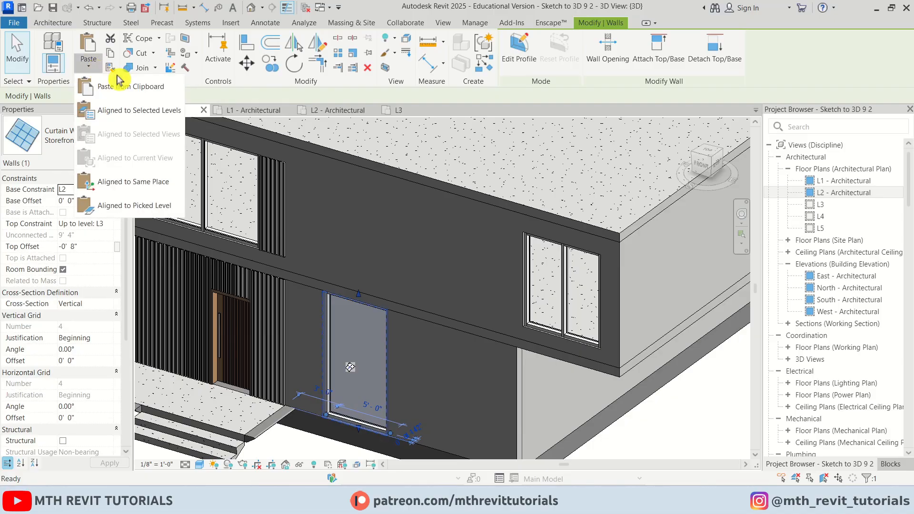
click(178, 115)
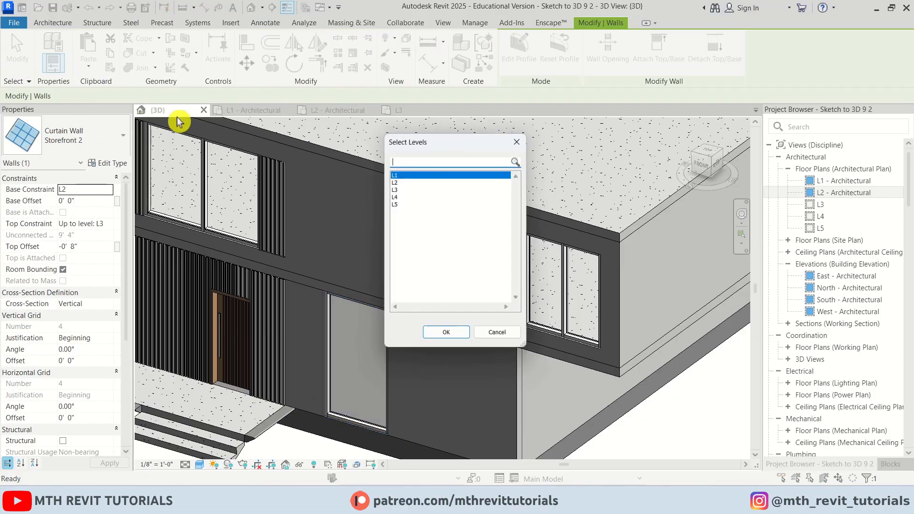
click(395, 188)
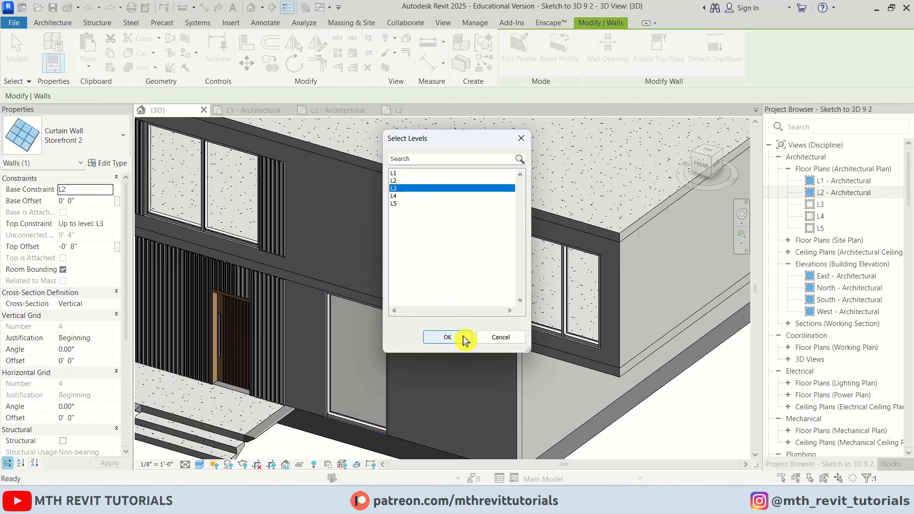
click(448, 337)
Set the top offset of the pasted upper-floor curtain wall to -2'.
scroll(367, 194, up, 3)
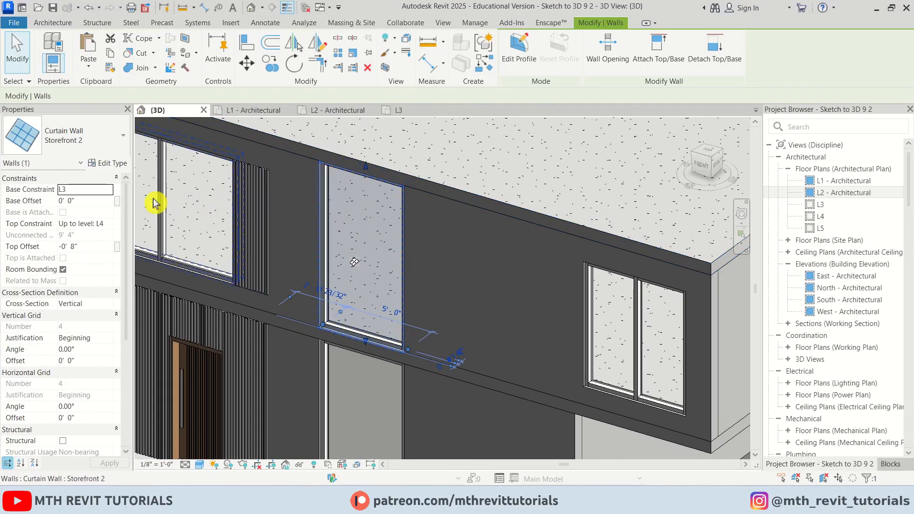
click(88, 247)
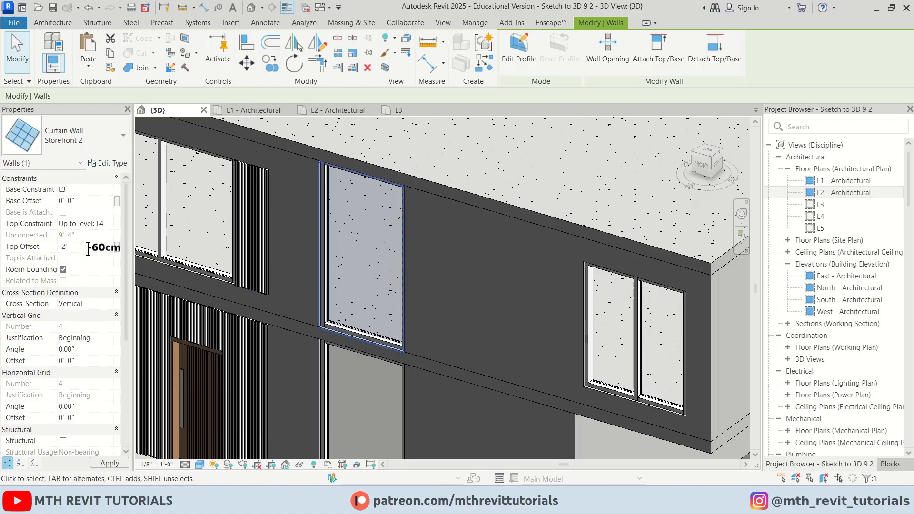
key(Escape)
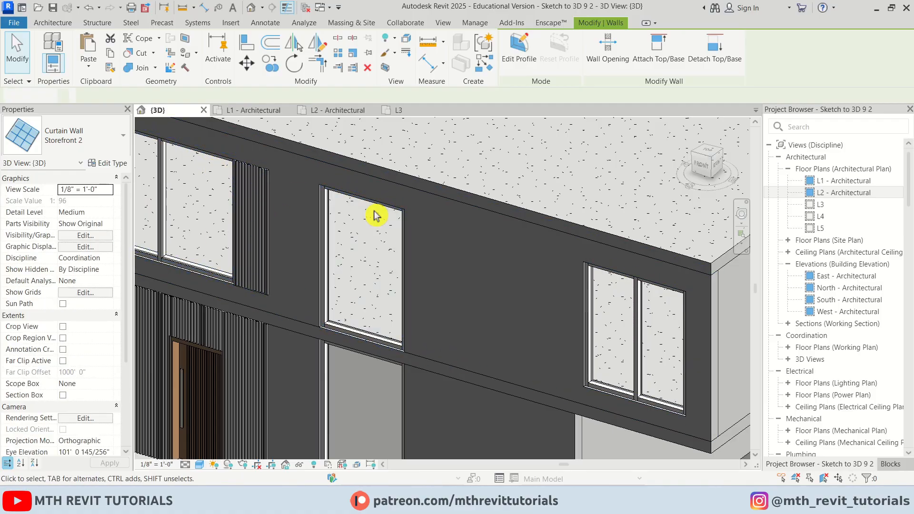
Examine the front facade from several angles and the slab edge running along the entrance porch.
scroll(435, 309, down, 3)
shift+middle_drag(365, 386, 524, 383)
scroll(476, 241, down, 2)
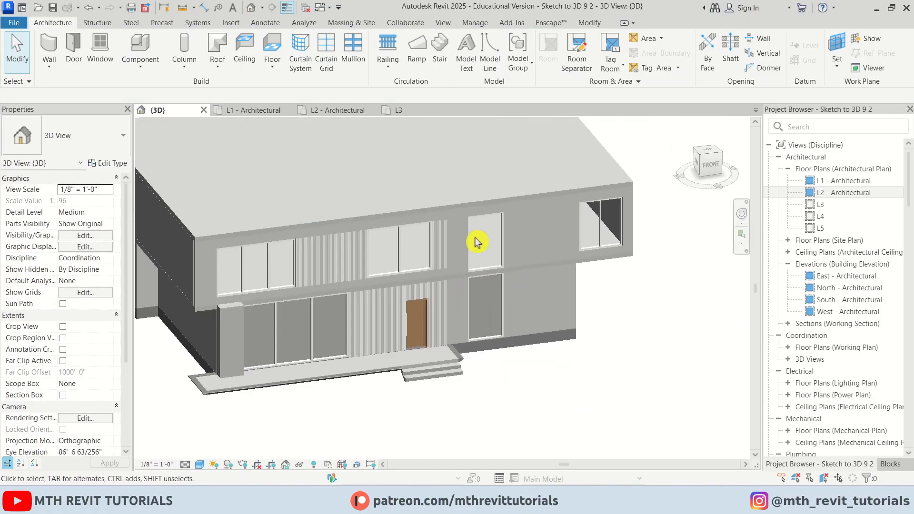
shift+middle_drag(584, 376, 502, 337)
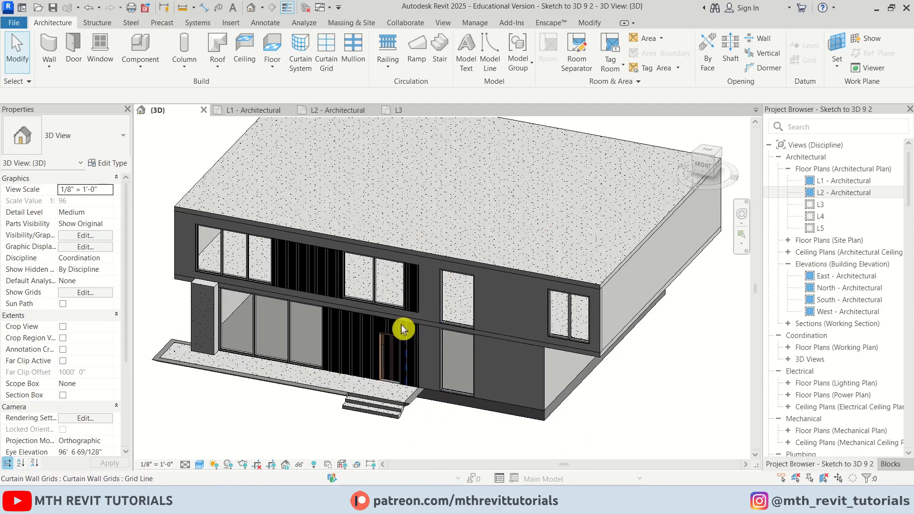
scroll(401, 329, up, 2)
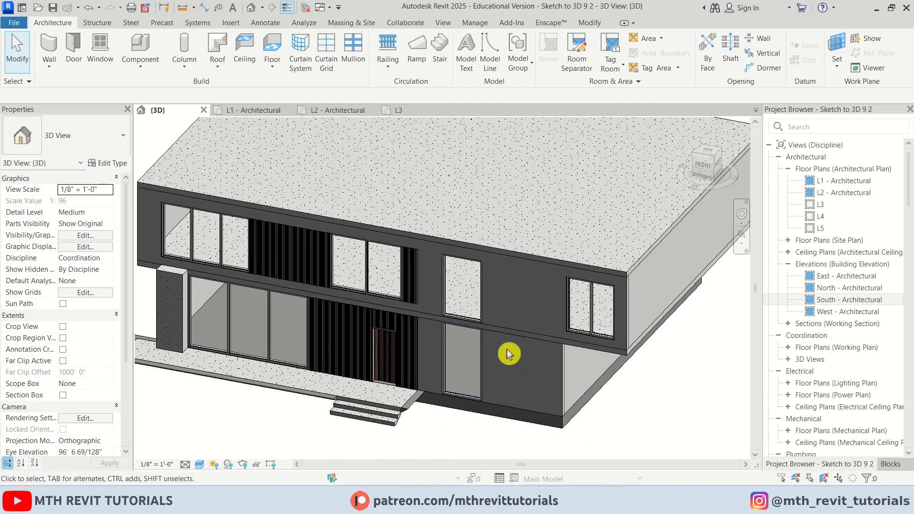
scroll(400, 409, up, 5)
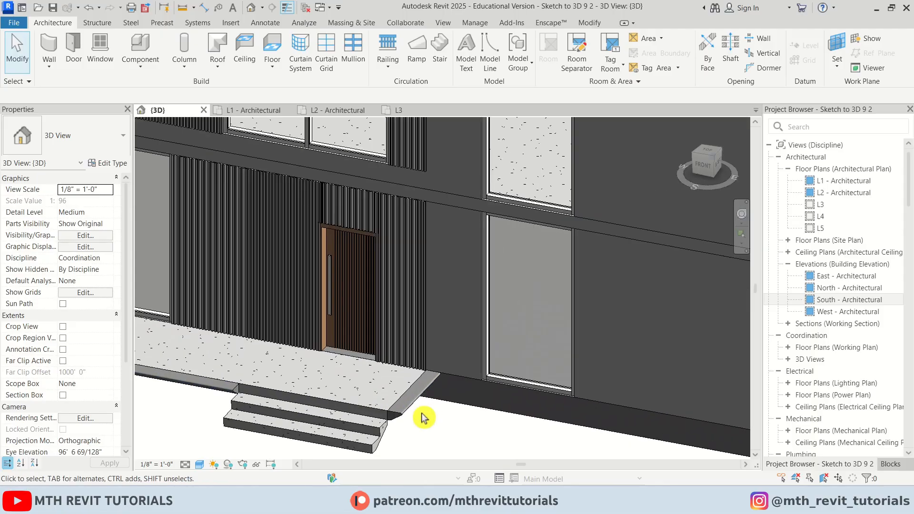
click(410, 417)
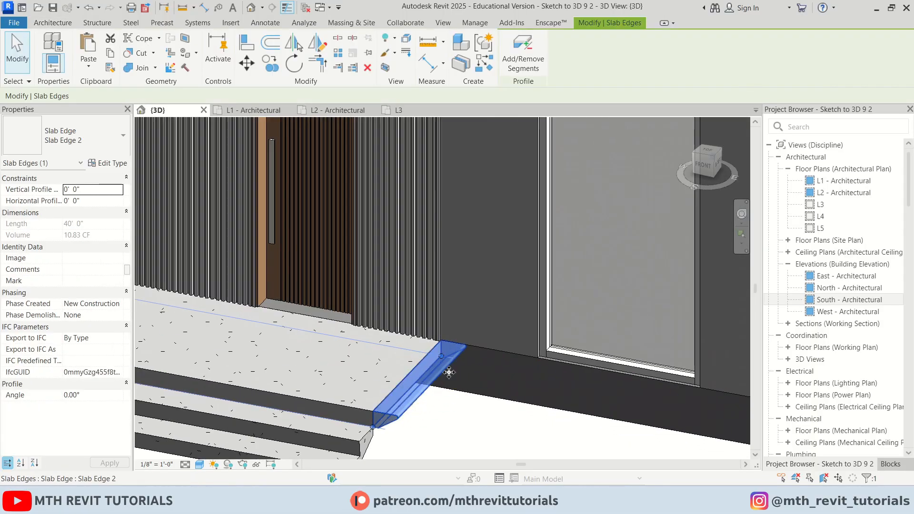
scroll(443, 363, down, 2)
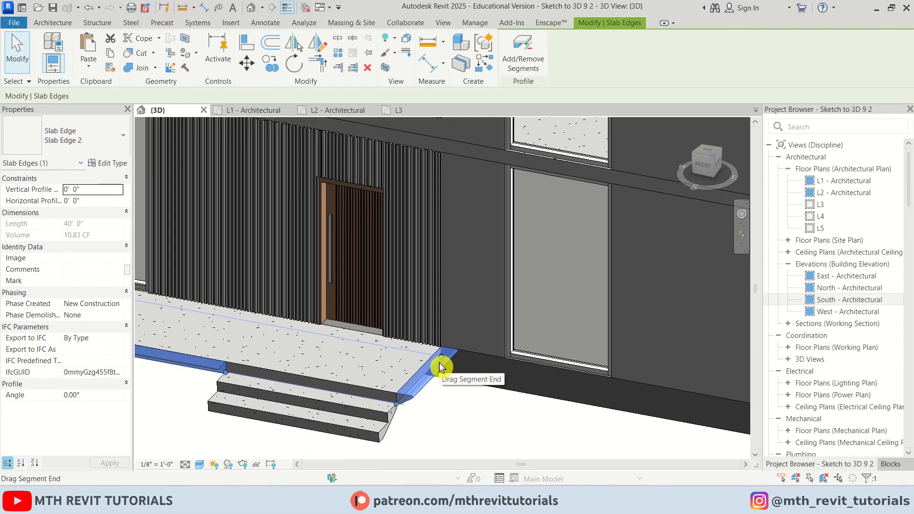
scroll(291, 377, down, 2)
middle_drag(290, 378, 487, 401)
scroll(404, 383, down, 2)
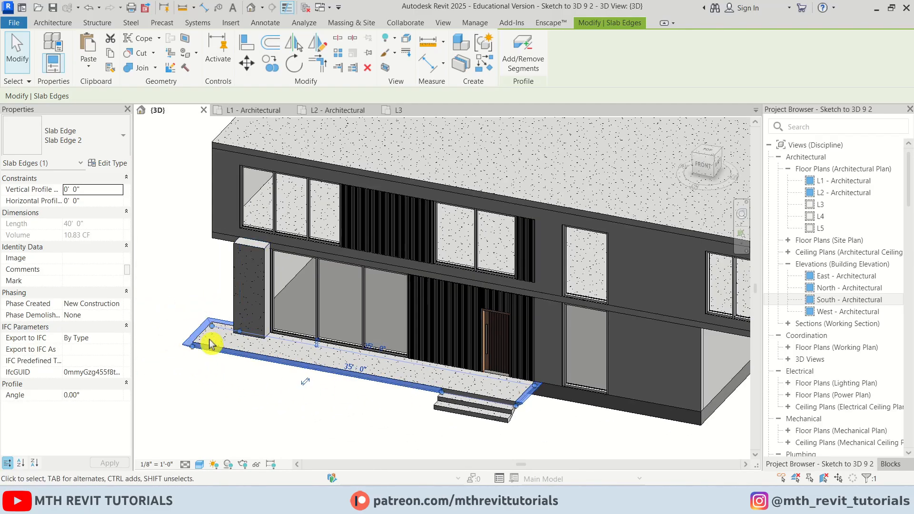
scroll(505, 415, up, 4)
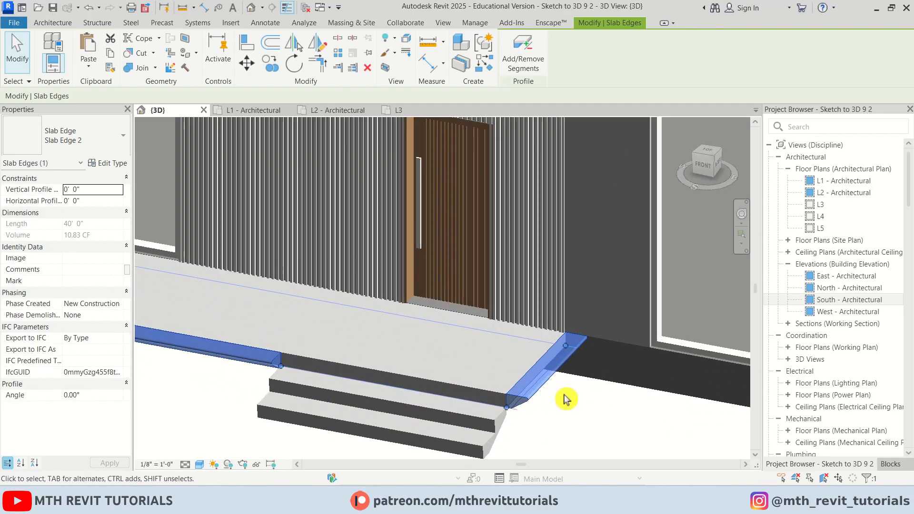
scroll(563, 399, up, 3)
key(Escape)
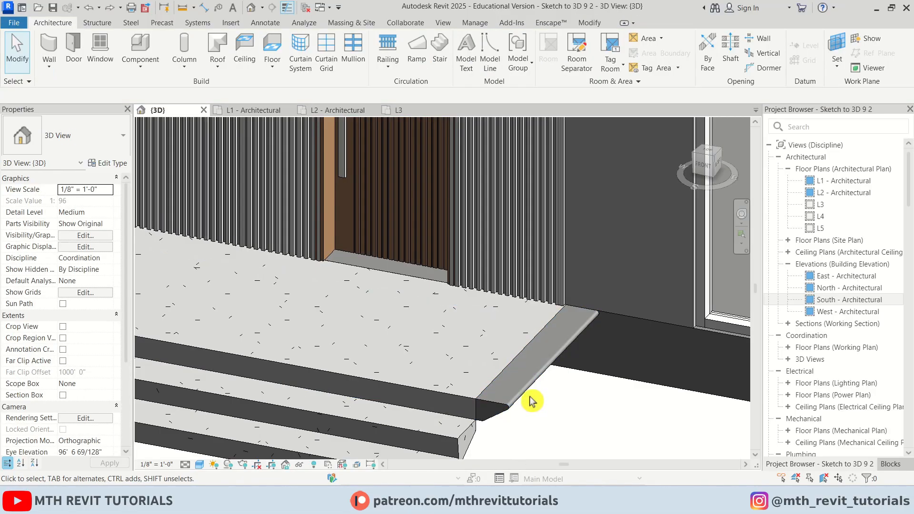
Start editing the segments of the porch slab edge and set the 3D view's visual style to Wireframe.
click(529, 397)
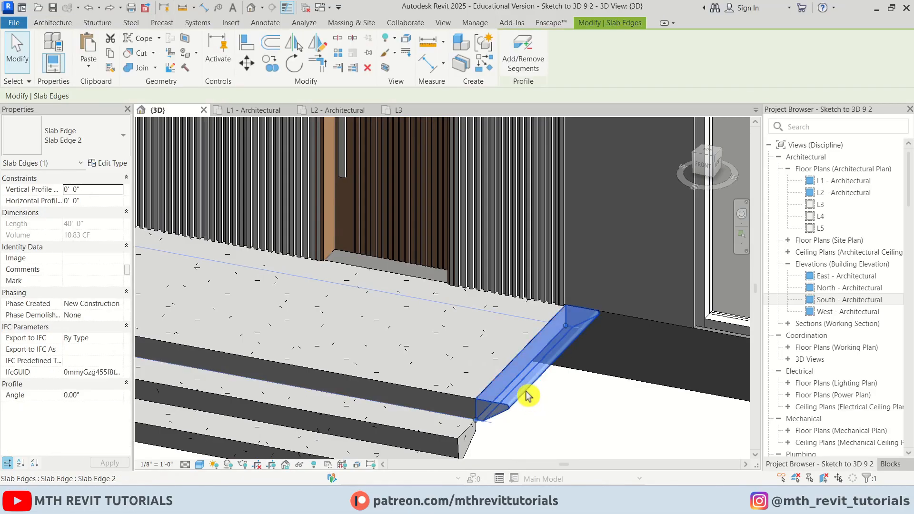
click(524, 62)
scroll(543, 362, up, 3)
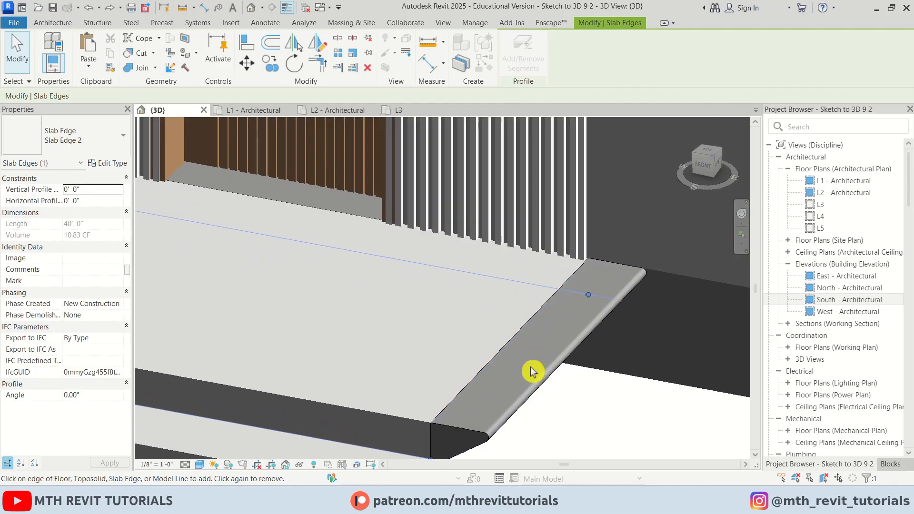
click(185, 464)
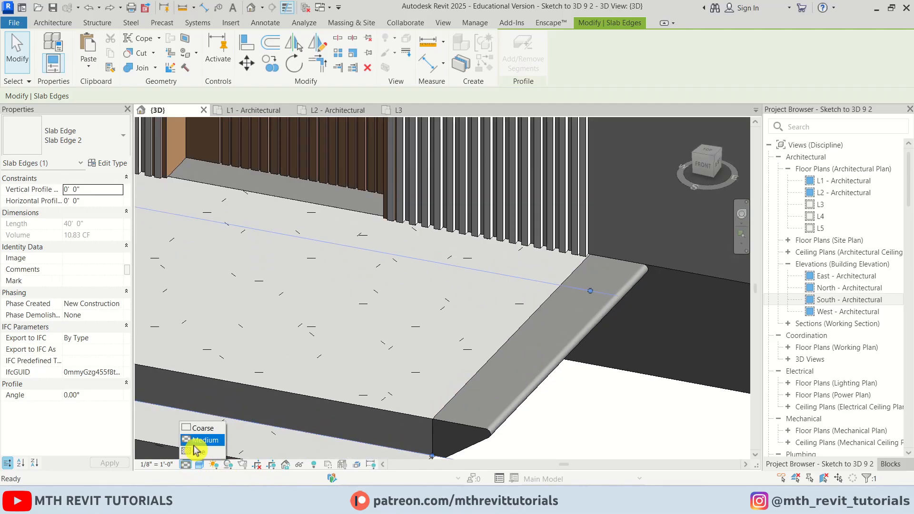
click(199, 465)
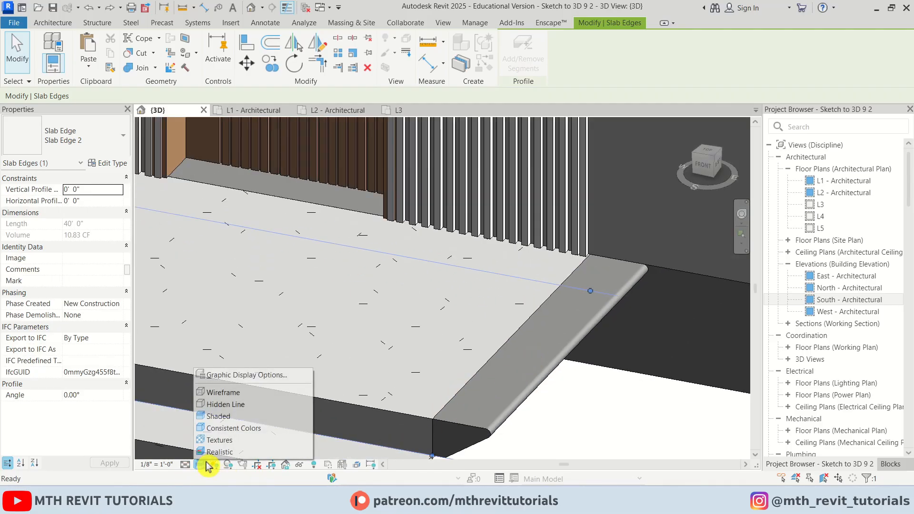
click(229, 405)
scroll(548, 387, up, 3)
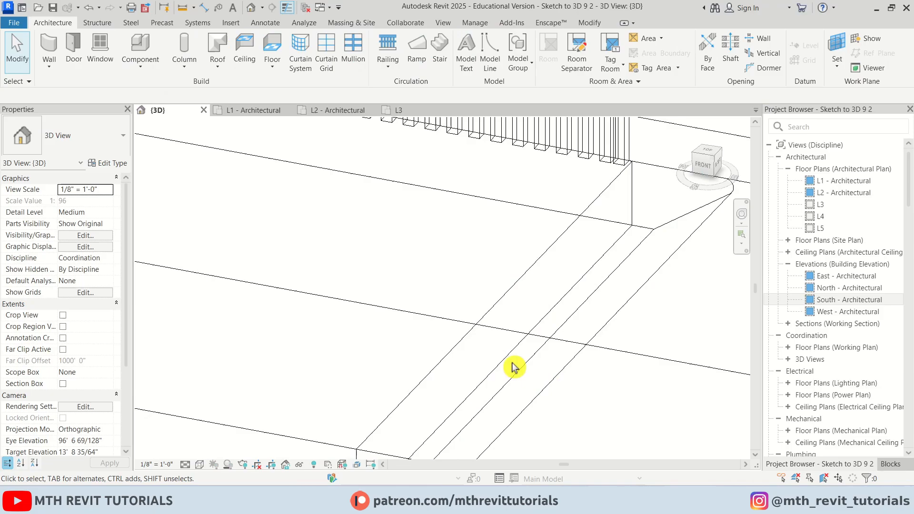
Remove the segment along the short side of the porch from the slab edge with Add/Remove Segments.
click(546, 381)
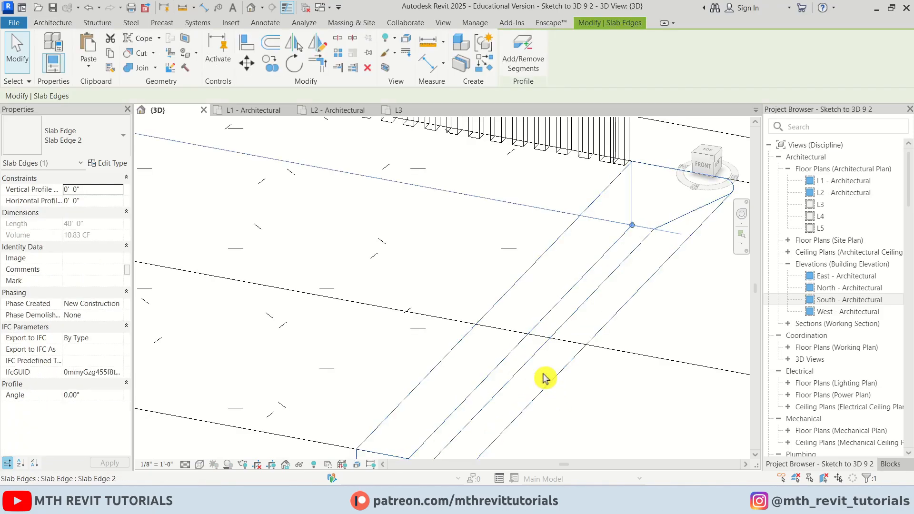
click(537, 63)
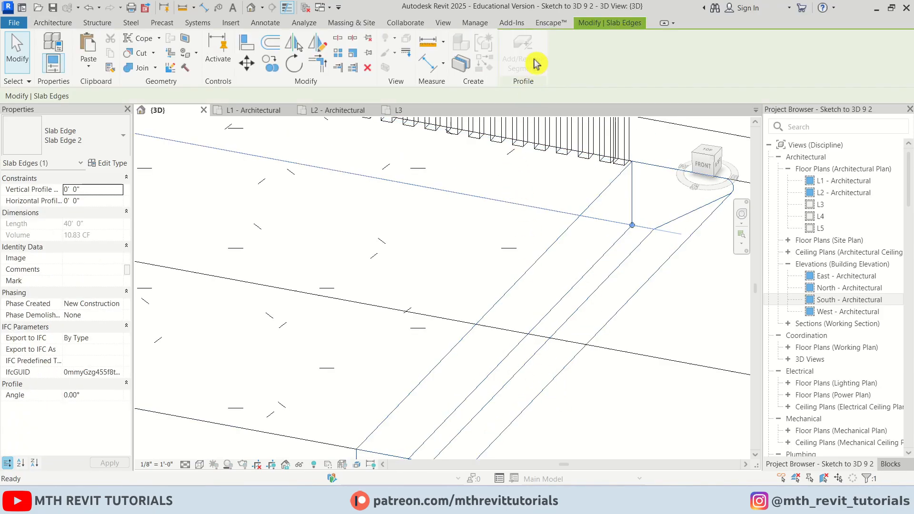
click(565, 302)
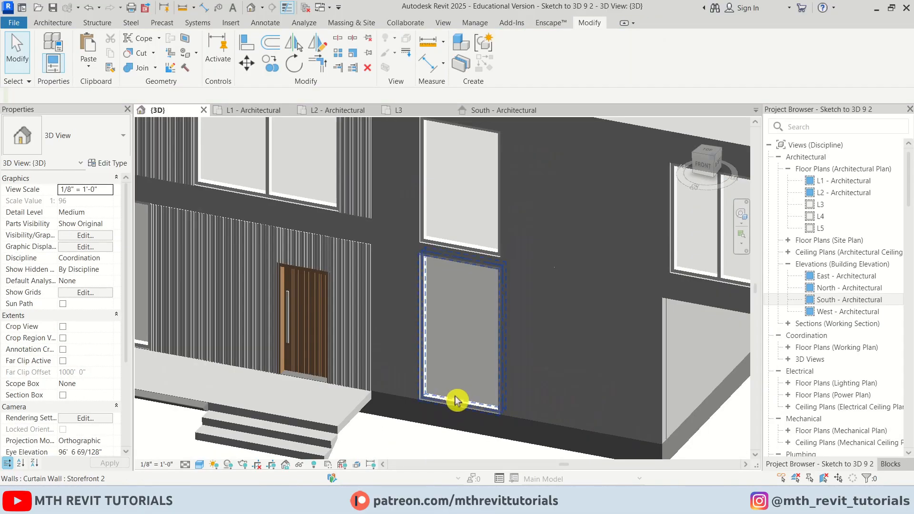
Set the base offset of the ground-floor storefront curtain wall beside the entrance to 2'.
scroll(460, 405, up, 4)
click(465, 407)
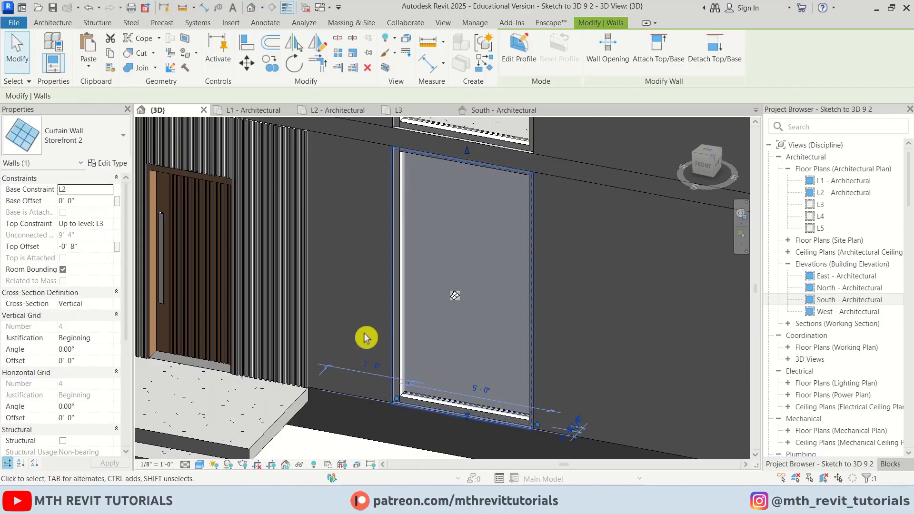
click(94, 201)
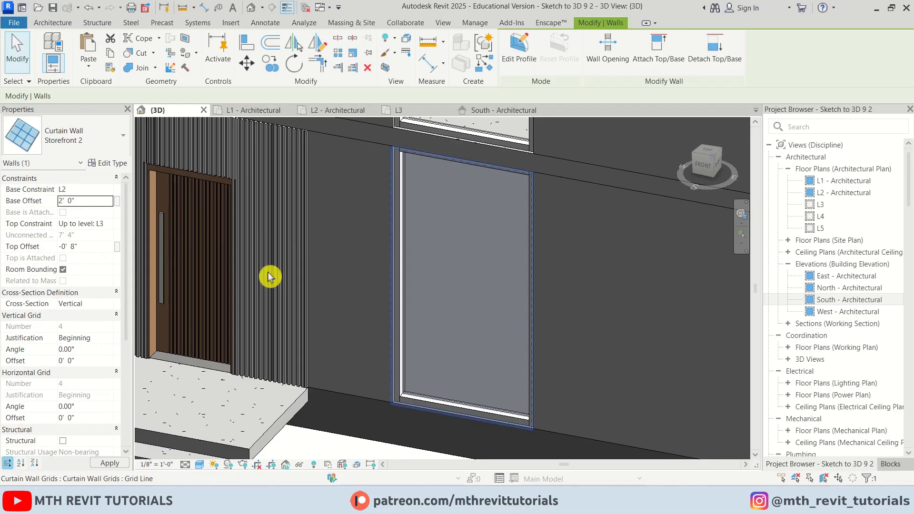
key(Escape)
scroll(525, 333, down, 4)
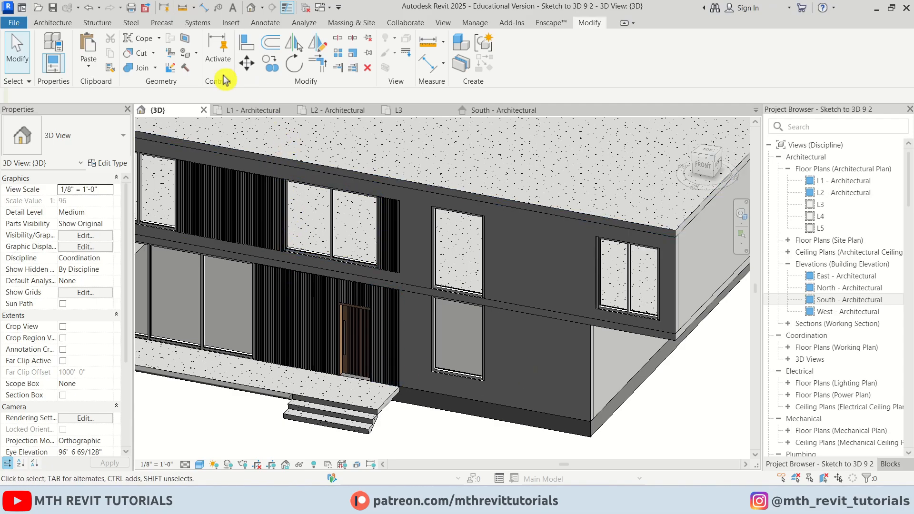
Create an in-place model in the Generic Models category with the name Generic Models 1.
click(58, 23)
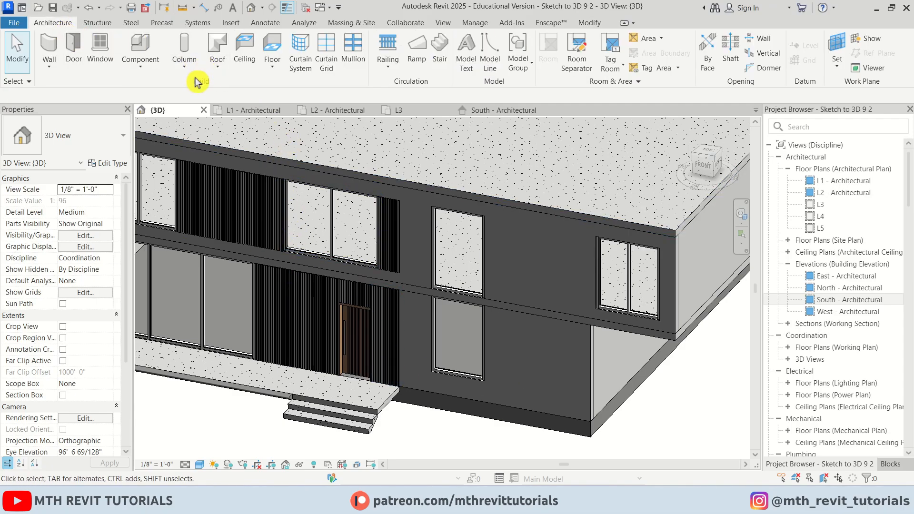
click(155, 72)
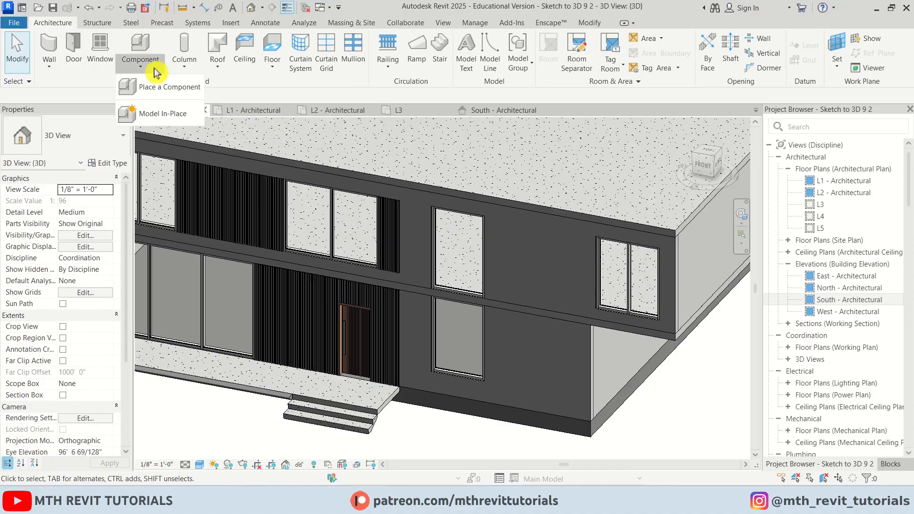
click(190, 114)
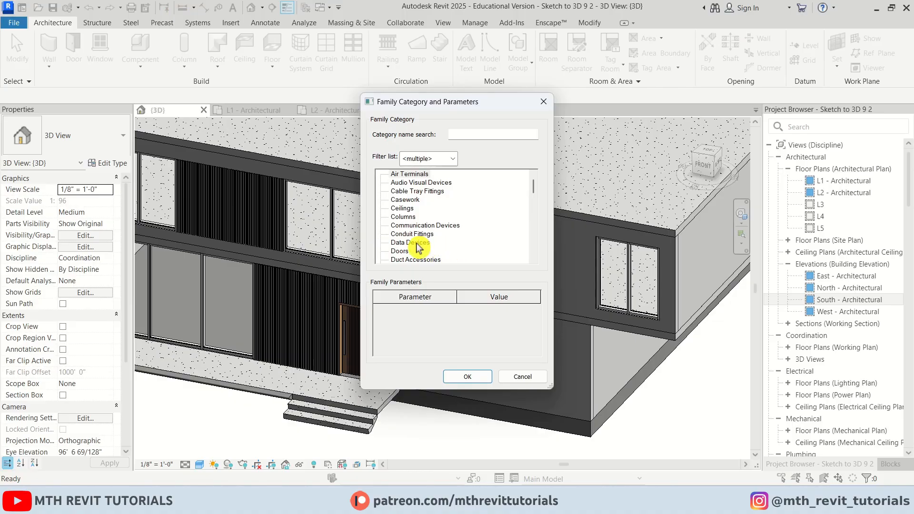
key(g)
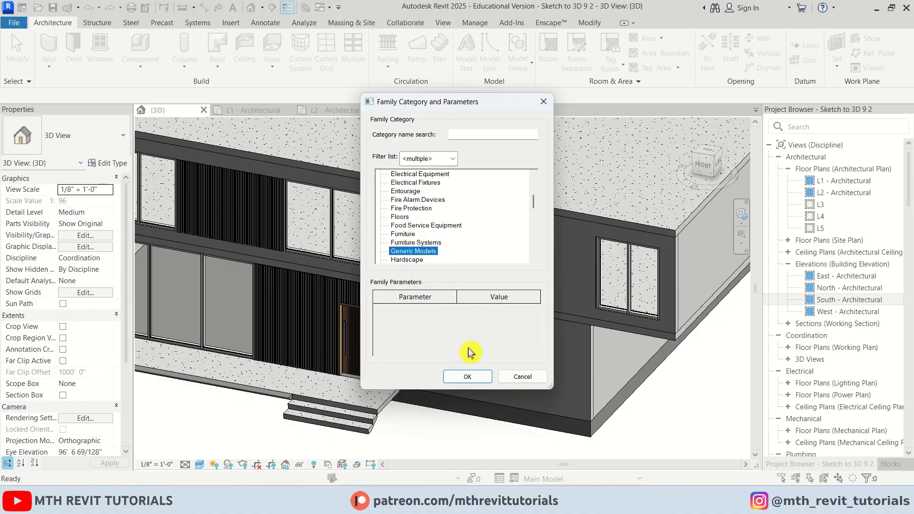
click(465, 377)
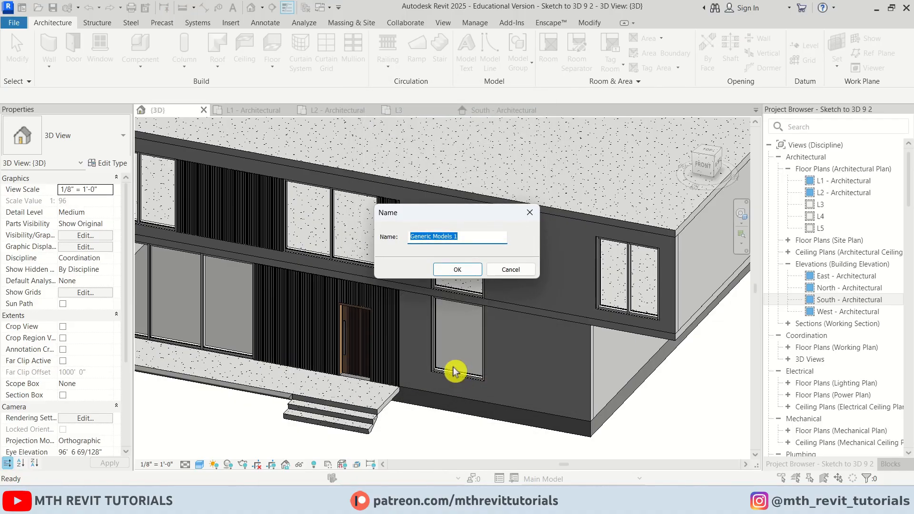
click(460, 273)
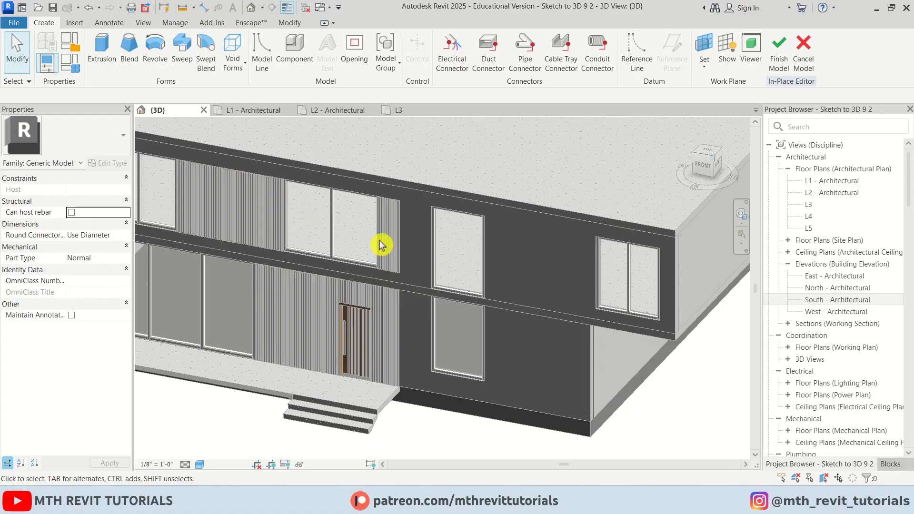
In the South elevation, start an extrusion and pick the upper-floor front wall's face as its work plane.
double_click(865, 300)
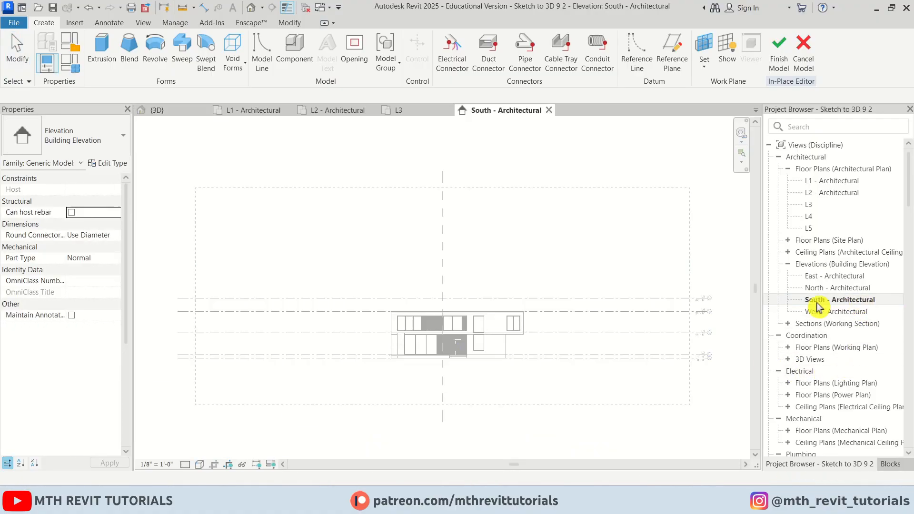
scroll(474, 336, up, 10)
middle_drag(581, 376, 560, 347)
scroll(560, 348, down, 1)
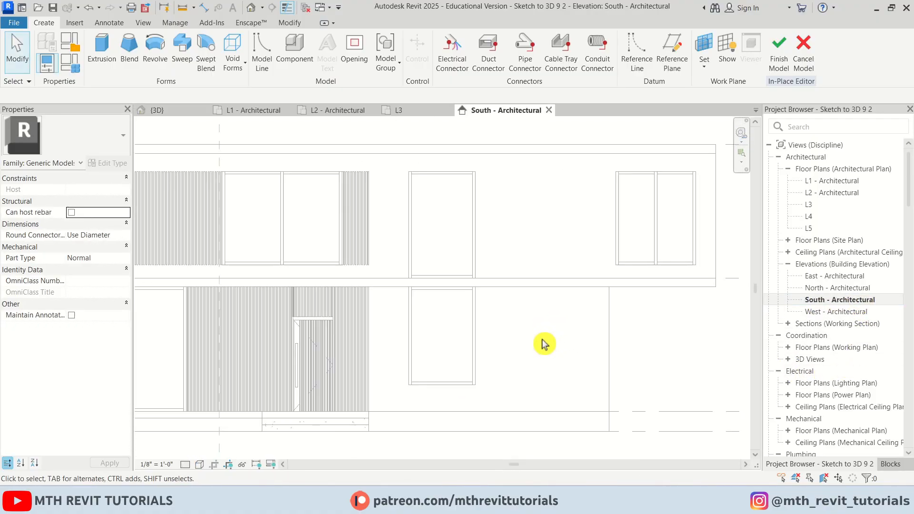
click(104, 53)
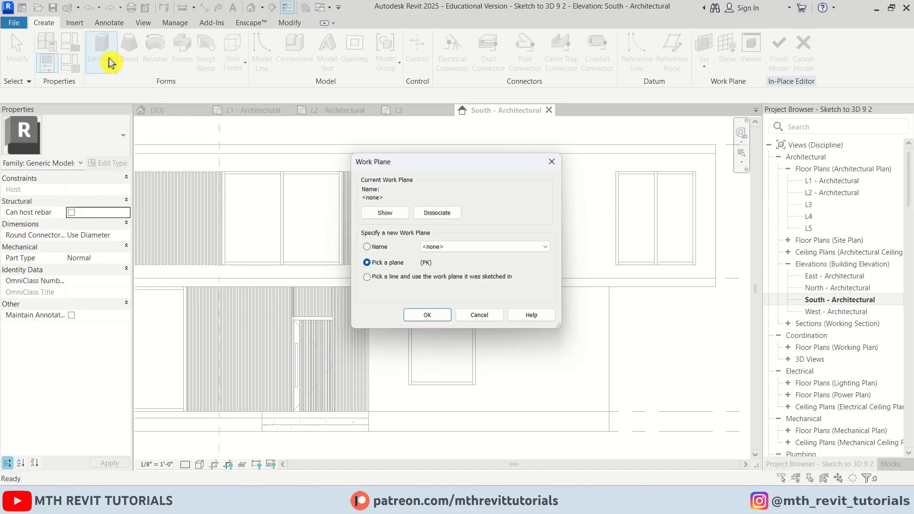
click(418, 318)
key(Tab)
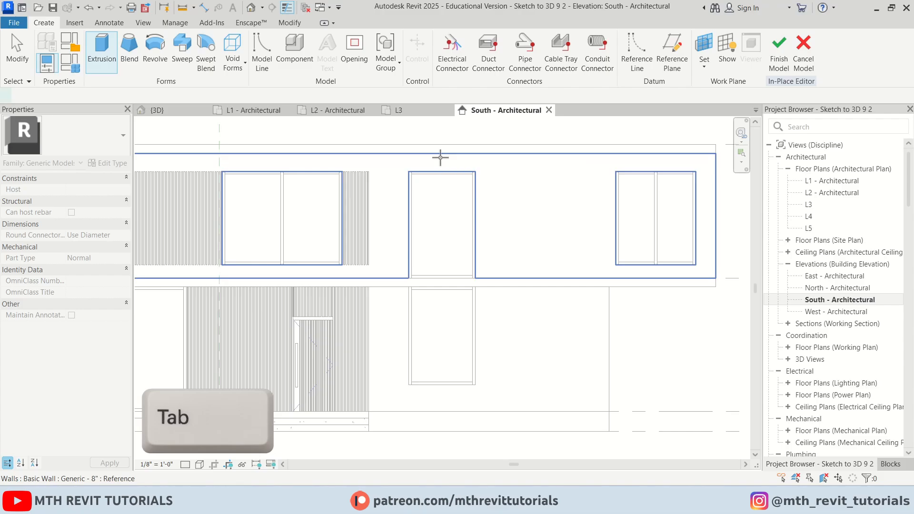
click(440, 157)
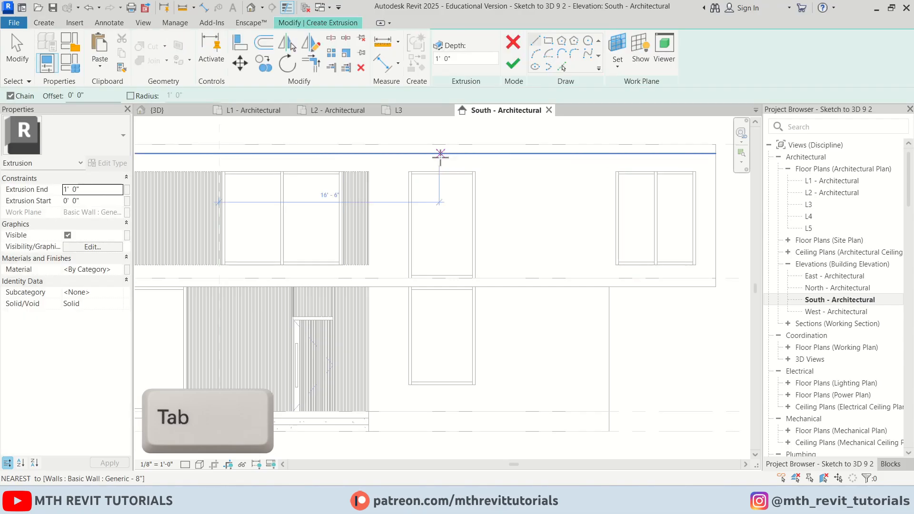
Sketch a rectangle around the two stacked storefront windows, from level L5 at the slat wall's edge down to the porch floor level.
click(546, 45)
scroll(384, 275, down, 3)
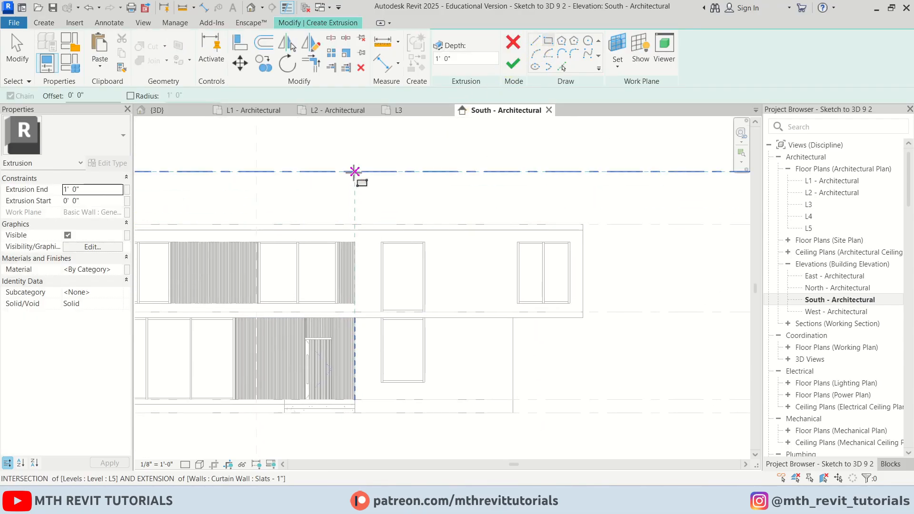
click(354, 171)
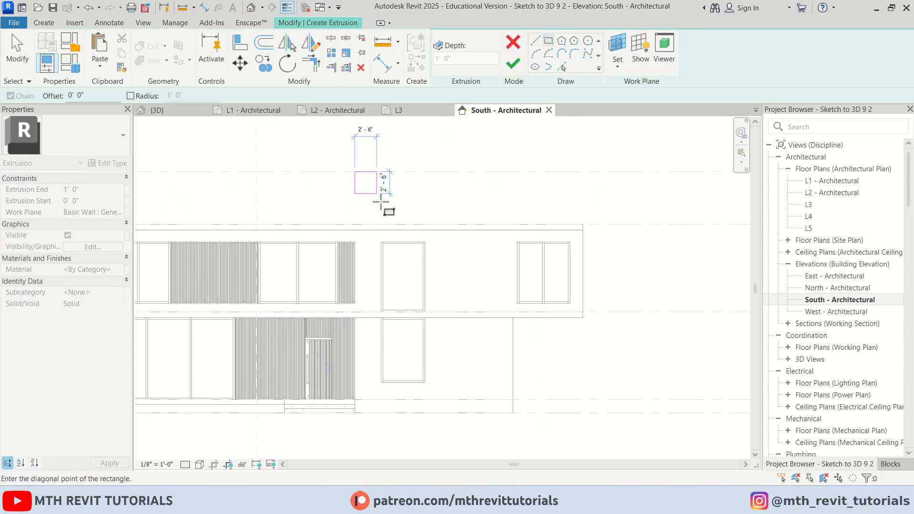
click(446, 400)
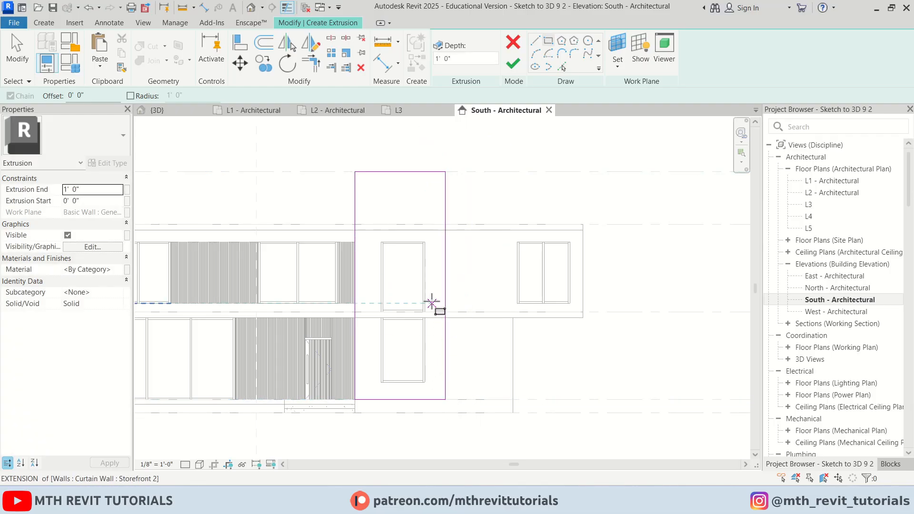
key(Escape)
key(Escape)
scroll(409, 281, up, 4)
scroll(392, 220, up, 2)
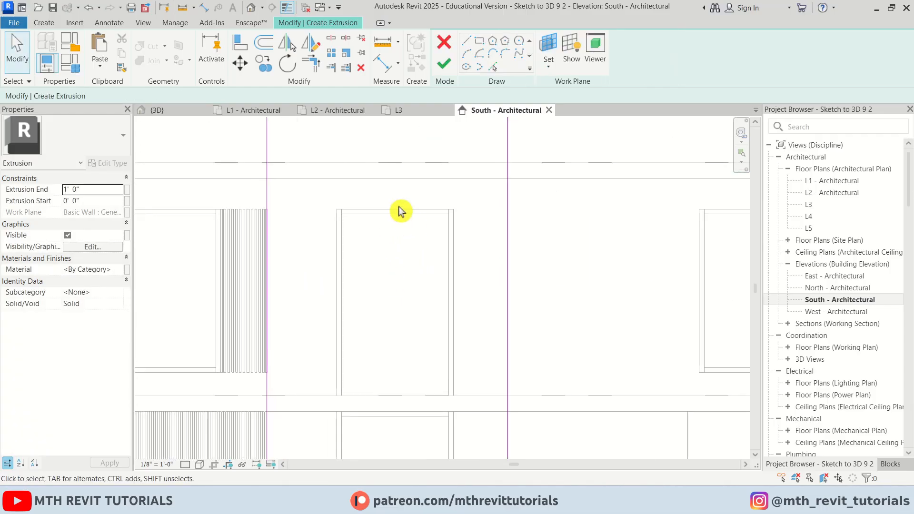
click(382, 62)
click(267, 200)
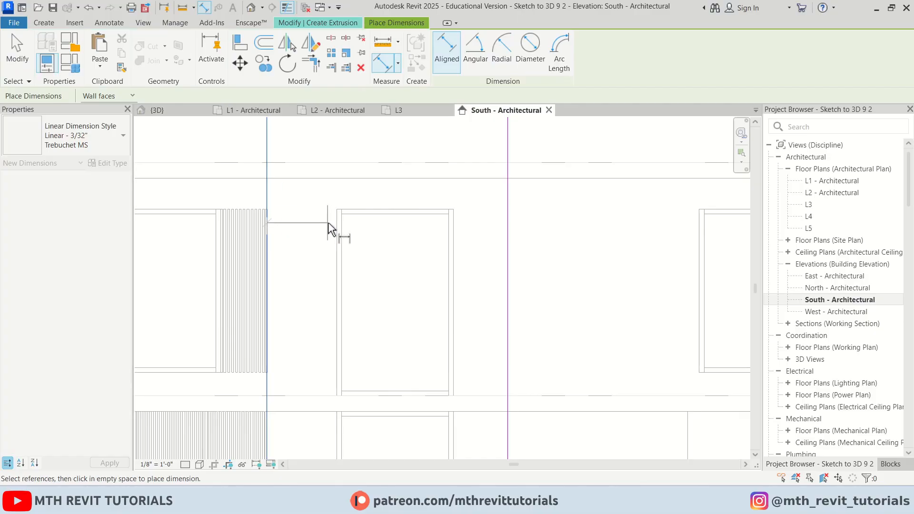
key(Escape)
key(Escape)
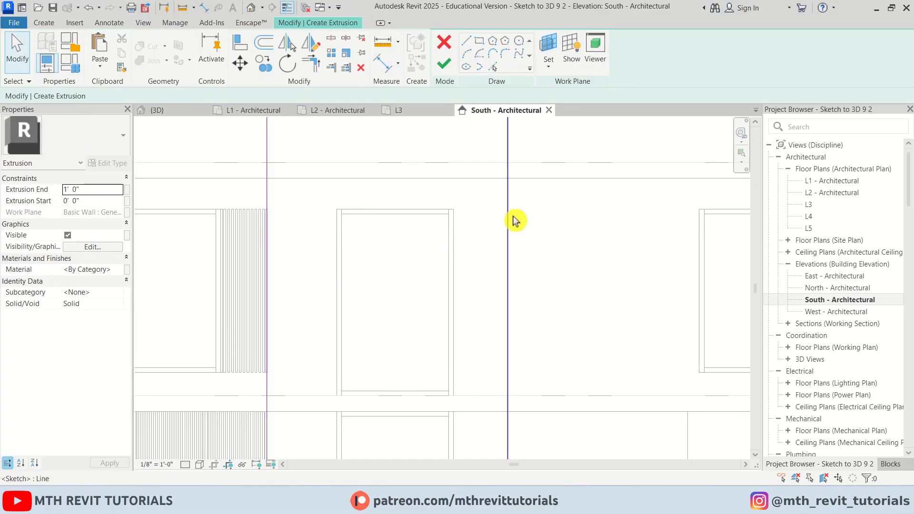
Place an aligned dimension from the upper storefront window's right edge to the rectangle's right side.
click(508, 220)
click(382, 66)
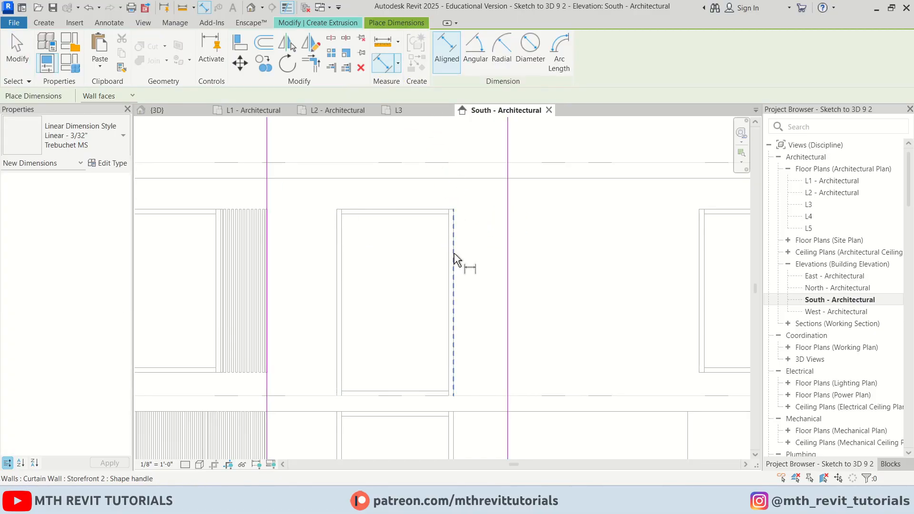
click(455, 259)
click(513, 245)
key(Escape)
key(Escape)
Set the distance between the window and the rectangle's right side to 3'.
click(505, 284)
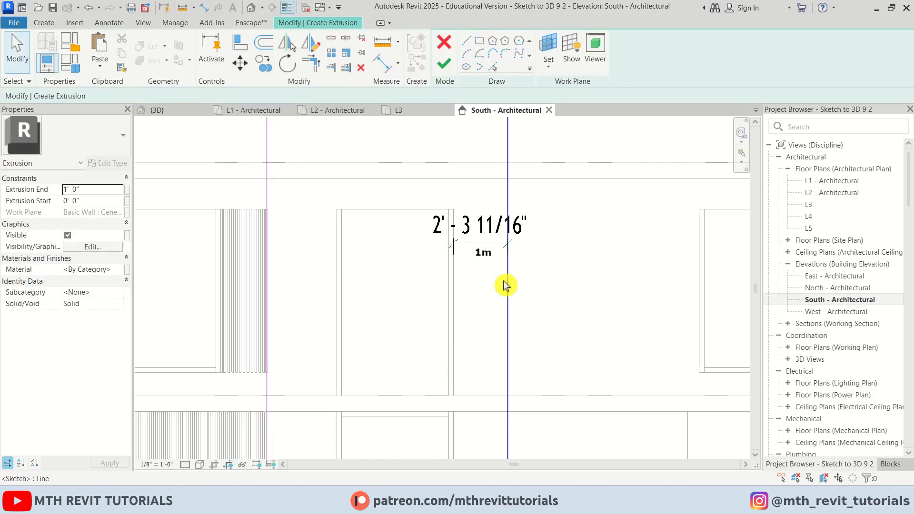
click(475, 238)
text(3)
key(Return)
click(562, 241)
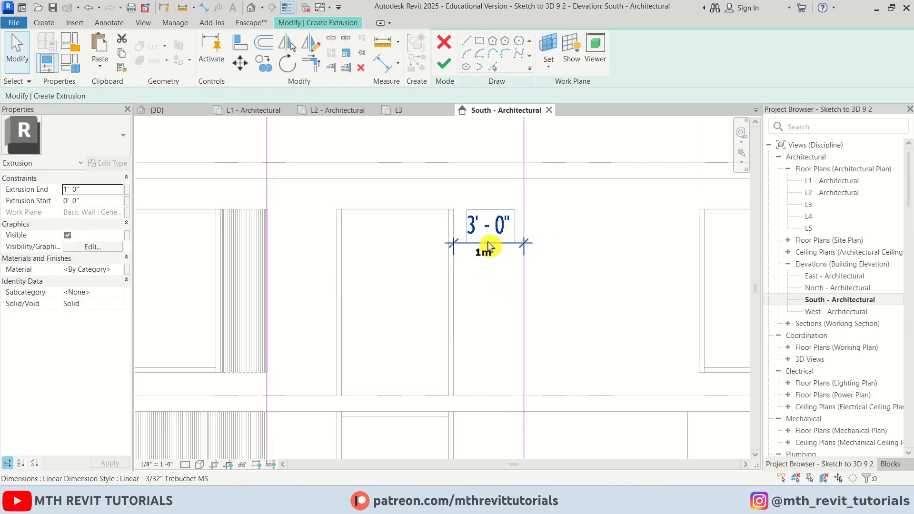
Delete the 3' dimension and finish the extrusion sketch.
click(488, 245)
key(Delete)
key(Delete)
key(Escape)
click(448, 157)
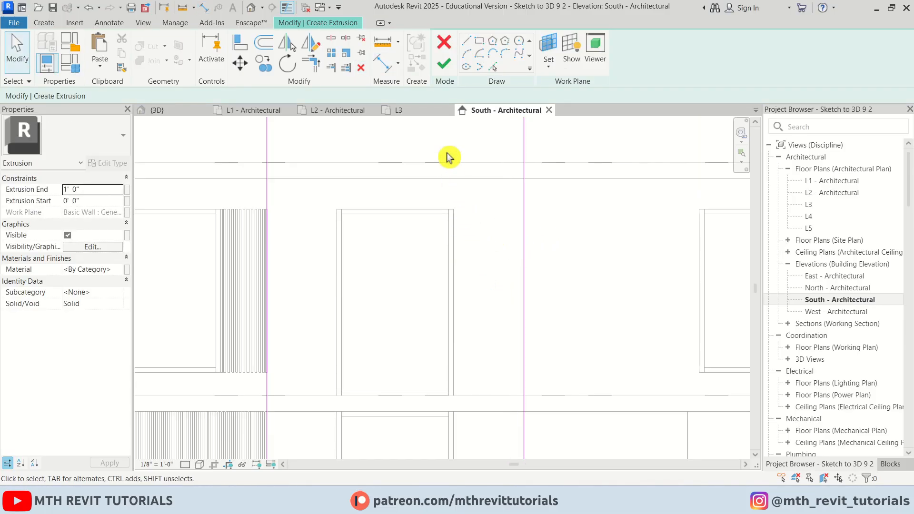
click(444, 65)
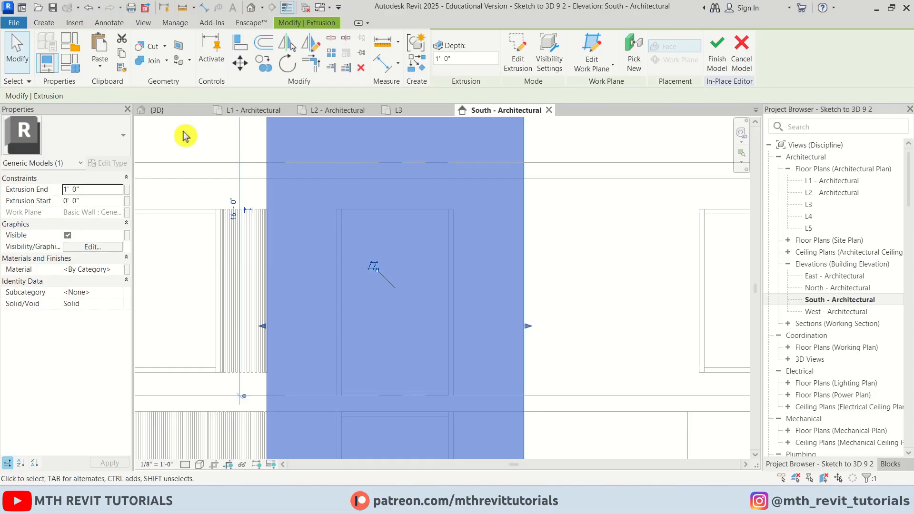
In the 3D view, set the extrusion end of the tall block in front of the stacked windows to 4'.
click(160, 111)
middle_drag(480, 262, 448, 295)
scroll(437, 198, up, 1)
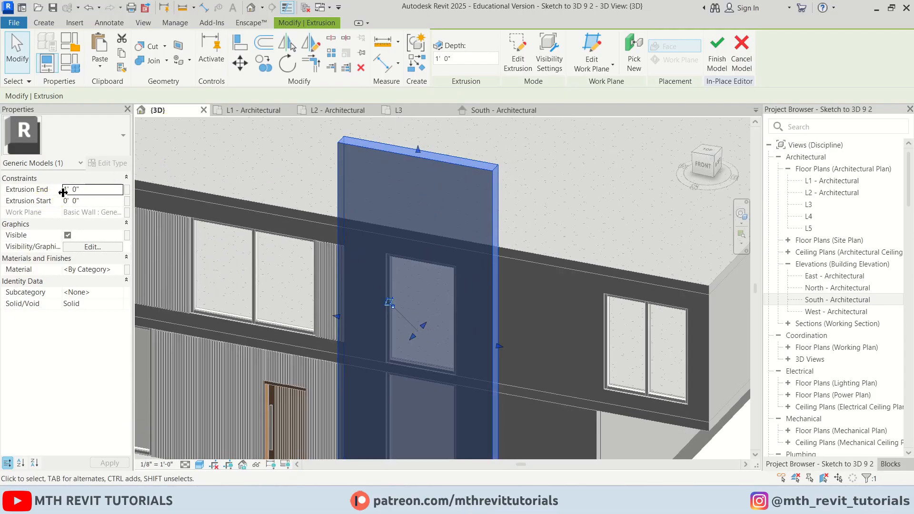
click(98, 193)
text(4)
click(300, 248)
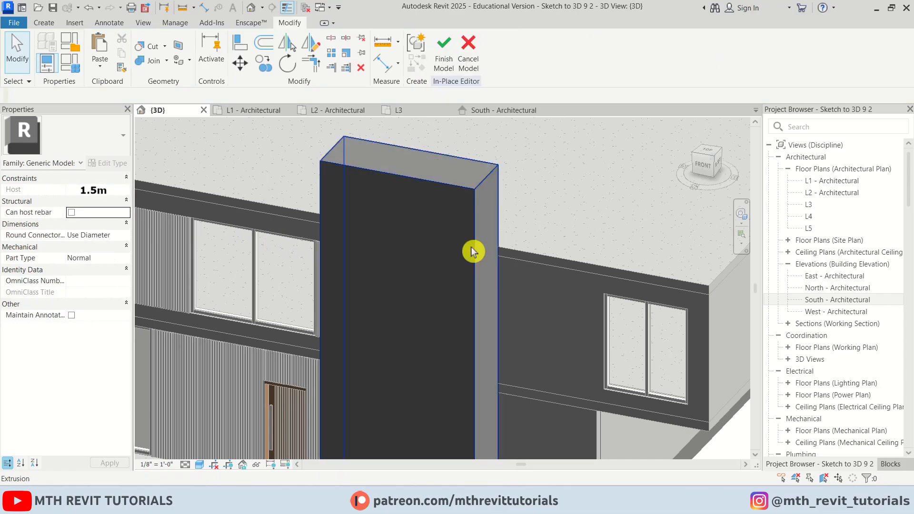
In the South elevation, start a void blend using the front face of the tall block as its picked work plane.
scroll(417, 236, down, 2)
scroll(490, 333, down, 2)
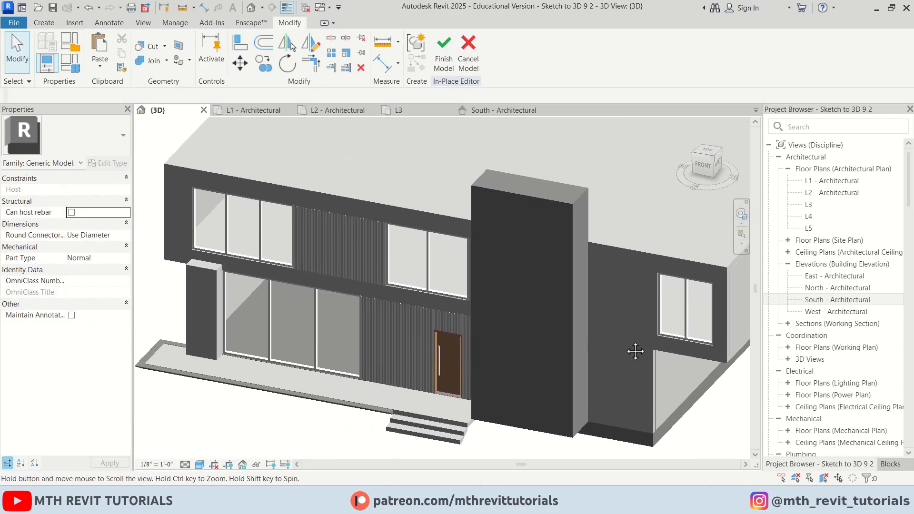
scroll(504, 348, up, 2)
scroll(399, 314, up, 2)
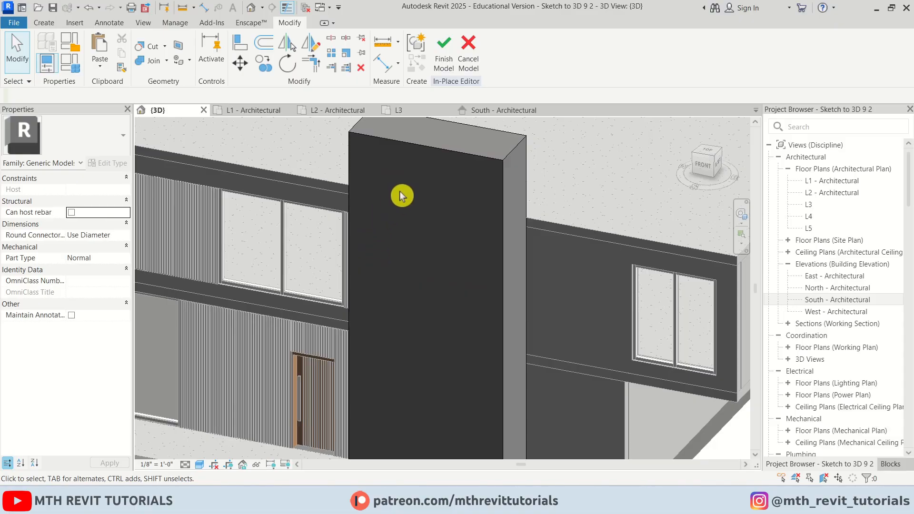
click(507, 111)
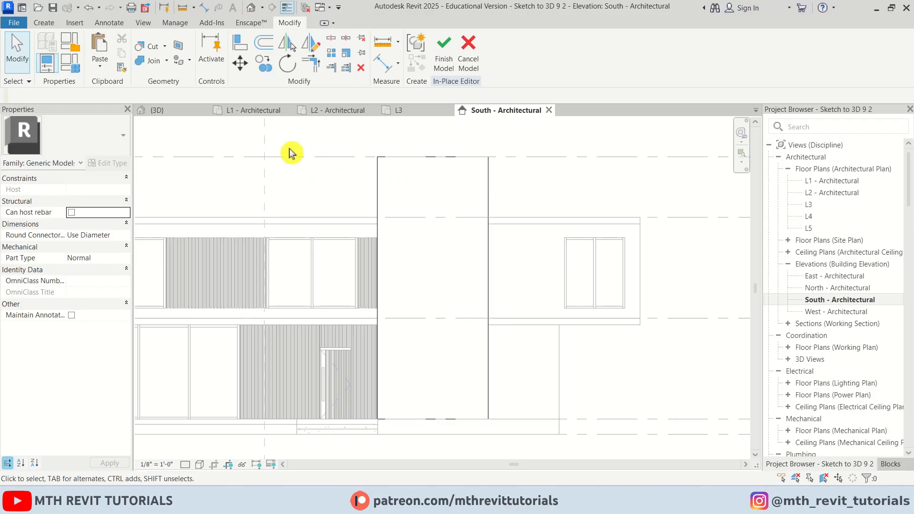
click(44, 22)
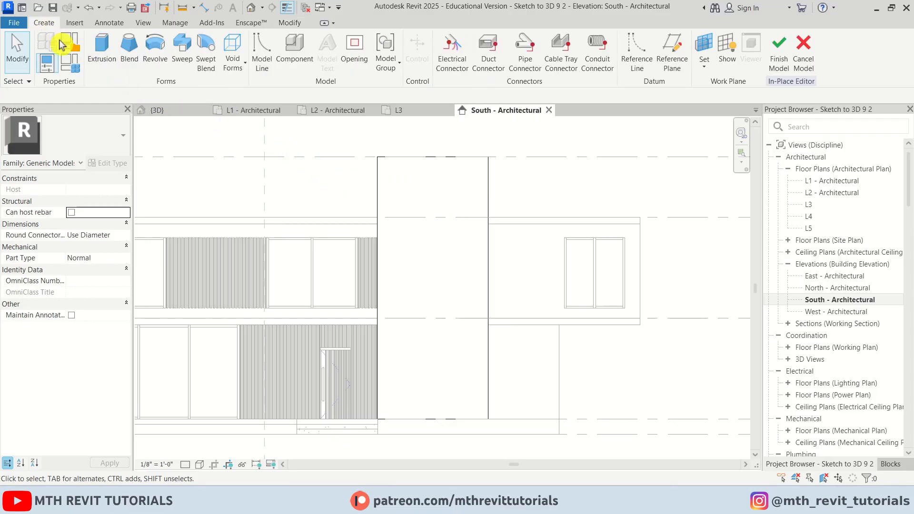
click(232, 68)
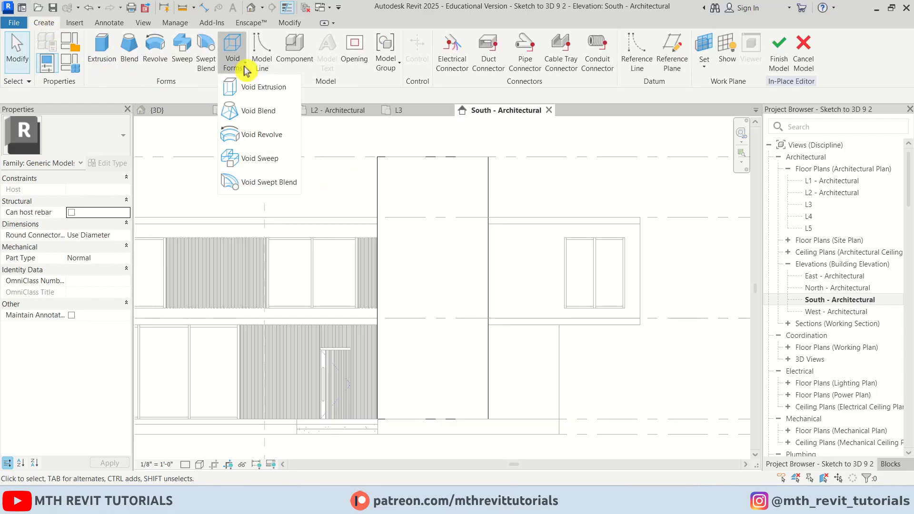
click(291, 119)
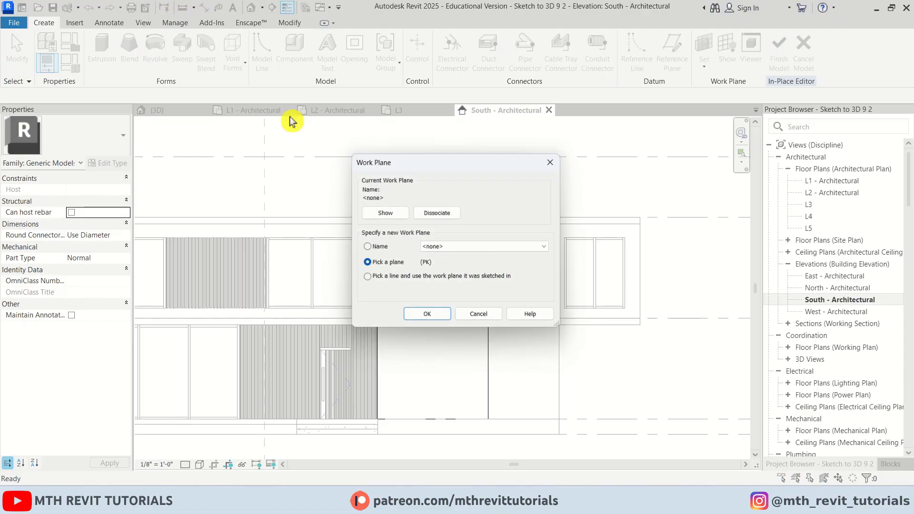
click(419, 318)
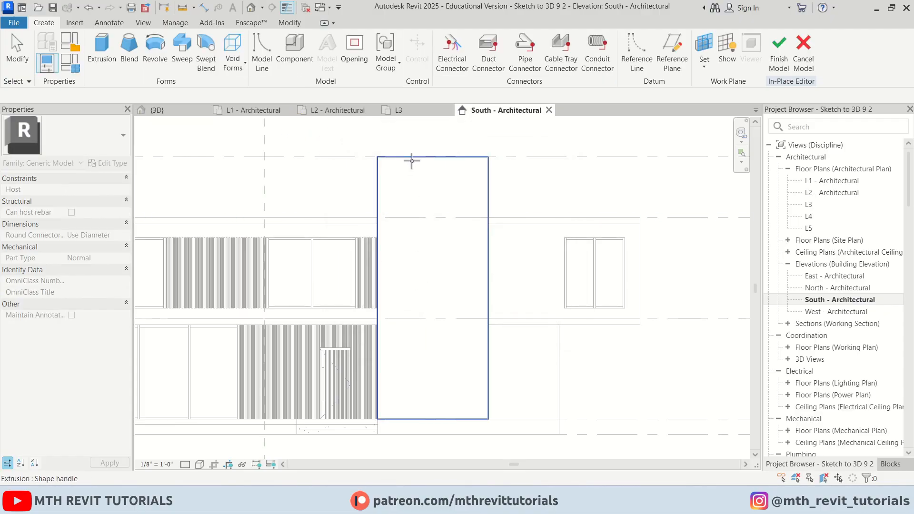
click(412, 161)
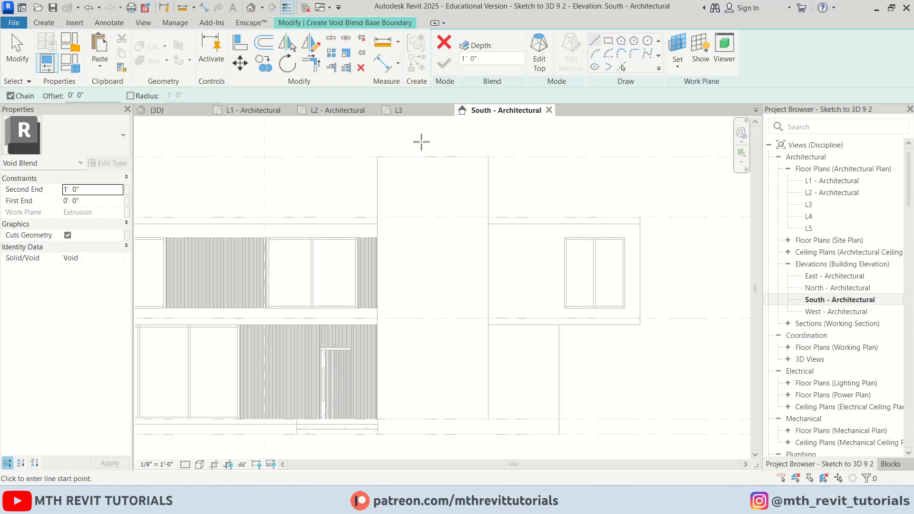
Sketch the void blend's base boundary as a rectangle tracing the tall block's full outline from corner to corner.
click(608, 42)
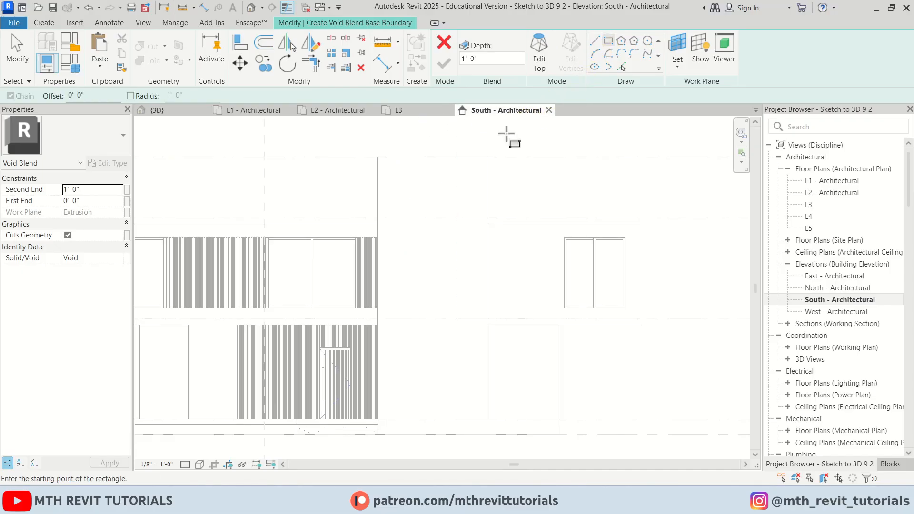
click(488, 157)
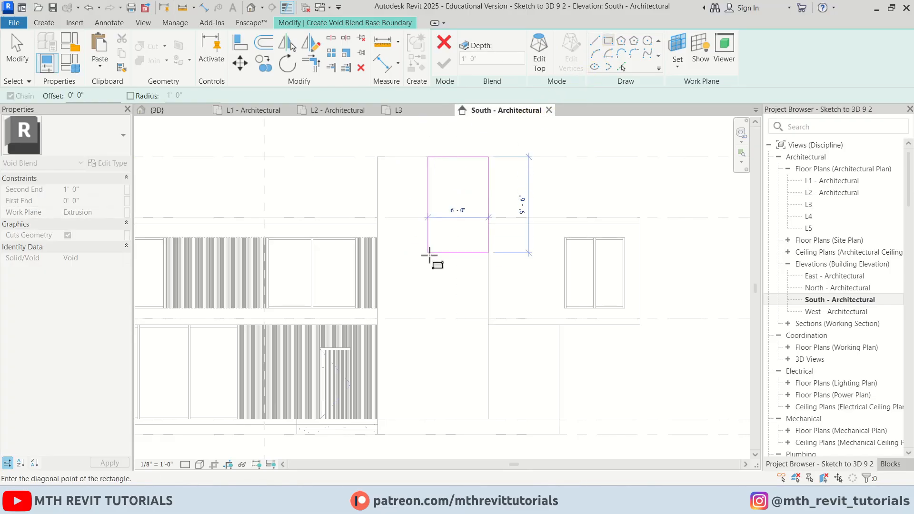
click(378, 419)
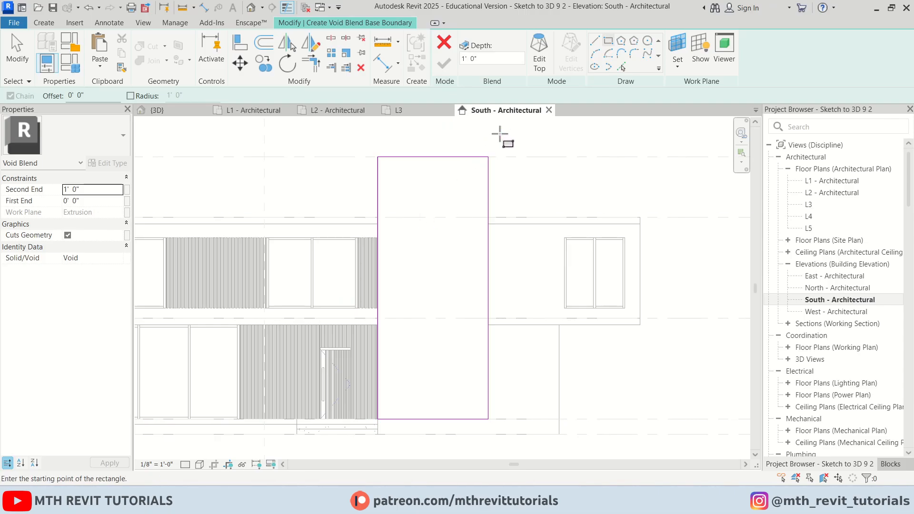
scroll(366, 175, up, 3)
scroll(393, 153, up, 4)
key(Escape)
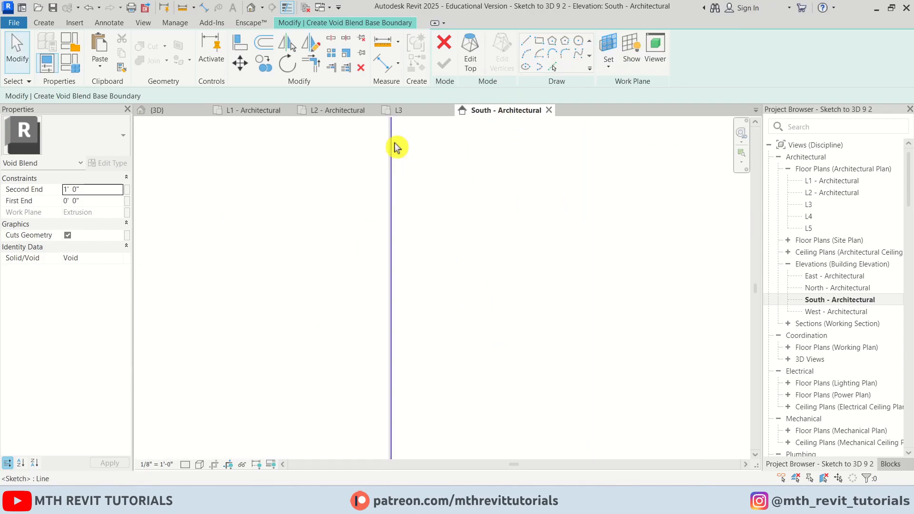
mouse_move(391, 142)
mouse_down()
mouse_move(376, 153)
mouse_move(390, 158)
mouse_up()
scroll(402, 279, down, 7)
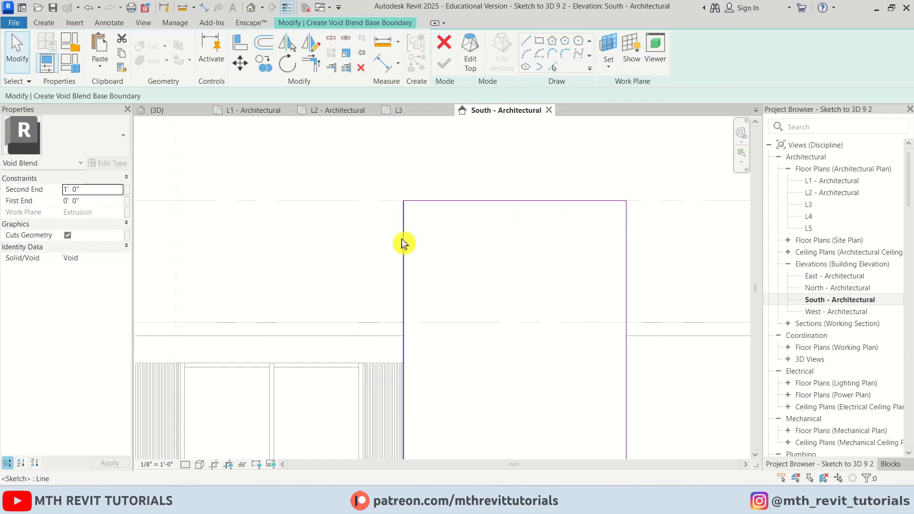
middle_drag(466, 299, 442, 168)
scroll(424, 247, down, 1)
middle_drag(424, 247, 399, 267)
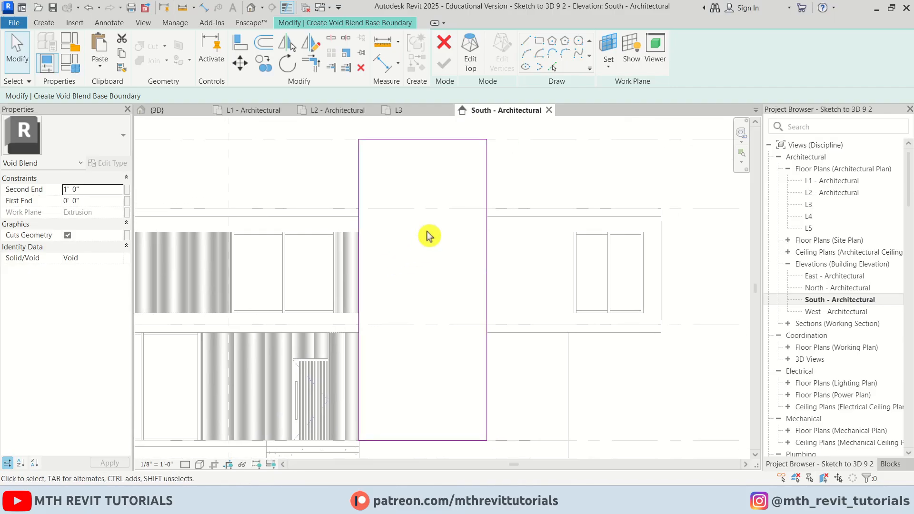
Switch to the void blend's top boundary and display the South elevation in Wireframe.
click(471, 65)
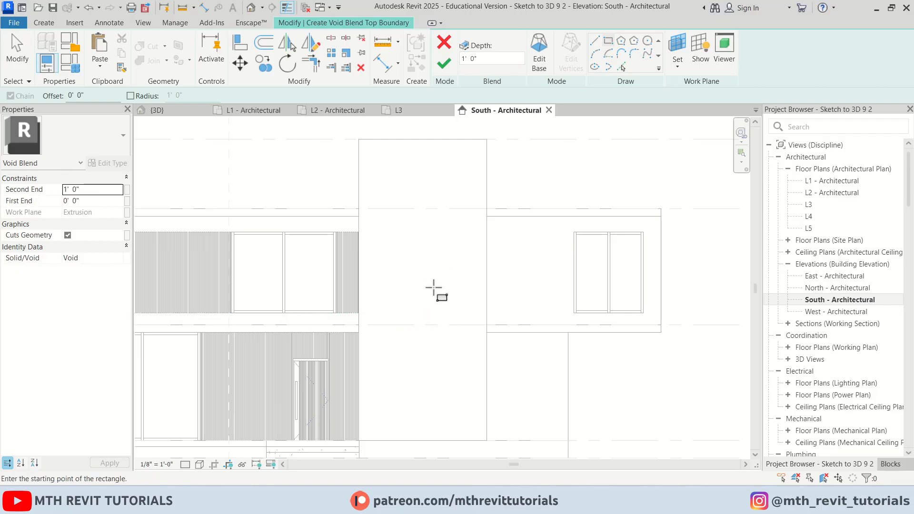
click(201, 465)
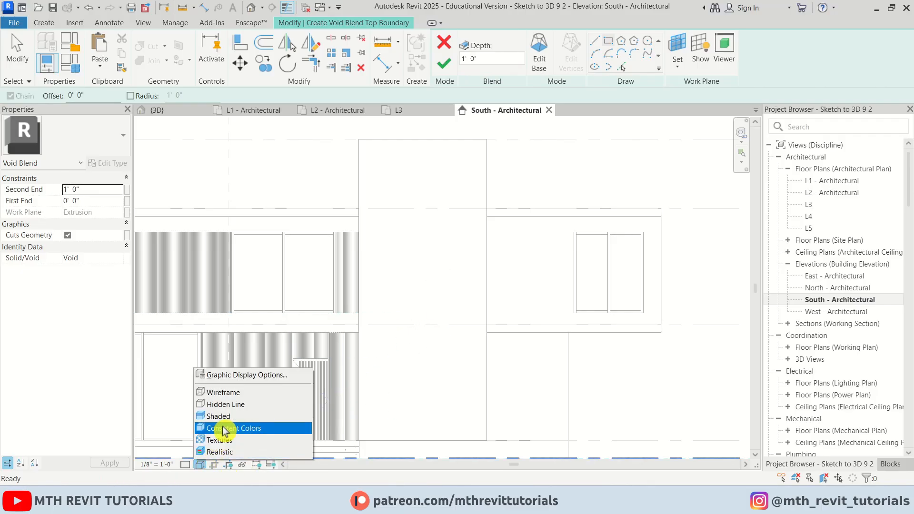
click(233, 391)
Sketch a 5' wide top rectangle from the upper storefront window's top corner to the lower one's opposite bottom corner, and finish the void blend.
scroll(372, 245, up, 4)
scroll(368, 246, up, 1)
click(383, 225)
scroll(392, 255, down, 4)
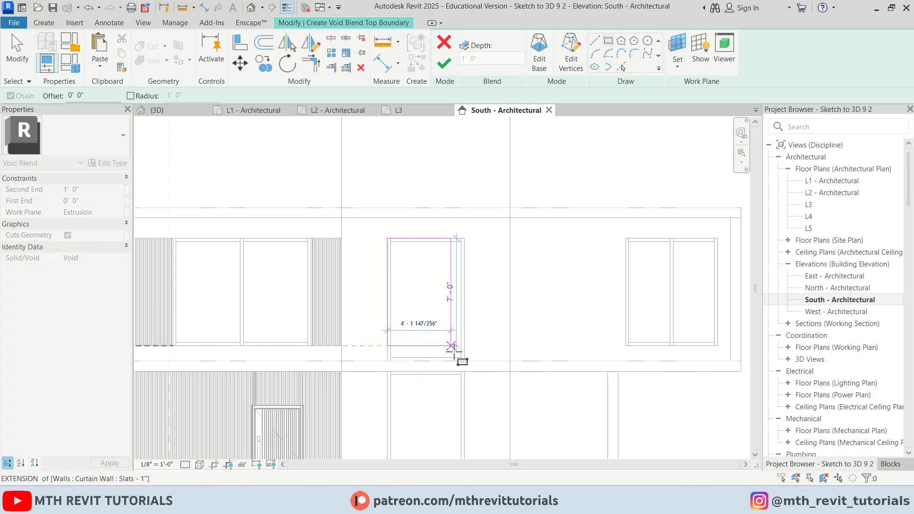
middle_drag(482, 399, 501, 269)
scroll(461, 375, up, 3)
click(495, 339)
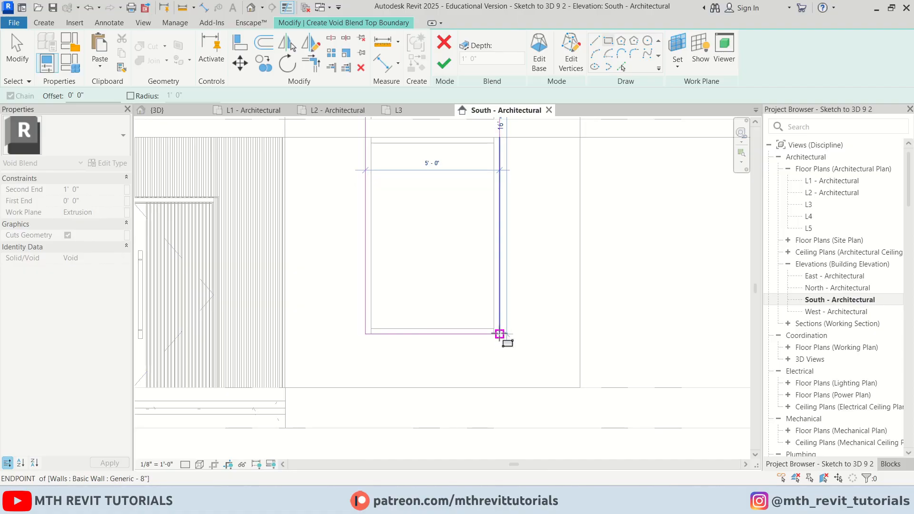
scroll(501, 339, down, 4)
click(445, 67)
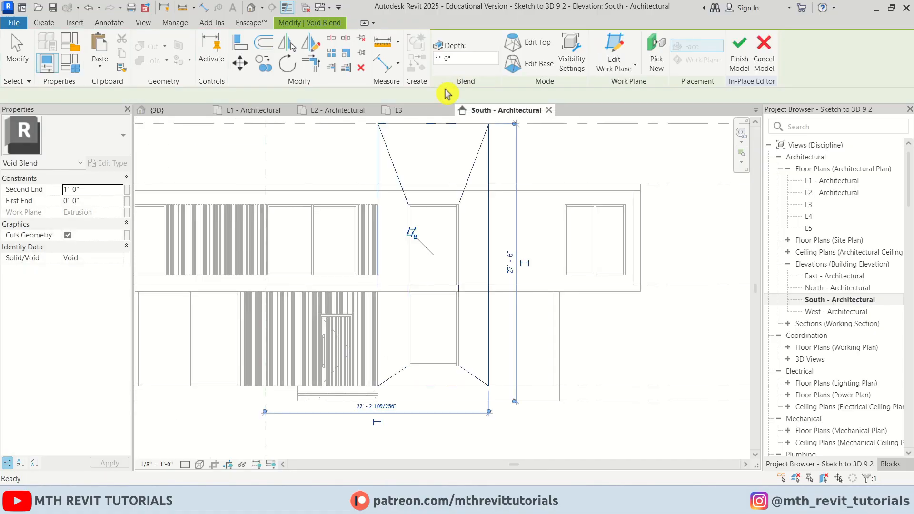
click(526, 248)
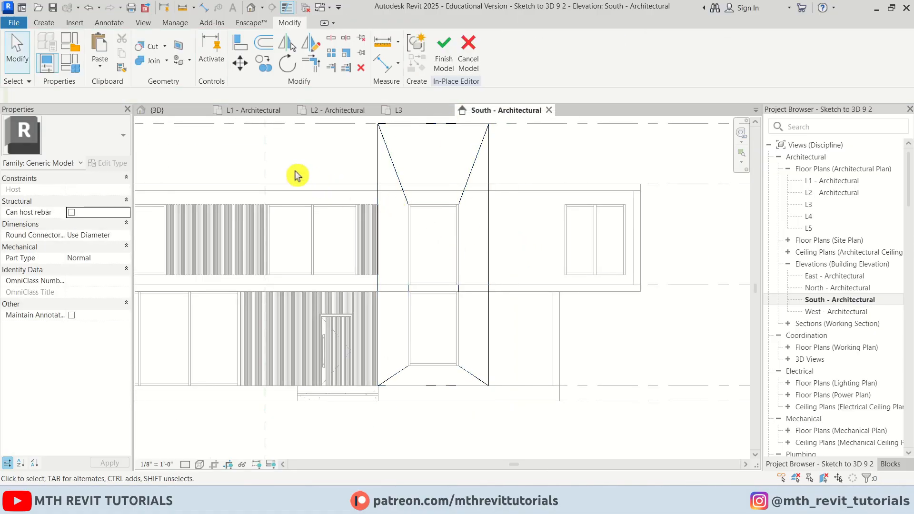
In the 3D view seen from the right, stretch the void blend's inner end to the exterior wall face behind the tall block.
click(178, 113)
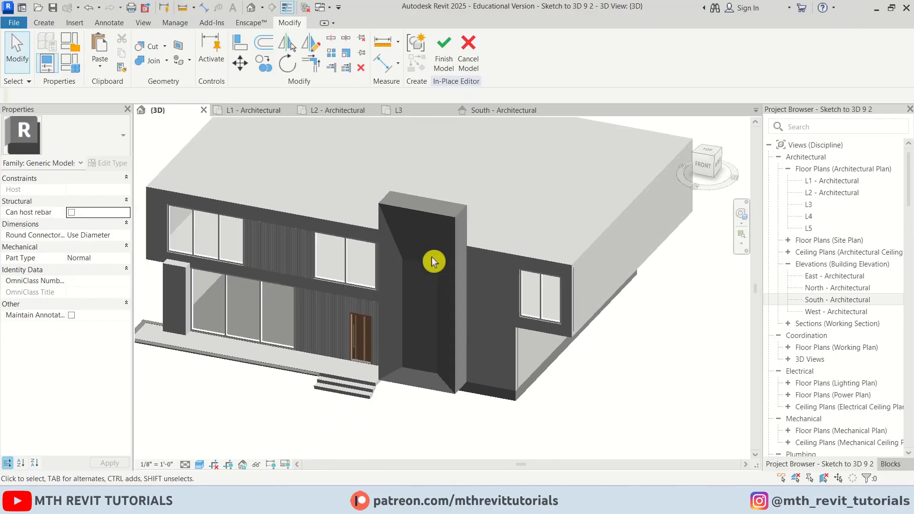
shift+middle_drag(434, 262, 408, 306)
scroll(496, 321, up, 4)
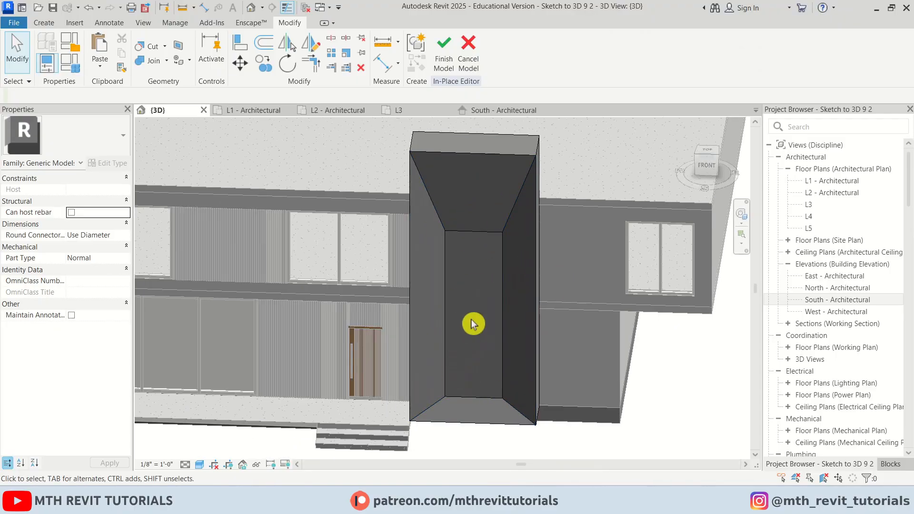
scroll(489, 300, down, 4)
shift+middle_drag(627, 374, 466, 353)
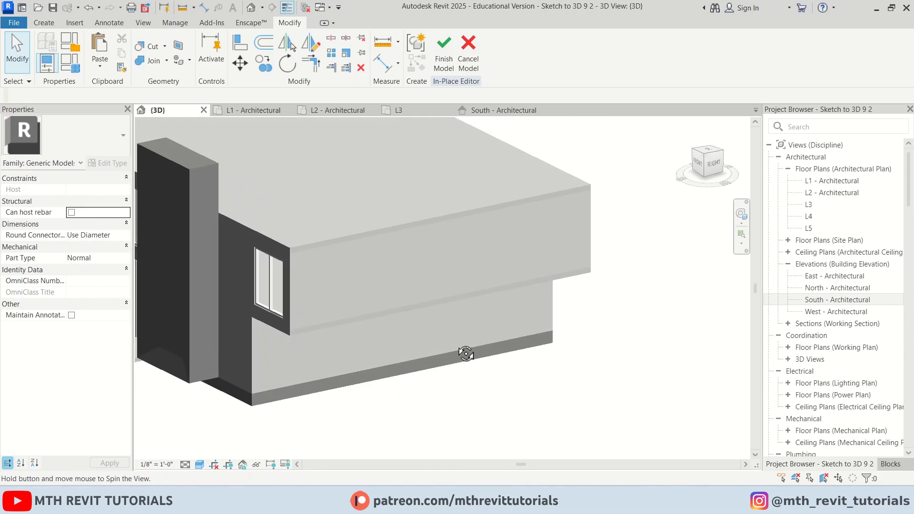
click(721, 168)
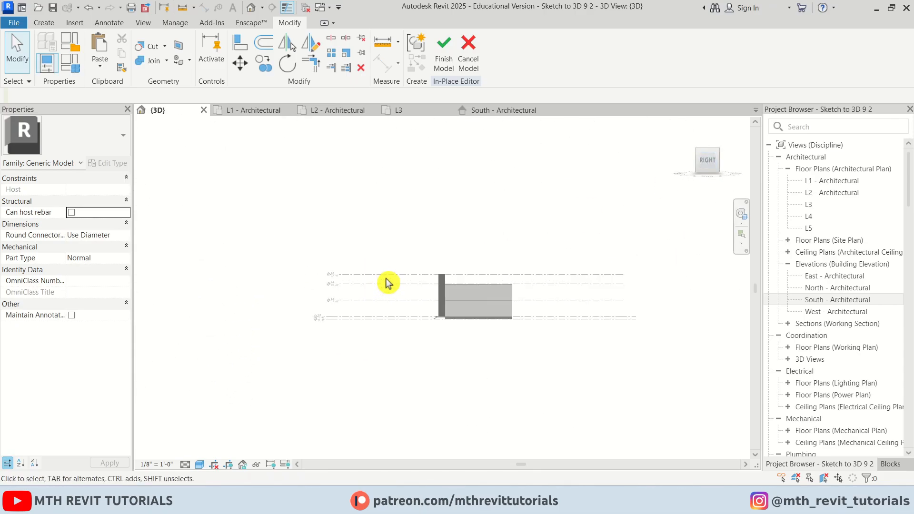
scroll(429, 262, up, 5)
click(394, 198)
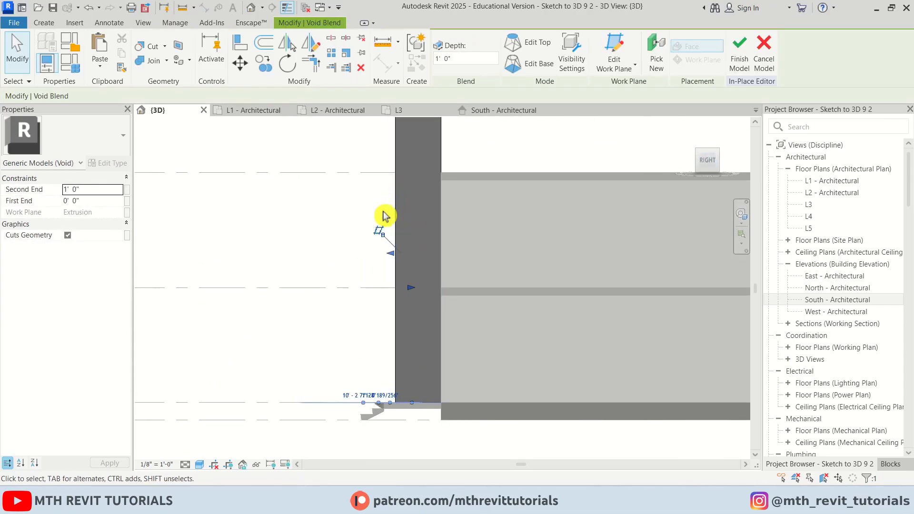
scroll(424, 272, up, 1)
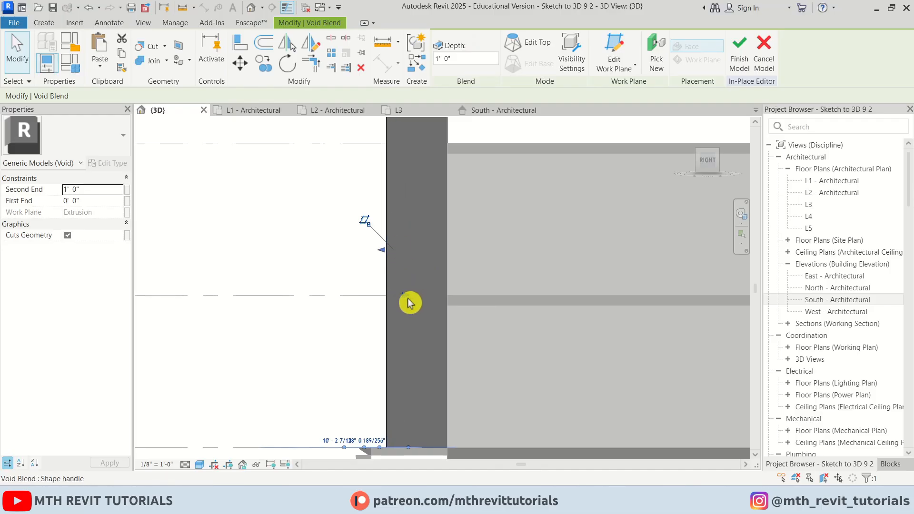
drag(409, 303, 447, 305)
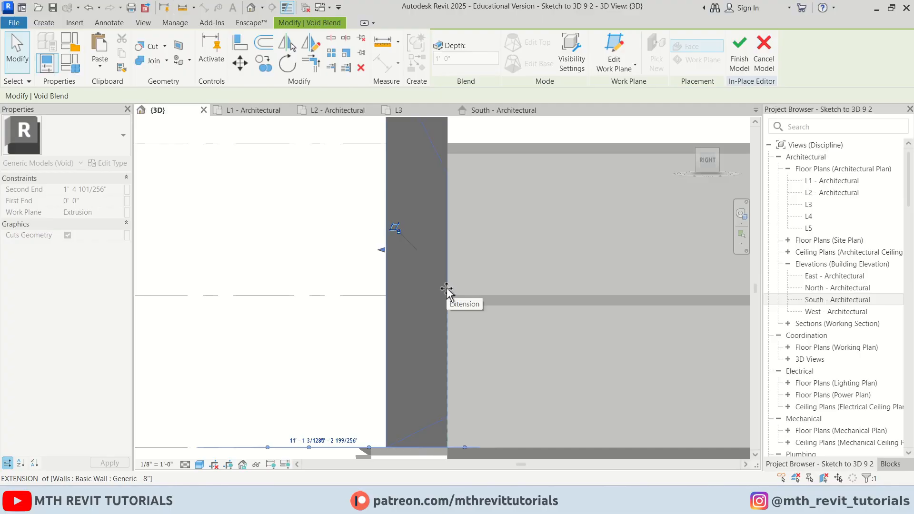
key(Escape)
Examine the tapered recess cut through the tall block around the stacked windows in the 3D view.
scroll(477, 276, down, 1)
shift+middle_drag(476, 277, 579, 355)
scroll(520, 353, down, 1)
middle_drag(678, 367, 705, 290)
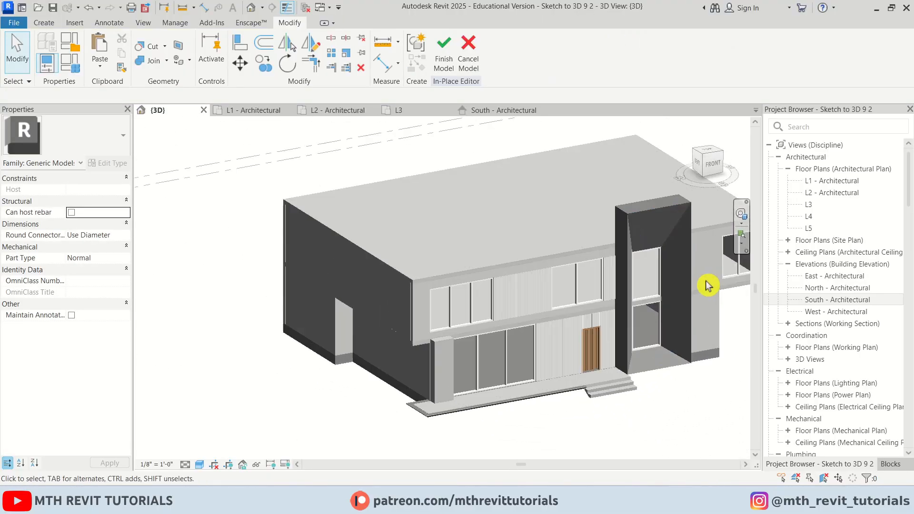
scroll(703, 285, up, 4)
scroll(507, 193, down, 1)
scroll(507, 193, down, 2)
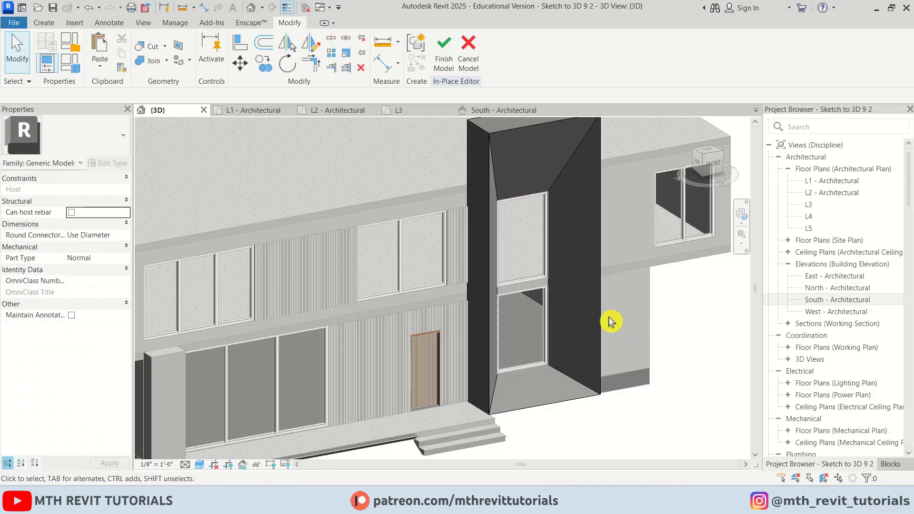
scroll(609, 317, down, 1)
middle_drag(439, 344, 532, 362)
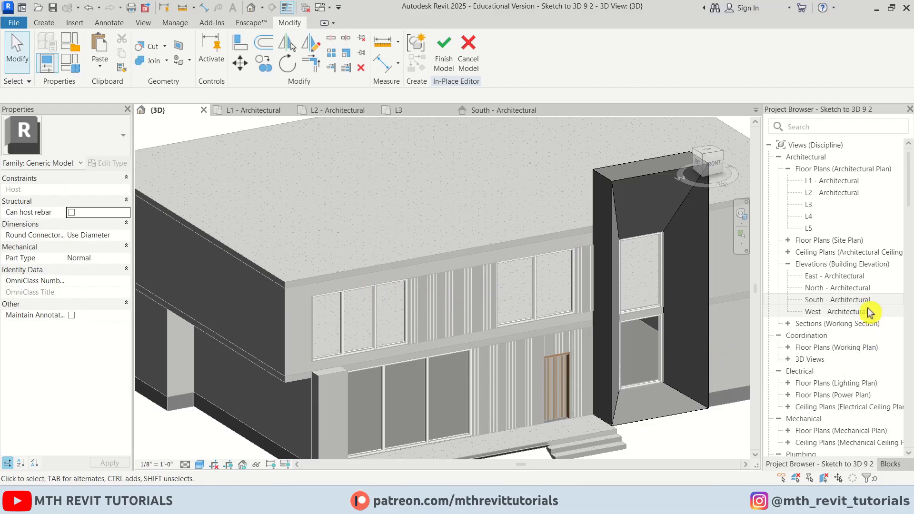
In the South elevation, start a solid extrusion with the upper floor's exterior front wall face as its work plane.
double_click(860, 301)
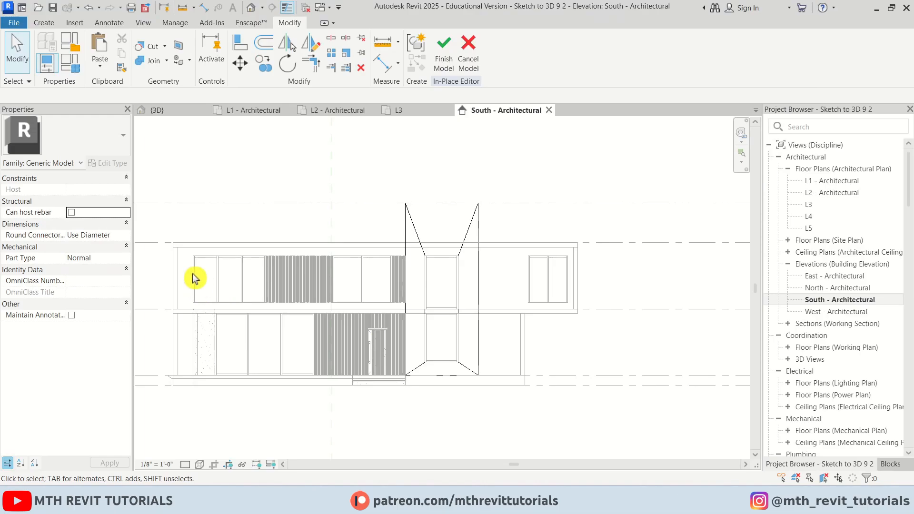
scroll(246, 286, up, 2)
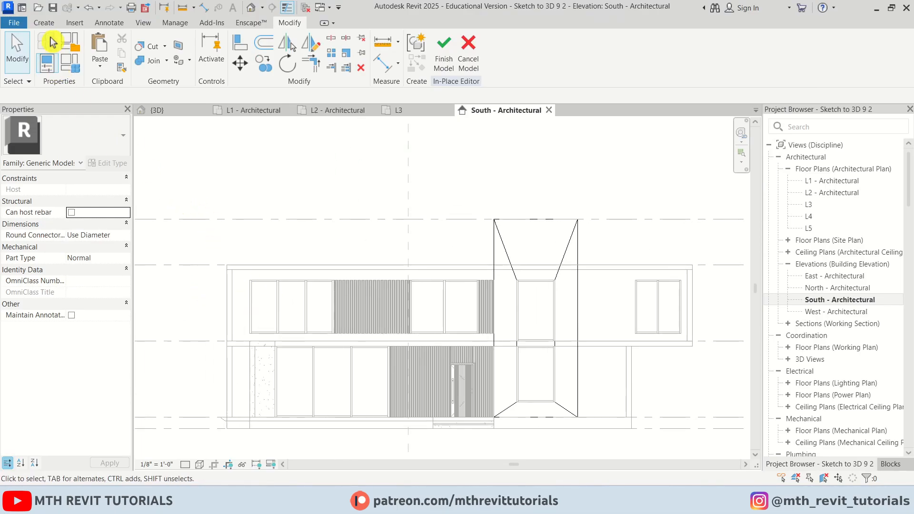
click(44, 22)
click(99, 50)
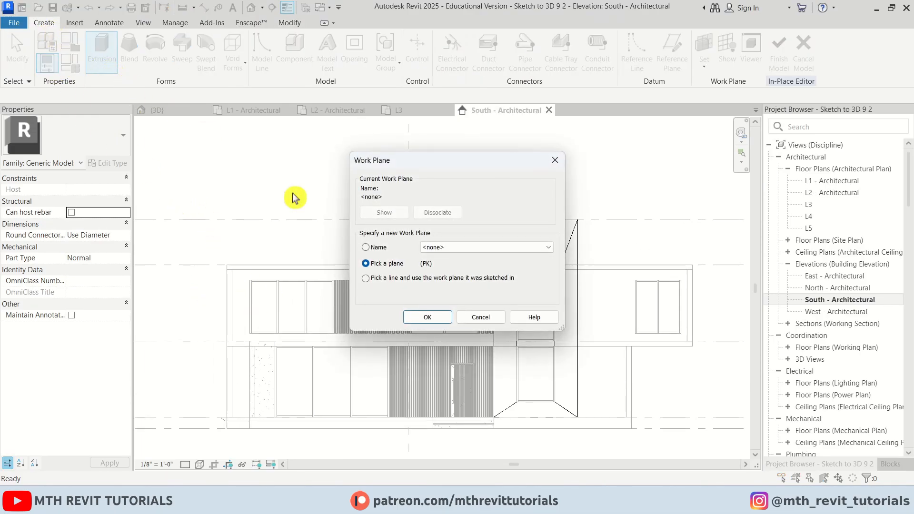
click(440, 320)
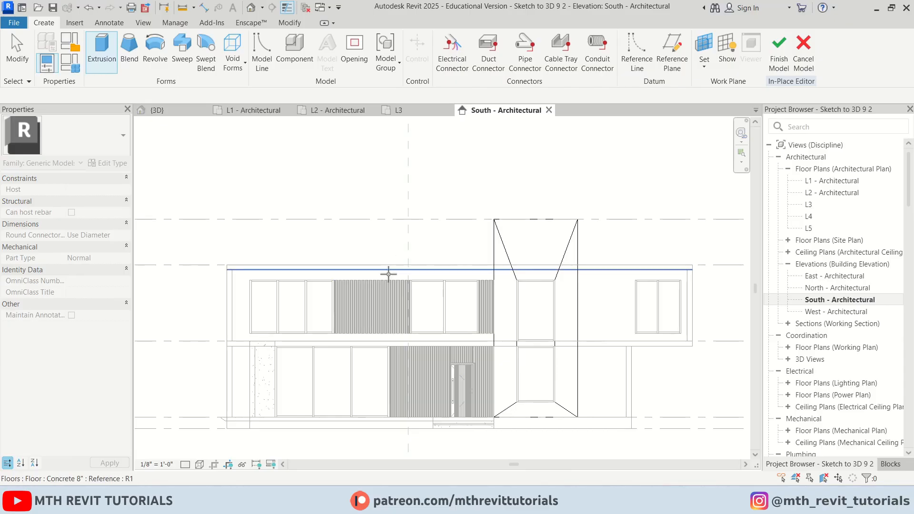
key(Tab)
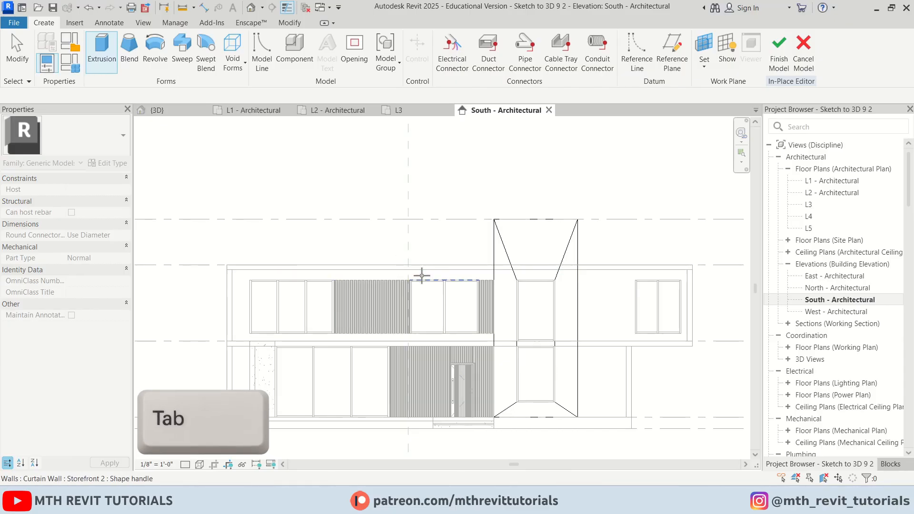
scroll(248, 277, up, 1)
key(Tab)
key(Tab)
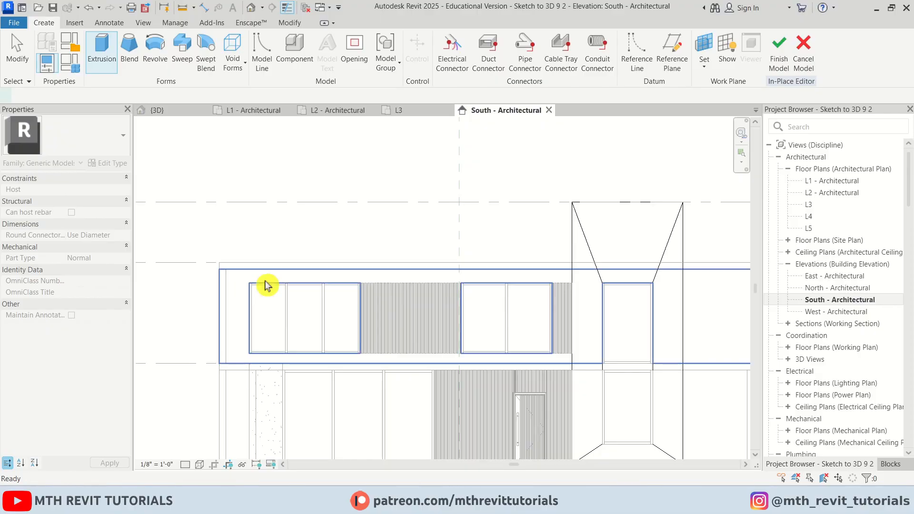
click(266, 286)
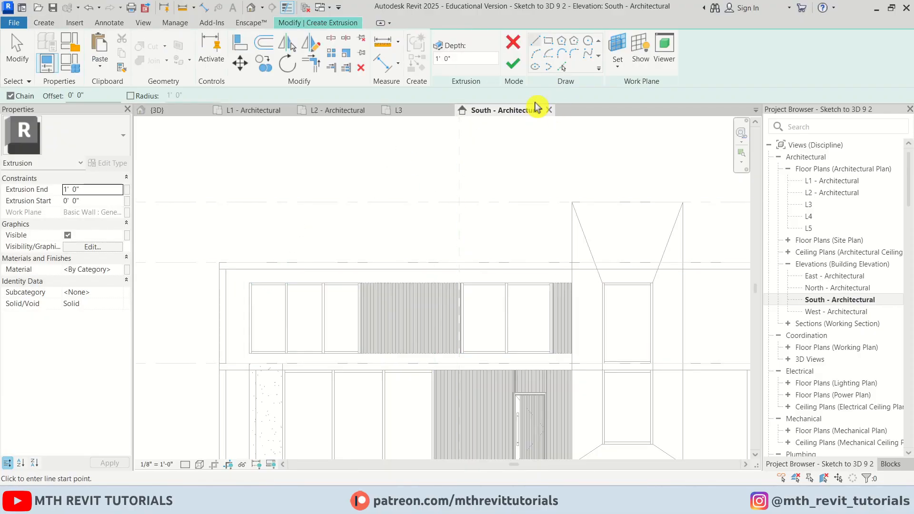
Sketch a 10'-8" high rectangle over the upper-floor facade from the tall block's edge to the house's far corner on the entrance side.
click(553, 44)
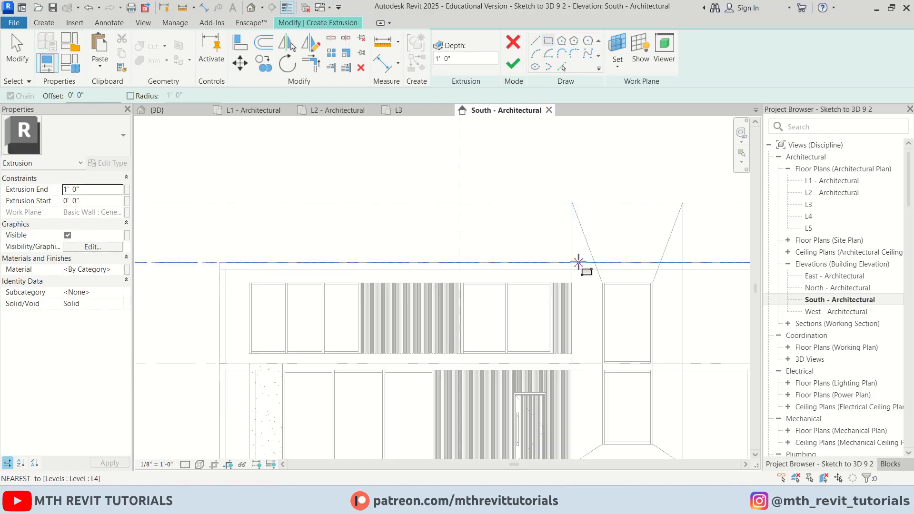
click(572, 263)
scroll(222, 371, up, 1)
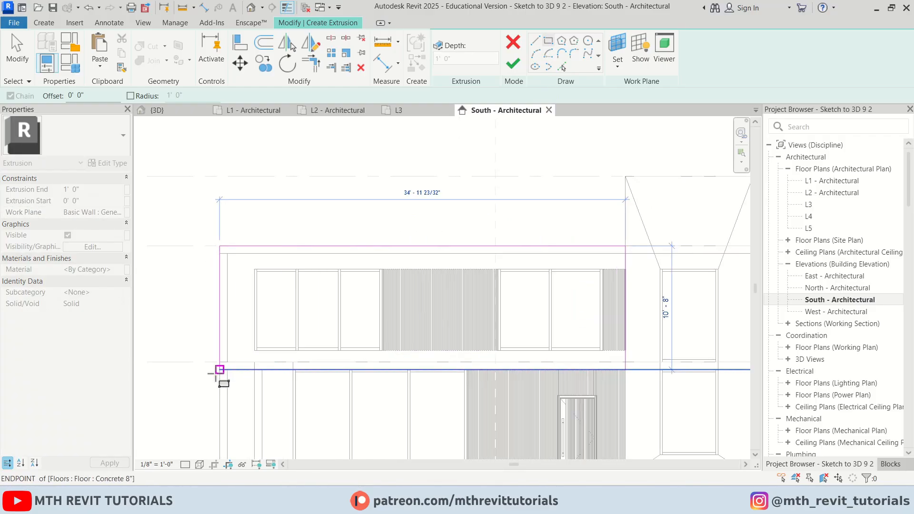
click(219, 370)
key(Escape)
key(Escape)
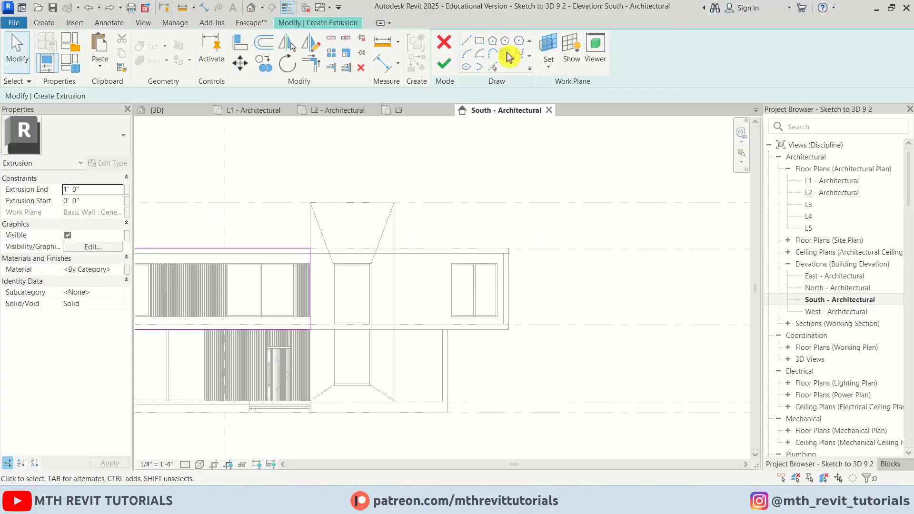
Sketch a second rectangle over the upper-floor facade on the tall block's other side, out to the slab's end, and finish the extrusion.
click(481, 42)
scroll(372, 255, up, 2)
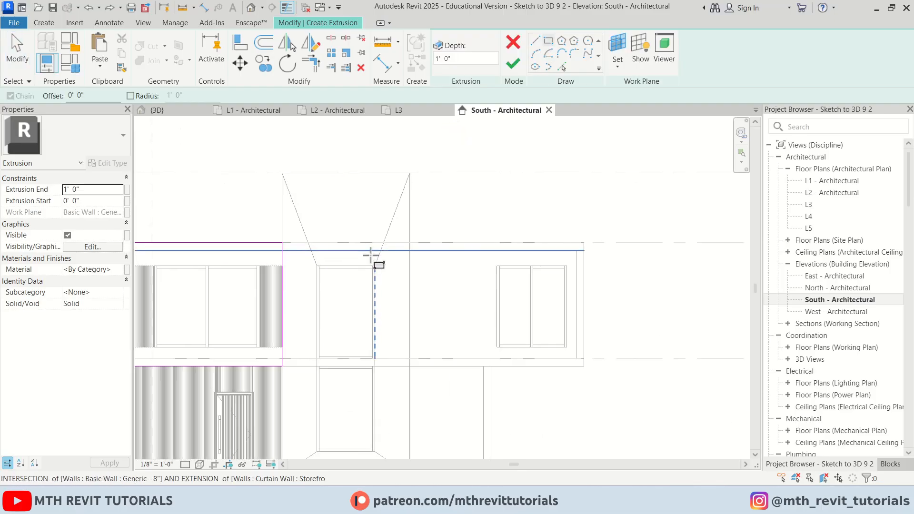
click(410, 243)
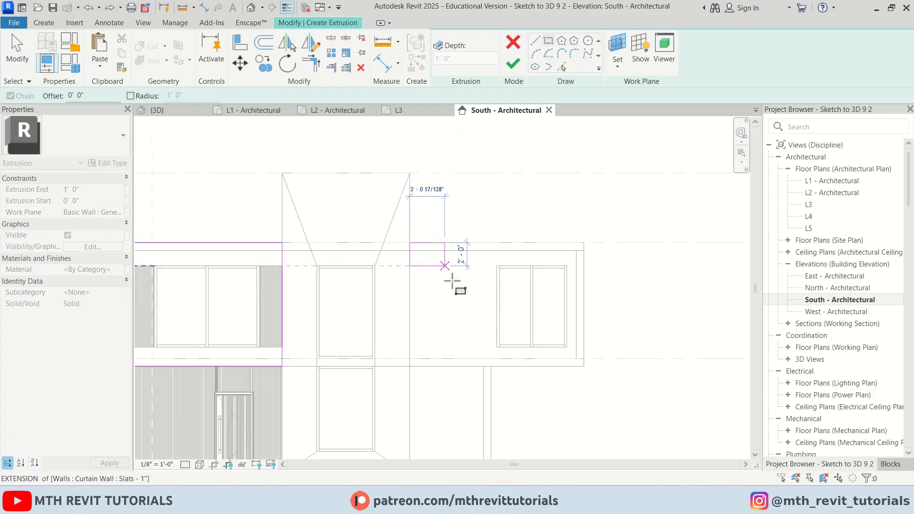
click(582, 366)
scroll(582, 366, down, 2)
middle_drag(413, 291, 478, 280)
scroll(479, 241, up, 1)
click(514, 68)
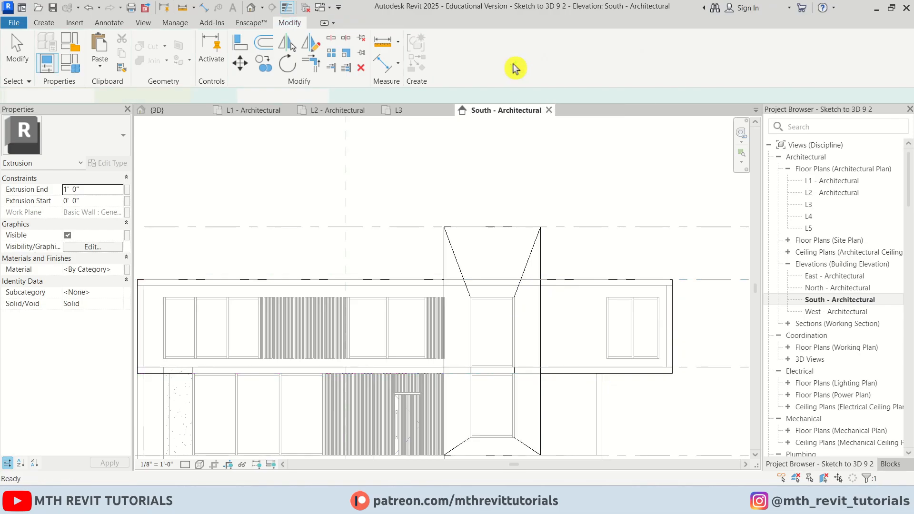
Examine in the 3D view how the upper facade extrusion meets the concrete column wall beside the ground-floor storefront.
click(251, 8)
click(388, 284)
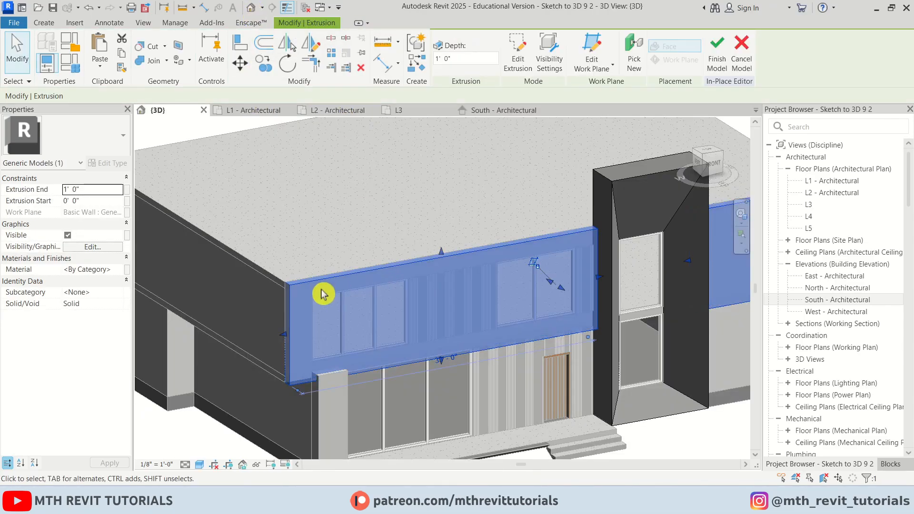
click(349, 378)
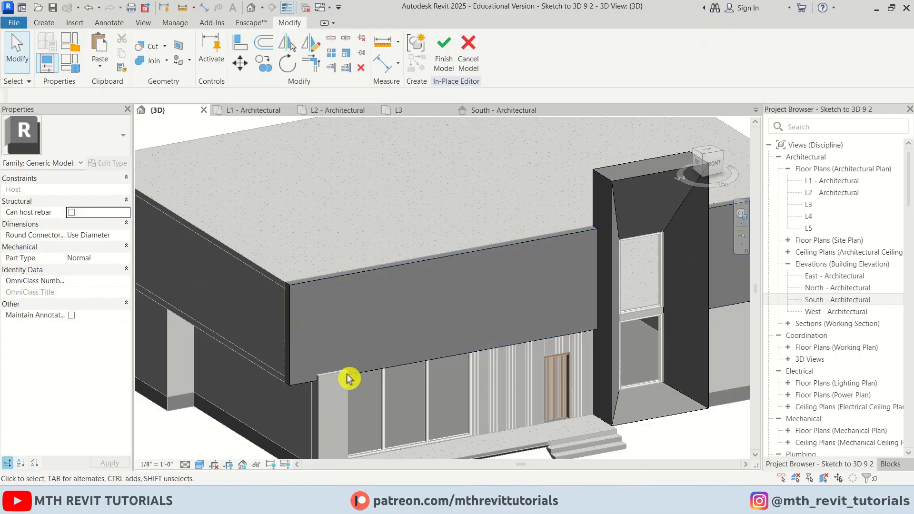
click(379, 375)
scroll(376, 367, up, 5)
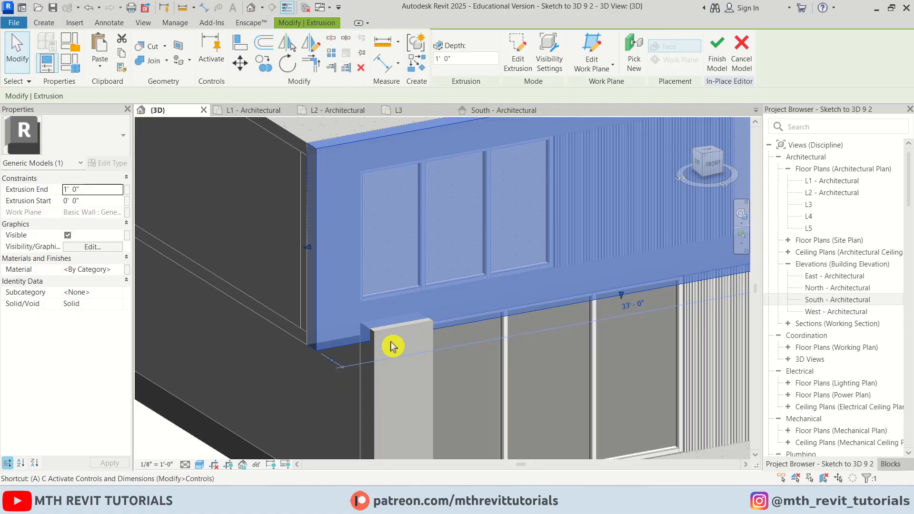
scroll(387, 394, down, 5)
scroll(414, 347, up, 4)
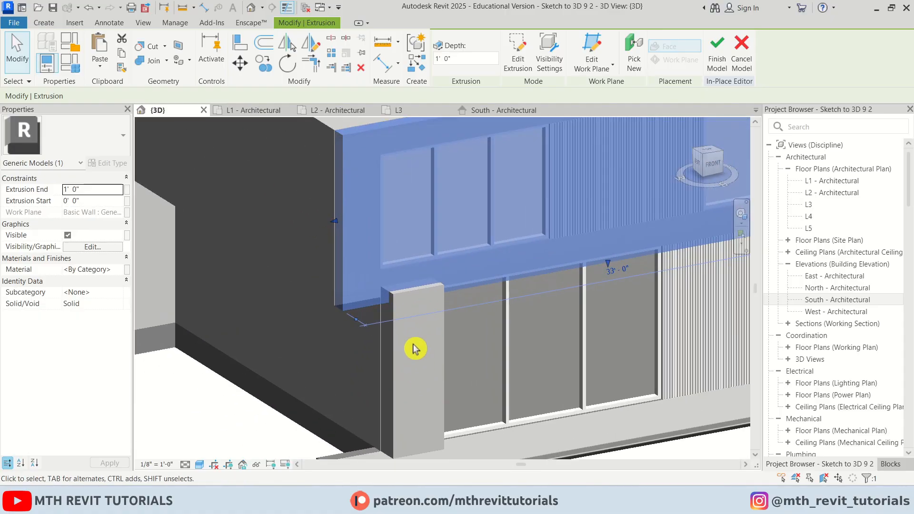
Align the upper facade extrusion's front face with the front face of the 18" concrete column wall.
key(l)
key(Escape)
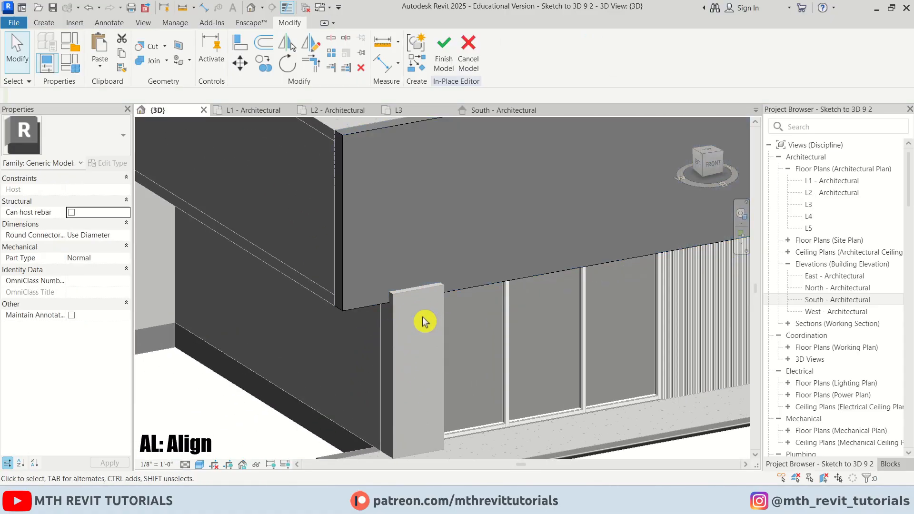
key(a)
key(l)
scroll(423, 313, up, 2)
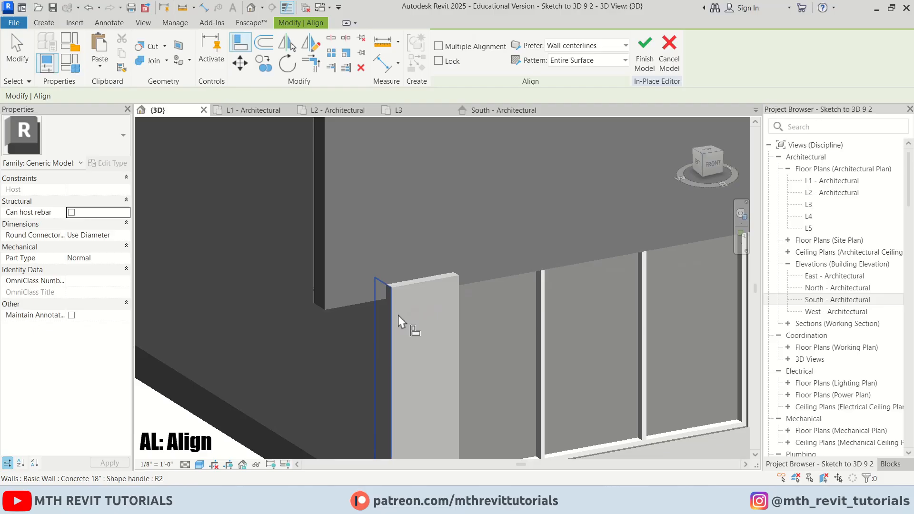
click(407, 290)
click(359, 304)
key(Escape)
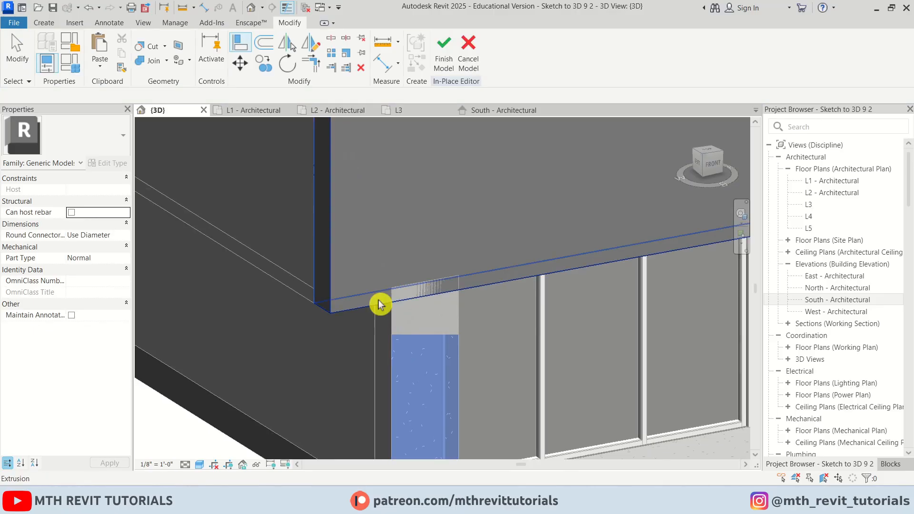
scroll(372, 310, down, 3)
scroll(396, 324, down, 3)
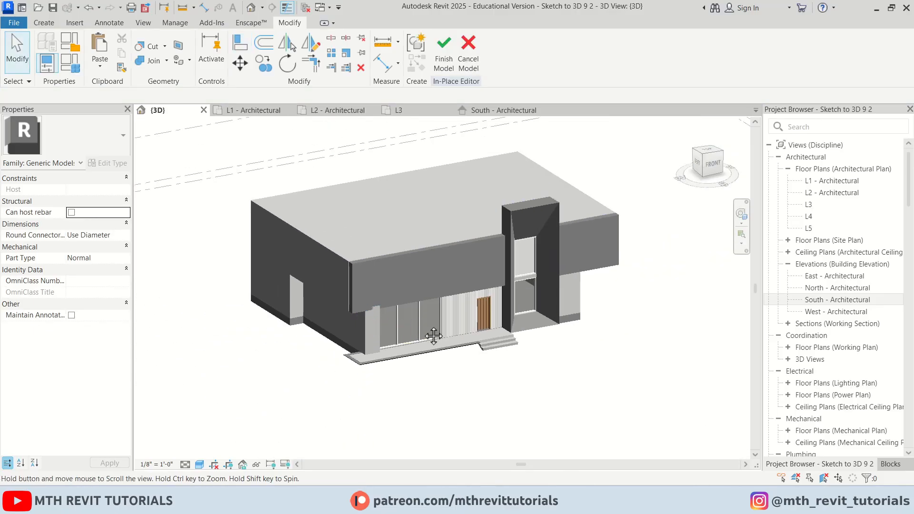
scroll(381, 320, up, 2)
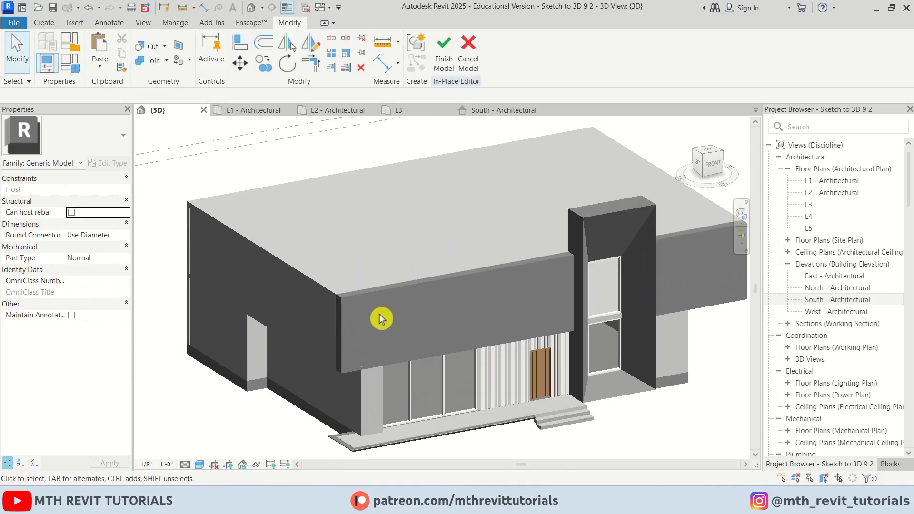
In the South elevation, start a void blend with the upper facade extrusion's front face as its work plane.
click(496, 111)
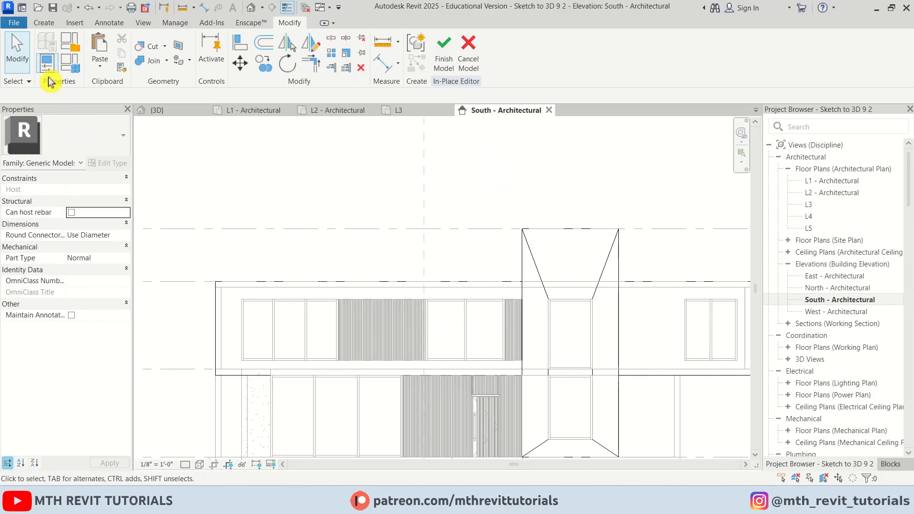
click(43, 23)
click(232, 50)
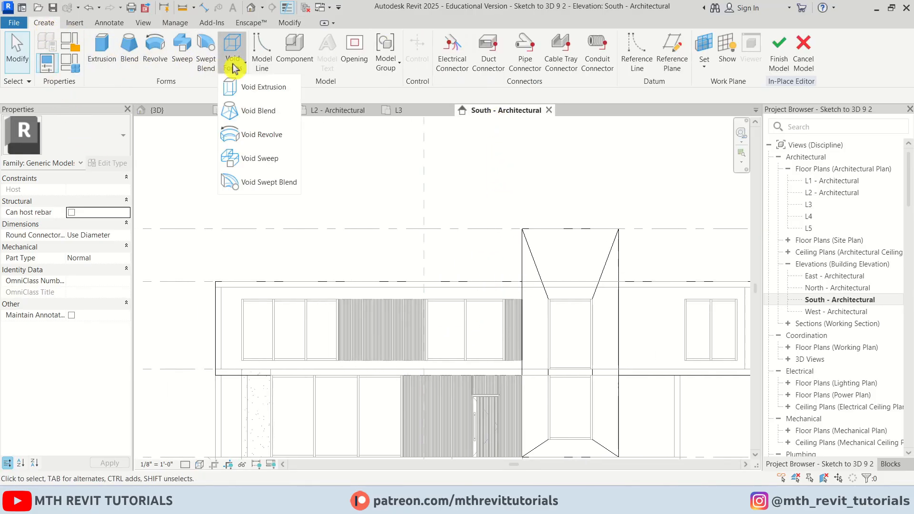
click(282, 112)
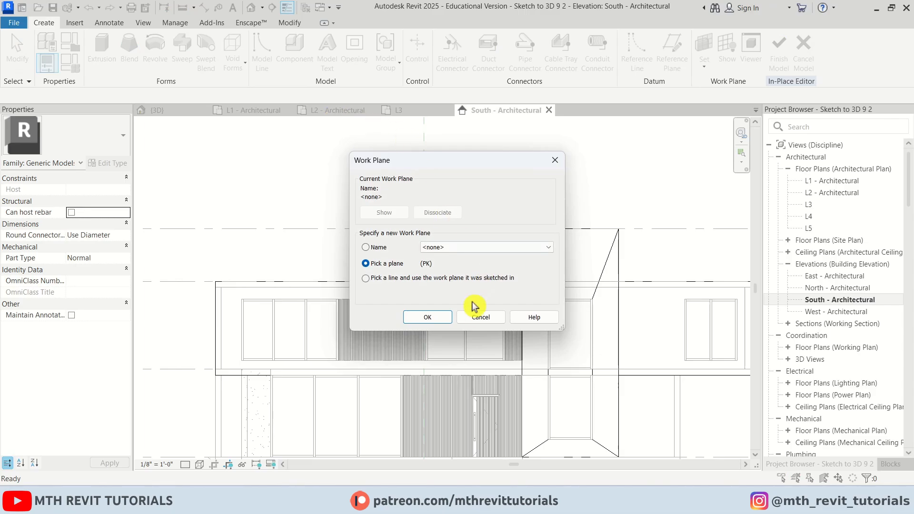
click(428, 317)
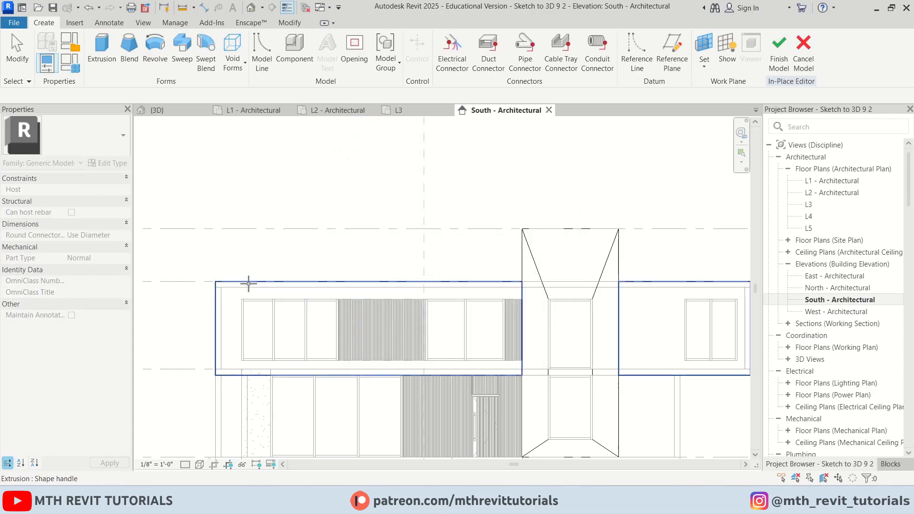
click(250, 287)
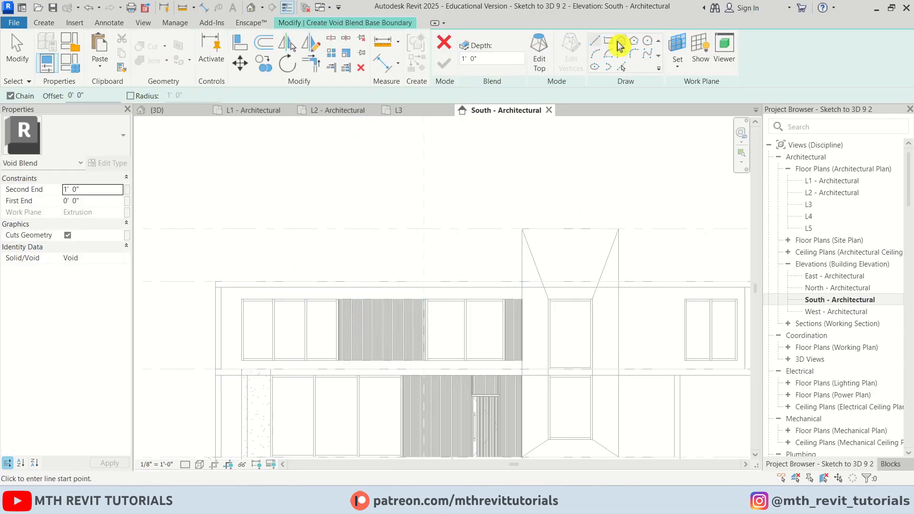
Sketch the void blend's base rectangle, 10'-8" high, around the entire upper-floor facade between opposite outer corners.
click(610, 43)
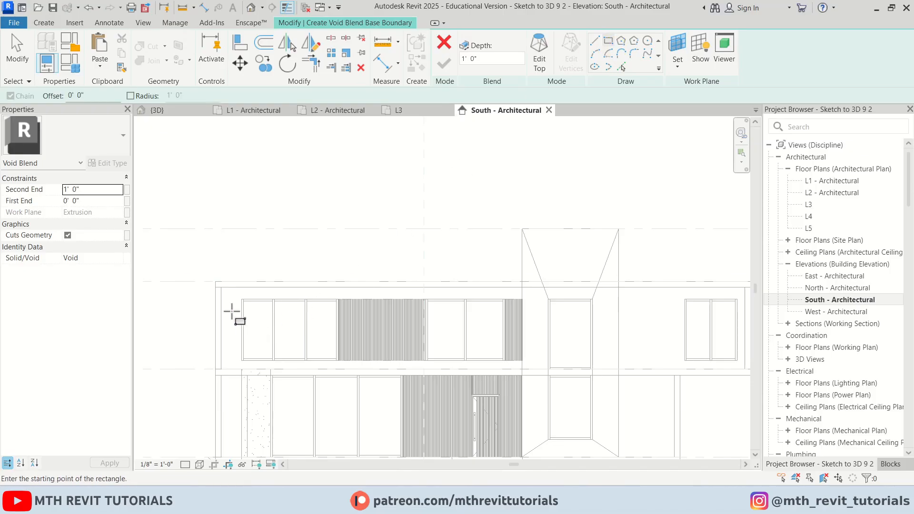
click(216, 282)
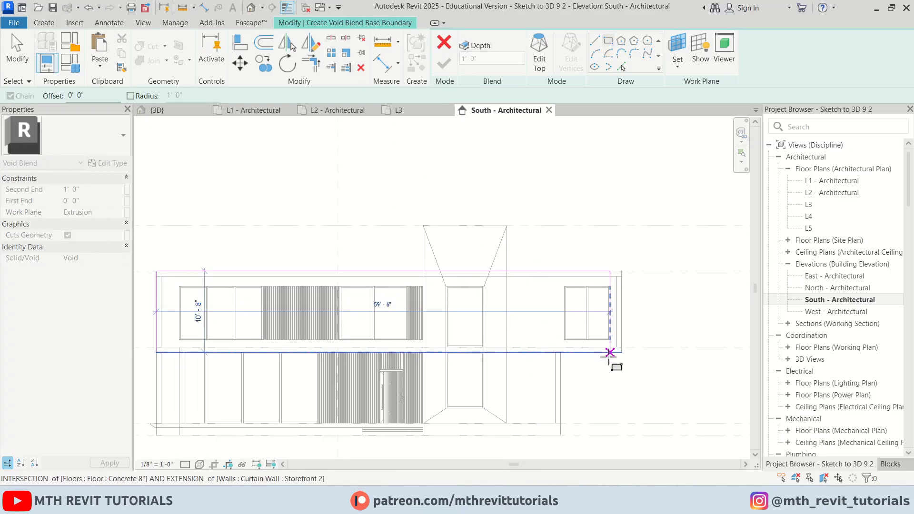
click(624, 351)
scroll(367, 380, up, 4)
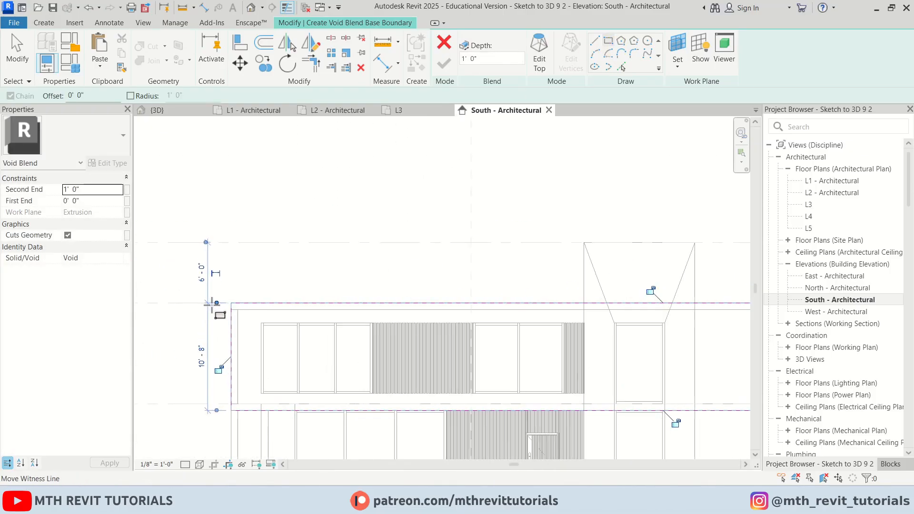
middle_drag(439, 388, 410, 365)
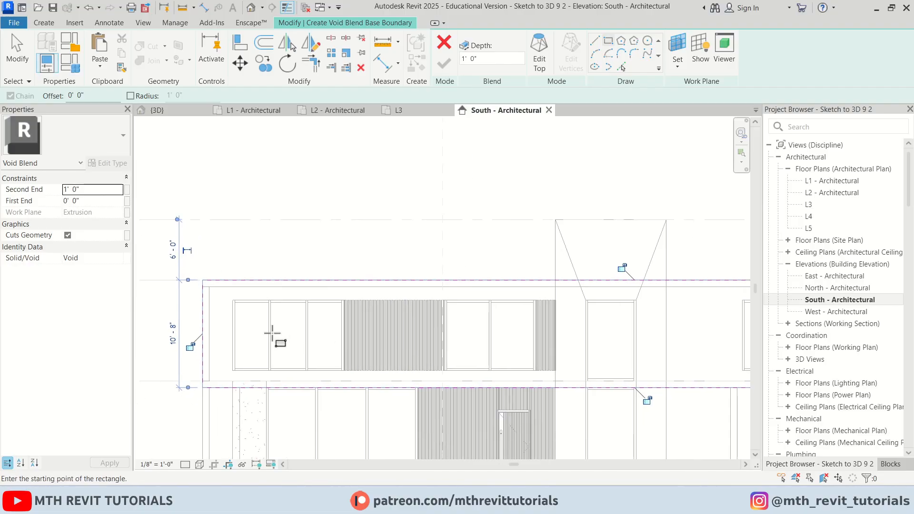
Switch to the void blend's top boundary and sketch a rectangle from the first upper window's outer top corner to the last window's outer bottom corner.
click(547, 67)
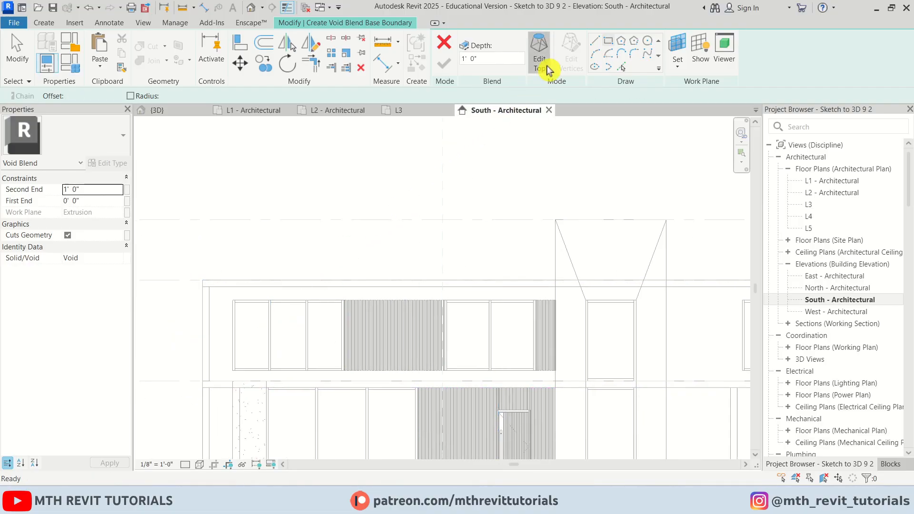
click(608, 42)
click(232, 300)
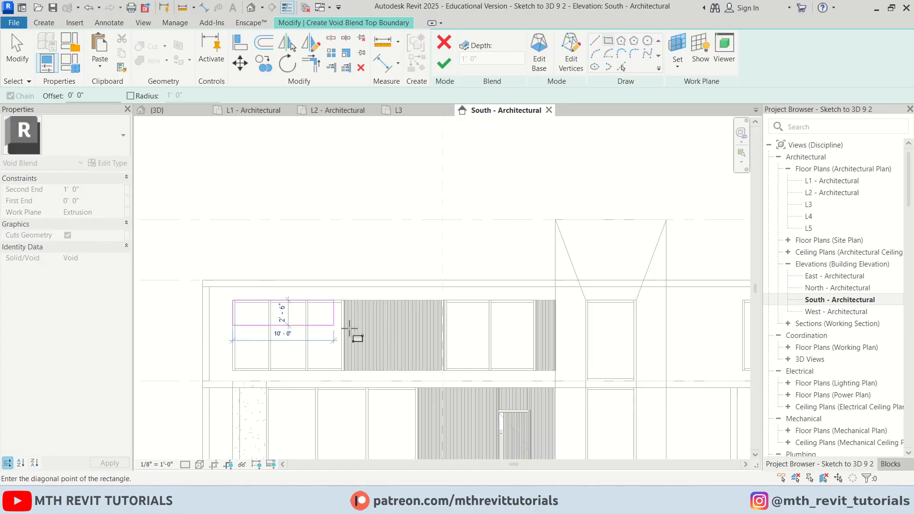
scroll(558, 372, up, 1)
scroll(556, 372, down, 1)
middle_drag(566, 383, 329, 364)
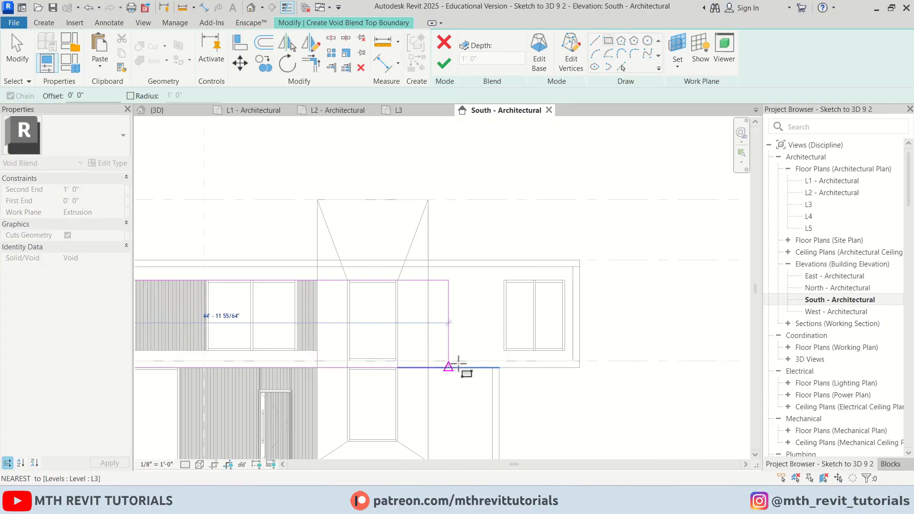
scroll(565, 353, up, 2)
click(565, 351)
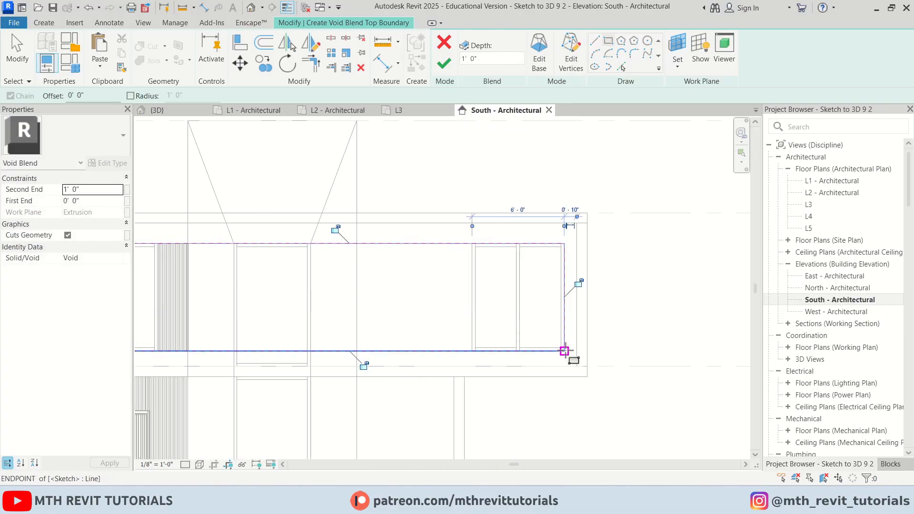
Finish the void blend's top boundary sketch and show the resulting shape in the 3D view.
key(Escape)
scroll(576, 260, up, 3)
scroll(574, 279, down, 4)
scroll(555, 304, down, 3)
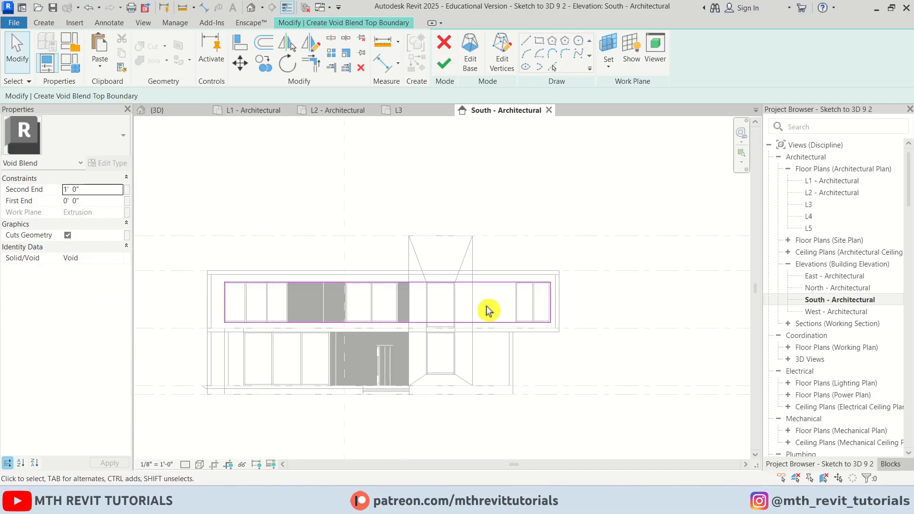
scroll(490, 310, up, 1)
click(446, 64)
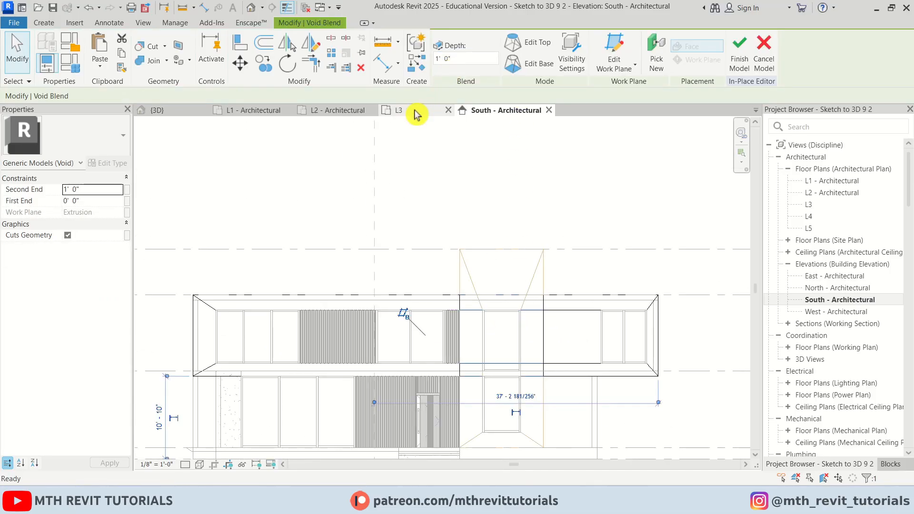
click(250, 8)
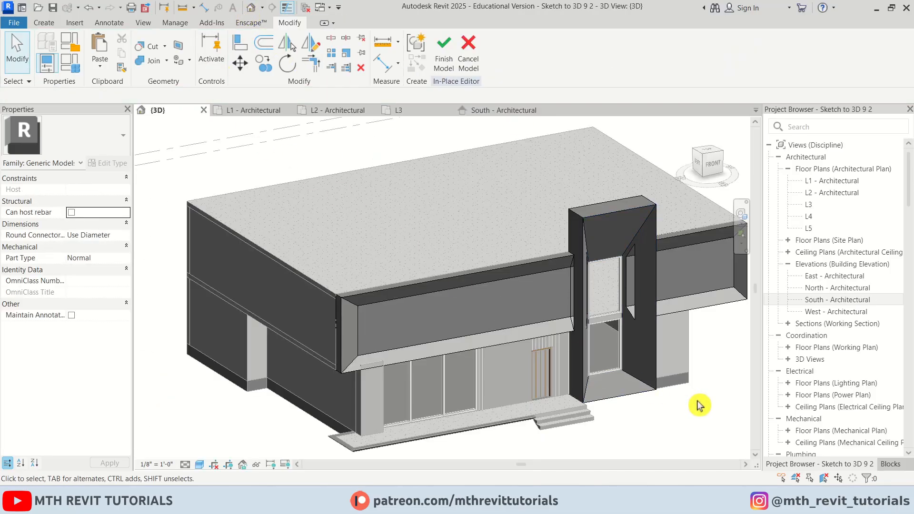
In the 3D view's right side orientation, stretch the upper facade's void blend to a depth of 1'-6", up to the wall face.
scroll(528, 282, down, 3)
shift+middle_drag(528, 281, 415, 300)
click(414, 300)
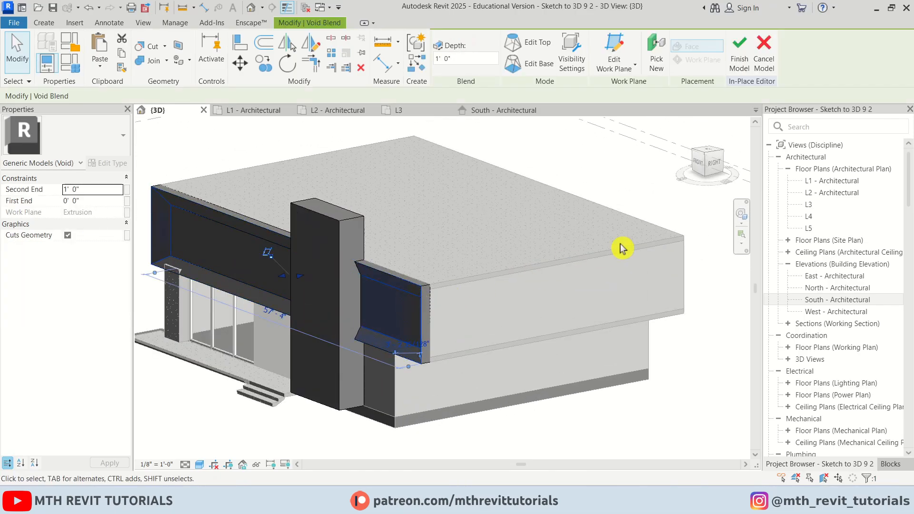
click(712, 164)
scroll(466, 296, up, 5)
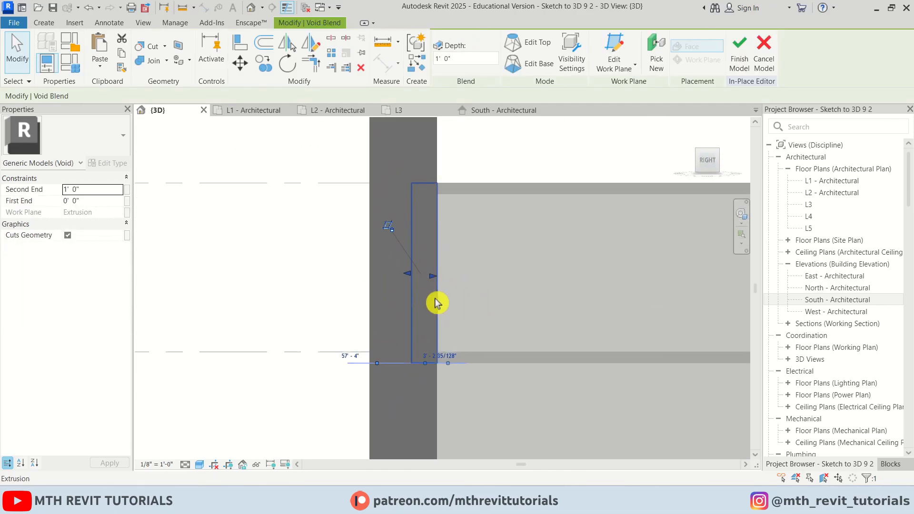
scroll(438, 300, up, 1)
drag(433, 277, 435, 278)
click(279, 287)
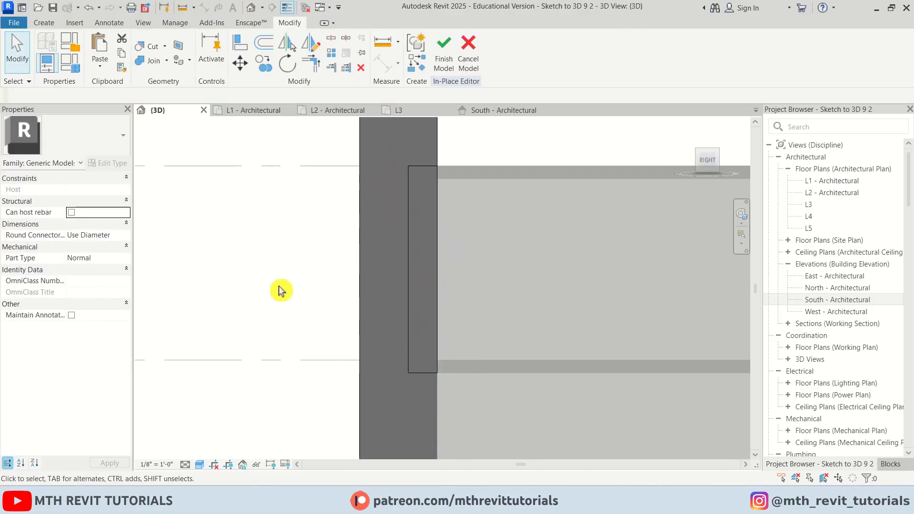
Examine in 3D where the upper facade's void blend cuts through the tall block.
scroll(279, 287, down, 3)
shift+middle_drag(423, 302, 578, 328)
shift+middle_drag(407, 375, 472, 400)
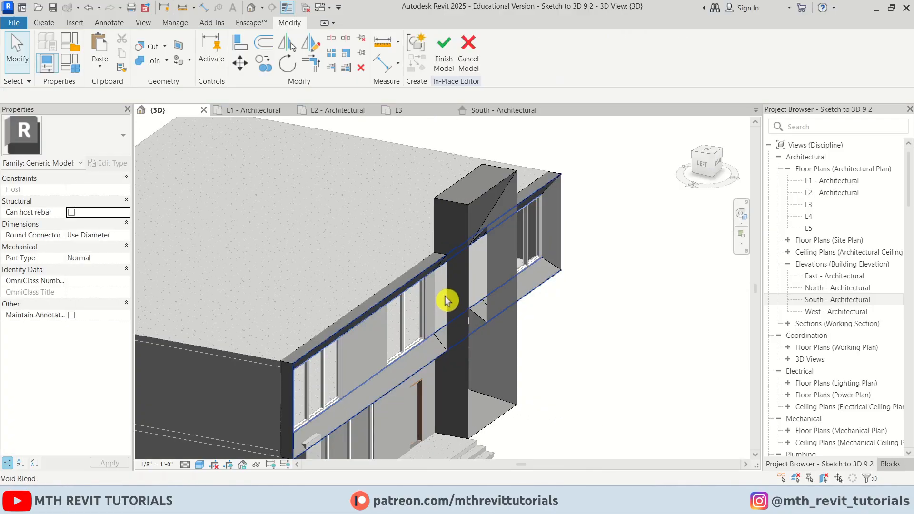
scroll(446, 295, up, 4)
click(446, 247)
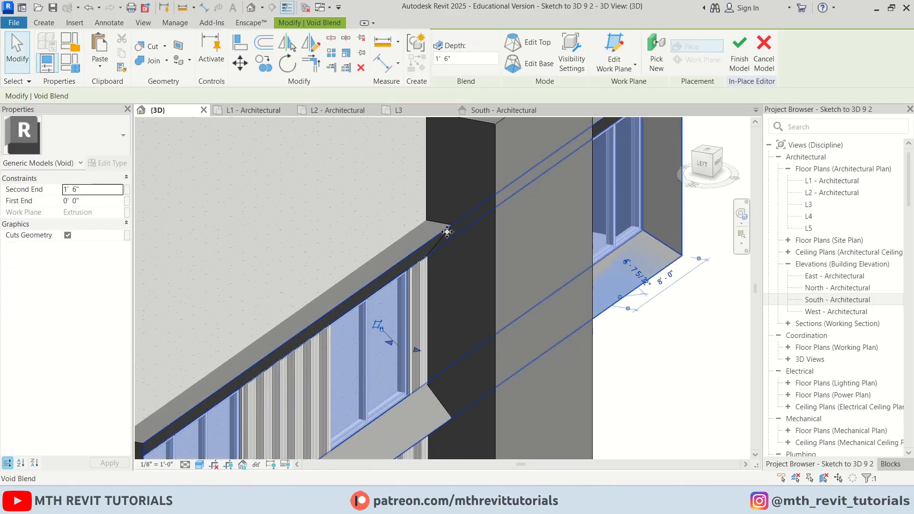
key(Escape)
scroll(463, 333, down, 1)
scroll(464, 204, down, 3)
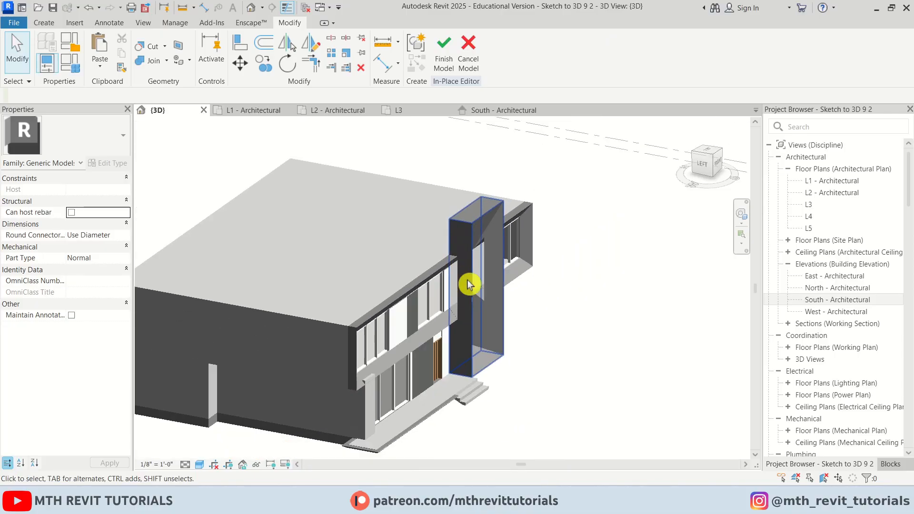
Uncut the tall block from the upper facade's void blend with Uncut Geometry.
mouse_move(471, 286)
shift+middle_down()
mouse_move(482, 310)
mouse_move(481, 286)
shift+middle_up()
scroll(471, 274, up, 3)
scroll(472, 274, up, 4)
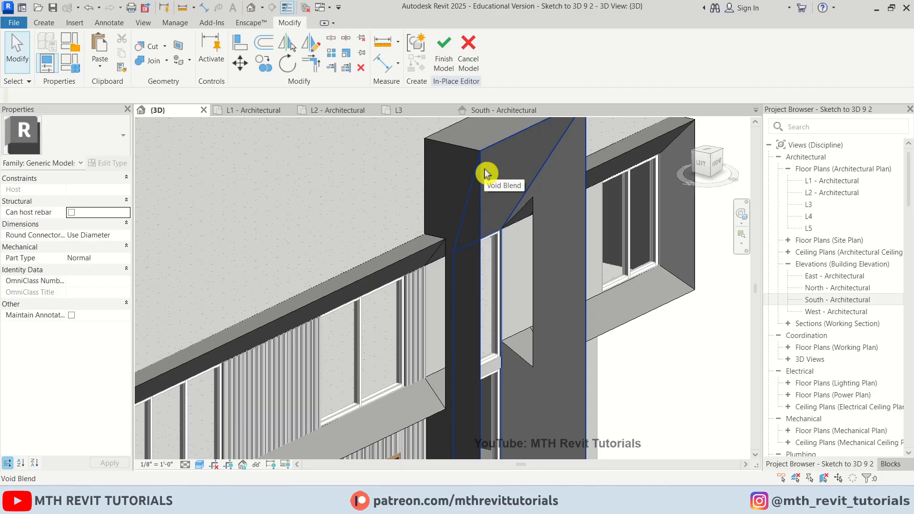
click(166, 50)
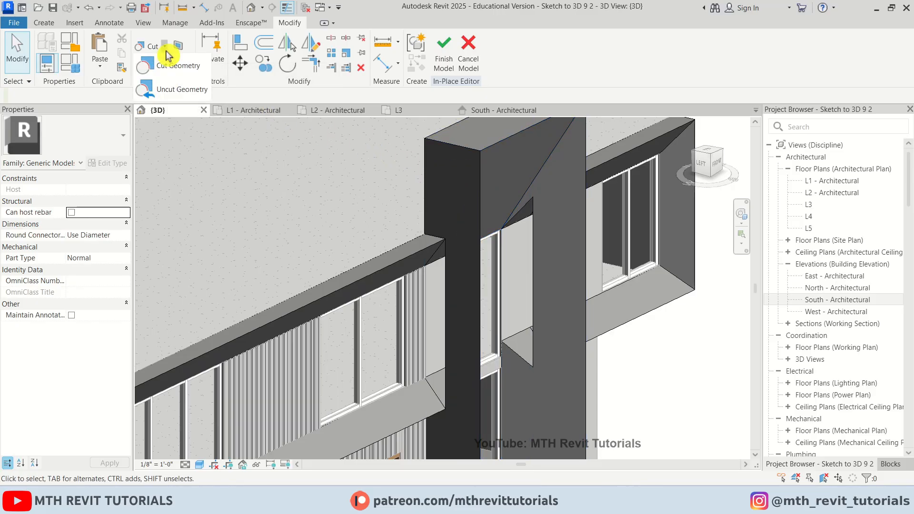
click(197, 98)
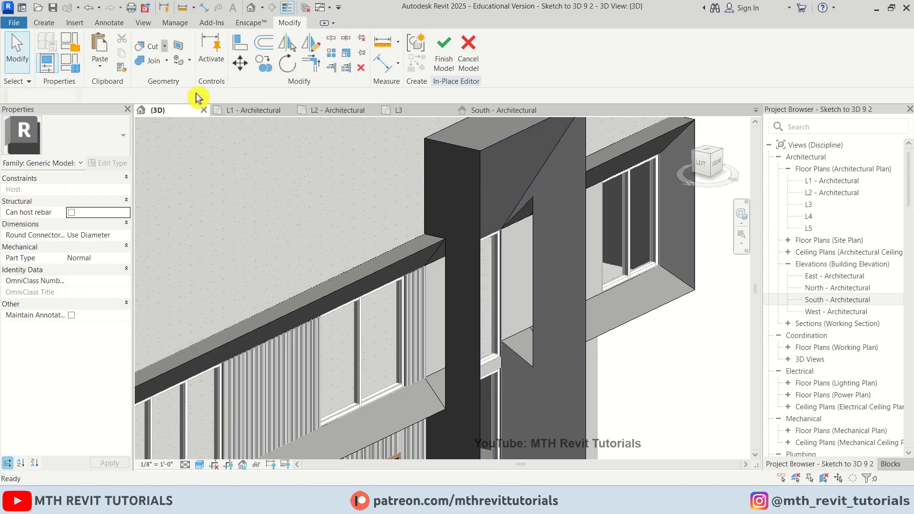
click(465, 149)
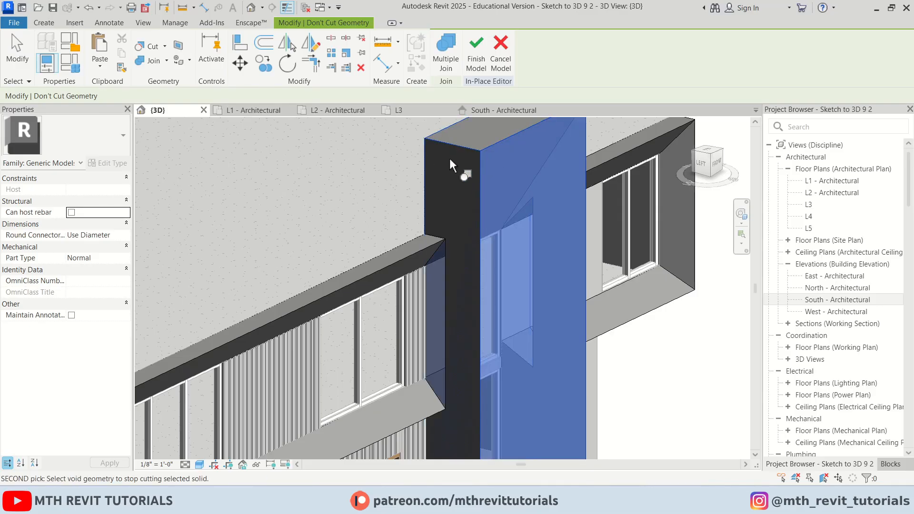
click(439, 257)
key(Escape)
Check both sides of the tall block where it meets the upper facade volume, and finish the in-place model.
scroll(455, 323, down, 3)
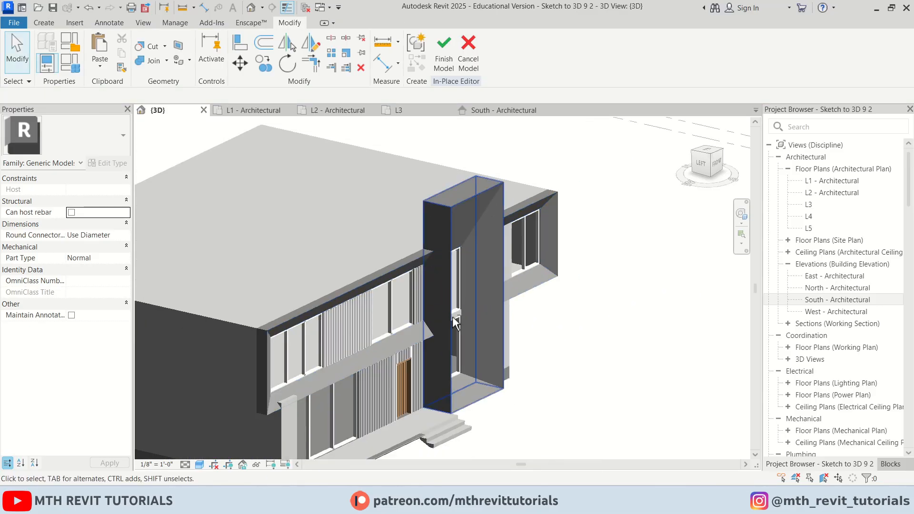
shift+middle_drag(453, 318, 270, 317)
scroll(487, 351, up, 3)
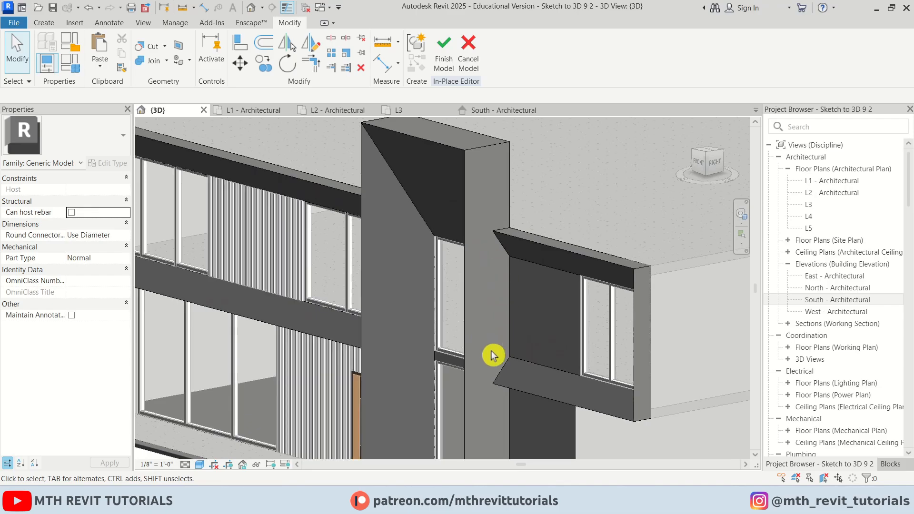
scroll(504, 313, down, 2)
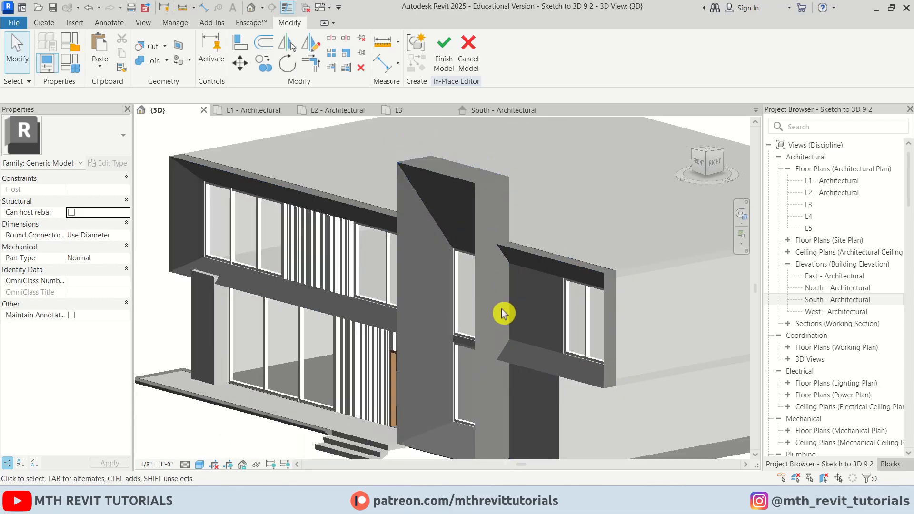
scroll(504, 314, down, 3)
shift+middle_drag(504, 314, 548, 376)
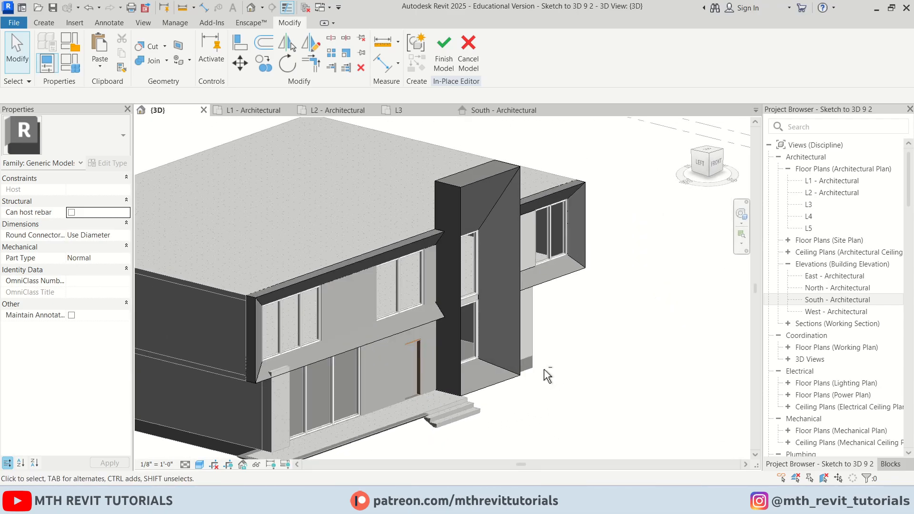
scroll(471, 265, up, 4)
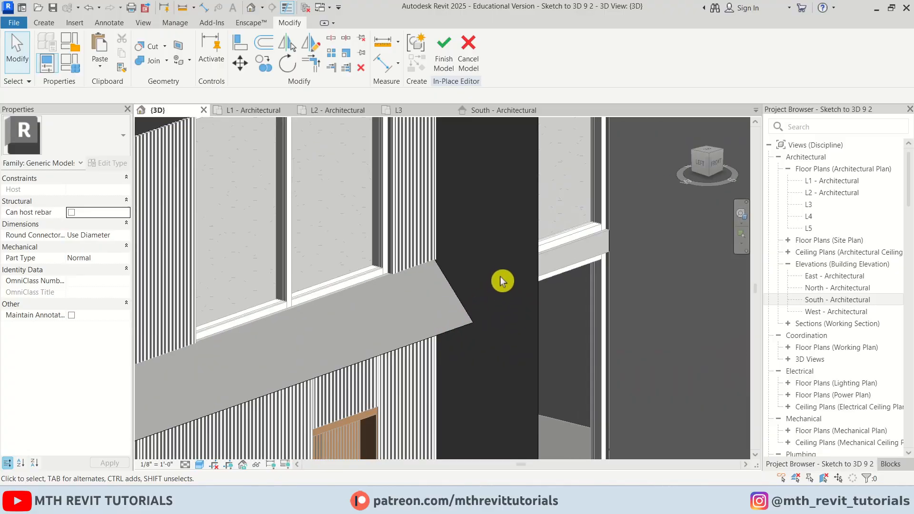
shift+middle_drag(500, 280, 413, 273)
scroll(498, 317, down, 5)
shift+middle_drag(497, 317, 380, 392)
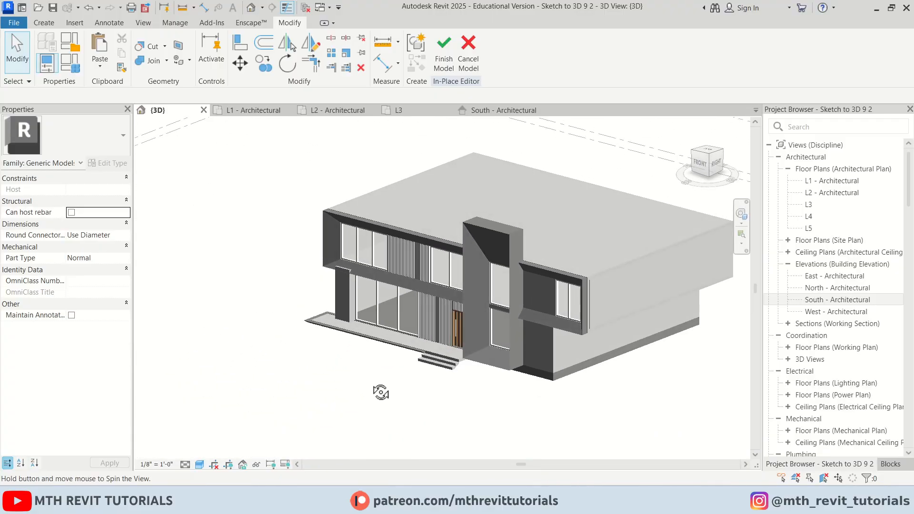
scroll(457, 279, up, 4)
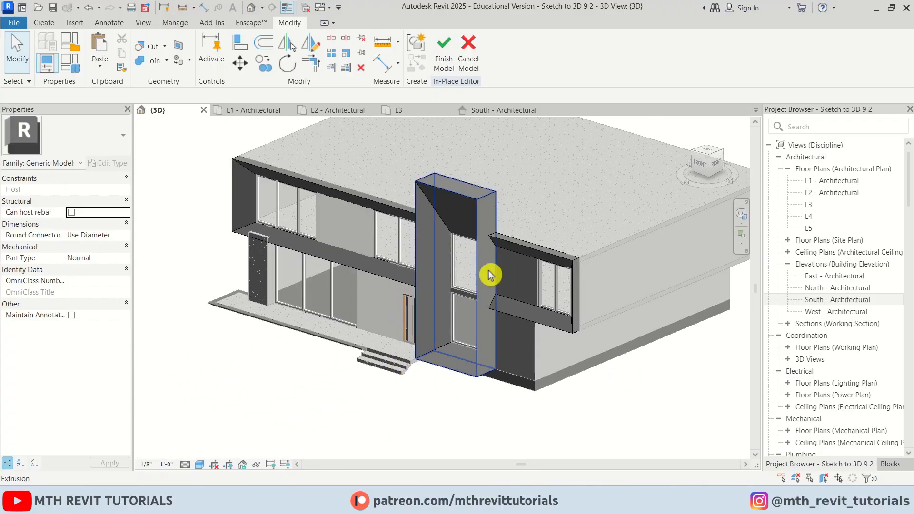
scroll(490, 273, up, 2)
click(443, 72)
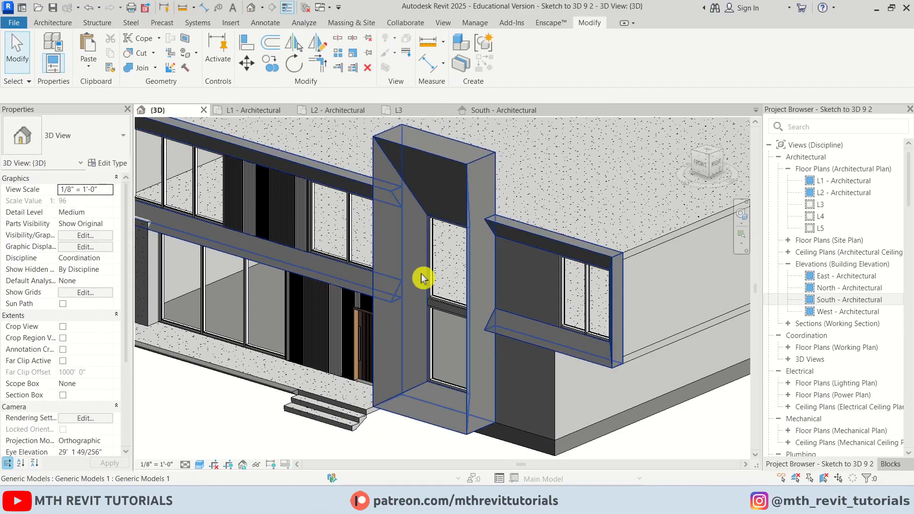
Lower the top of the 18" concrete column wall to a top offset of -0'-8" so it stays below the facade volume's sloped underside.
shift+middle_drag(420, 275, 484, 357)
scroll(271, 245, up, 3)
scroll(271, 245, up, 5)
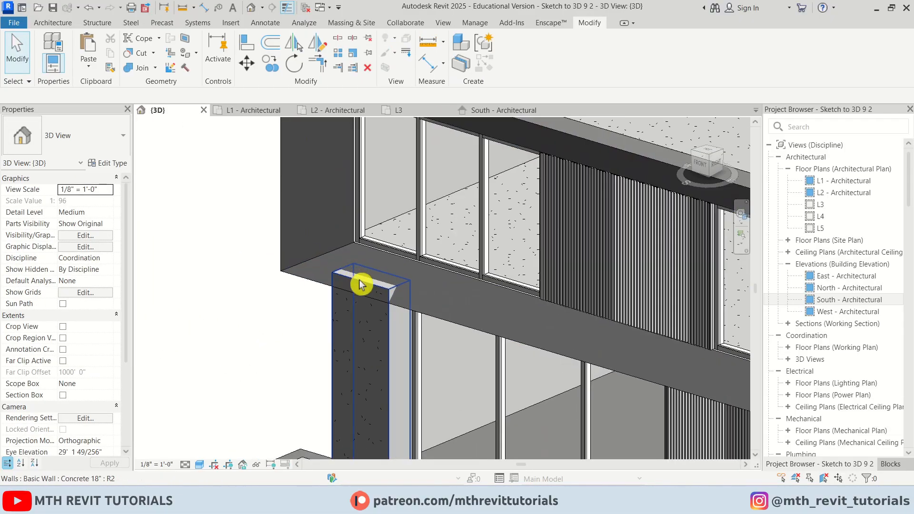
click(362, 281)
drag(371, 272, 370, 297)
key(Escape)
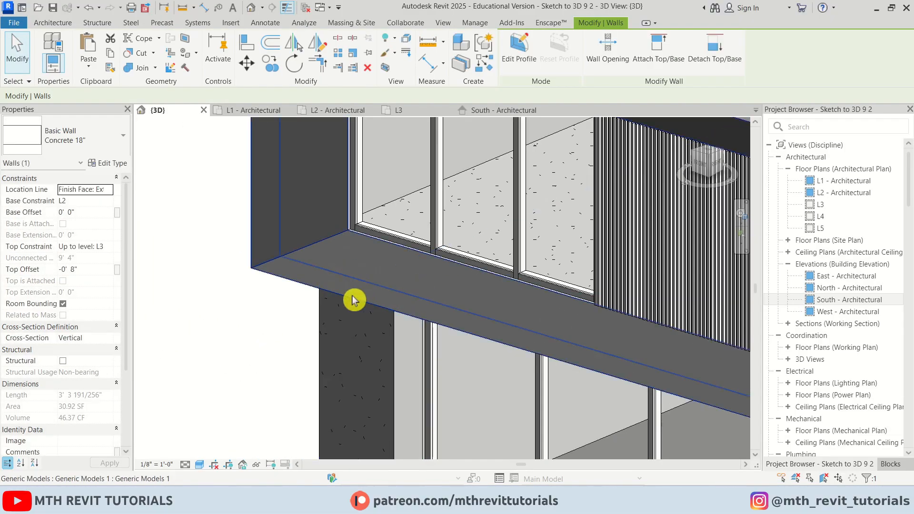
In the L3 plan, place another Storefront 2 curtain wall, about 4' long, between the tall block and the last front window.
scroll(249, 239, down, 5)
middle_drag(428, 310, 324, 312)
scroll(400, 300, up, 3)
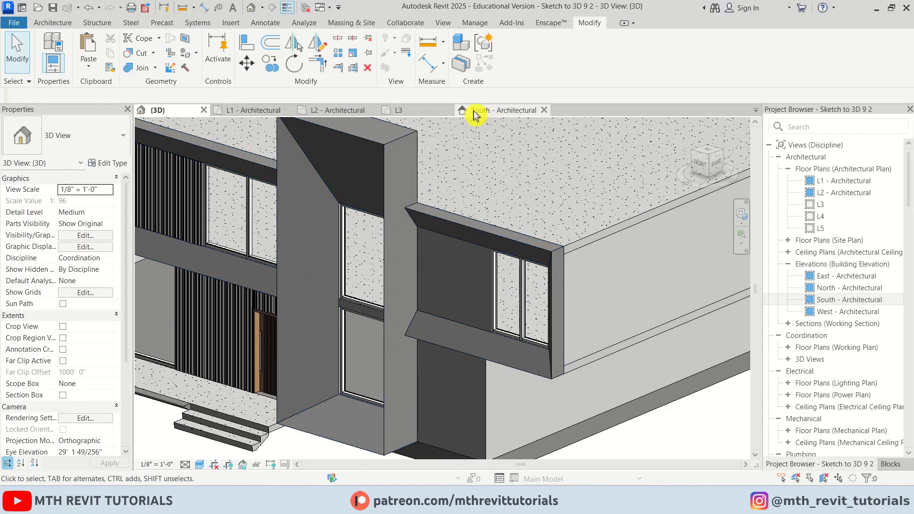
click(419, 111)
click(438, 328)
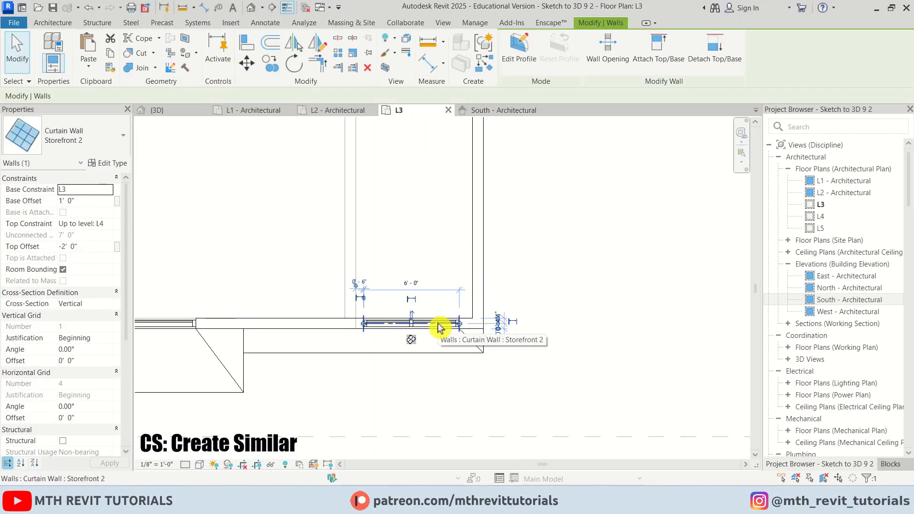
key(c)
key(s)
scroll(268, 319, up, 2)
click(268, 327)
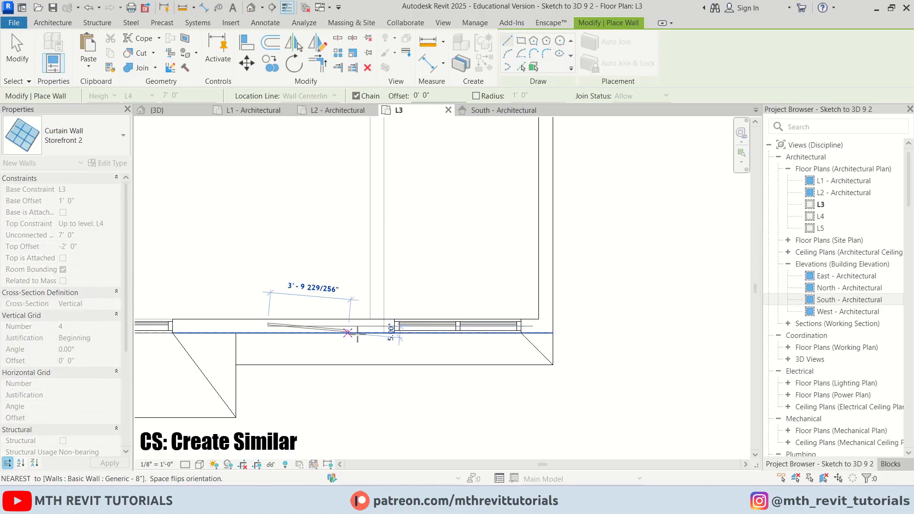
click(352, 326)
key(Escape)
key(Escape)
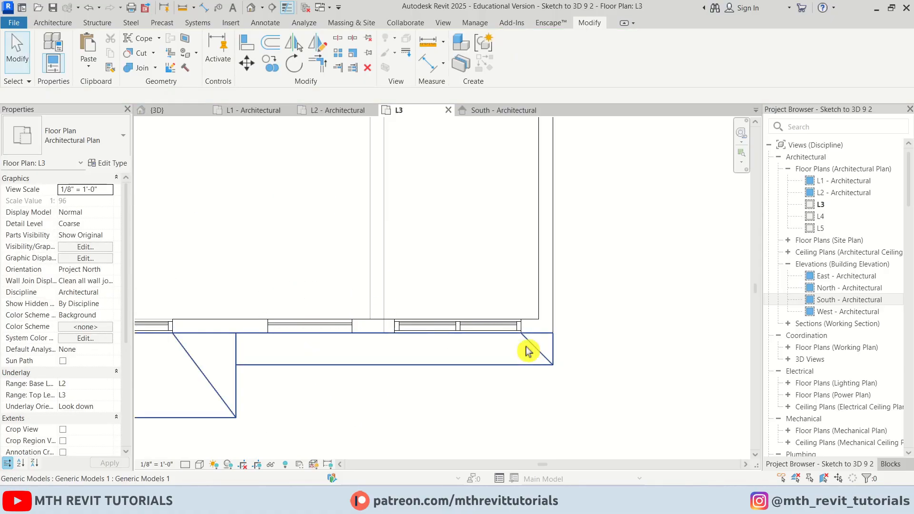
Add 2.5" x 5" rectangular mullions to all grid lines of the new upper-floor curtain wall in the 3D view.
click(251, 8)
scroll(482, 300, up, 5)
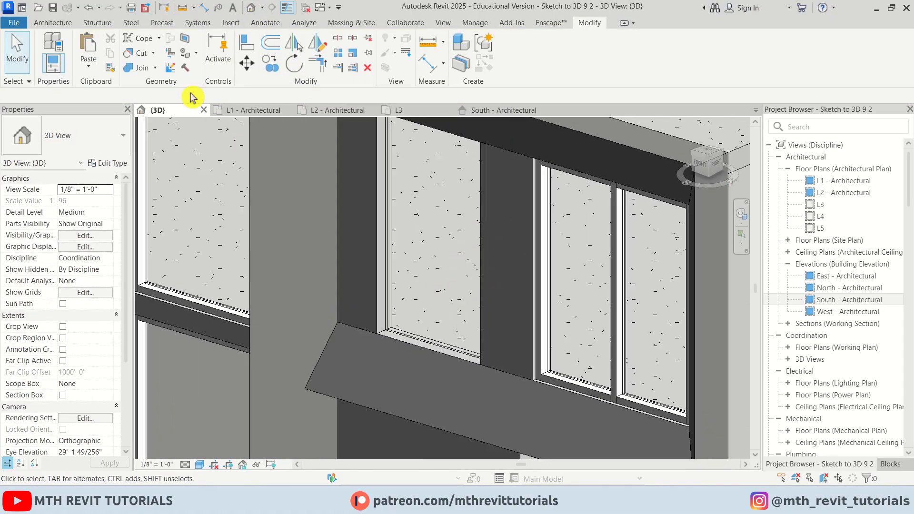
click(60, 24)
click(353, 58)
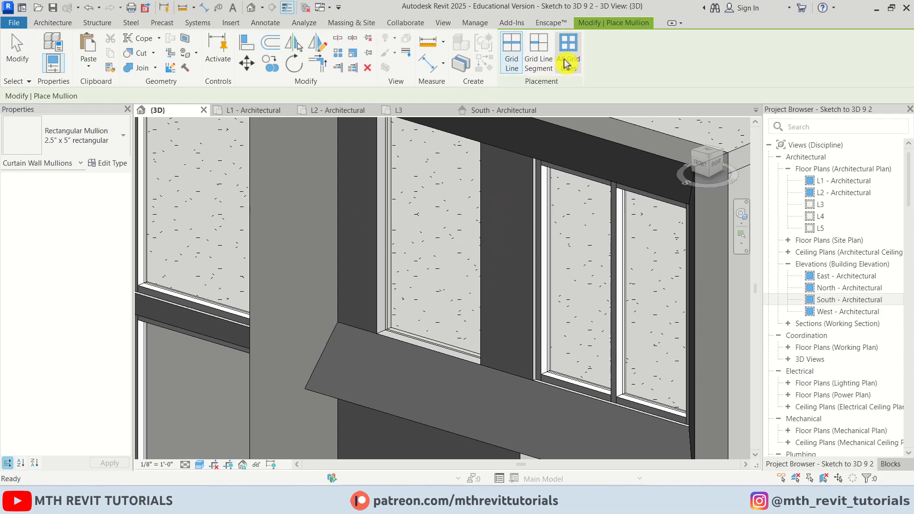
click(415, 333)
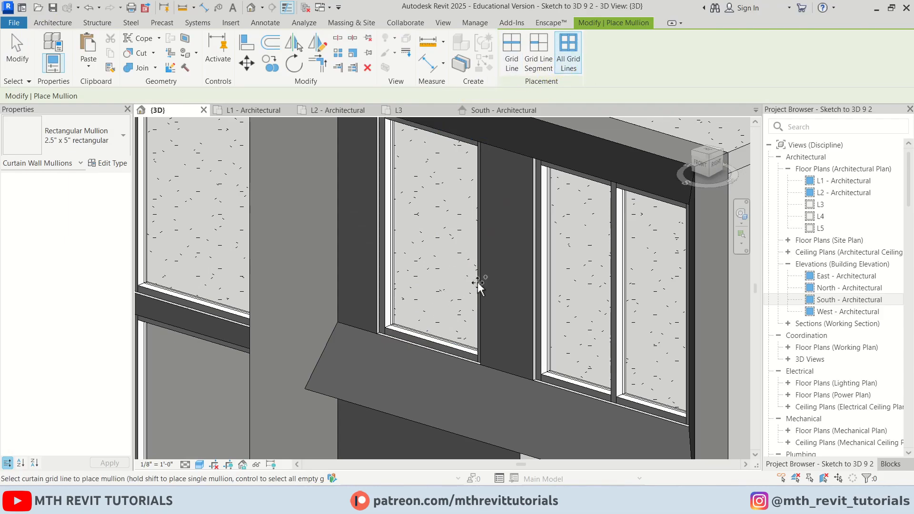
key(Escape)
scroll(437, 229, down, 2)
scroll(472, 223, down, 2)
mouse_move(452, 318)
shift+middle_down()
mouse_move(611, 296)
mouse_move(445, 320)
shift+middle_up()
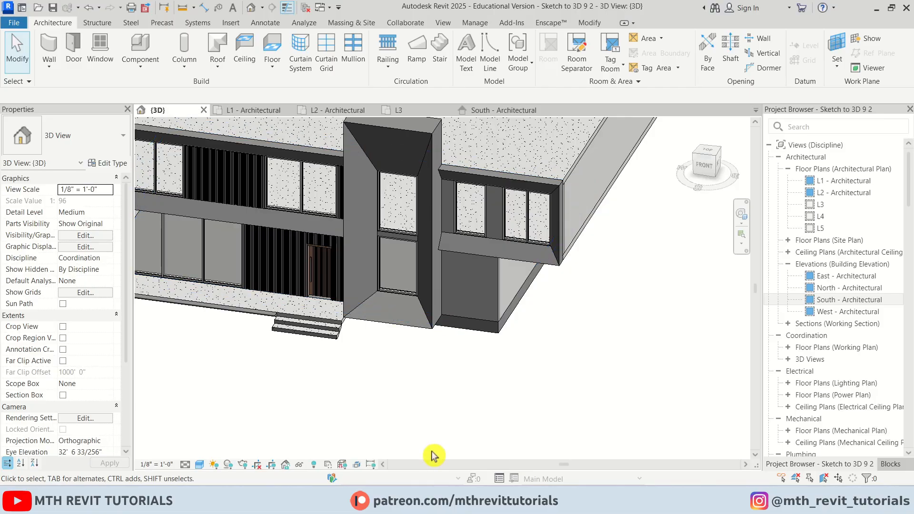
scroll(436, 384, down, 3)
shift+middle_drag(507, 377, 467, 407)
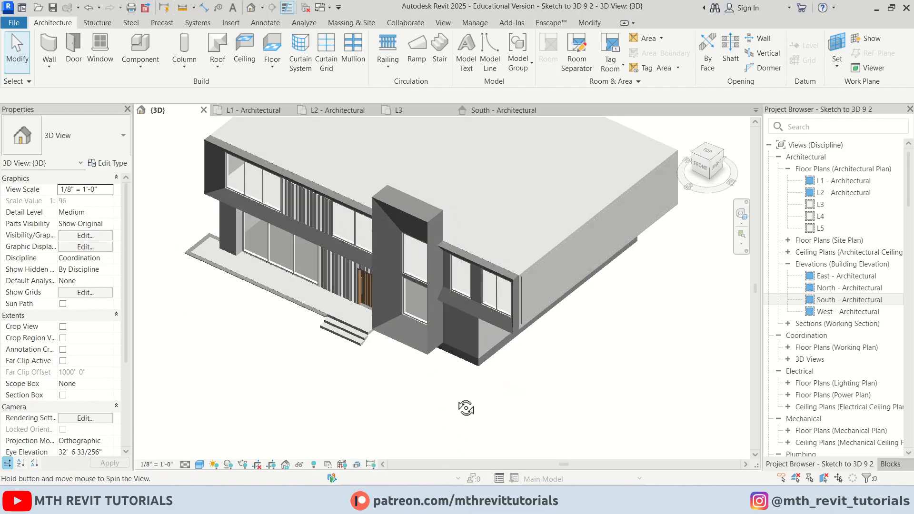
In the L1 plan, start a floor and sketch a rectangular boundary that surrounds the whole house with a wide margin.
double_click(850, 183)
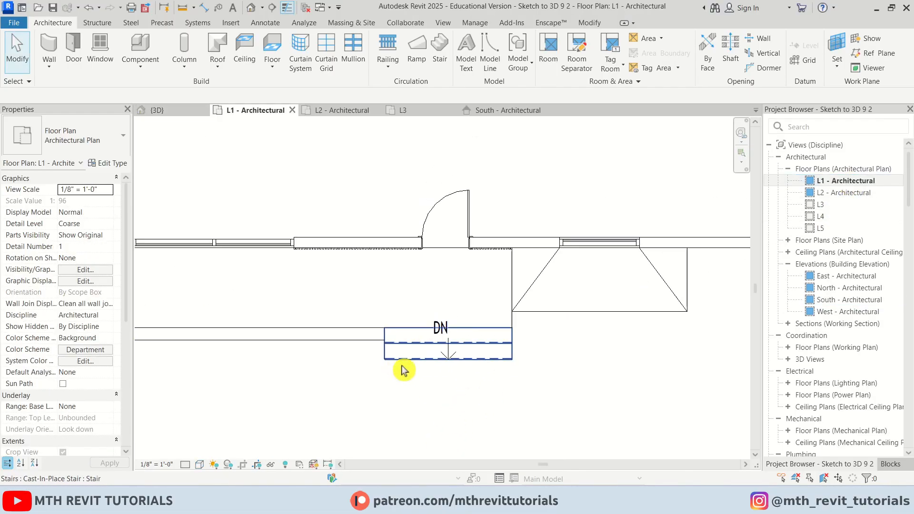
scroll(439, 352, down, 5)
middle_drag(425, 274, 428, 292)
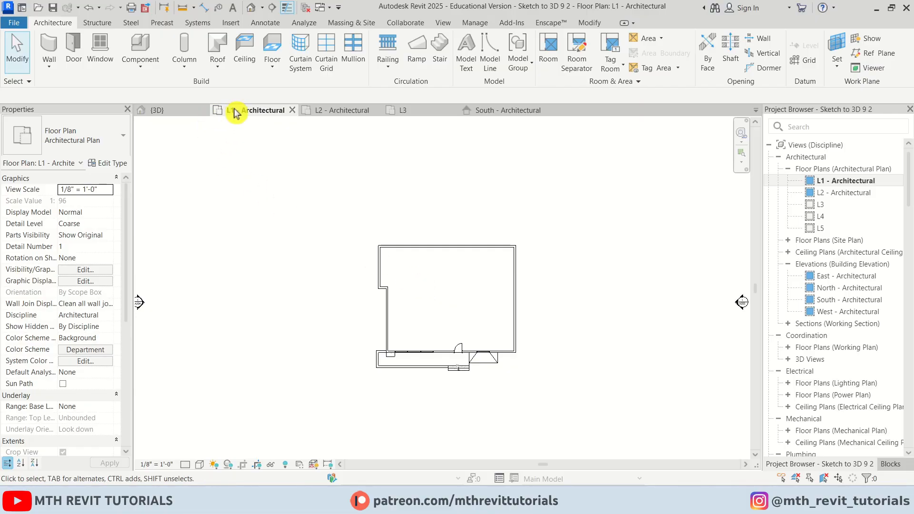
click(272, 43)
click(613, 42)
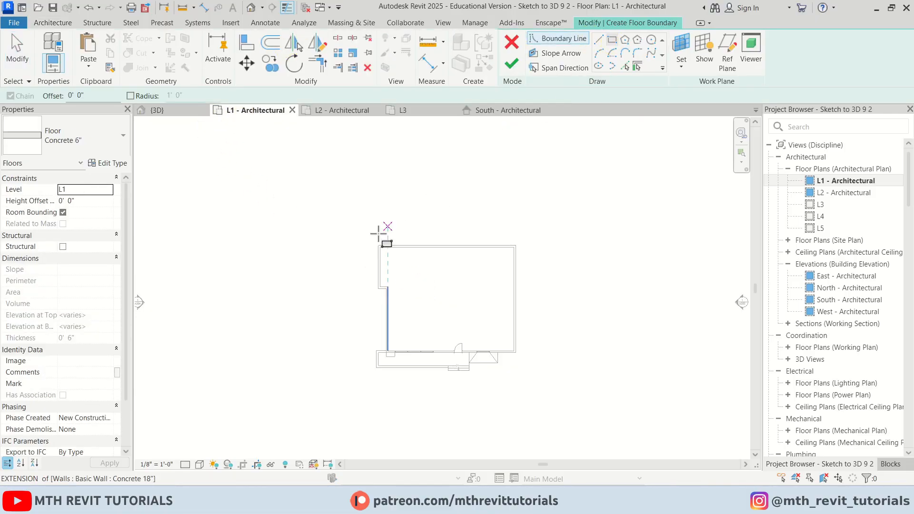
click(306, 197)
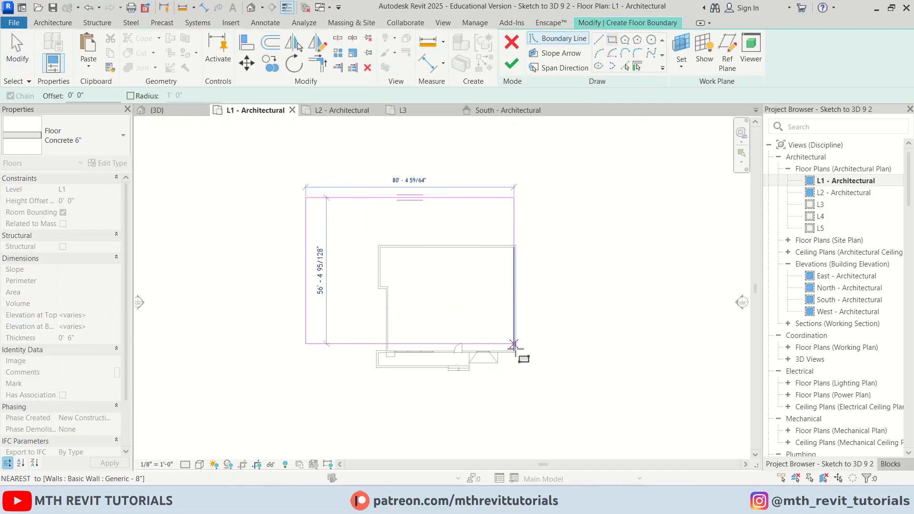
click(561, 410)
key(Escape)
key(Escape)
Change the new slab's type to Concrete 4", finish the floor sketch and check it in the 3D view.
click(123, 136)
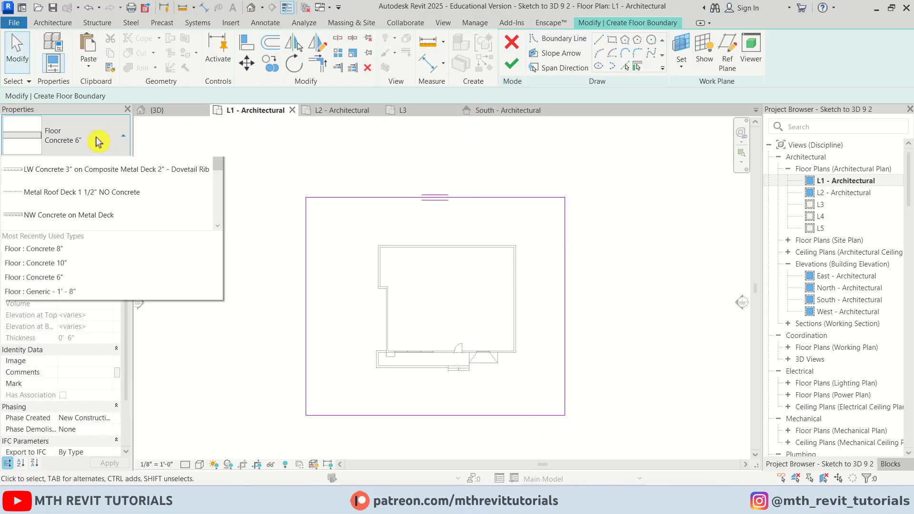
click(71, 202)
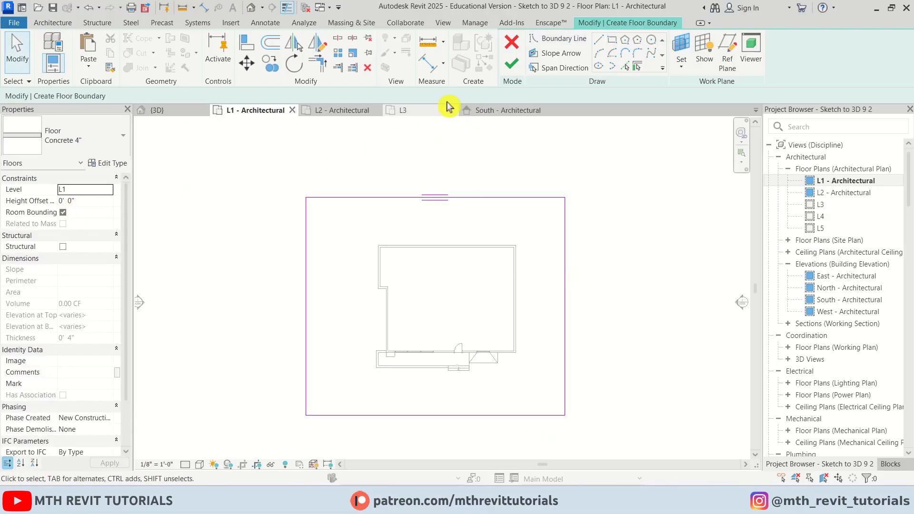
click(513, 62)
click(252, 8)
shift+middle_drag(492, 307, 428, 351)
scroll(400, 255, up, 1)
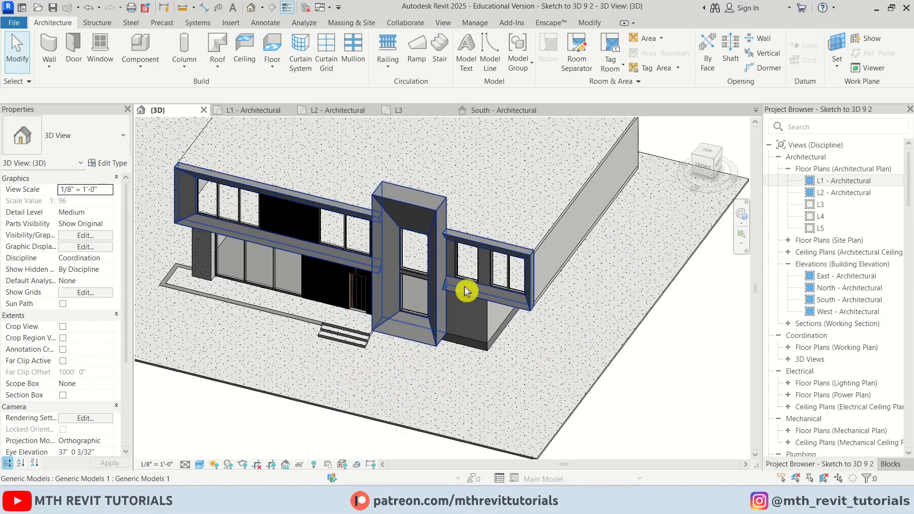
In the L1 plan, place a Generic 8" wall, 8'-0" unconnected height, offset 10'-0" outside the house's east wall using Pick Lines.
click(248, 113)
scroll(505, 280, up, 2)
click(504, 280)
key(c)
key(s)
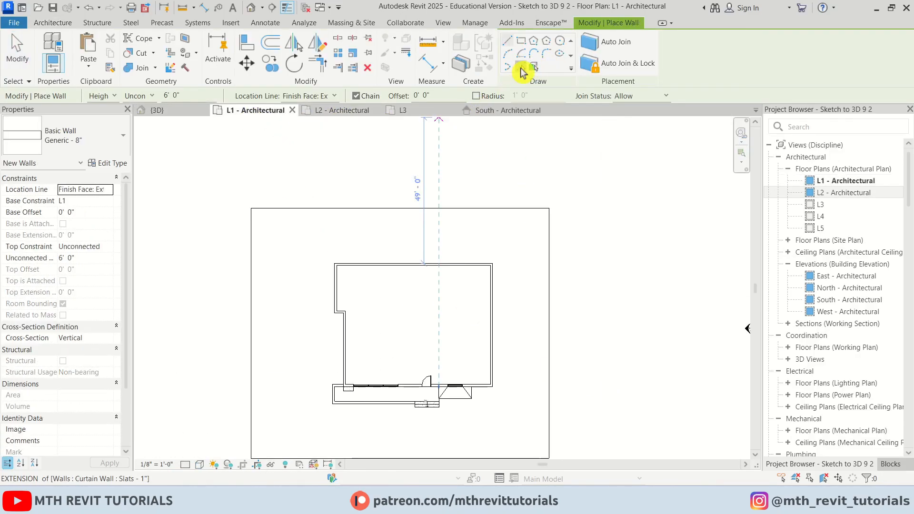
click(522, 67)
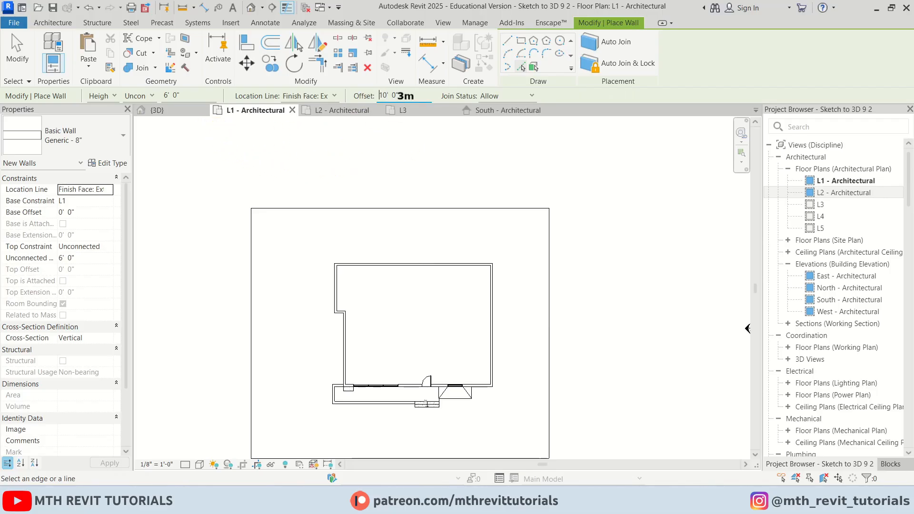
click(109, 247)
click(111, 247)
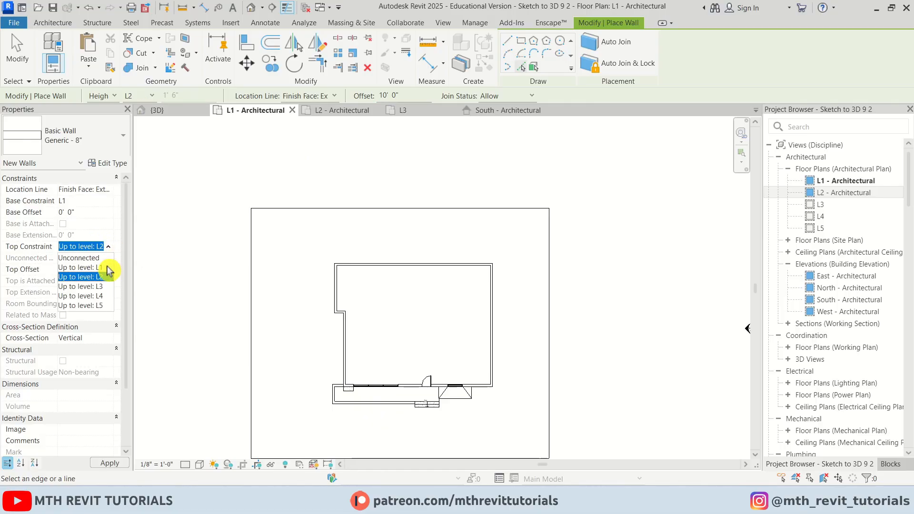
click(101, 258)
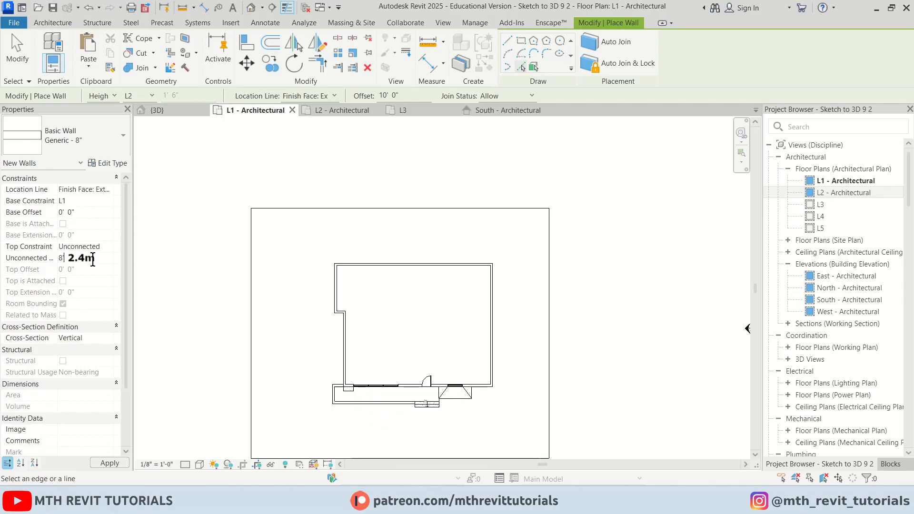
click(497, 346)
middle_drag(492, 371, 453, 343)
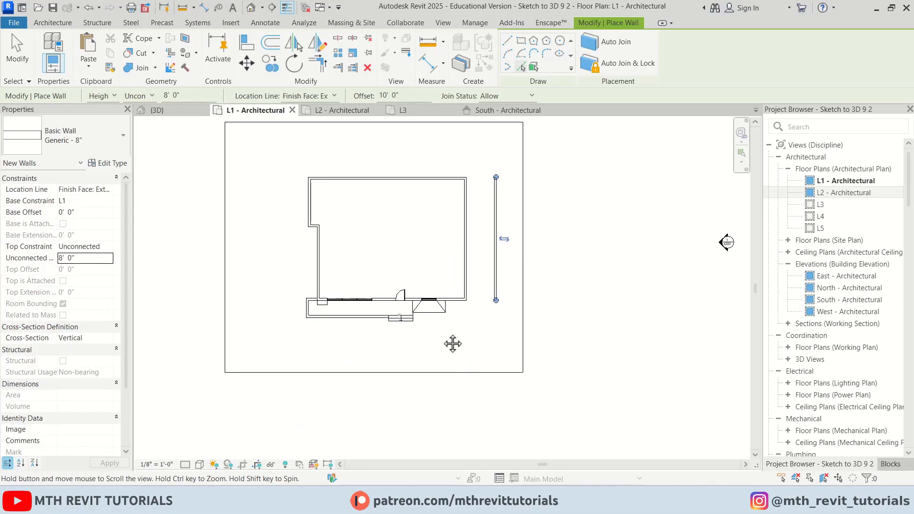
Place another offset Generic 8" wall in front of the house's front wall and trim it into a corner with the east boundary wall.
scroll(425, 322, up, 4)
middle_drag(531, 283, 524, 308)
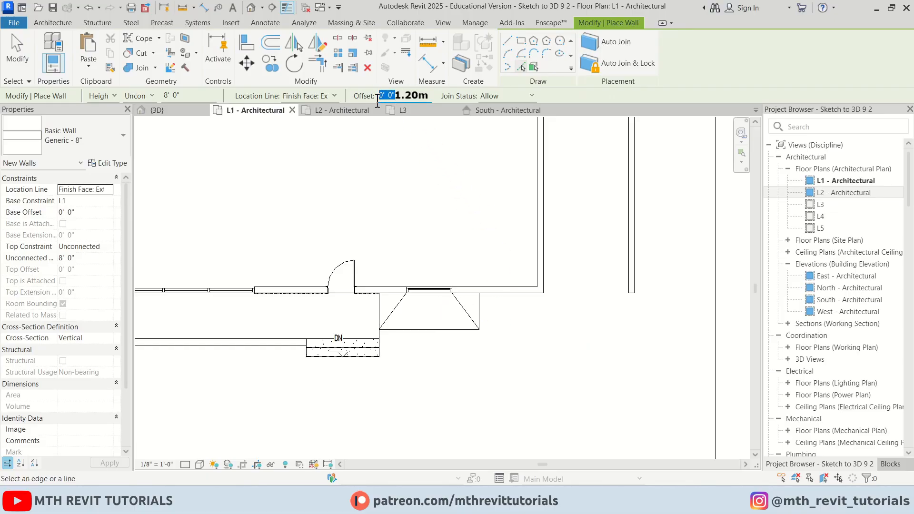
click(519, 303)
key(Escape)
key(Escape)
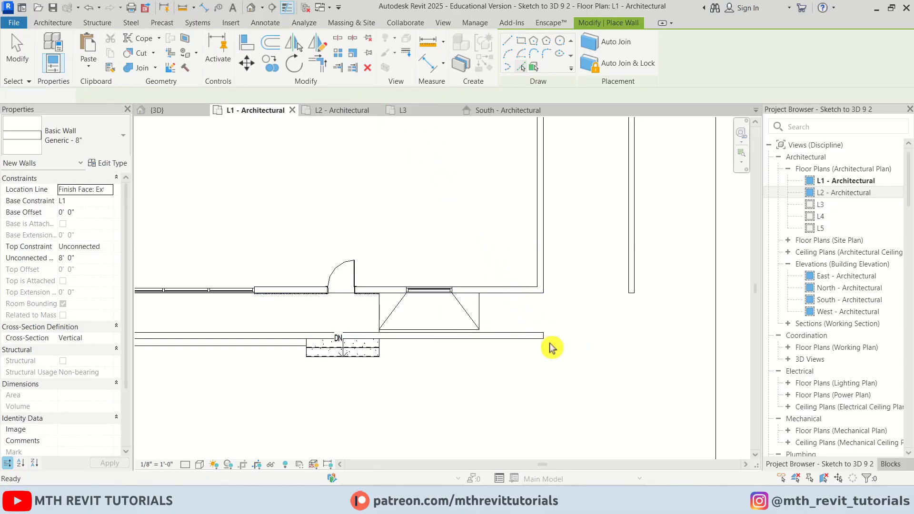
click(530, 342)
key(t)
key(r)
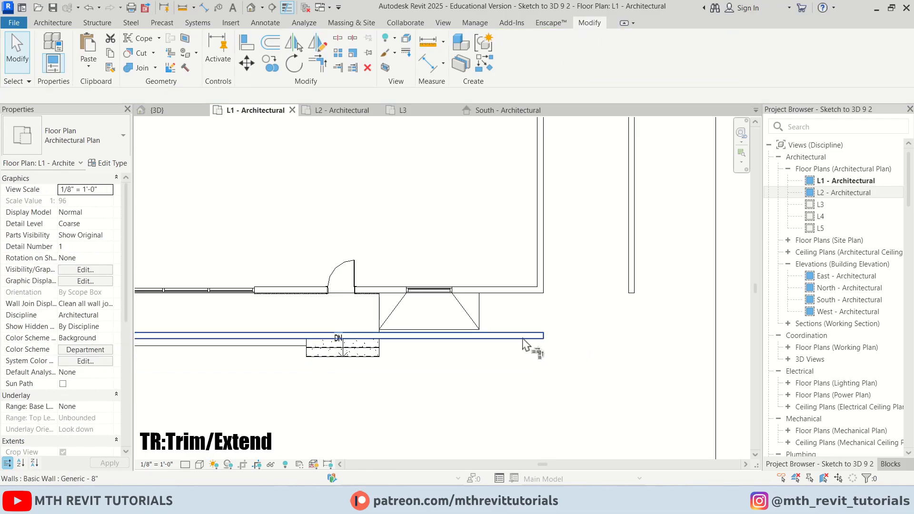
click(536, 339)
click(632, 296)
key(Escape)
Draw a short matching return wall beside the tall block, from the house to the front boundary wall, and trim off the excess.
click(490, 336)
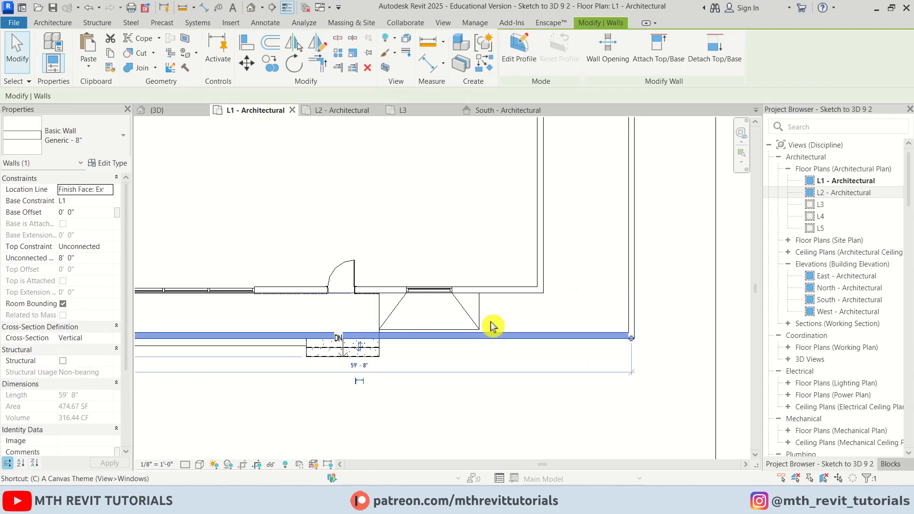
key(c)
key(s)
scroll(487, 305, up, 2)
click(475, 341)
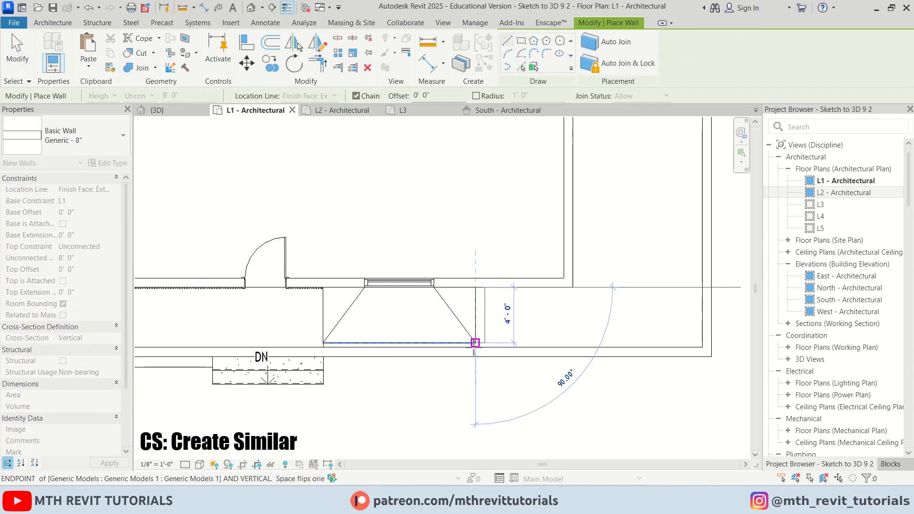
key(Escape)
key(Escape)
scroll(517, 361, down, 5)
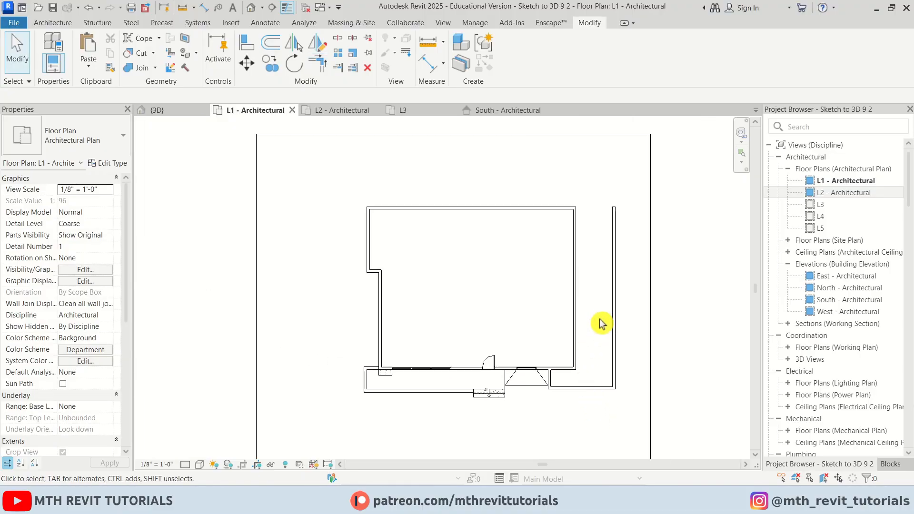
Draw matching Generic 8" walls along the slab's rear edge and down its west edge, ending in line with the front boundary wall.
click(610, 290)
key(c)
key(s)
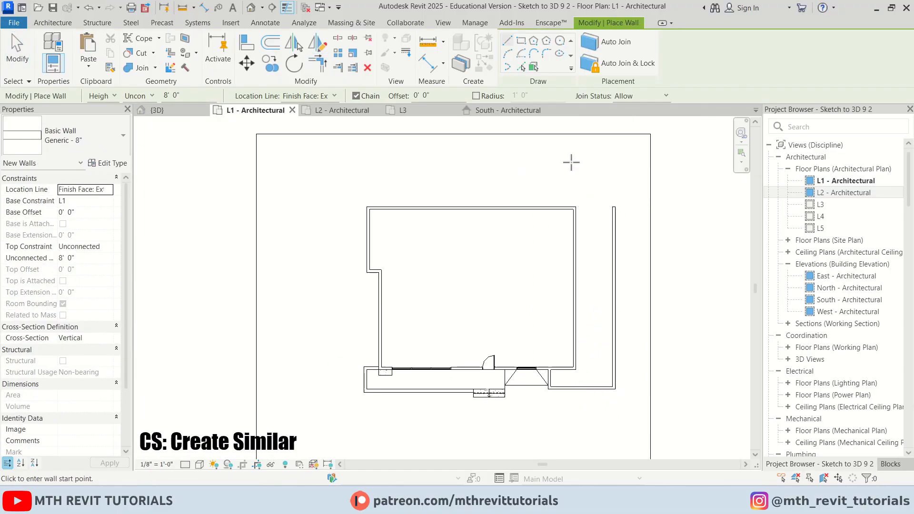
click(592, 135)
click(266, 135)
scroll(260, 152, down, 3)
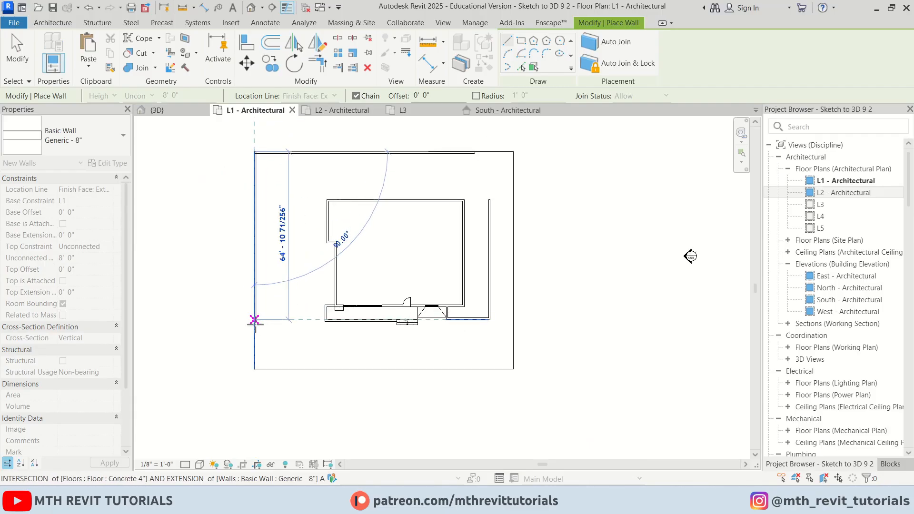
click(255, 320)
Trim and extend the rear boundary wall and the east boundary wall so they meet in a corner.
key(t)
key(r)
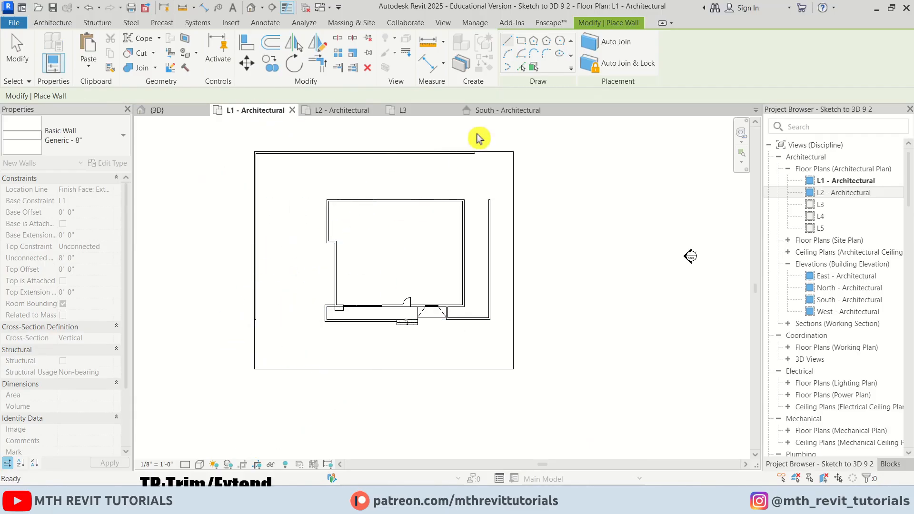
scroll(476, 137, up, 2)
click(497, 260)
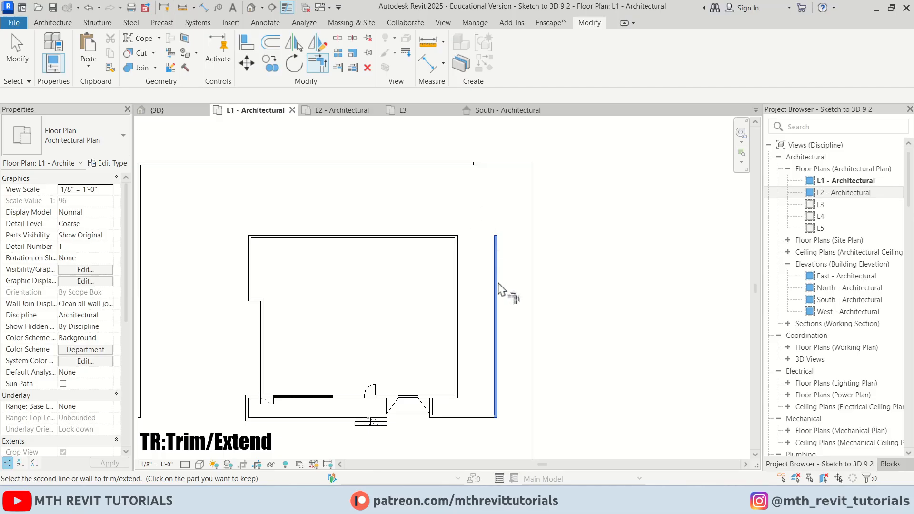
click(448, 166)
key(Escape)
Split the front boundary wall about 4' from the inner face of the east boundary wall.
middle_drag(458, 420, 429, 339)
scroll(428, 333, up, 5)
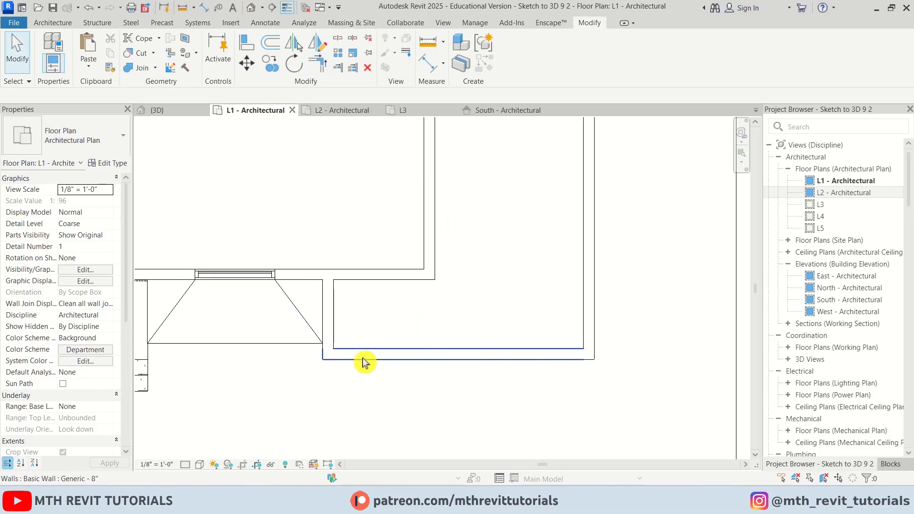
middle_drag(476, 353, 493, 370)
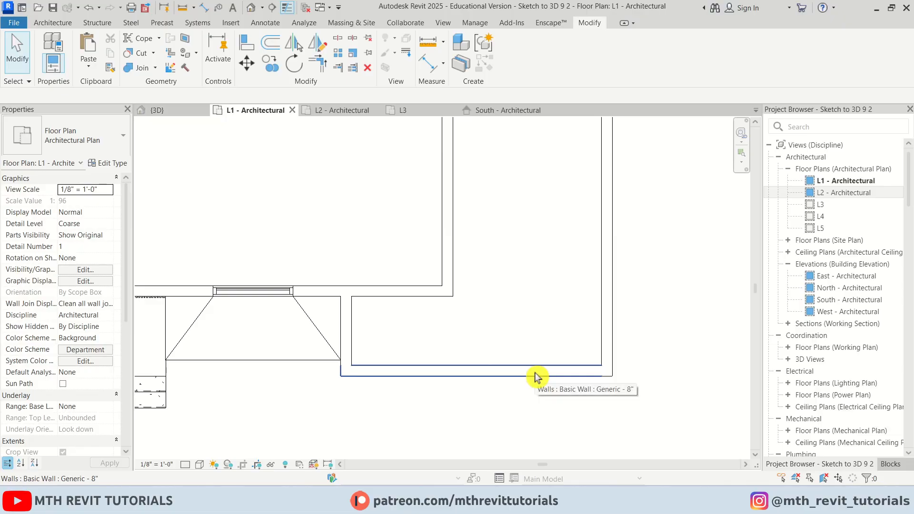
key(s)
key(l)
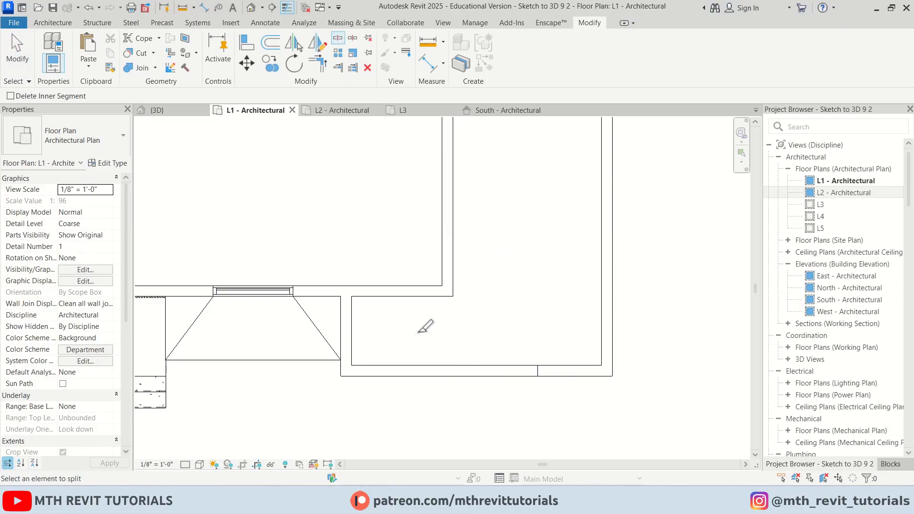
key(Escape)
In the 3D view, set the unconnected height of the longer front boundary wall segment beside the tall block to 2'-0".
click(250, 8)
scroll(504, 415, up, 5)
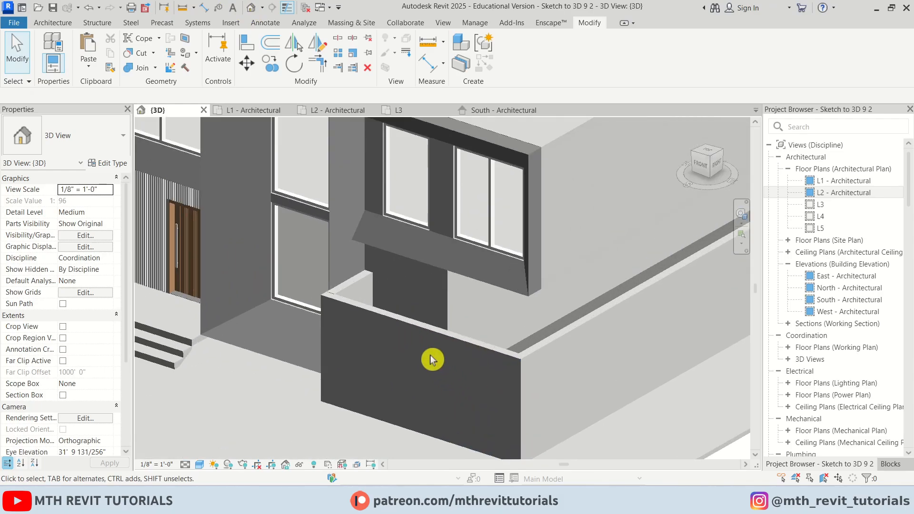
click(394, 321)
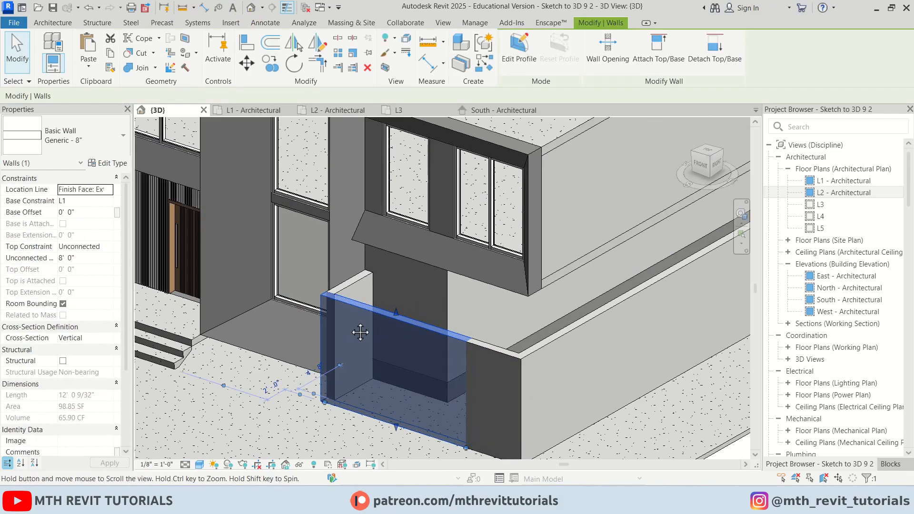
middle_drag(333, 330, 385, 319)
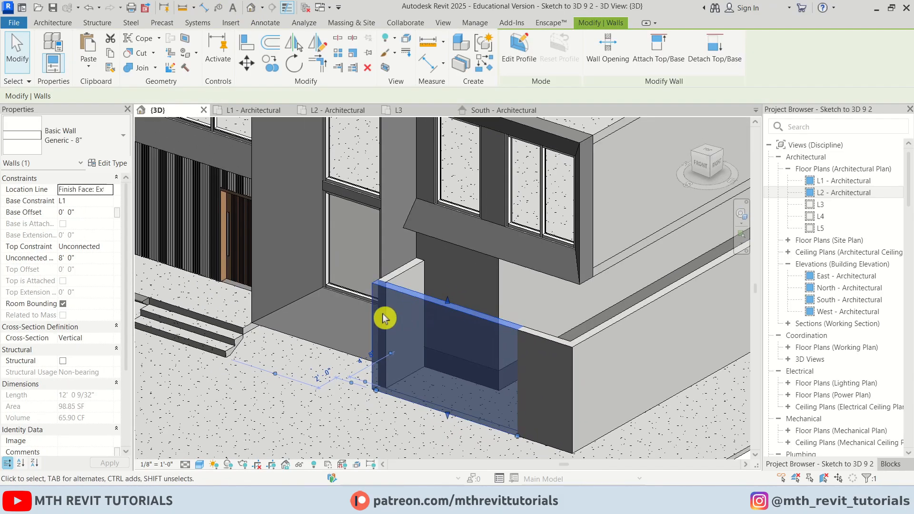
click(84, 259)
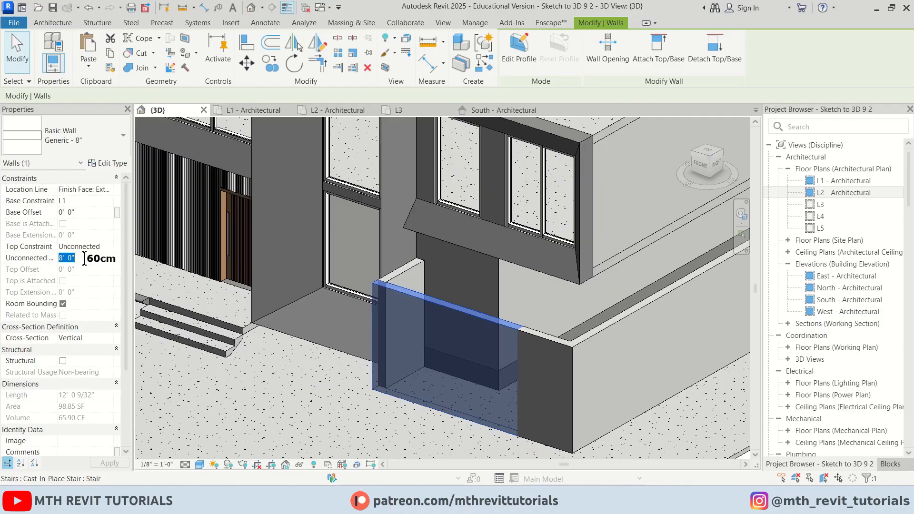
text(2)
key(Return)
key(Escape)
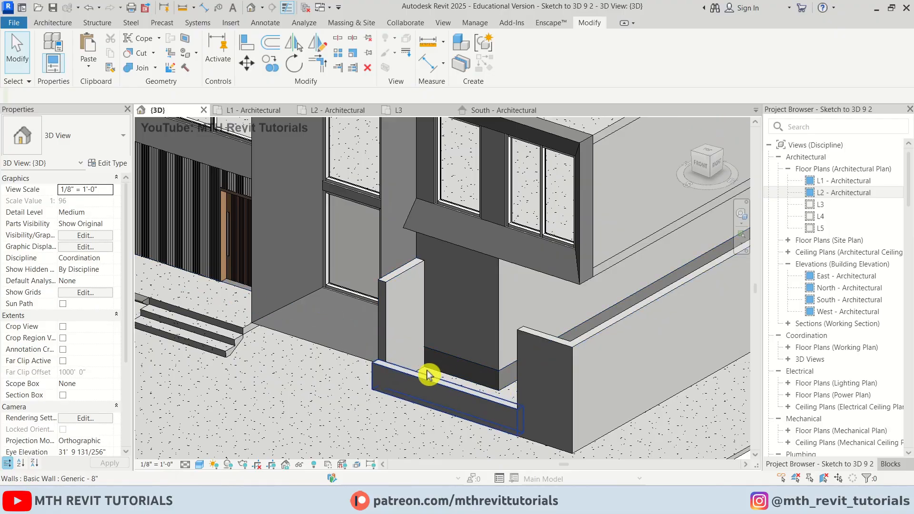
scroll(399, 370, down, 3)
shift+middle_drag(400, 370, 610, 329)
In the L2 floor plan, sketch a Handrail - Rectangular railing path along the centreline of the low front boundary wall.
double_click(835, 193)
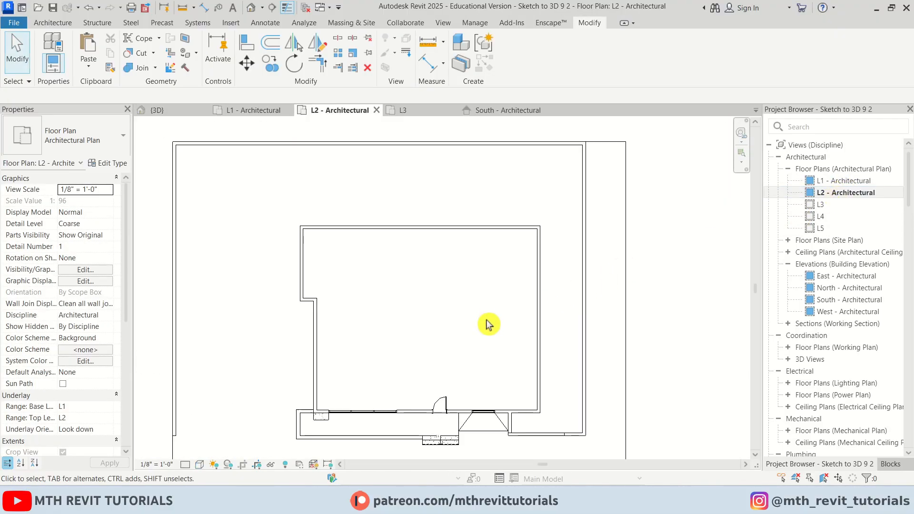
scroll(502, 430, up, 3)
scroll(558, 436, down, 1)
middle_drag(572, 438, 505, 388)
scroll(500, 384, up, 3)
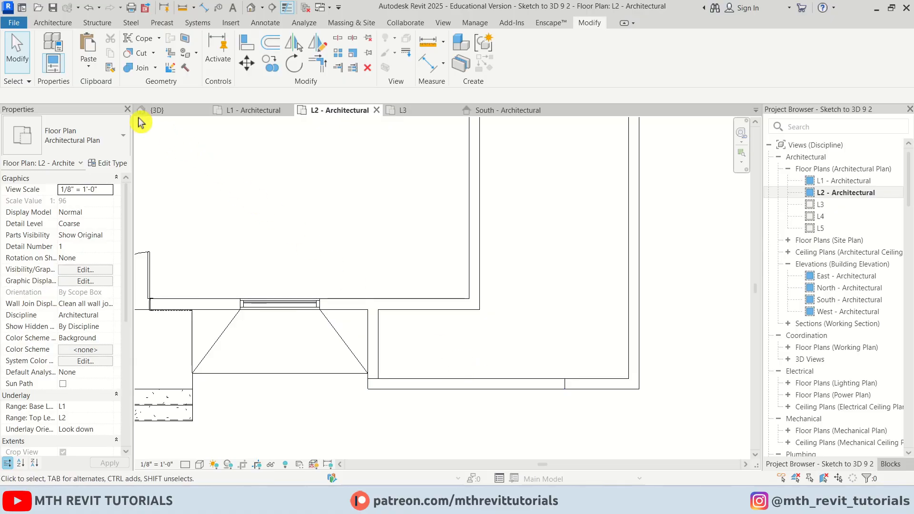
click(54, 23)
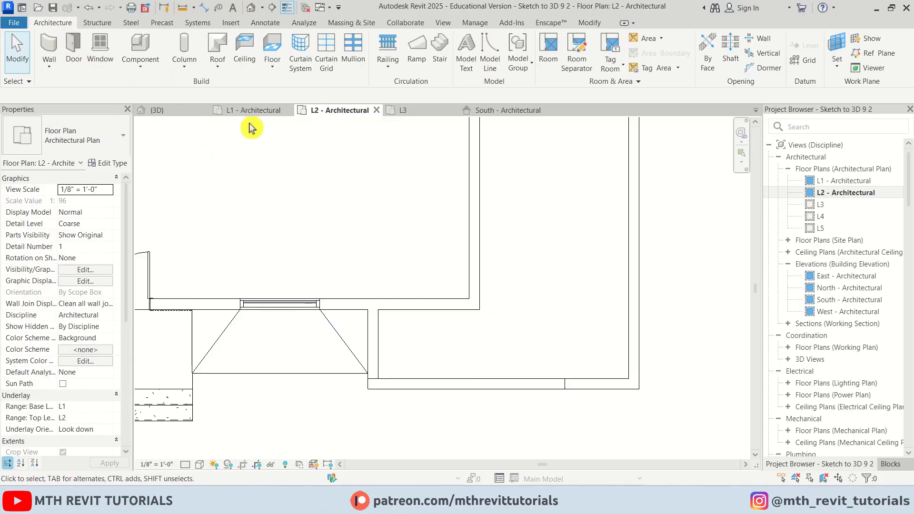
click(390, 51)
scroll(567, 379, up, 2)
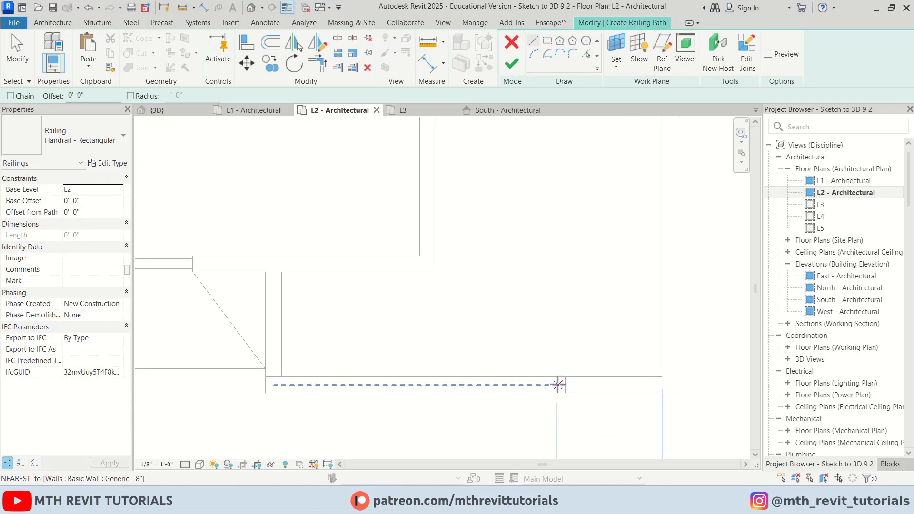
click(273, 384)
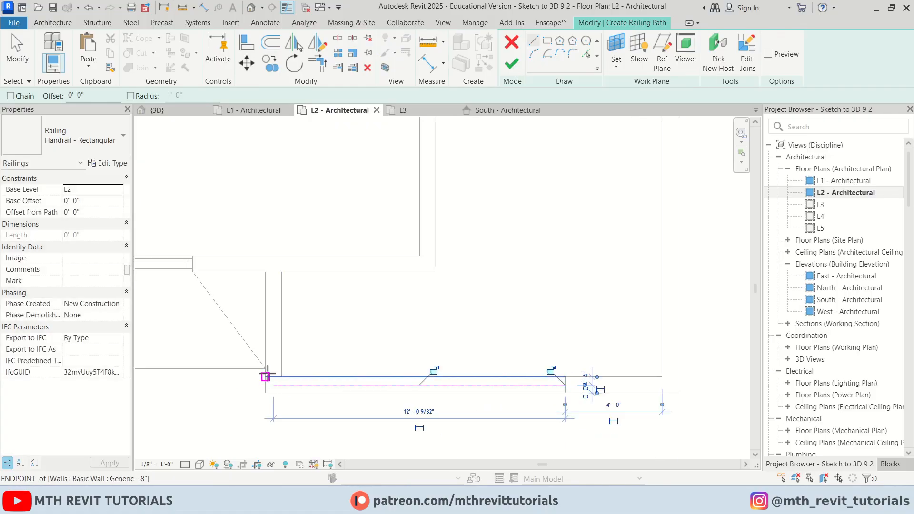
scroll(272, 377, up, 1)
key(Escape)
key(Escape)
Pull the railing path's west end back to the inner face of the short side wall and finish the railing.
click(281, 387)
scroll(267, 392, up, 3)
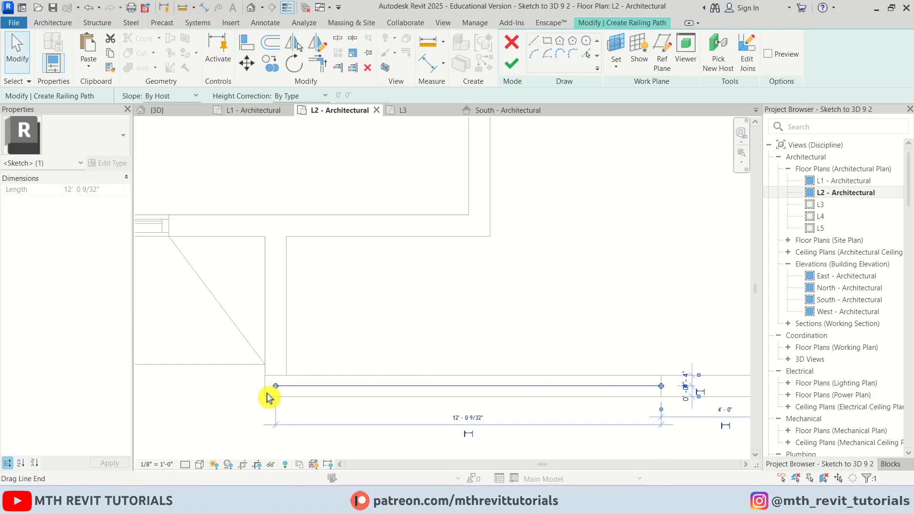
drag(274, 386, 293, 383)
click(294, 408)
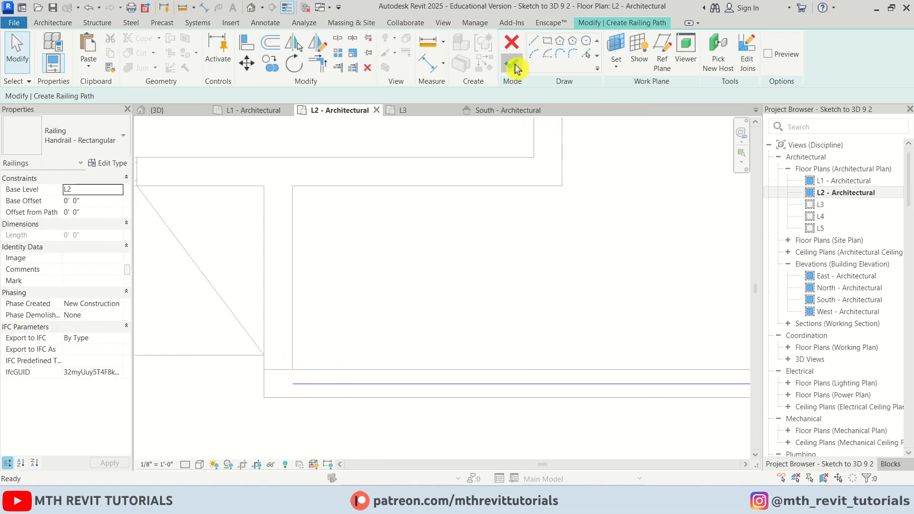
click(515, 69)
Disallow the join at the low front wall's west end and pull that end back to the short side wall's inner face.
click(293, 398)
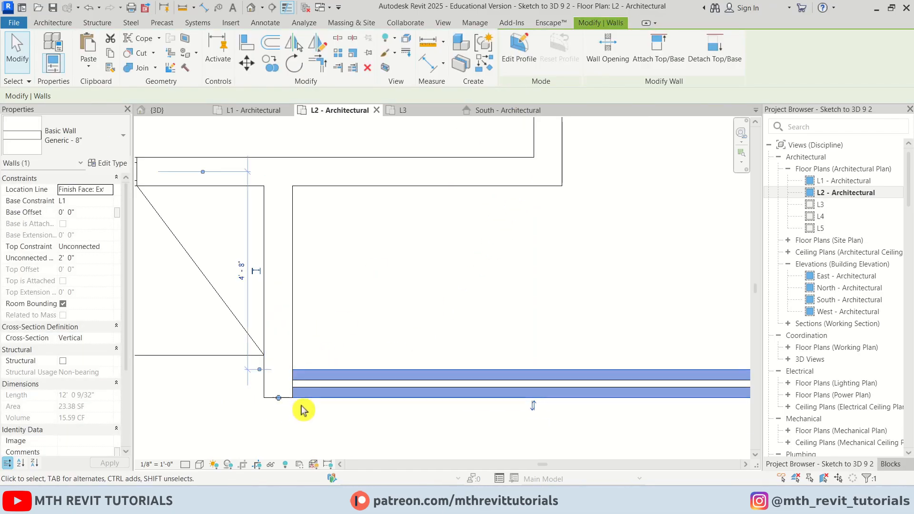
right_click(278, 407)
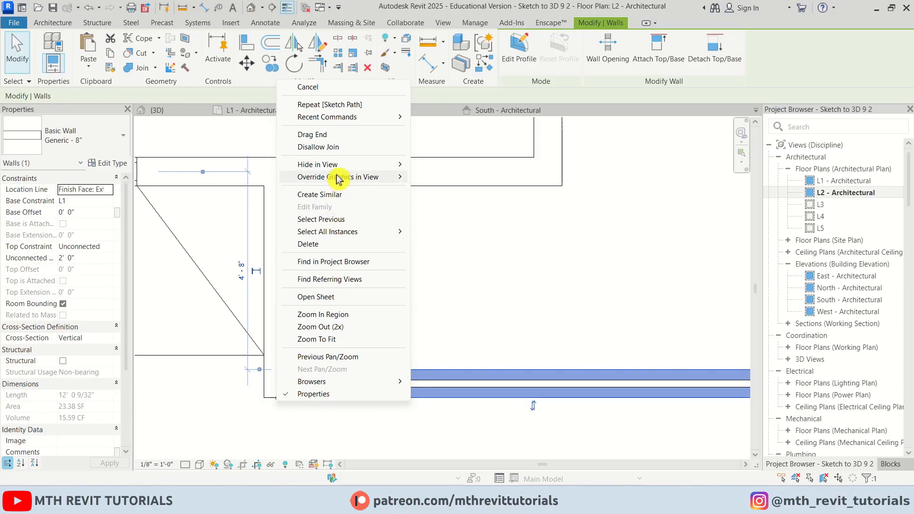
click(333, 147)
mouse_move(281, 399)
mouse_down()
mouse_move(296, 397)
mouse_move(286, 398)
mouse_up()
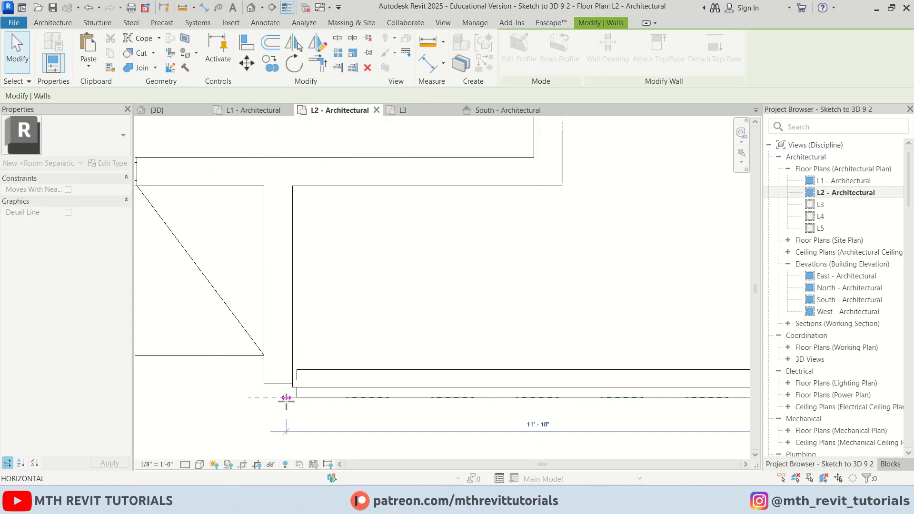
key(Escape)
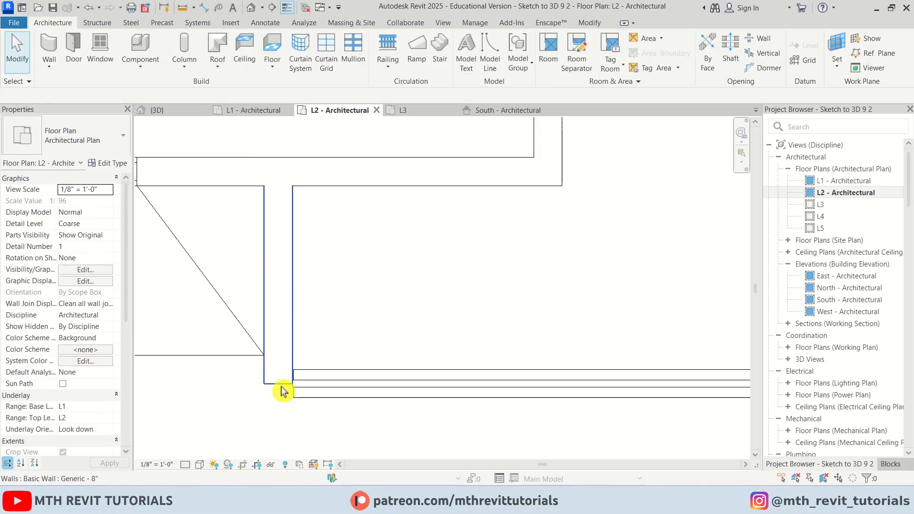
Align the end of the short side wall with the outer face of the low front wall.
key(a)
key(l)
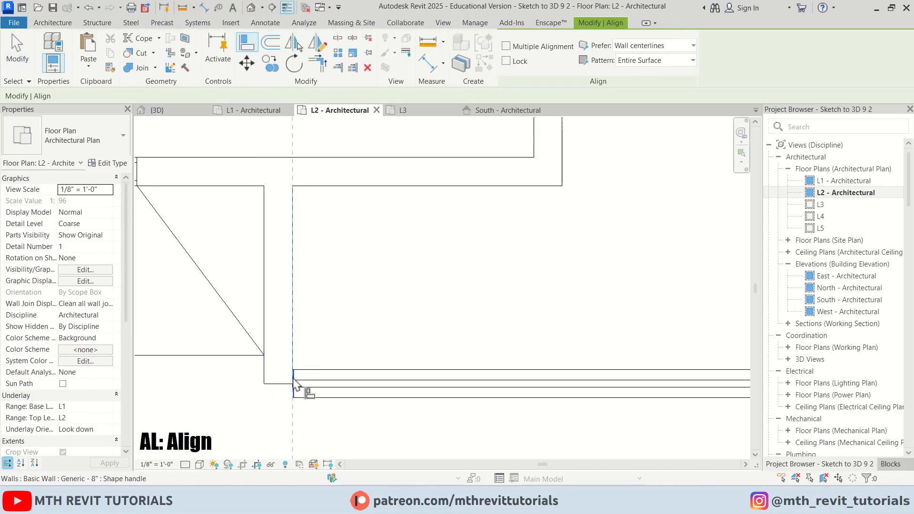
click(306, 403)
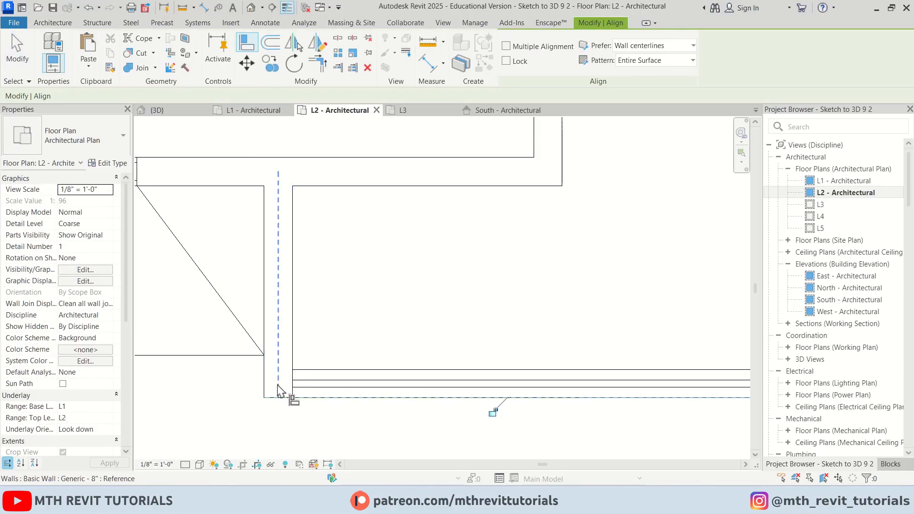
Inspect the railing on the low front wall and its end junctions in the 3D view.
click(239, 111)
click(251, 8)
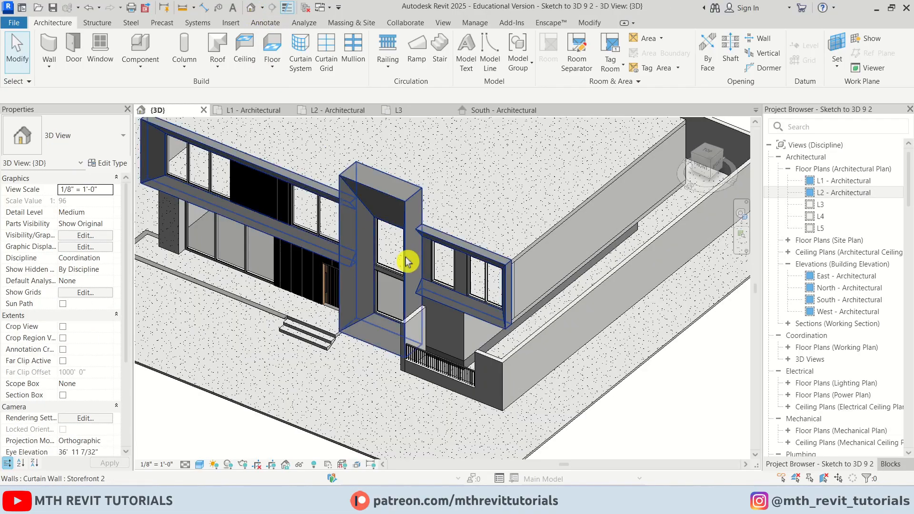
scroll(419, 376, up, 6)
middle_drag(410, 371, 410, 337)
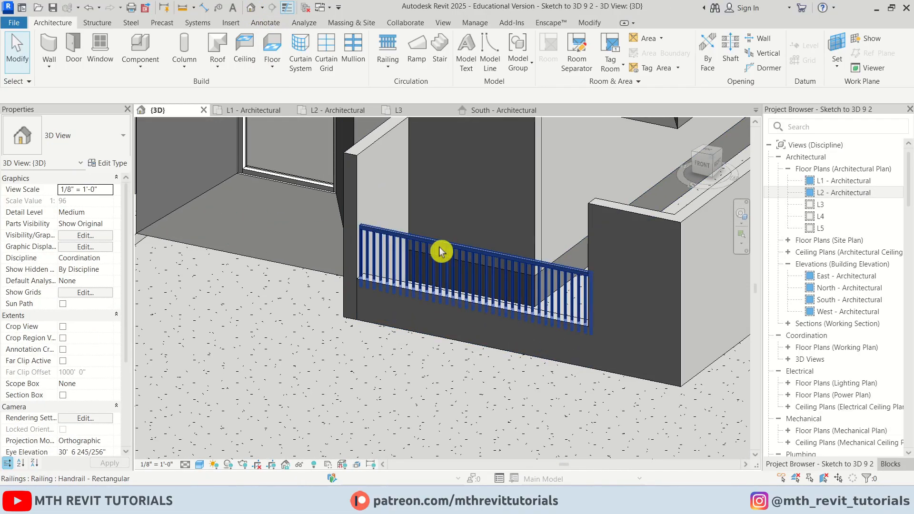
click(441, 251)
scroll(451, 351, down, 8)
shift+middle_drag(429, 355, 444, 450)
middle_drag(474, 387, 446, 435)
key(Escape)
scroll(447, 415, up, 2)
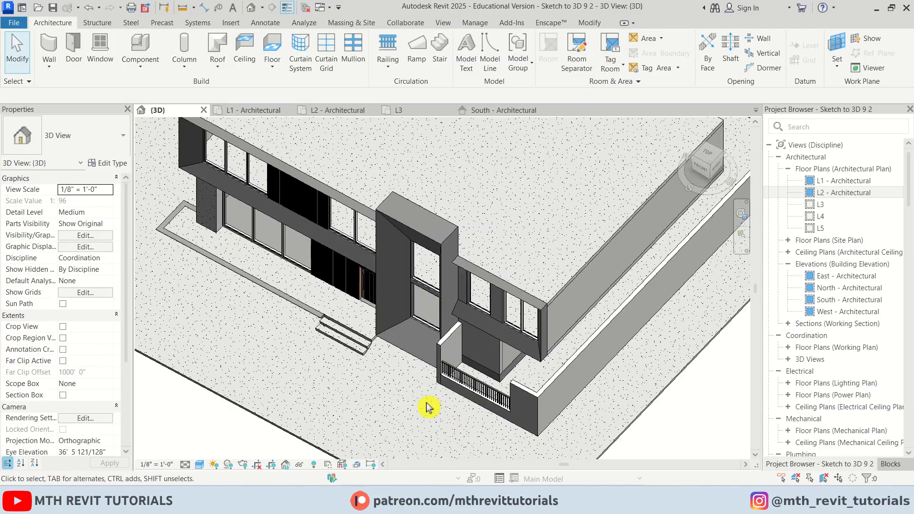
scroll(445, 372, up, 5)
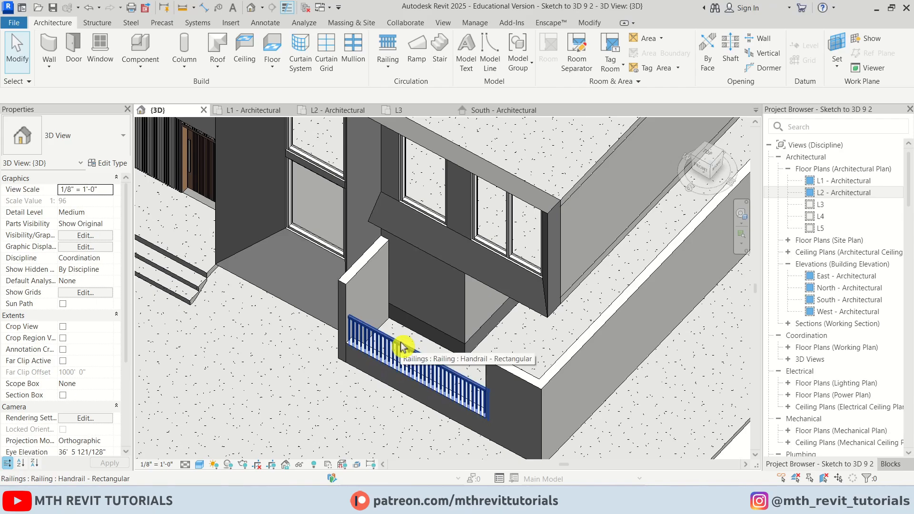
scroll(401, 347, up, 3)
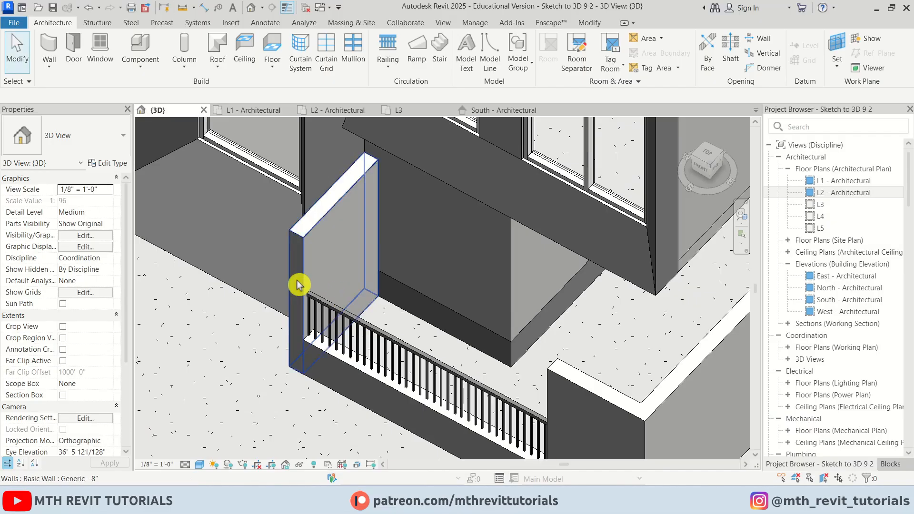
Open the RailingSamples project from the Sketch to 3D 9 folder.
click(37, 8)
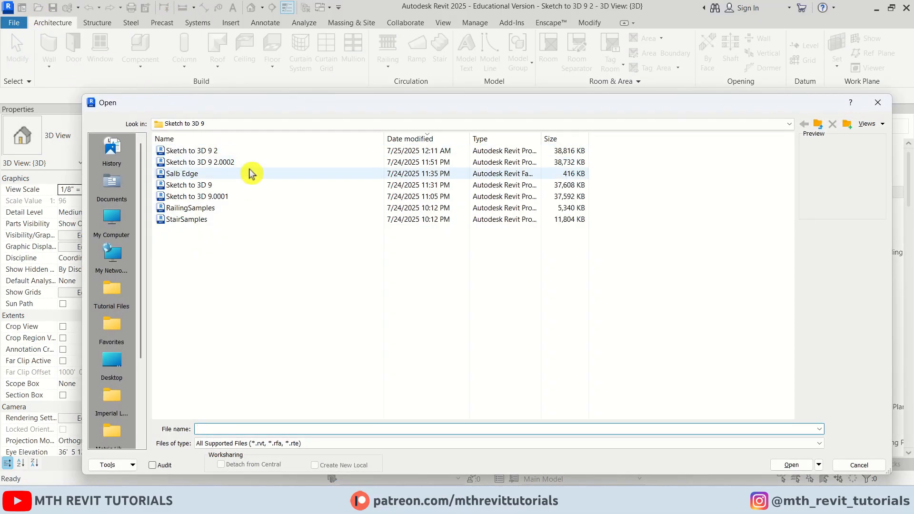
click(205, 211)
click(224, 222)
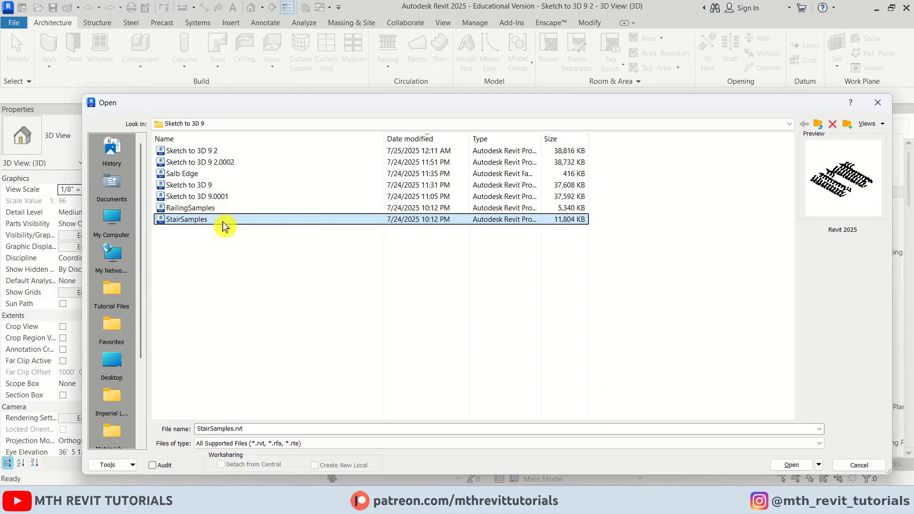
click(199, 210)
double_click(214, 213)
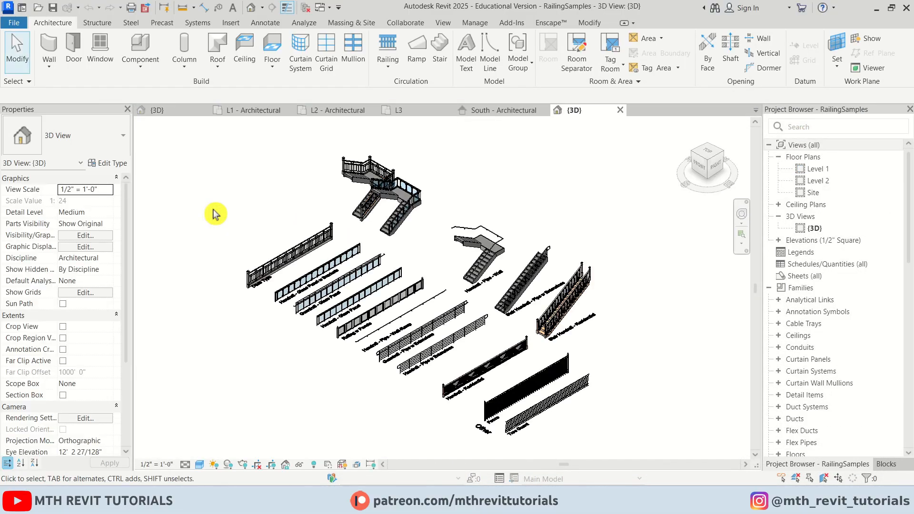
Find the Fence railing among the samples and copy it to the clipboard.
scroll(441, 365, up, 3)
middle_drag(288, 264, 213, 350)
middle_drag(327, 423, 261, 326)
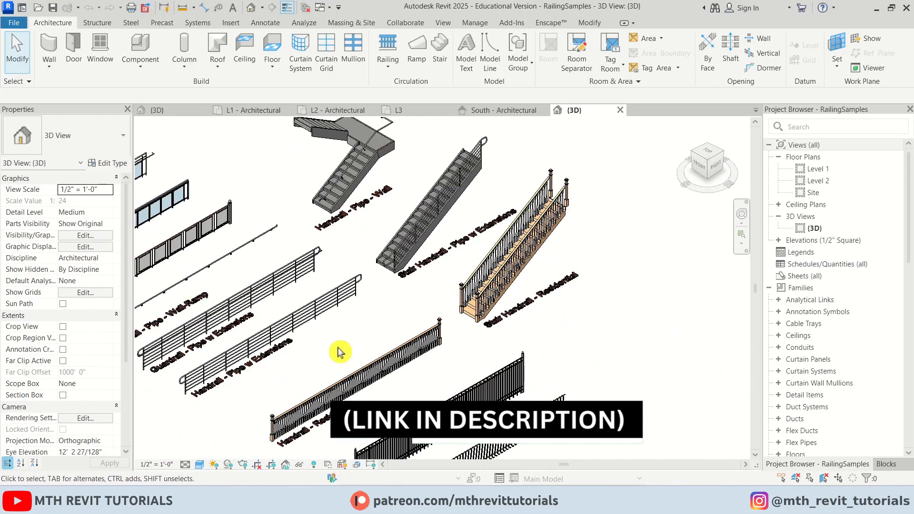
middle_drag(351, 398, 398, 343)
scroll(456, 412, up, 1)
middle_drag(305, 326, 394, 345)
scroll(394, 344, up, 2)
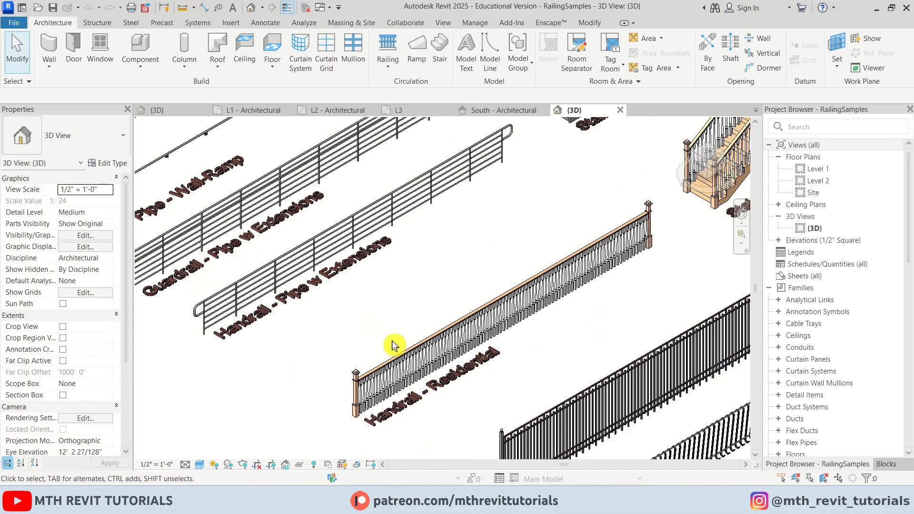
scroll(525, 402, up, 2)
middle_drag(577, 453, 421, 366)
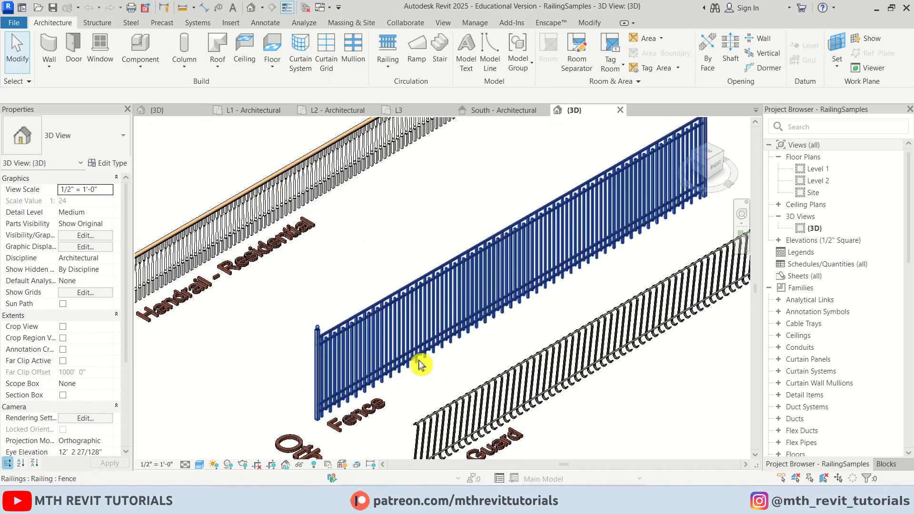
click(395, 327)
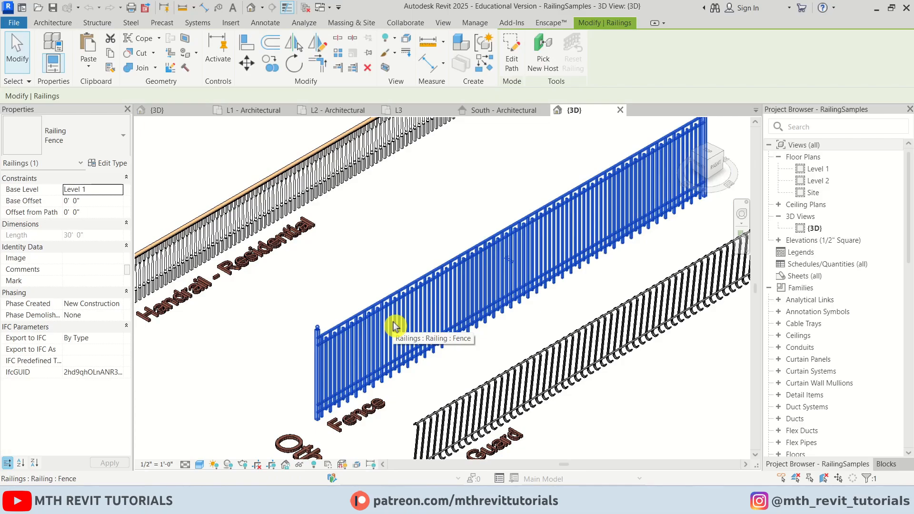
key(ctrl+c)
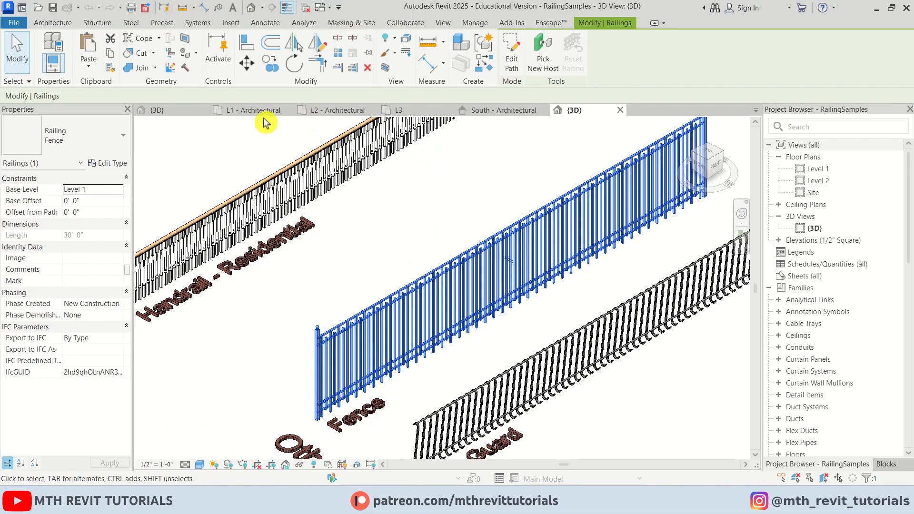
Paste the Fence railing into the house's L1 plan east of the east boundary wall, accepting the duplicate types, and finish the paste.
click(244, 121)
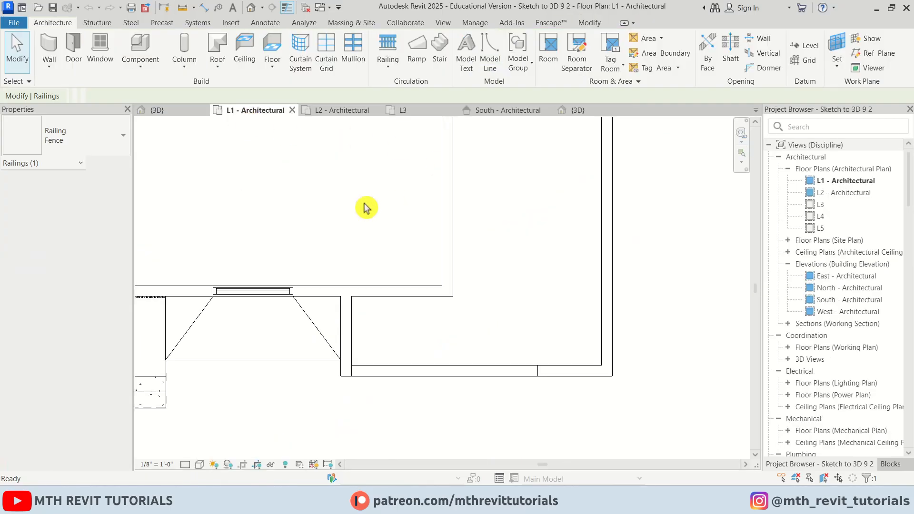
scroll(381, 373, up, 1)
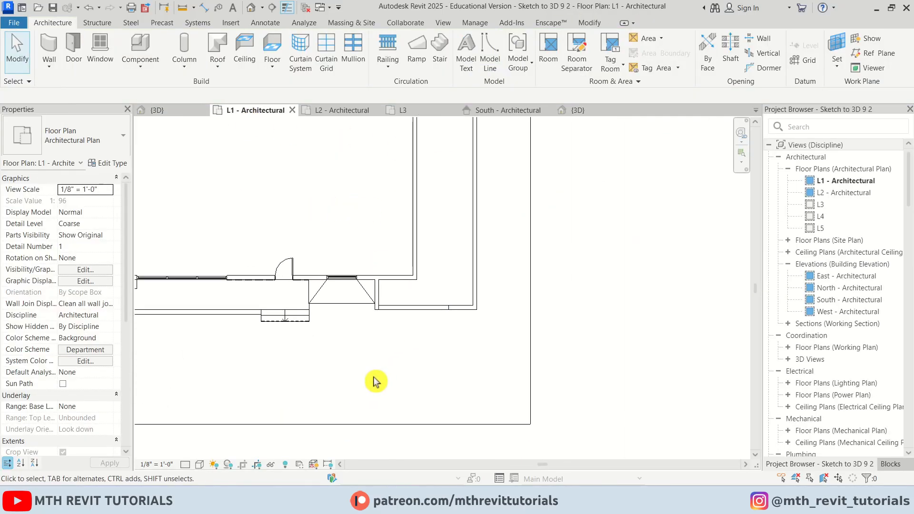
key(ctrl+v)
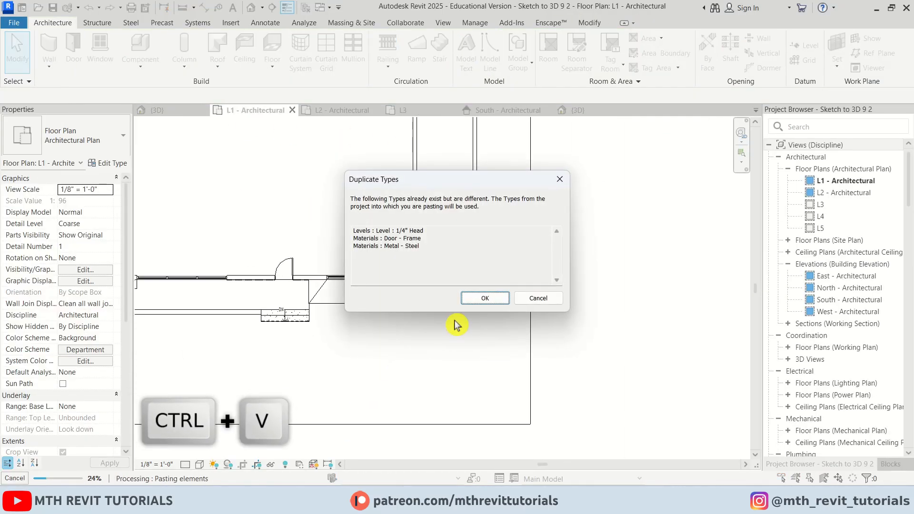
click(486, 300)
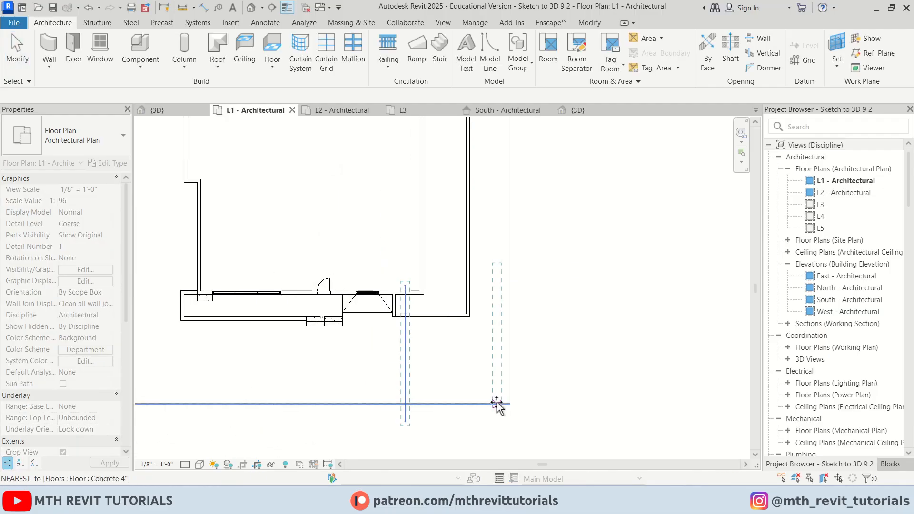
click(489, 393)
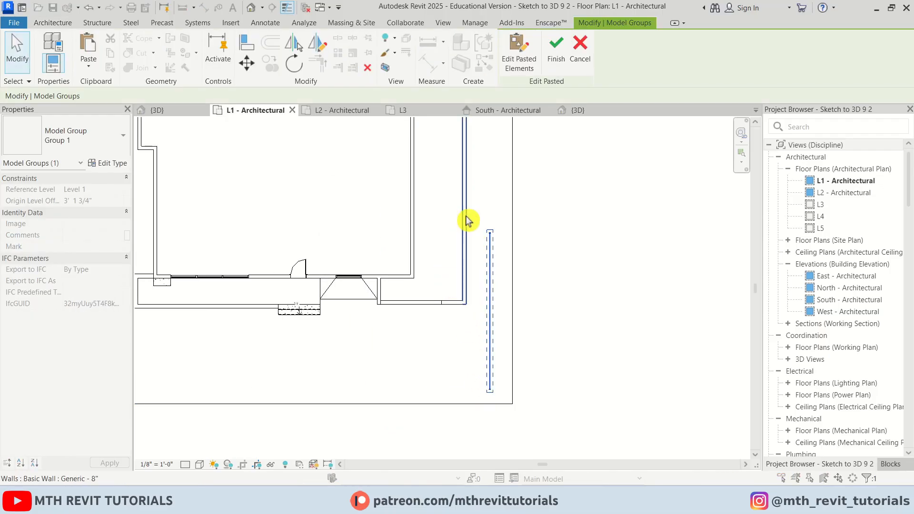
click(561, 61)
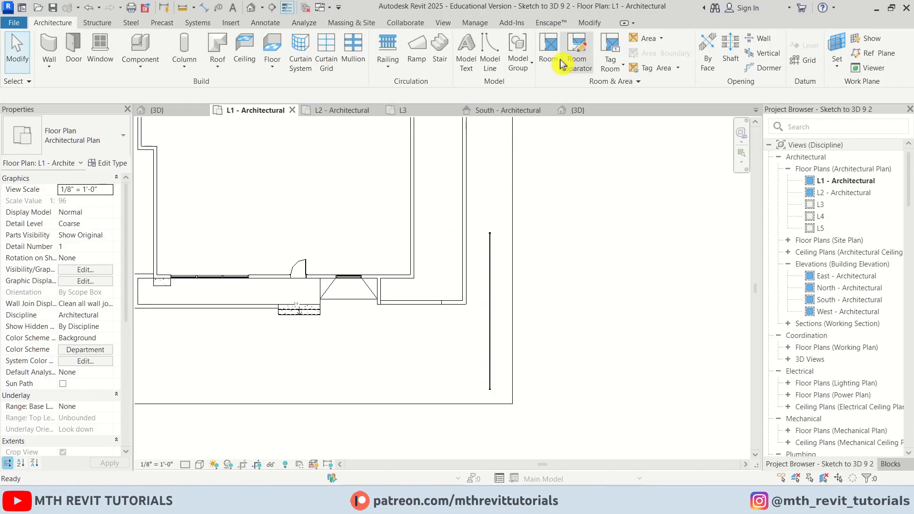
In the 3D view, match the low front wall's railing to the type of the pasted Fence railing.
click(251, 8)
scroll(424, 308, down, 6)
middle_drag(478, 380, 437, 370)
scroll(419, 415, up, 5)
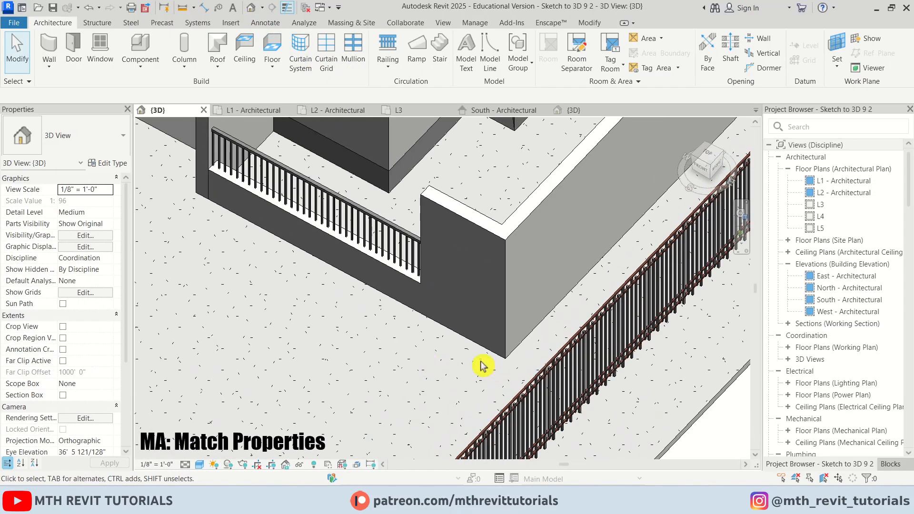
key(m)
key(a)
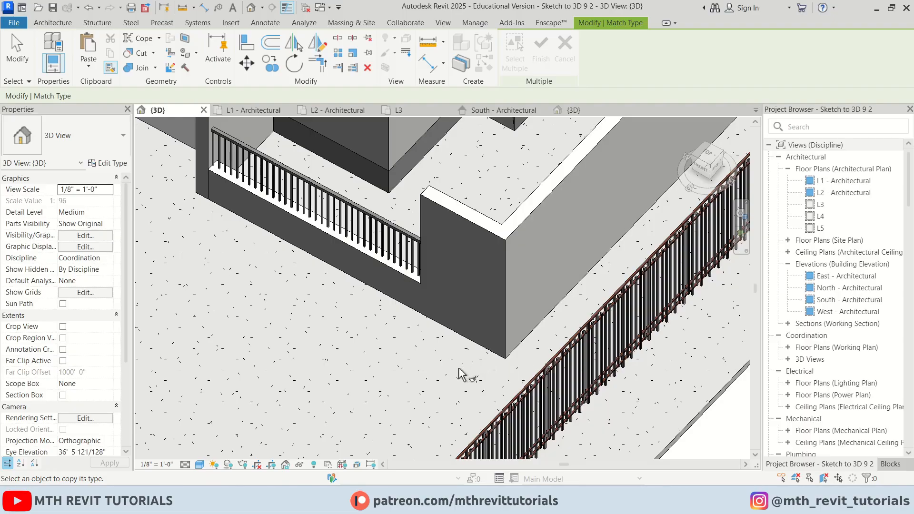
click(527, 405)
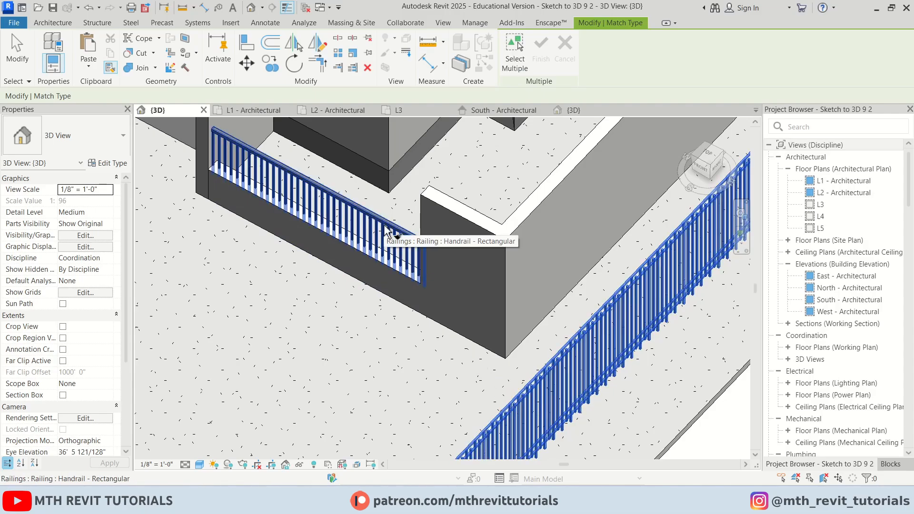
click(390, 236)
key(Escape)
Check the restyled railing and delete the pasted sample fence beside the east boundary wall.
middle_drag(278, 237, 430, 284)
scroll(293, 273, up, 4)
scroll(317, 243, down, 6)
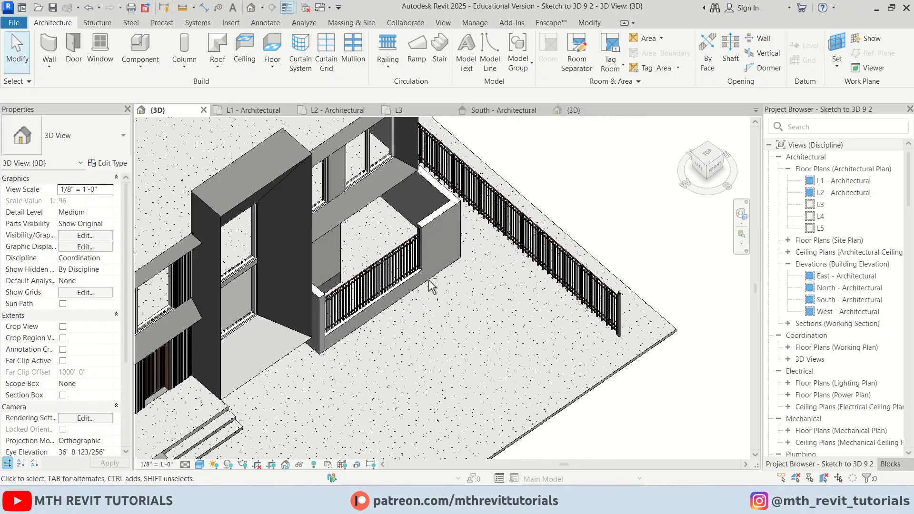
scroll(398, 224, up, 4)
scroll(459, 253, down, 4)
shift+middle_drag(459, 253, 422, 321)
scroll(482, 253, up, 3)
scroll(508, 286, down, 2)
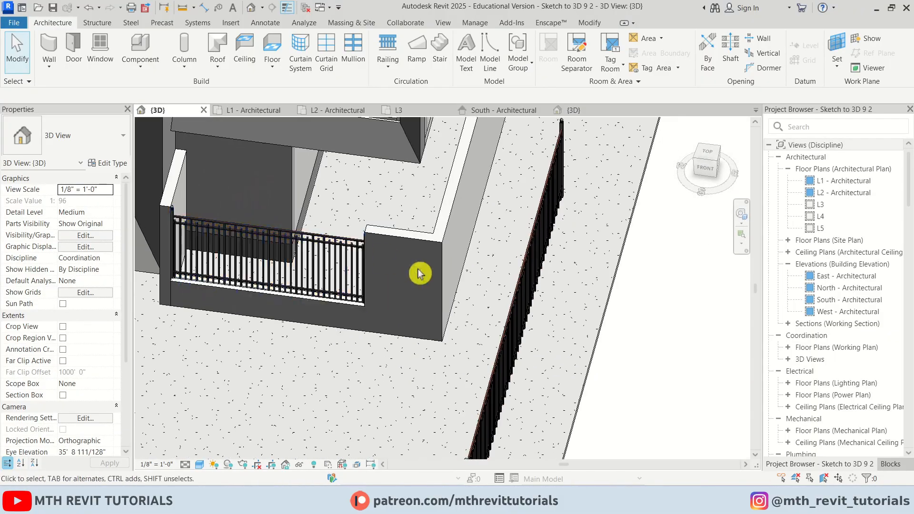
click(518, 324)
key(Escape)
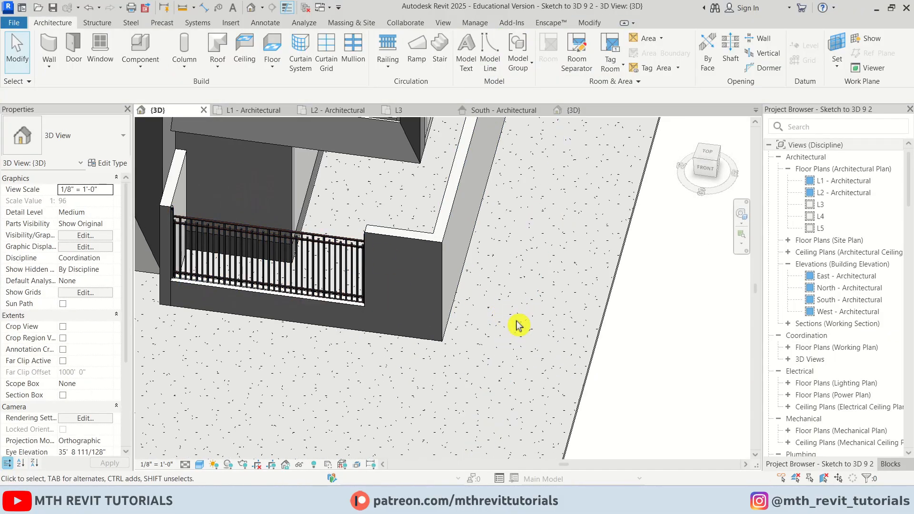